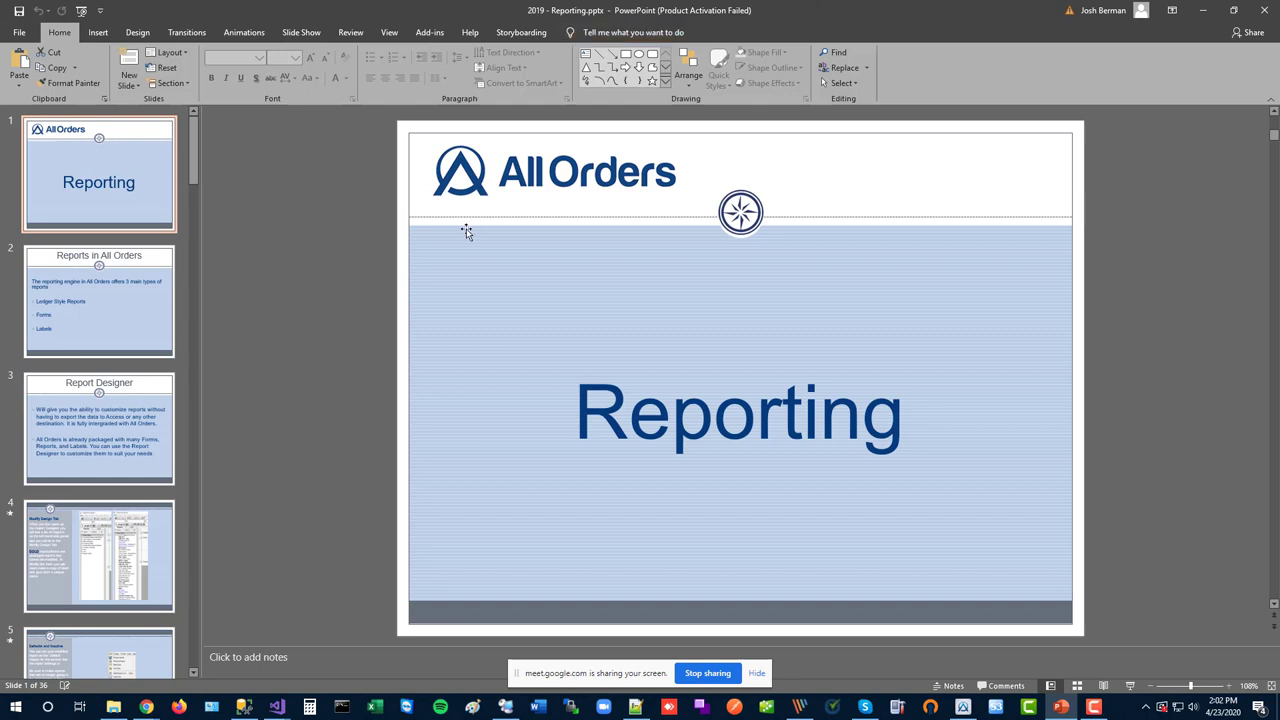
View the slides on Reports in All Orders, Report Designer and Modify Design Tab in turn
click(125, 331)
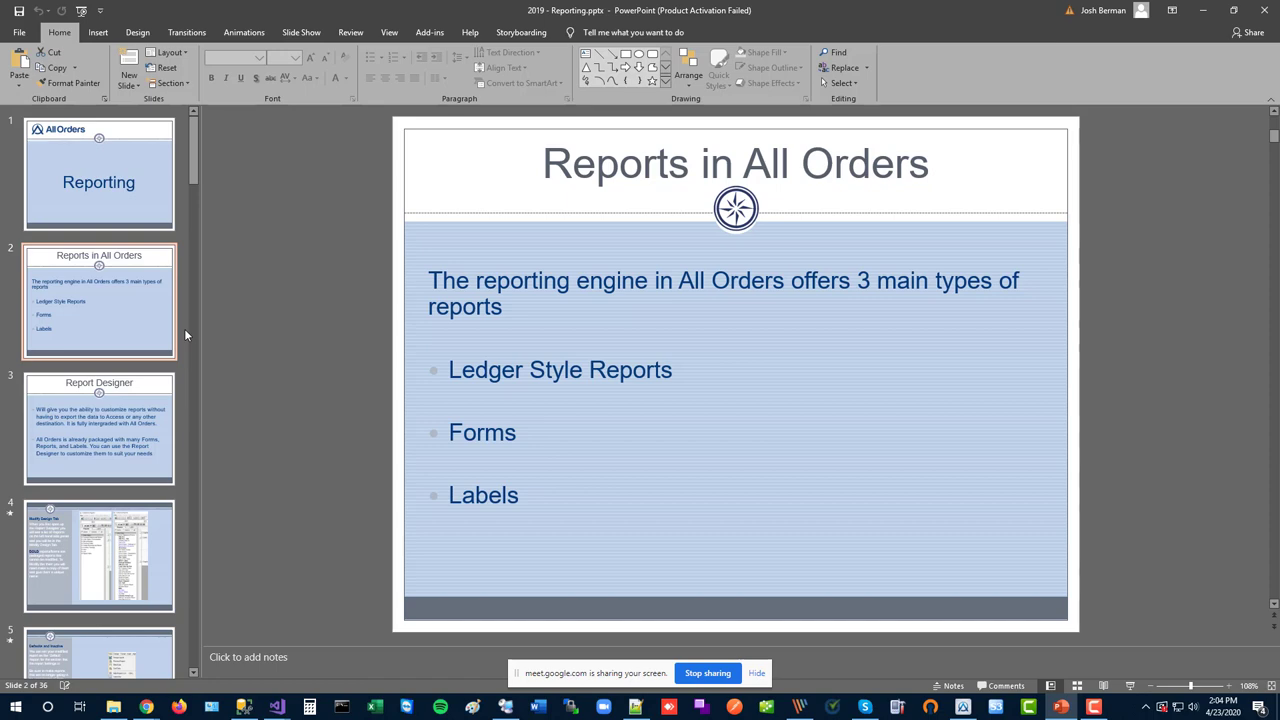
click(132, 410)
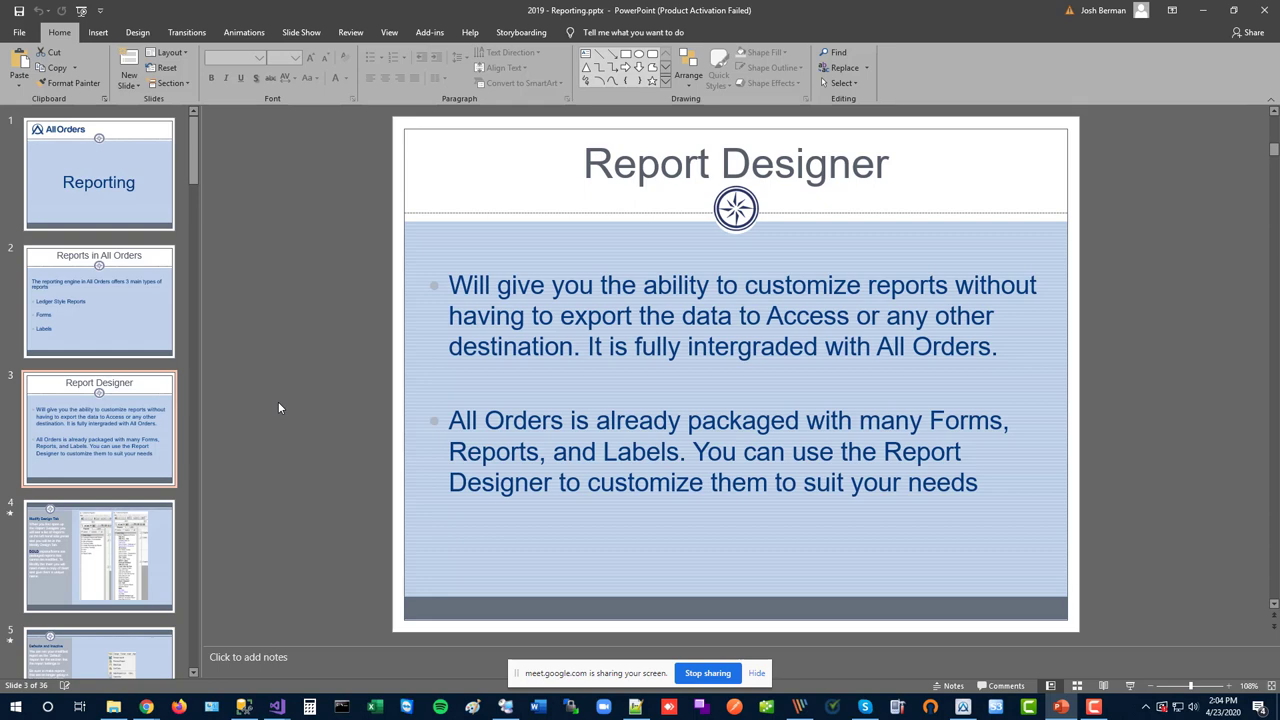
click(96, 541)
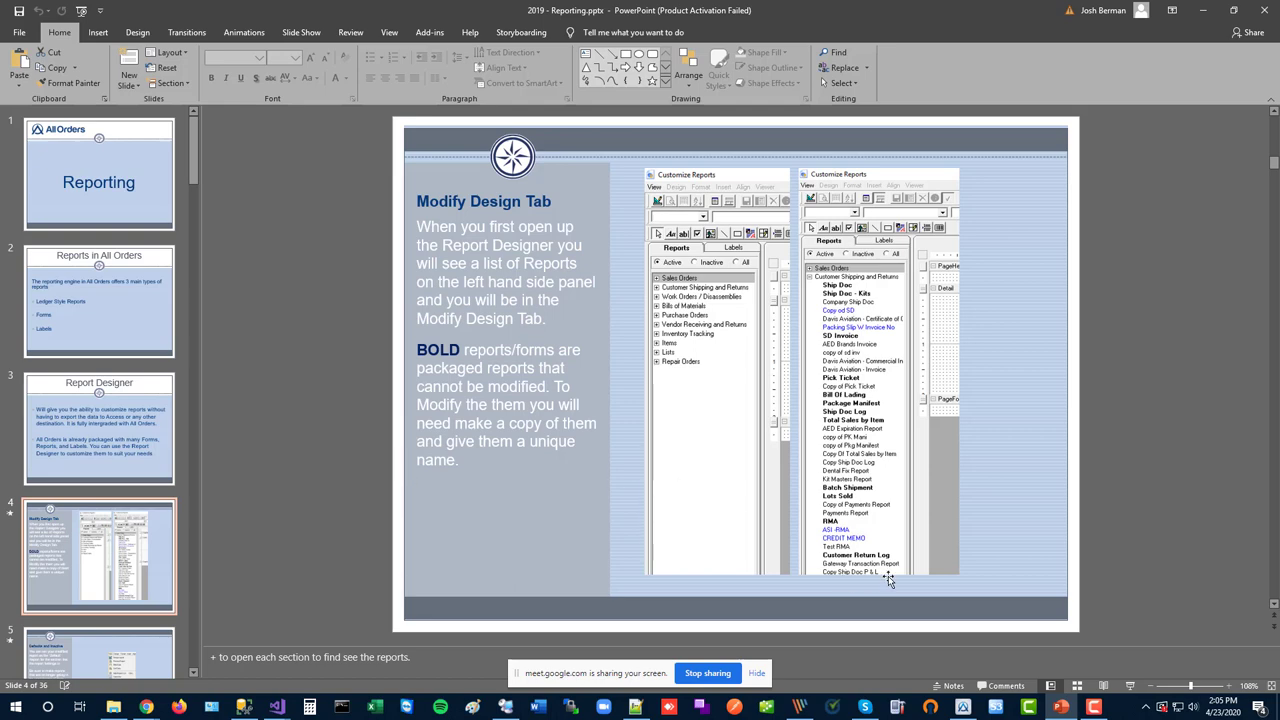
Switch to All Orders, open the report designer, and examine the reports in the Sales Orders category before closing the designer
click(963, 708)
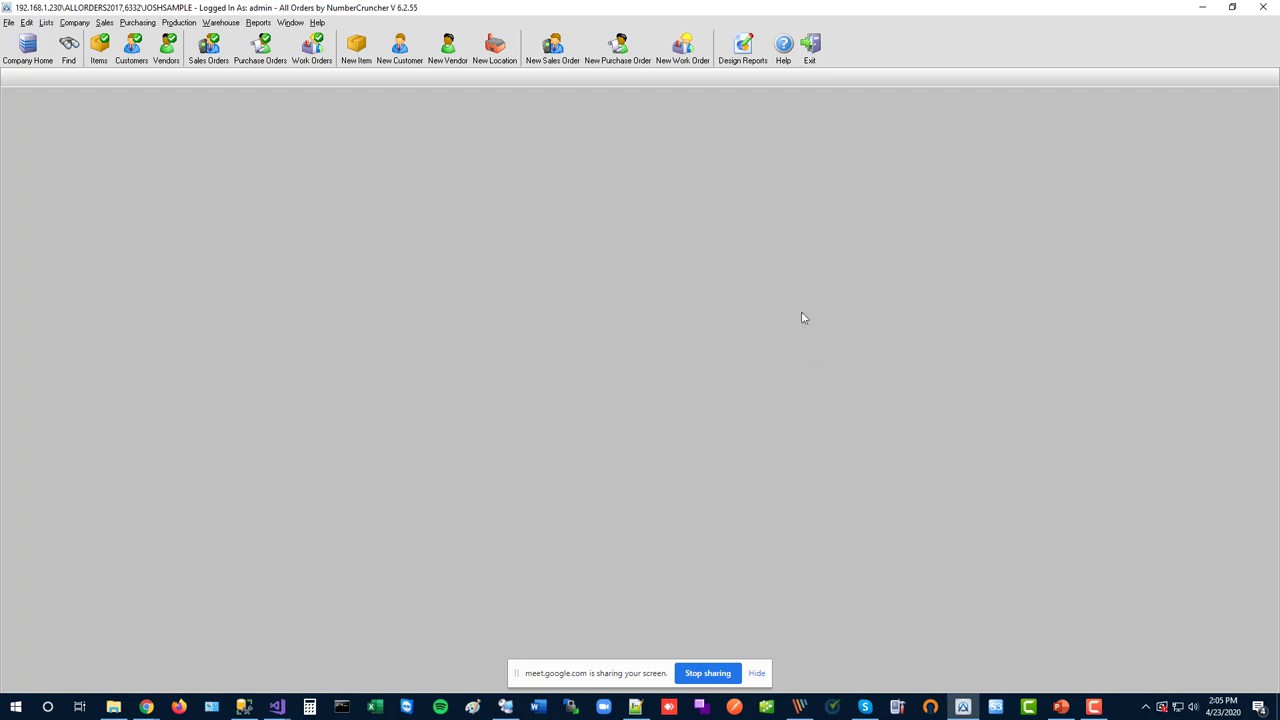
click(745, 62)
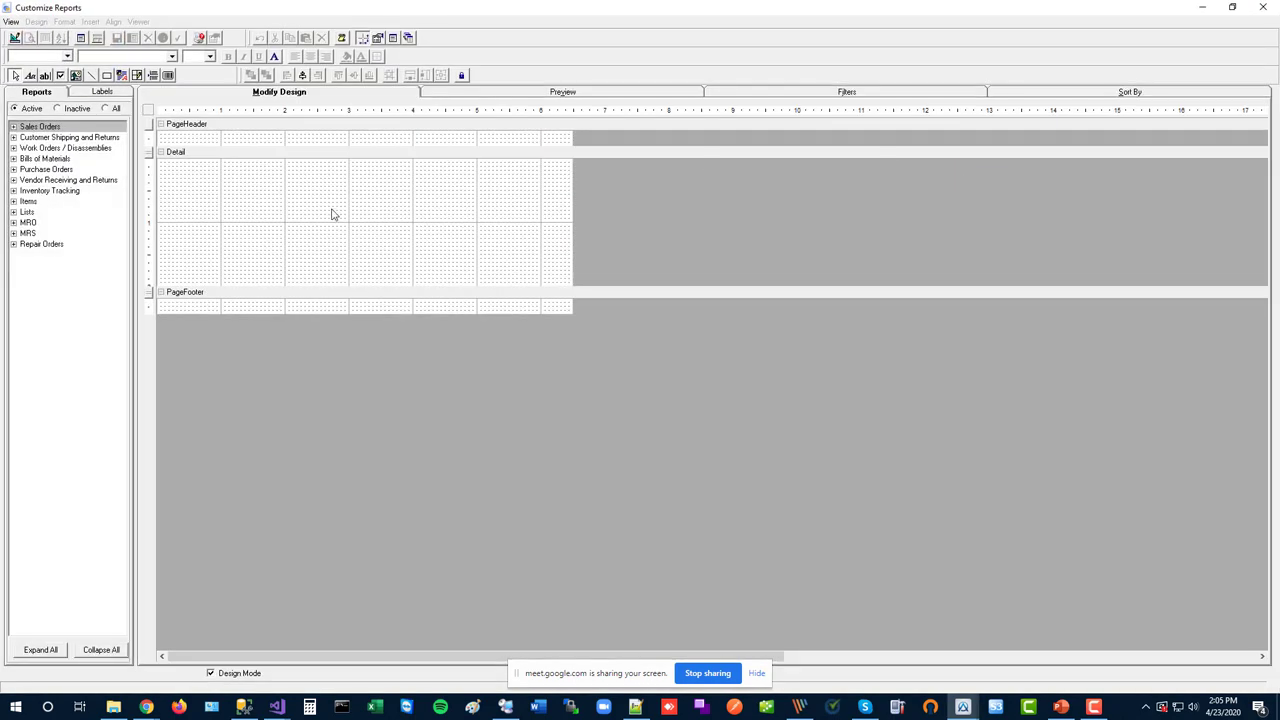
click(13, 127)
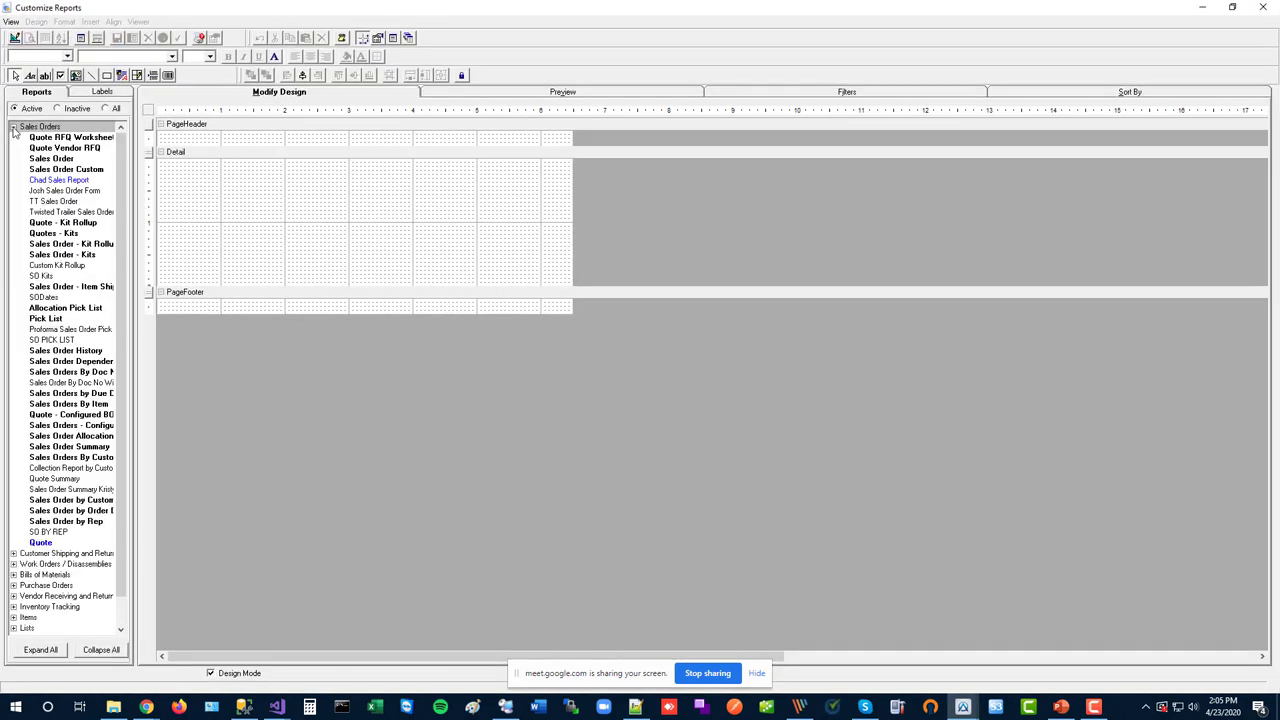
click(13, 127)
click(13, 127)
click(13, 127)
click(13, 137)
click(13, 127)
click(1263, 7)
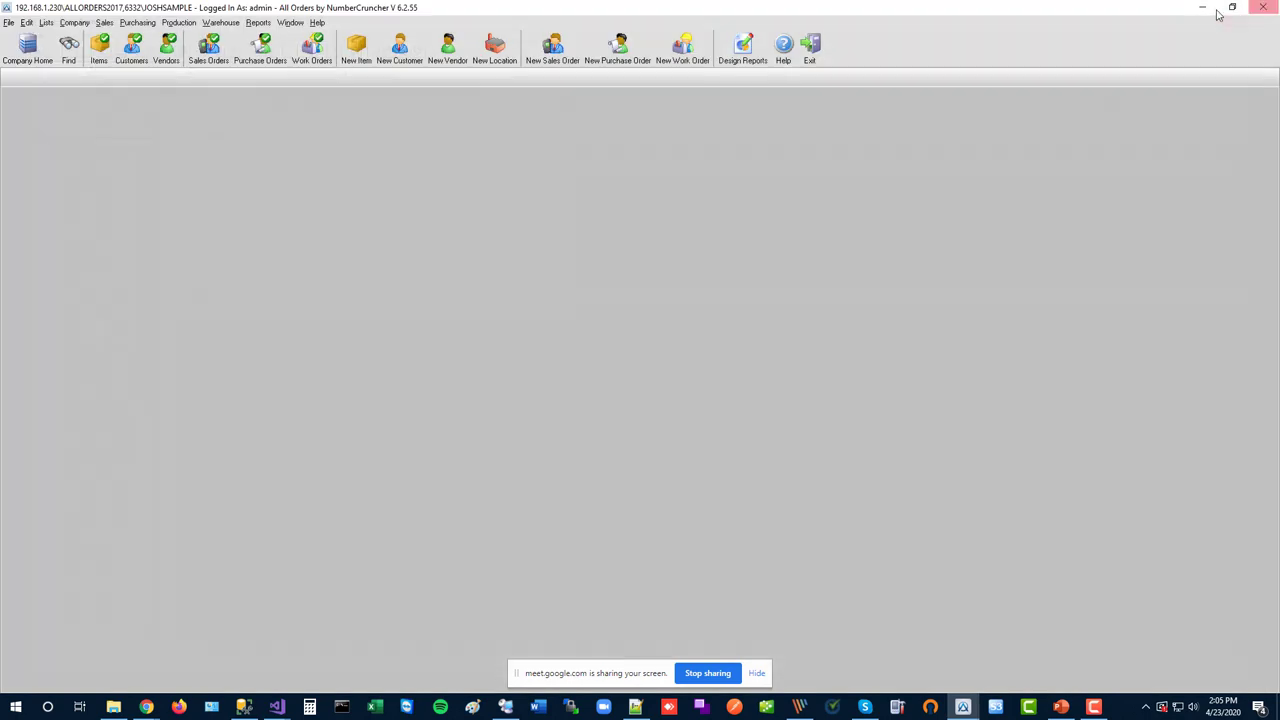
Reopen the report designer and display the custom sales order form listed just above TT Sales Order
click(263, 25)
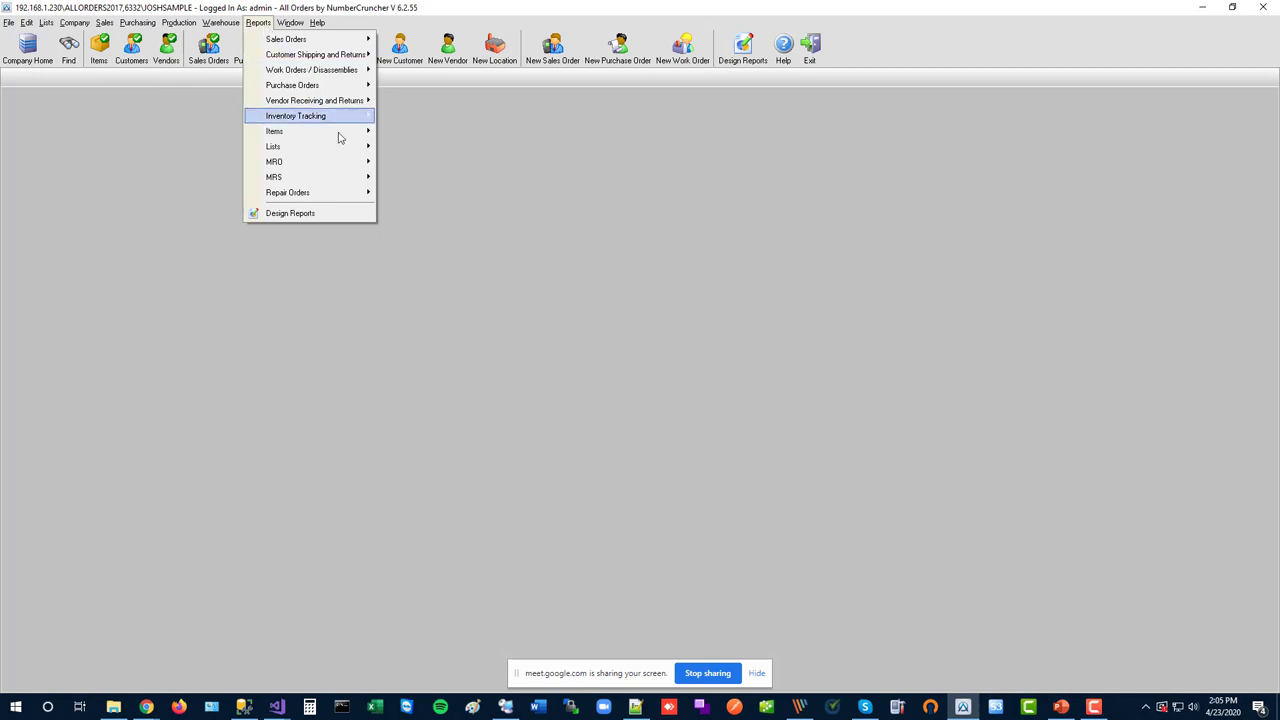
click(335, 215)
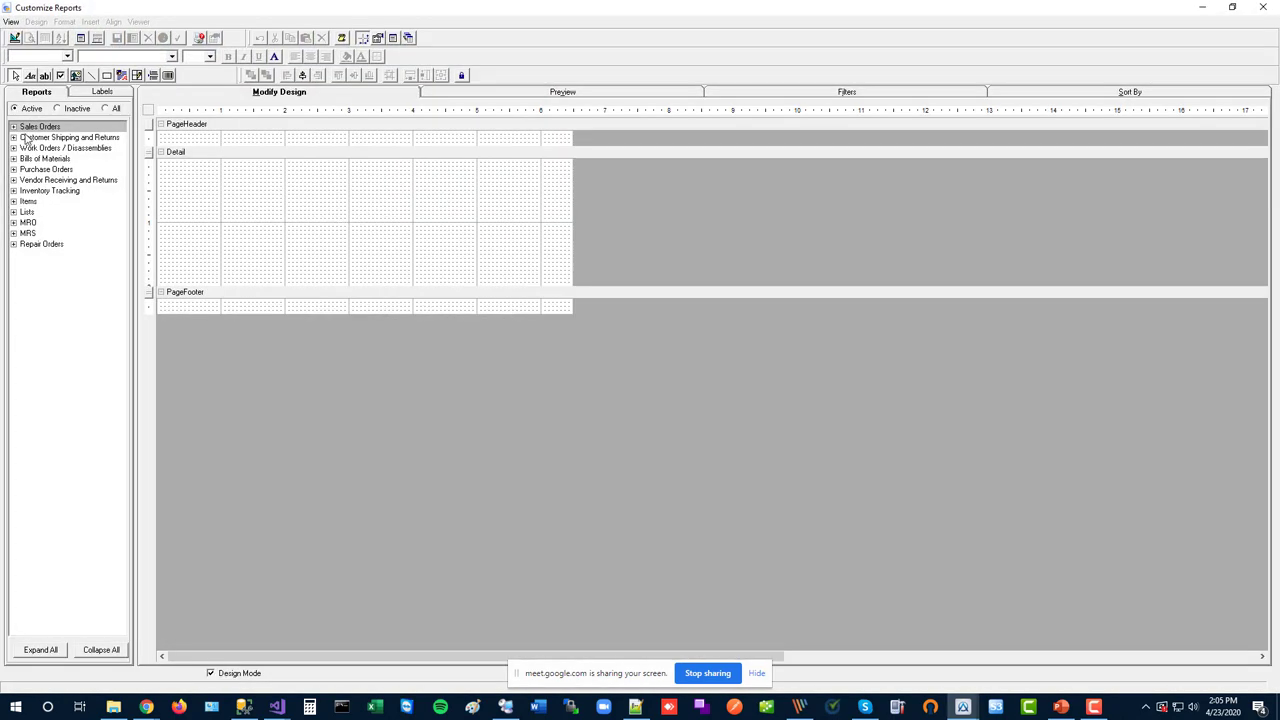
click(13, 127)
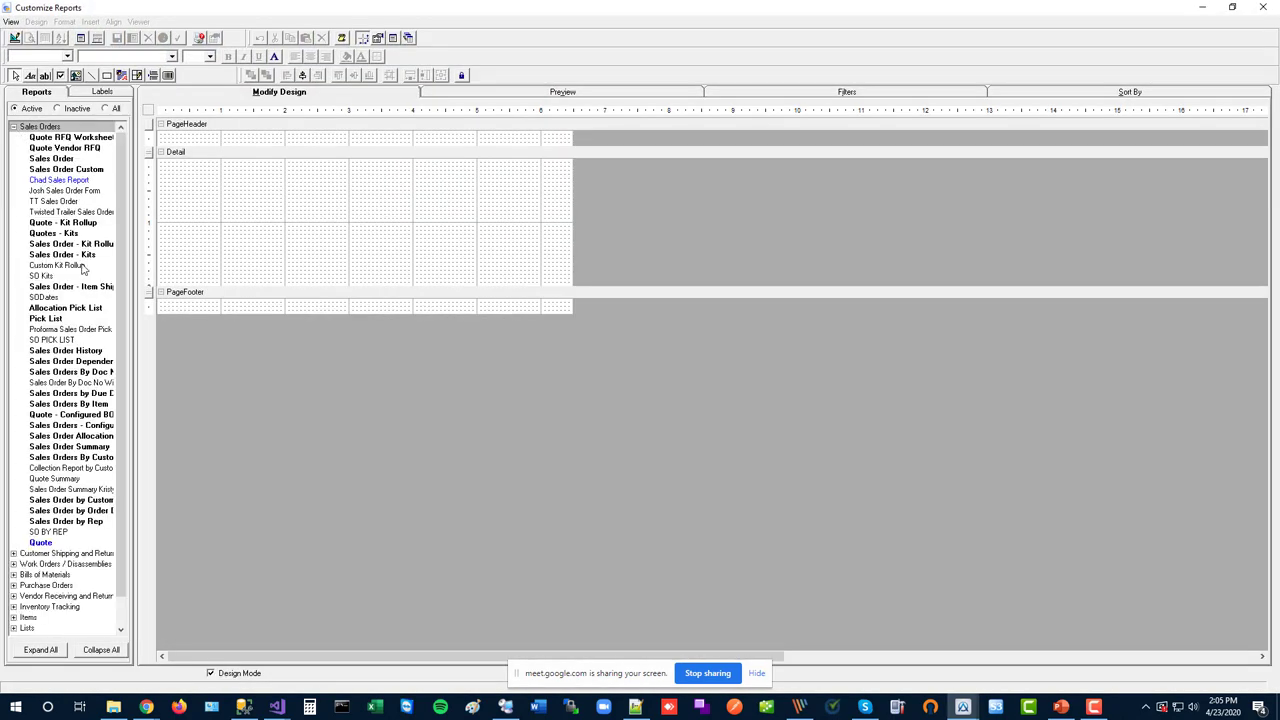
click(66, 190)
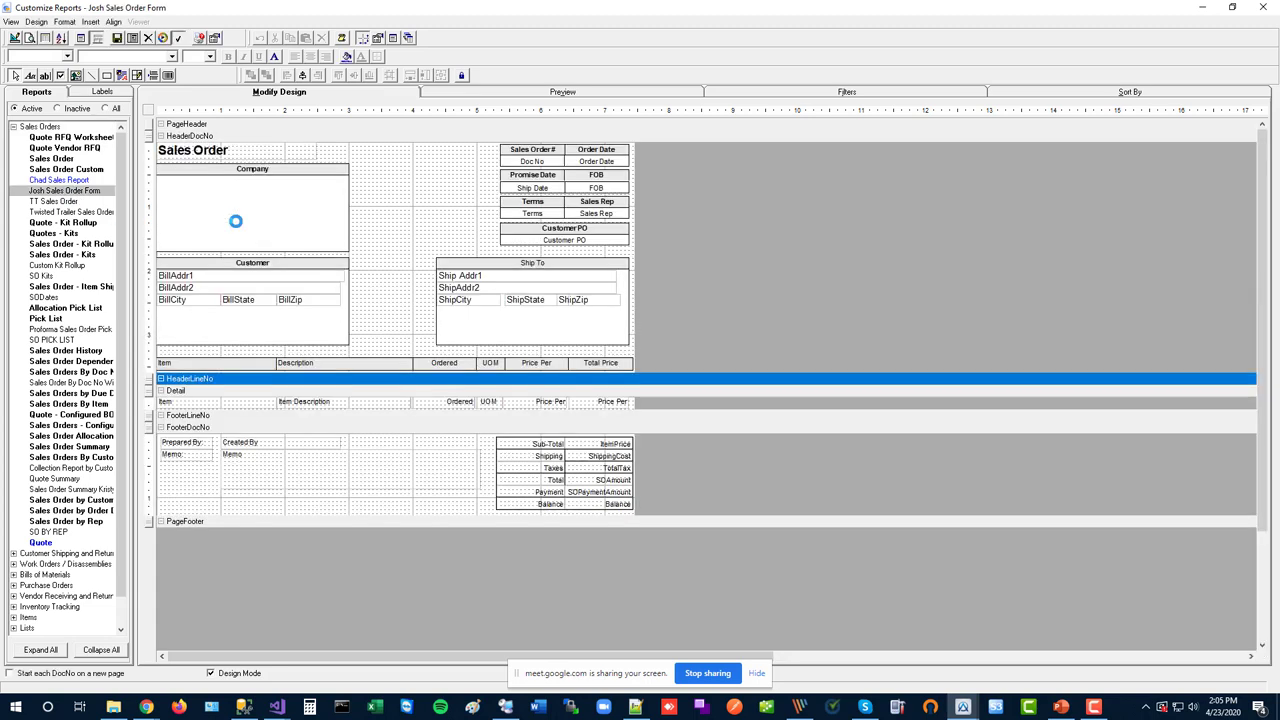
Bring up the previous record from a new sales order and choose the same custom sales order form for printing
click(1265, 10)
click(560, 55)
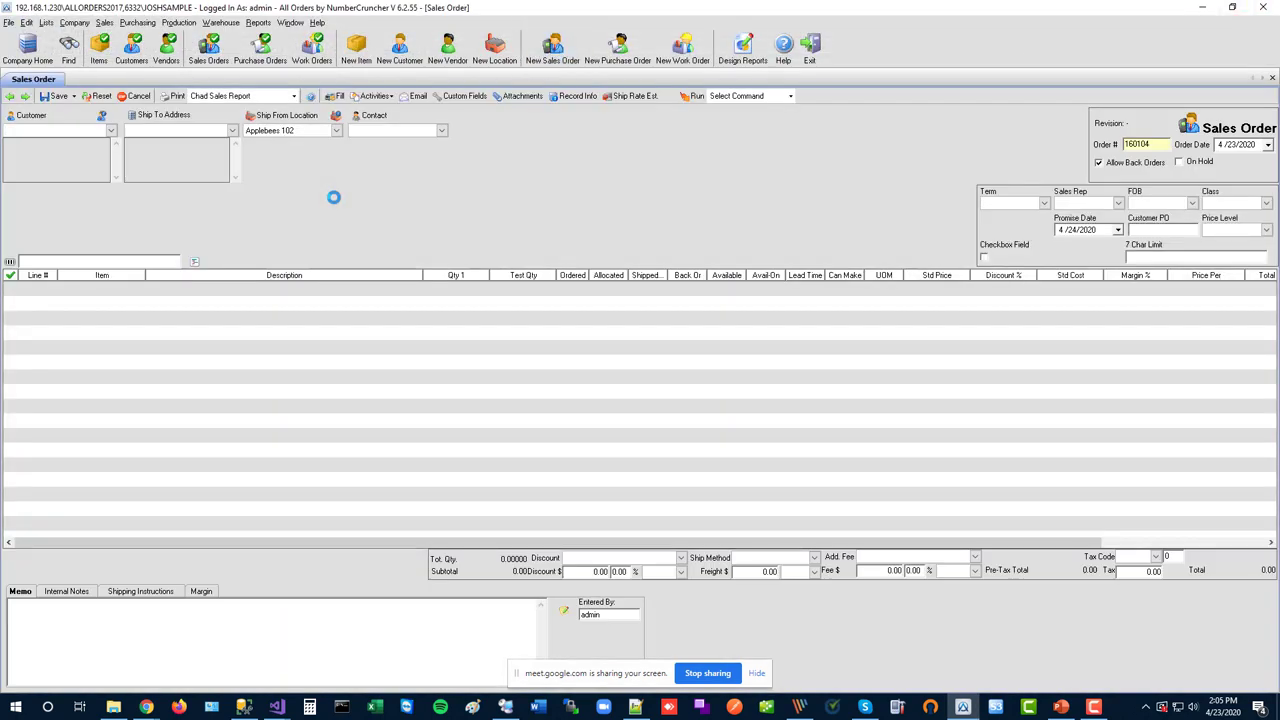
click(9, 96)
click(255, 99)
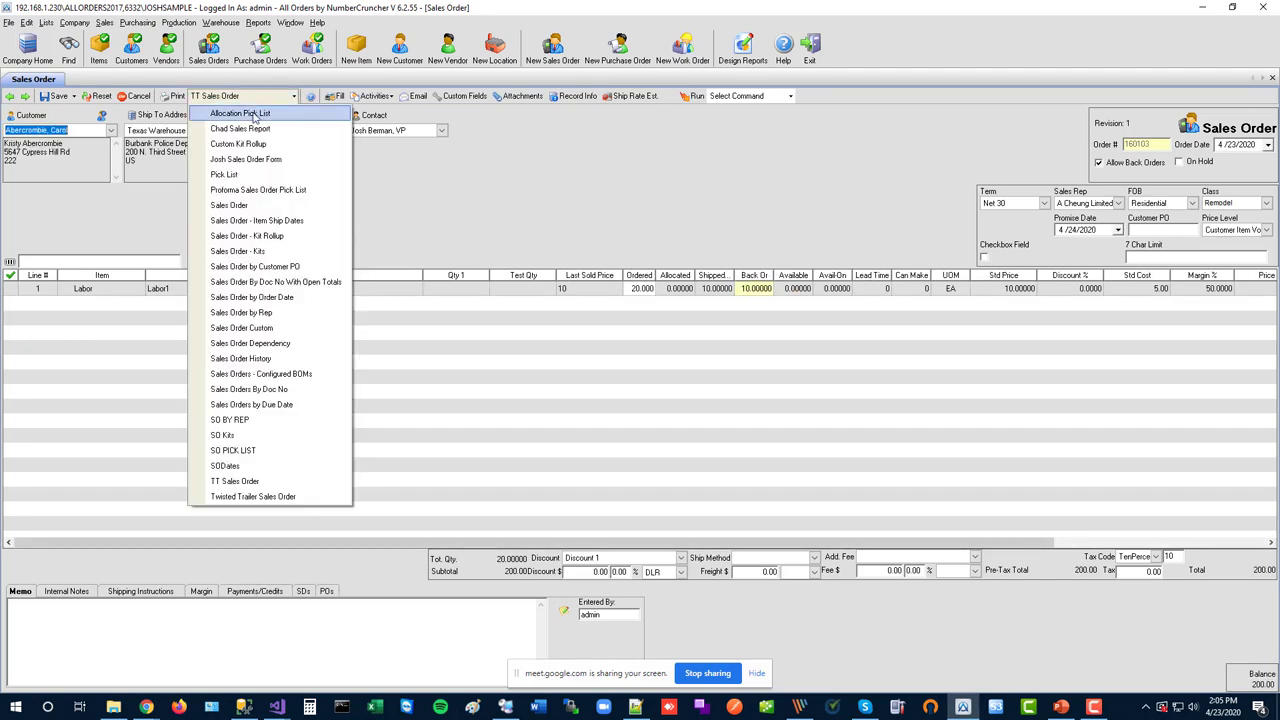
click(242, 159)
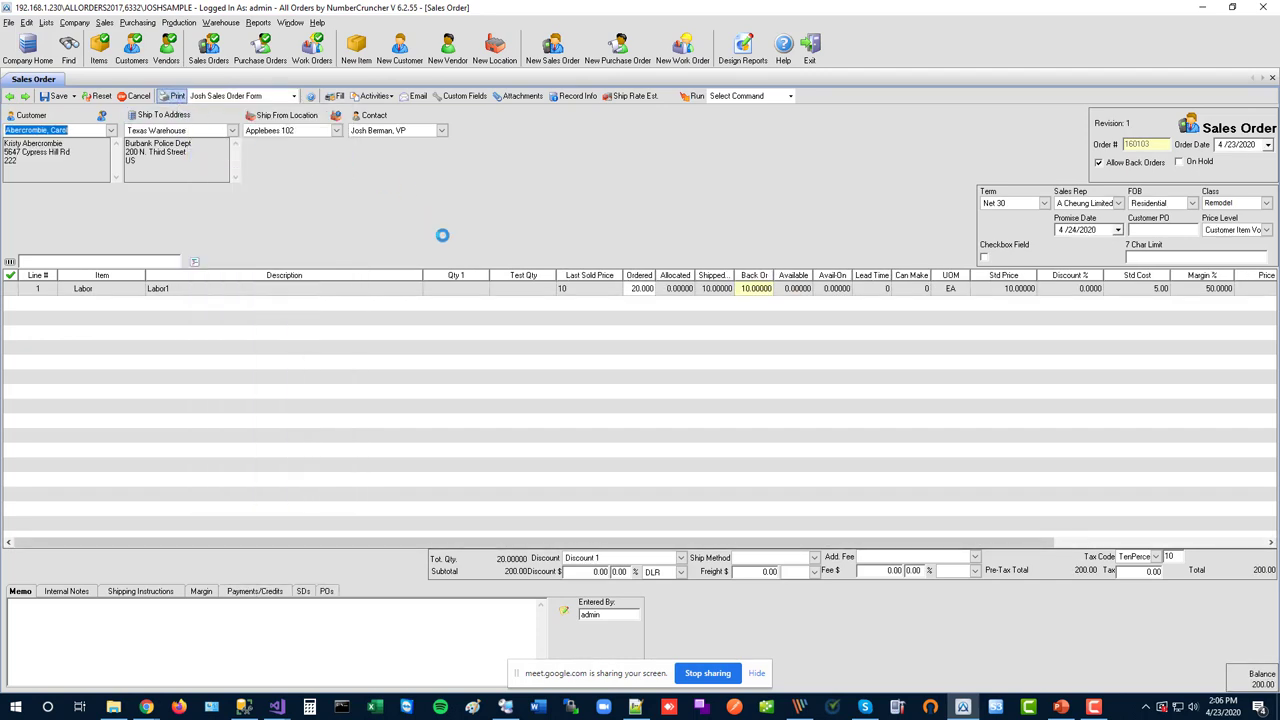
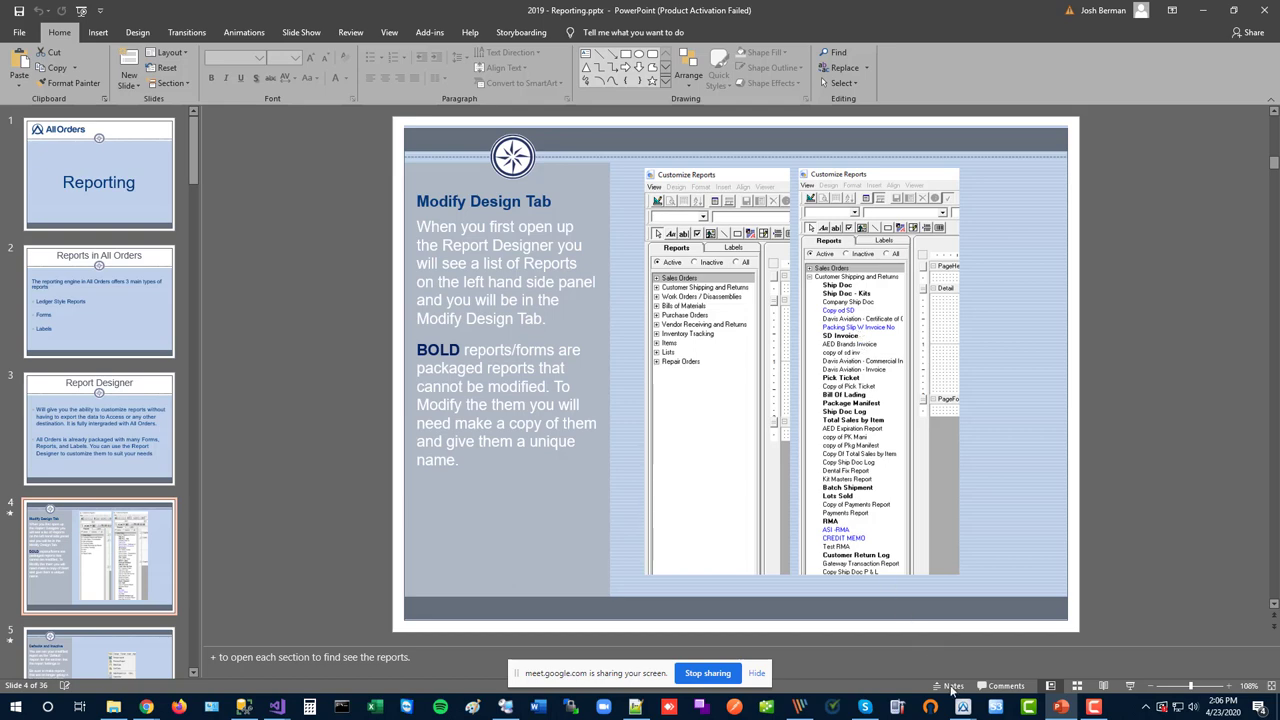
Return to the report designer and view the packaged Quotes - Kits and Sales Order - Kits layouts
mouse_move(963, 711)
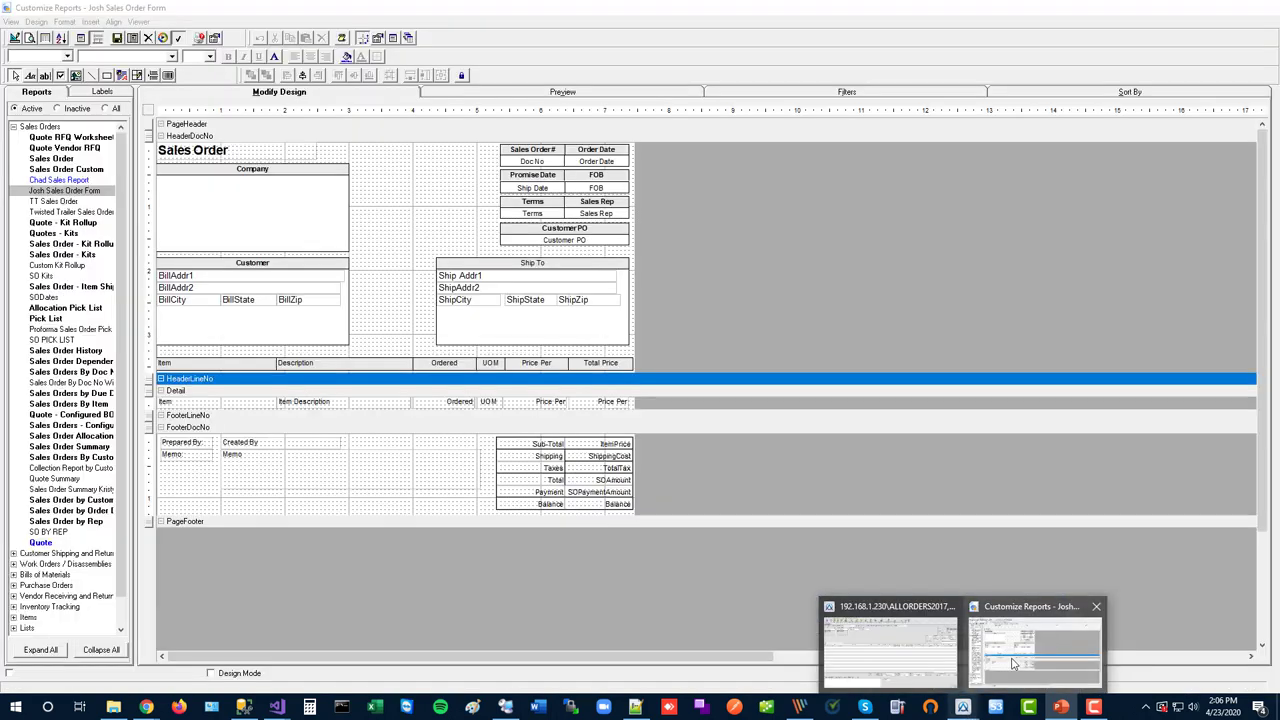
click(1035, 650)
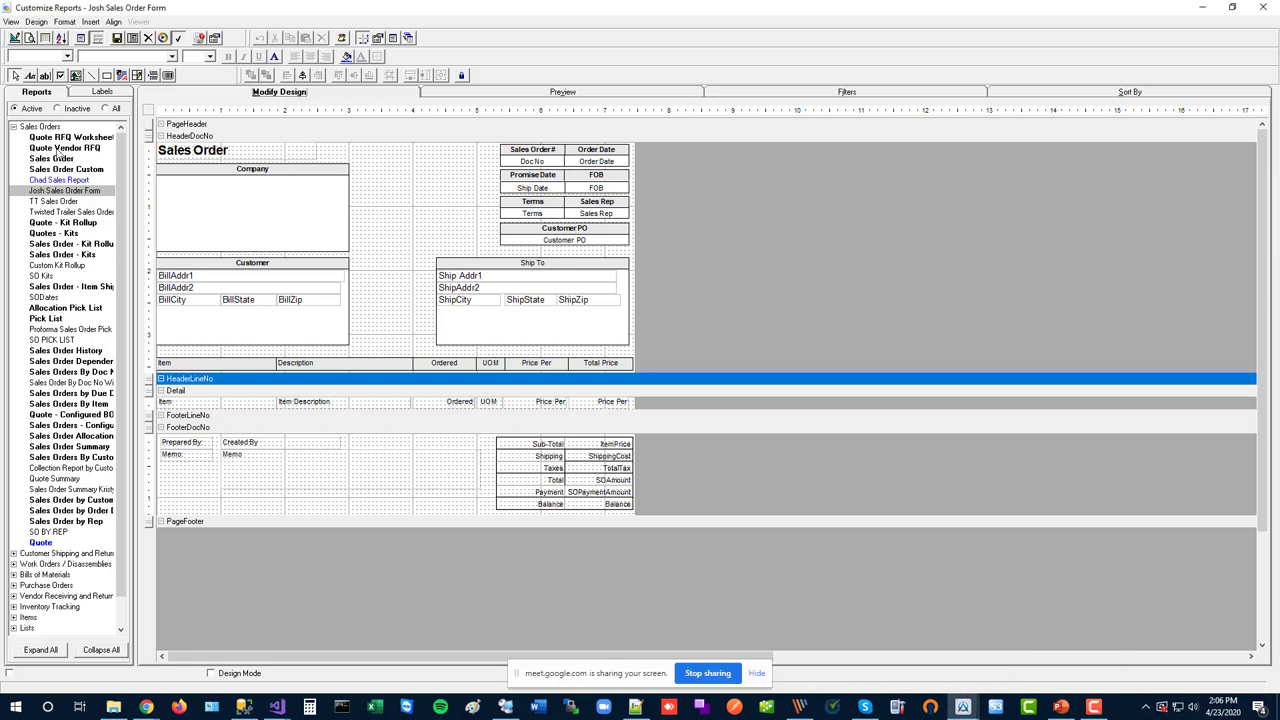
click(68, 234)
click(63, 256)
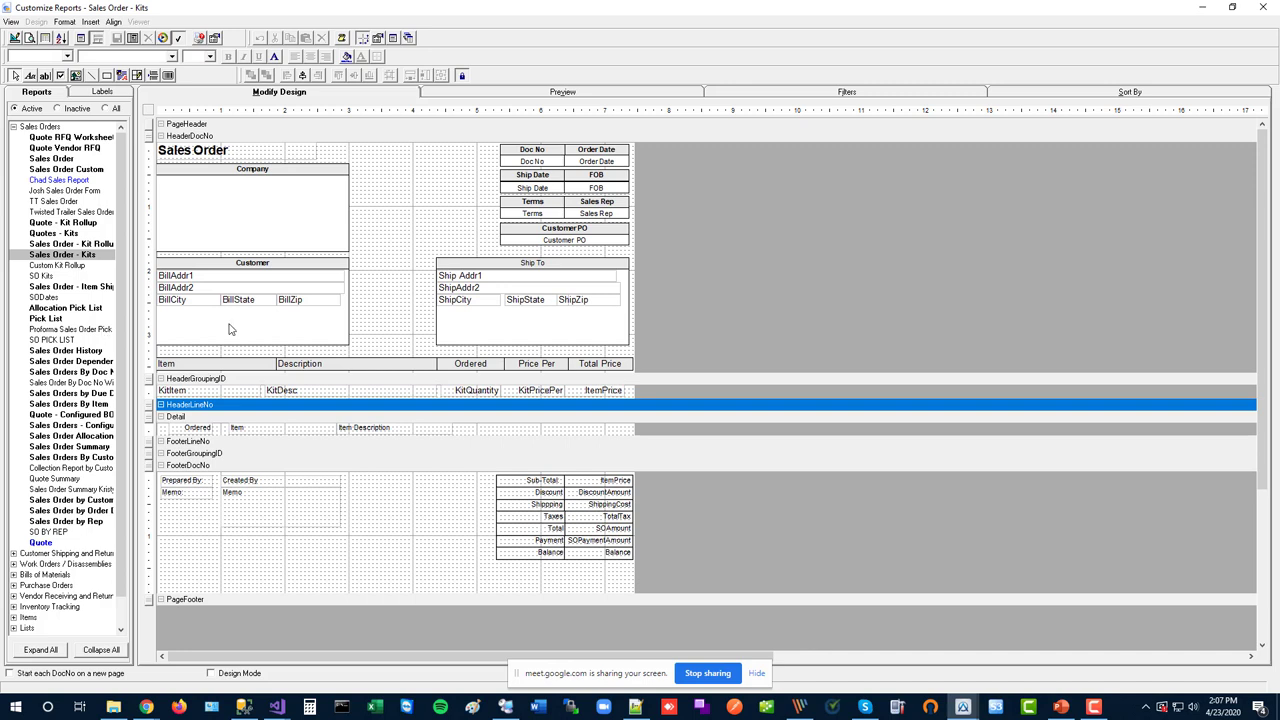
View the layouts of the two reports listed in blue under Sales Orders, finishing with Quote
click(1062, 707)
click(1062, 707)
click(52, 180)
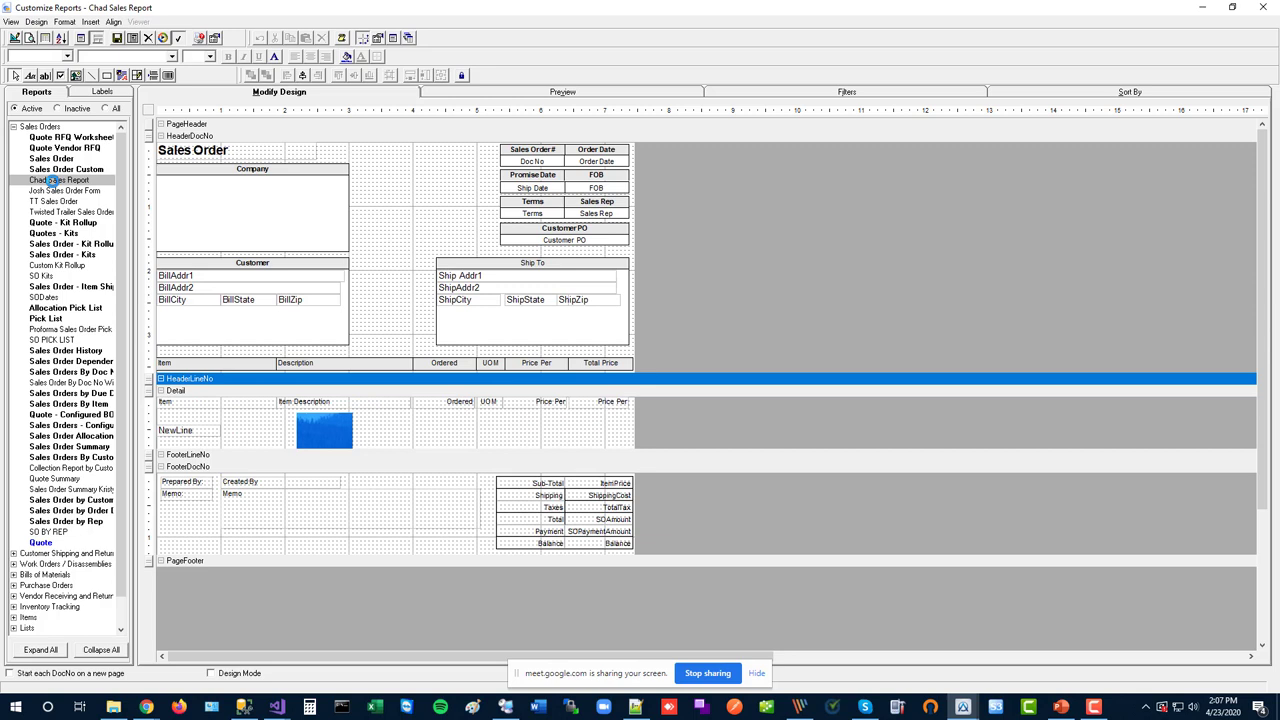
click(58, 544)
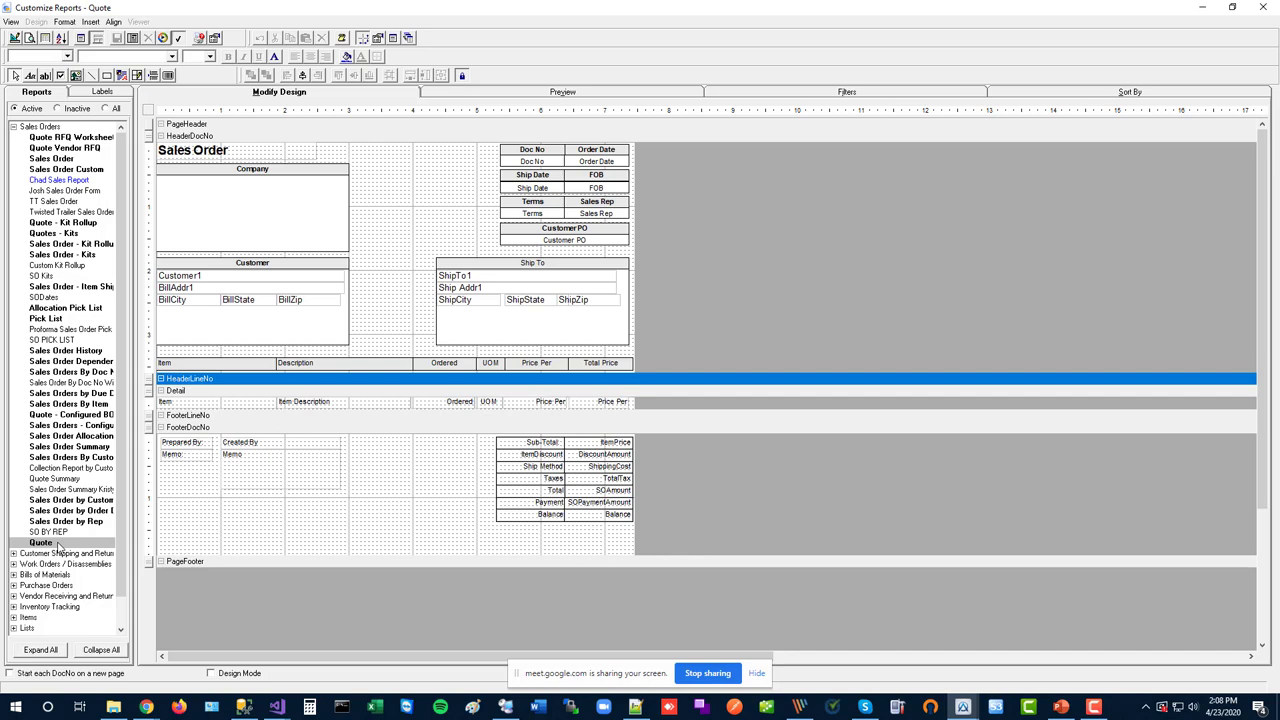
Start a new purchase order and choose PO COPY 2 as its print form
click(1201, 8)
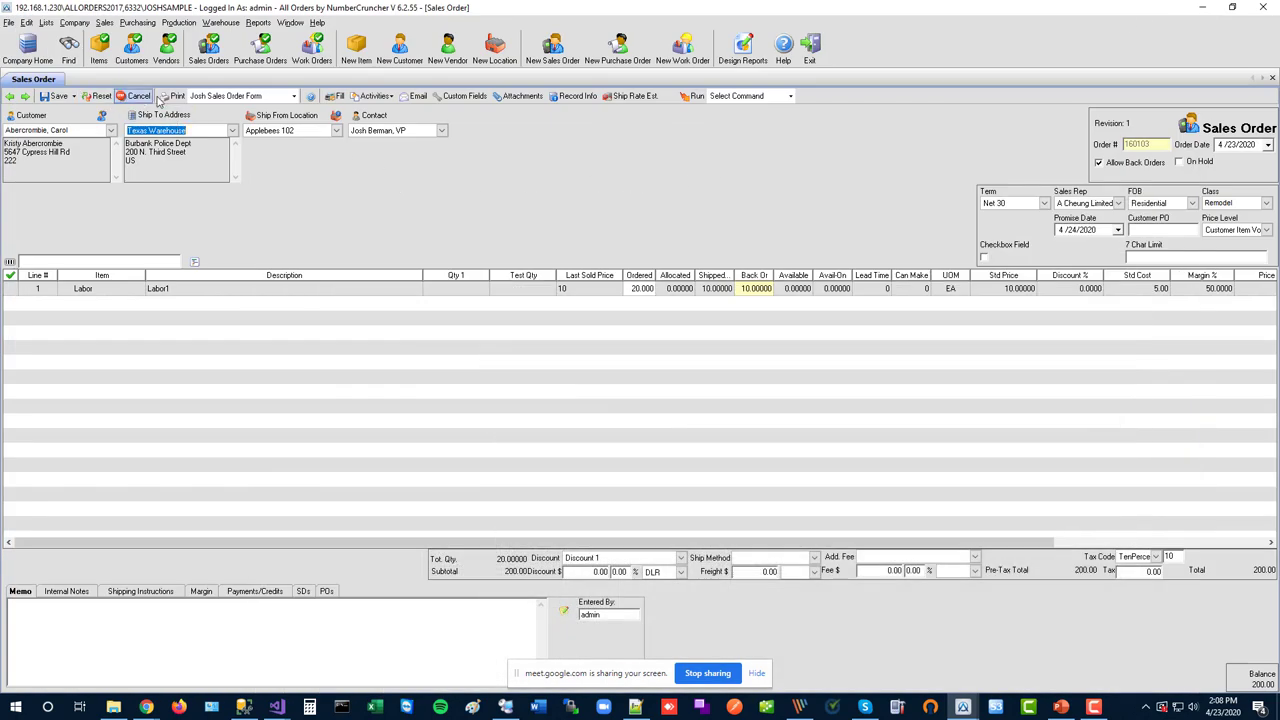
click(617, 48)
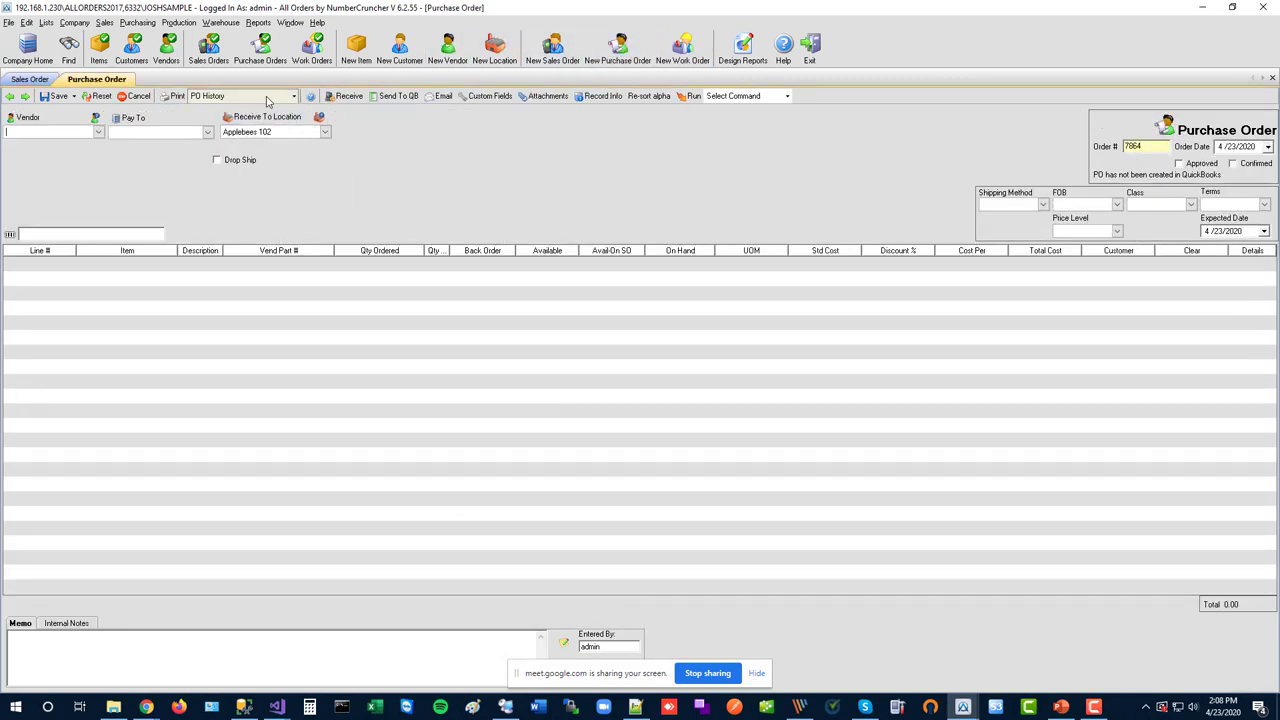
click(267, 97)
click(270, 114)
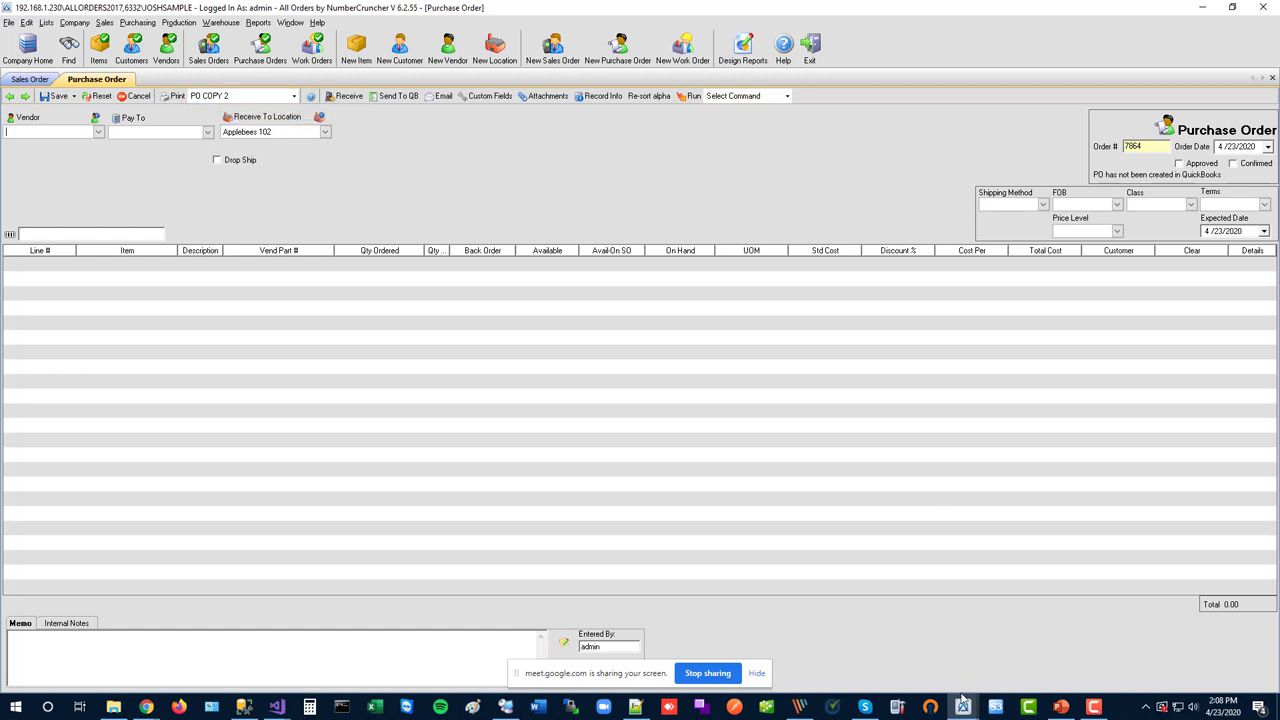
In the report designer's Purchase Orders category, compare PO COPY 2 with Purchase Order - Item Ship Dates and reopen PO COPY 2
key(alt+Tab)
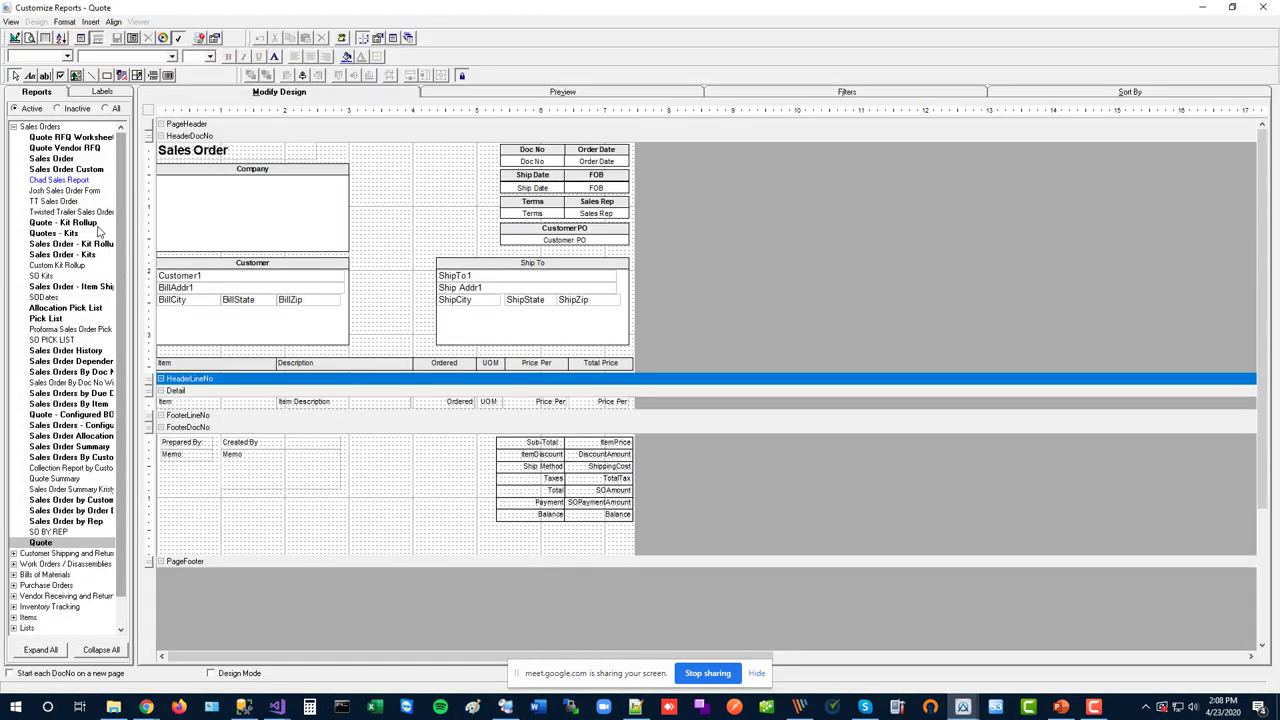
click(13, 127)
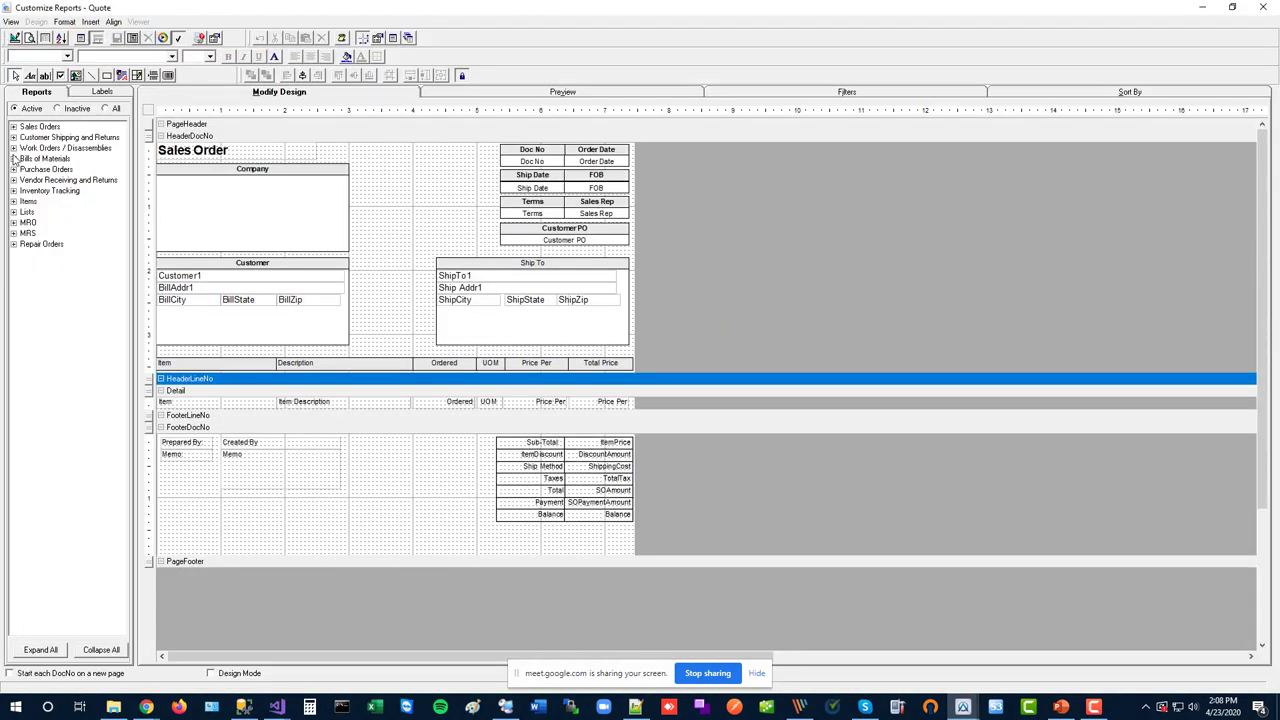
click(14, 170)
click(43, 190)
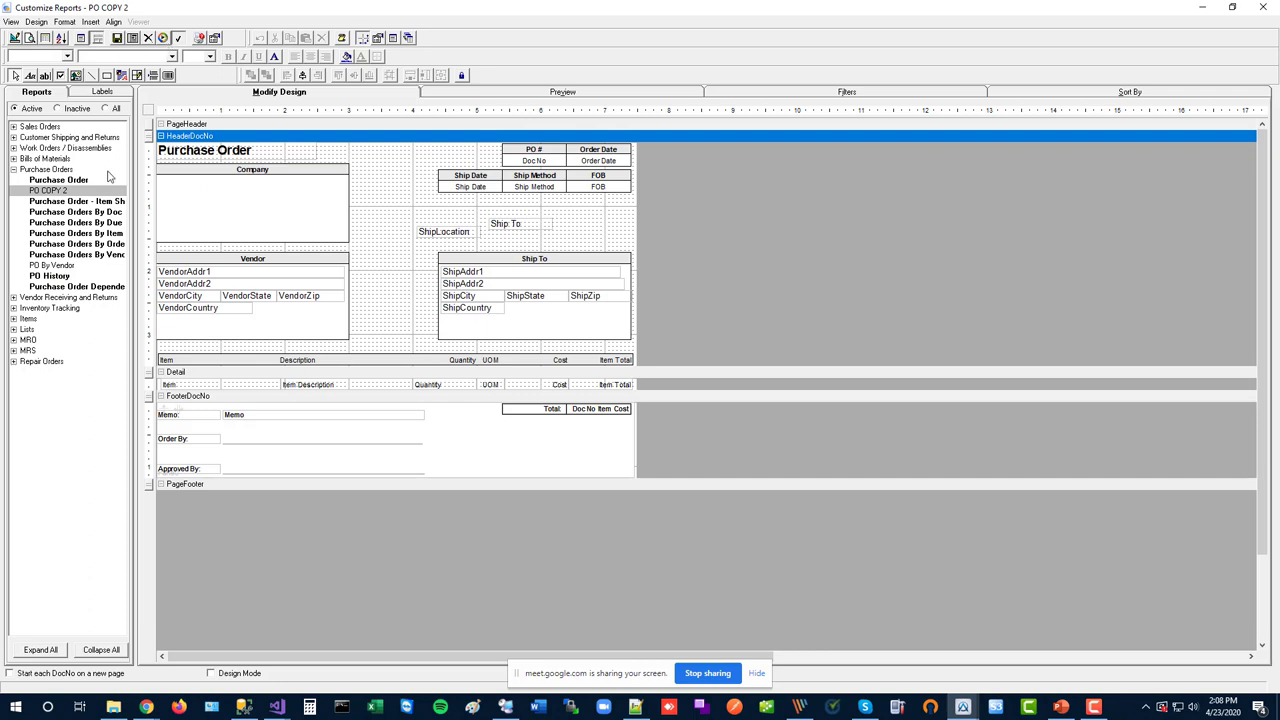
click(80, 202)
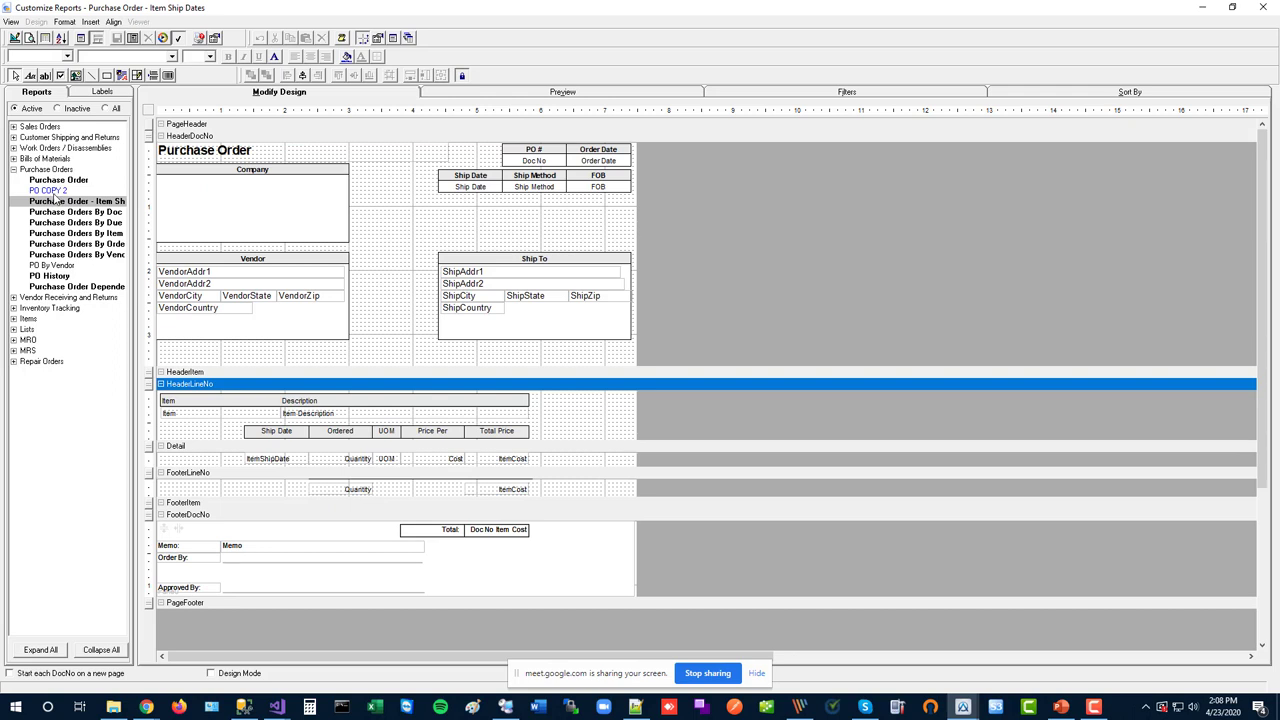
click(50, 190)
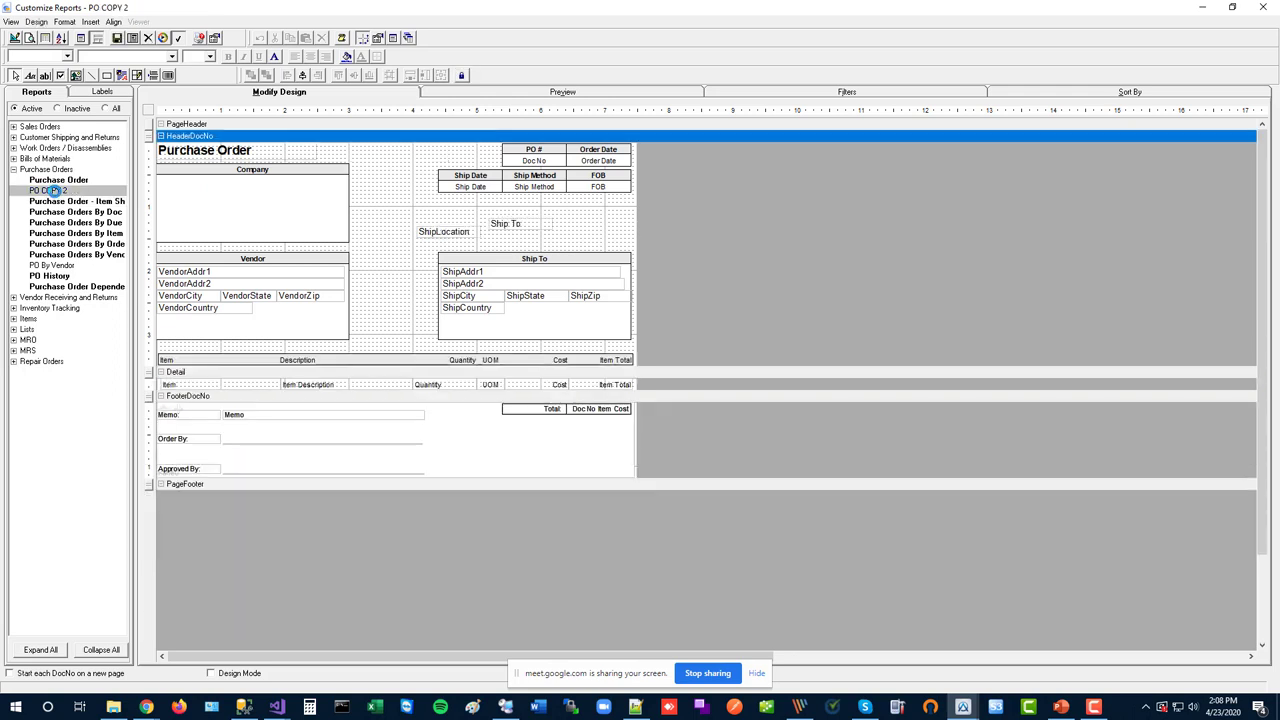
Check the Is Default Report option for PO COPY 2 and leave the report designer
click(37, 22)
mouse_move(18, 23)
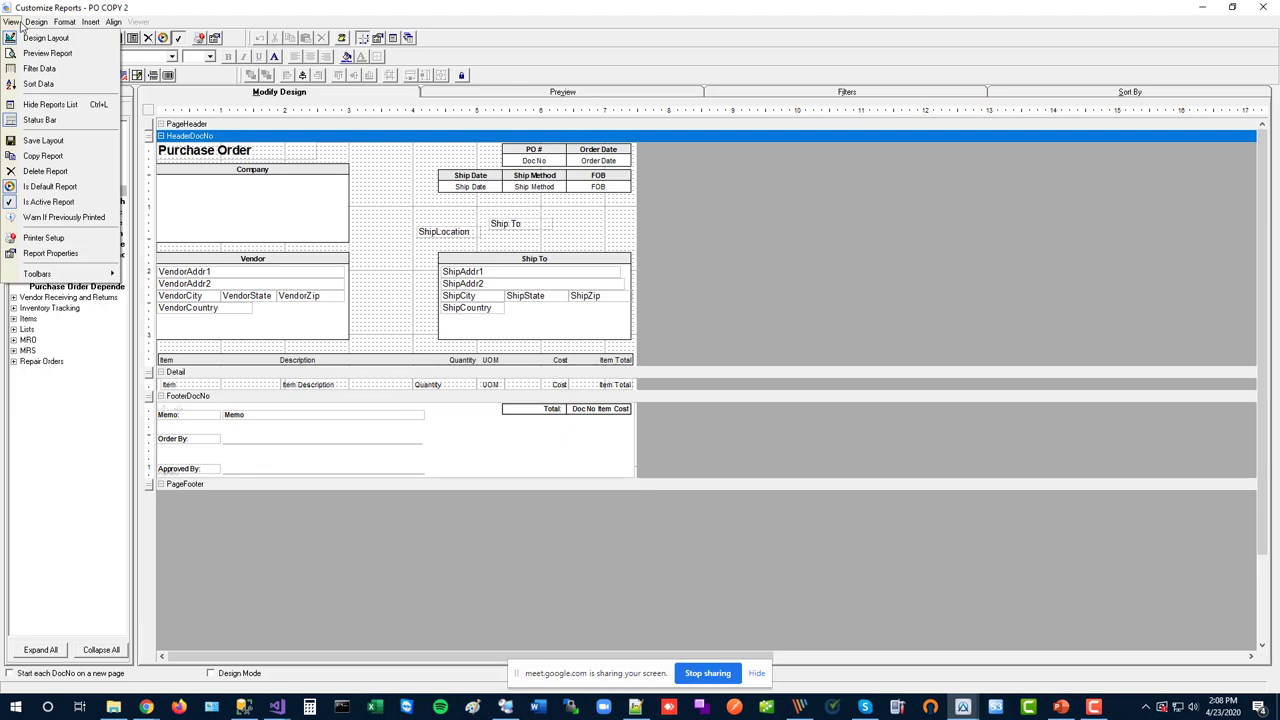
click(80, 187)
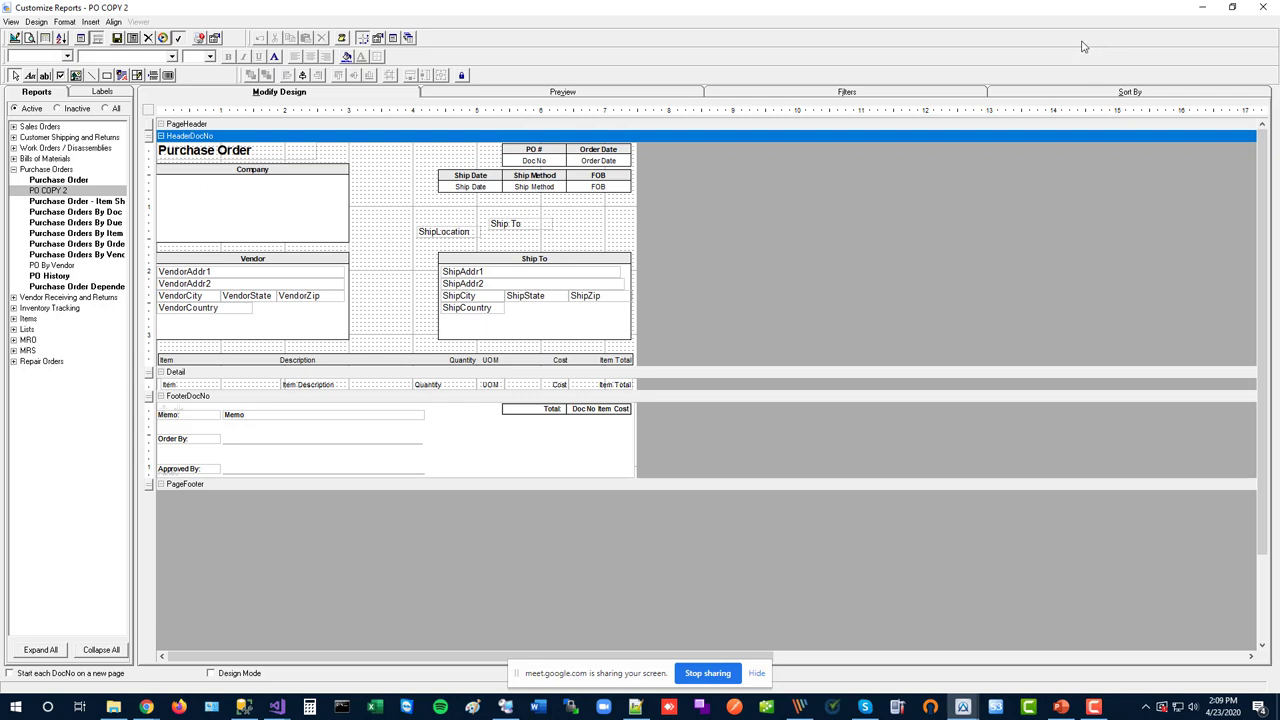
click(1262, 15)
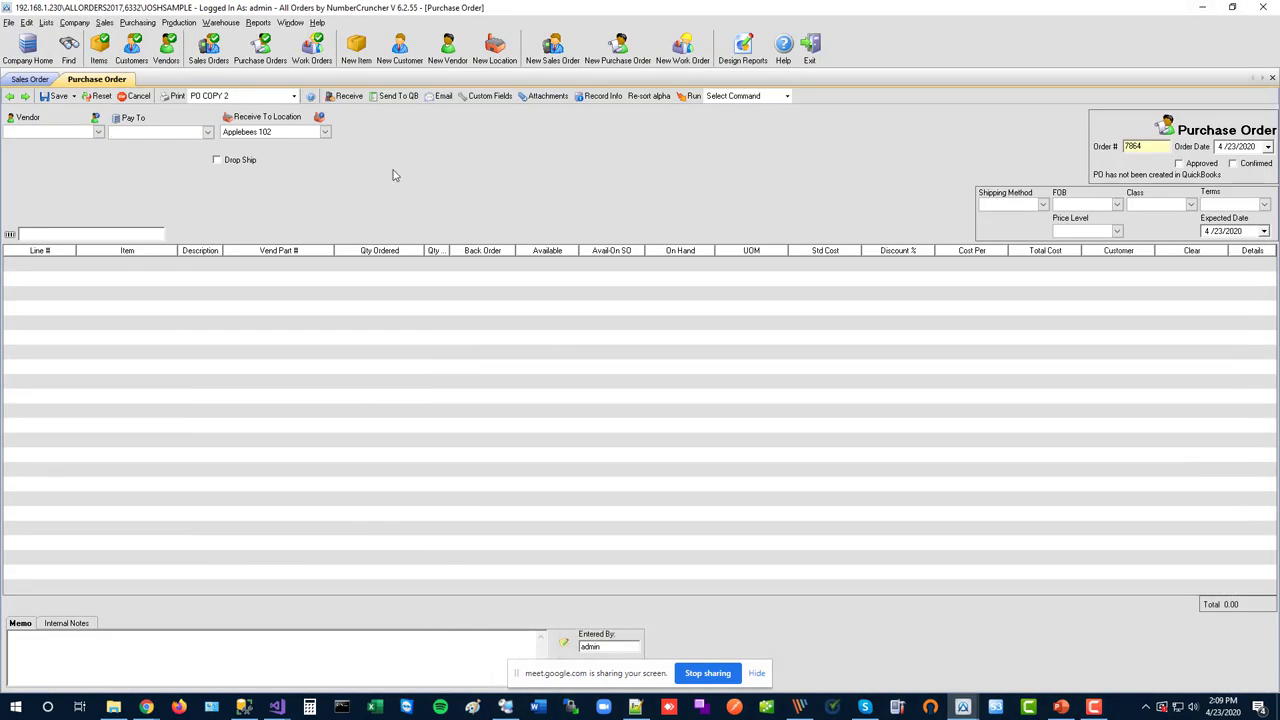
Open a new vendor record and a new customer record to examine their Default Forms fields
click(445, 47)
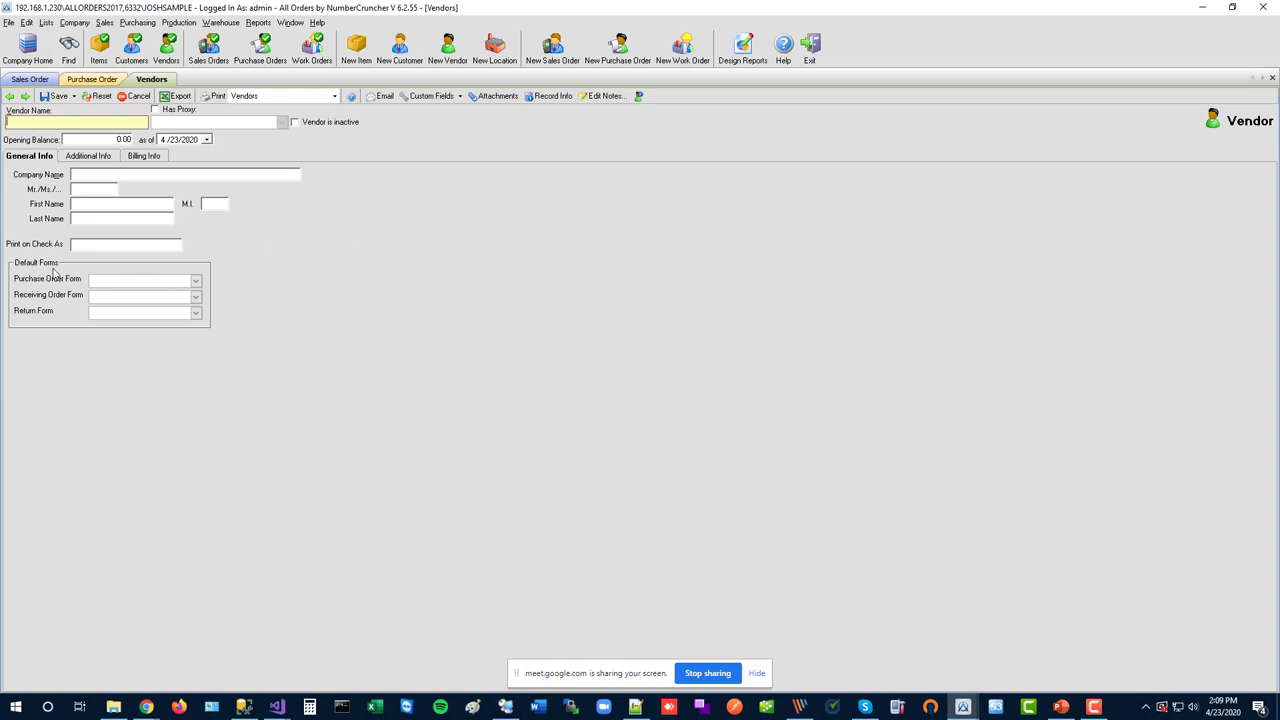
click(122, 281)
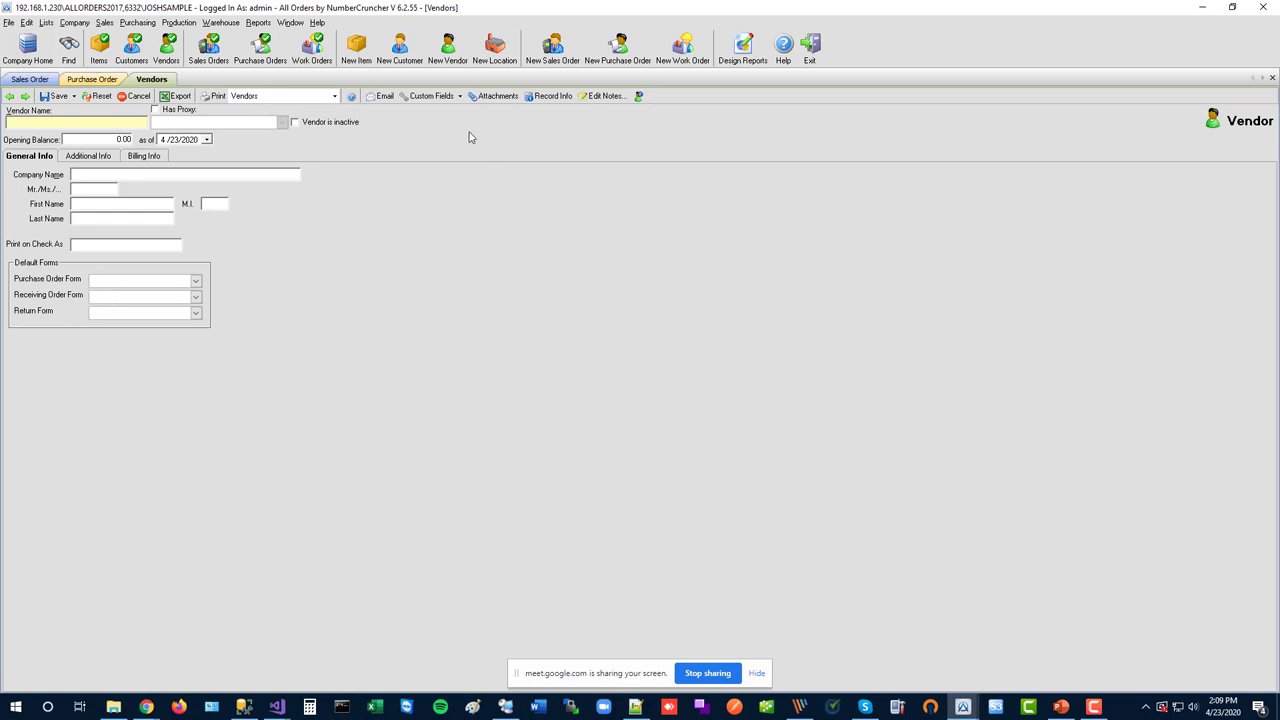
click(403, 52)
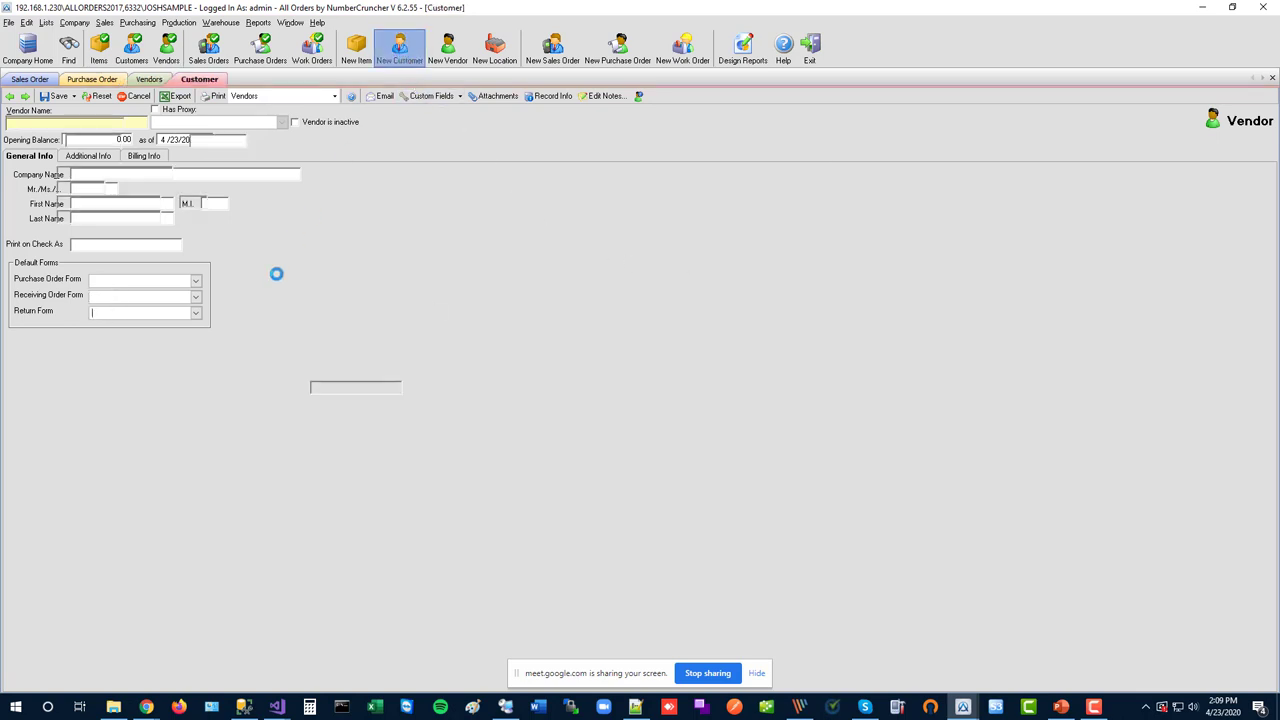
click(137, 374)
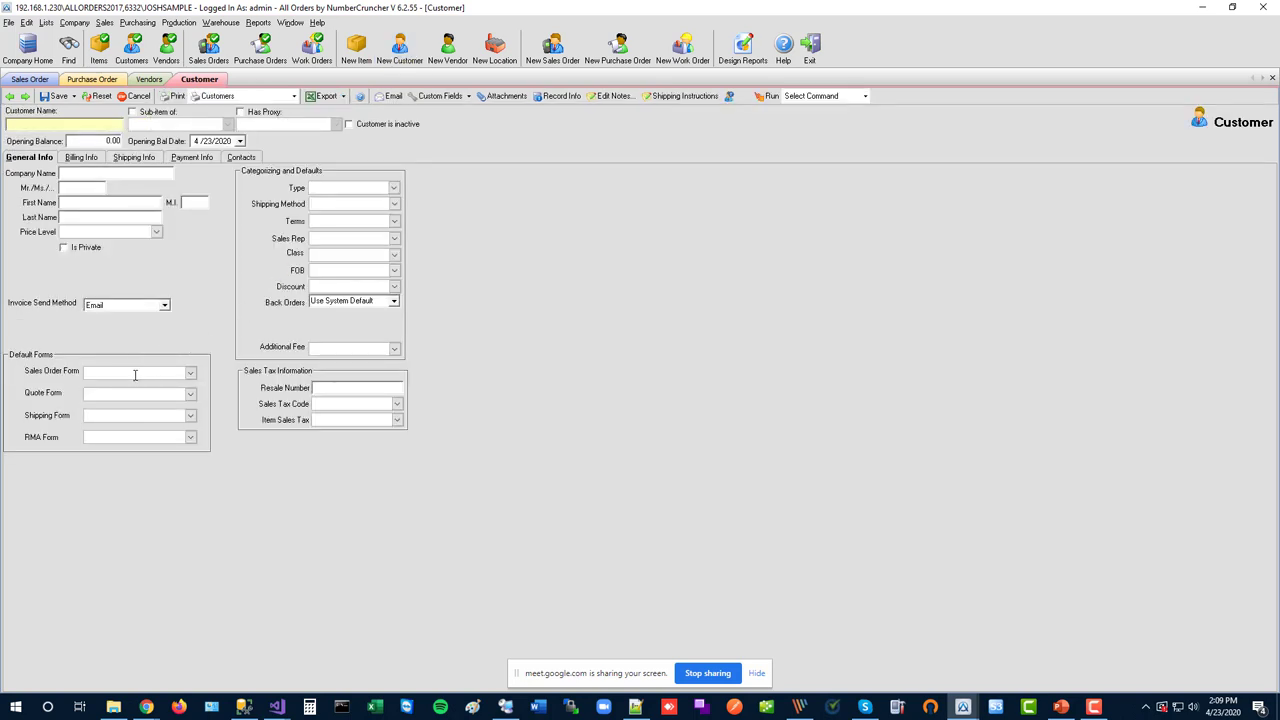
Switch to PowerPoint and read the Defaults and Inactive slide in the Reporting presentation
click(122, 438)
click(1063, 708)
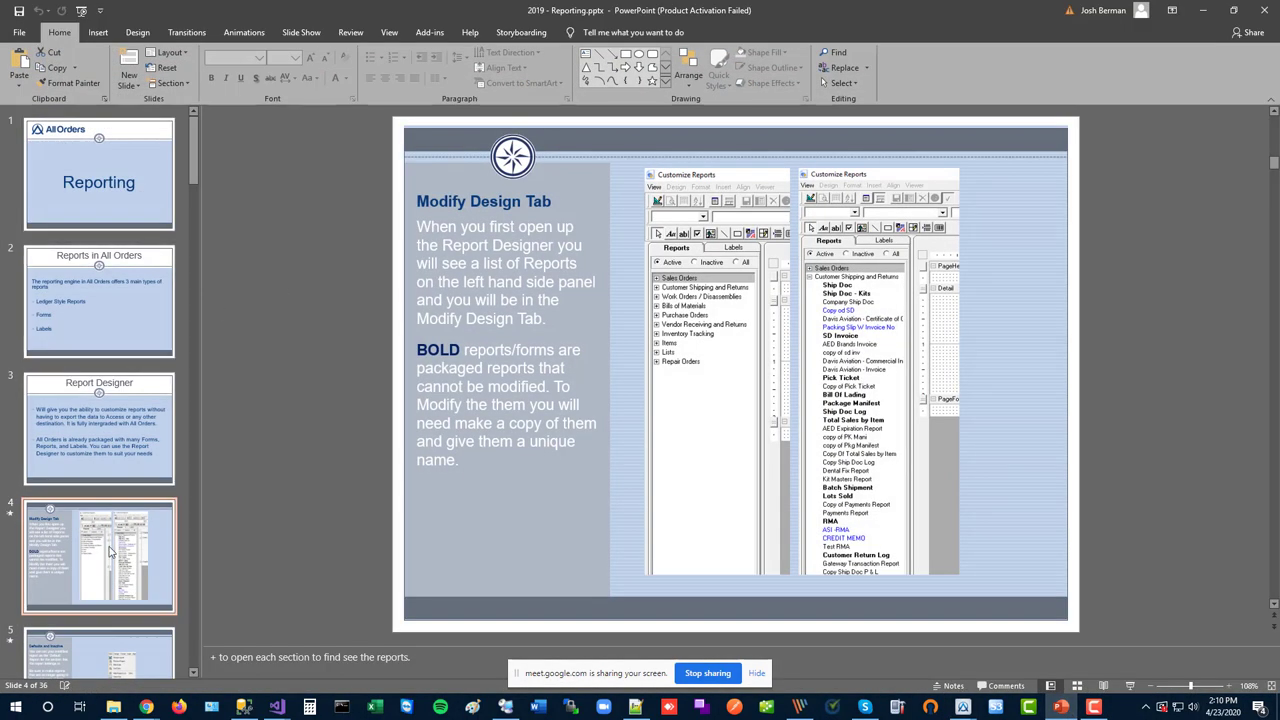
scroll(110, 551, down, 2)
click(100, 585)
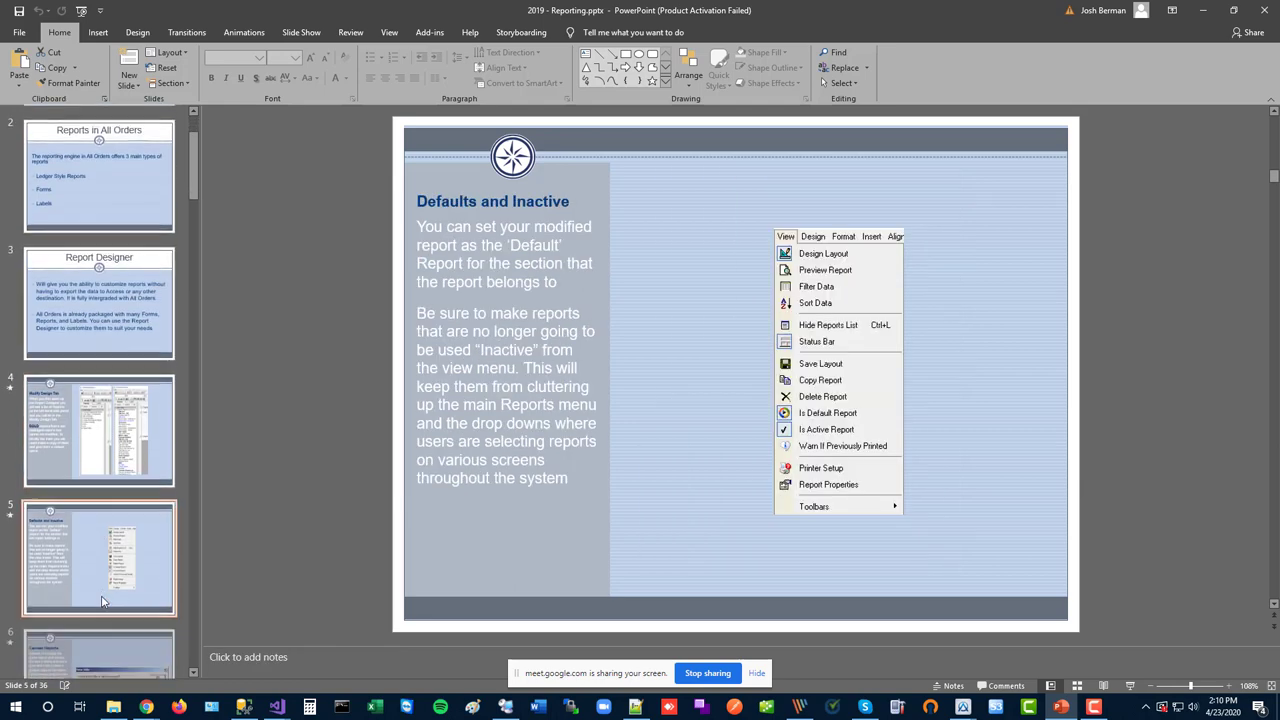
scroll(270, 426, down, 1)
scroll(270, 426, up, 1)
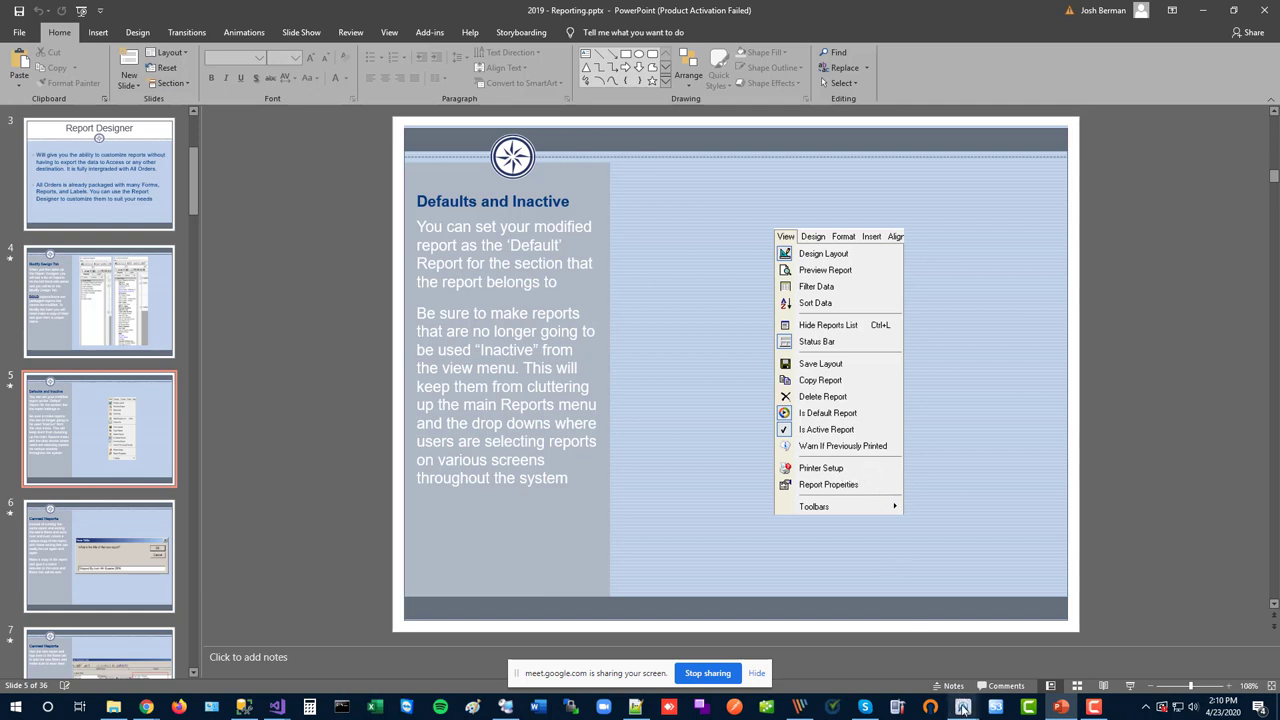
Switch back to All Orders and examine the print forms available for the open sales order
mouse_move(962, 707)
click(896, 654)
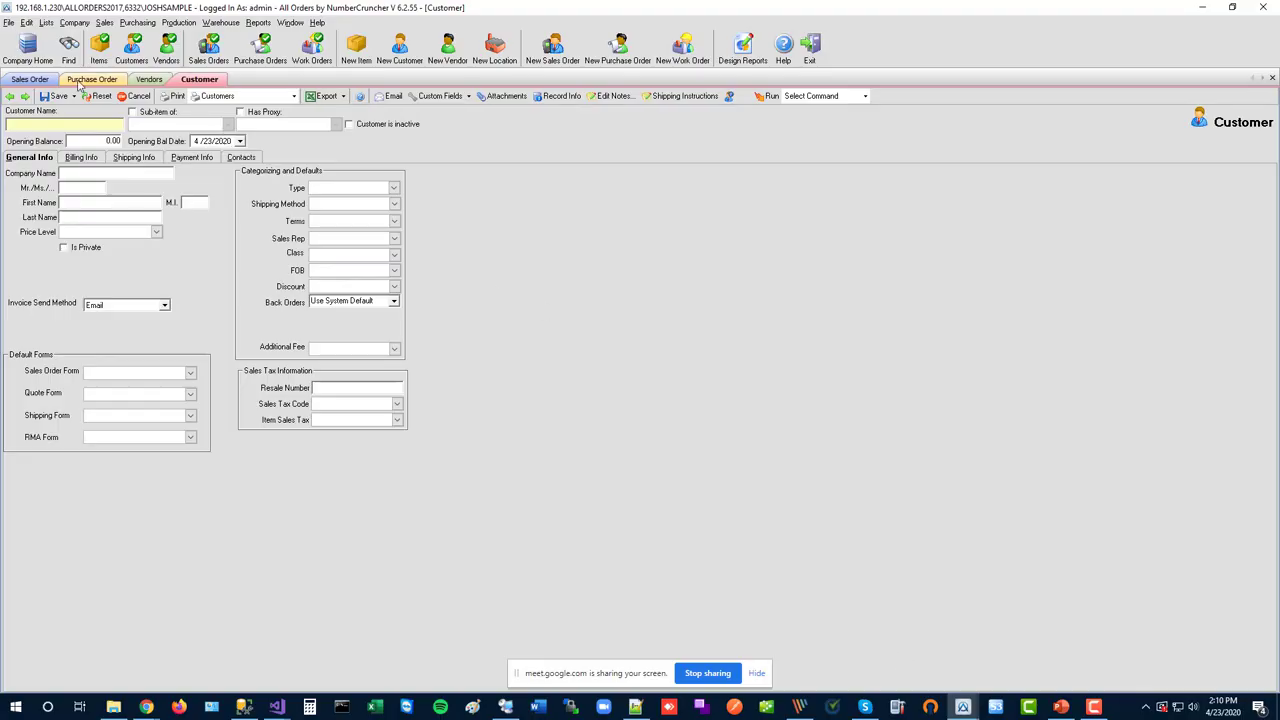
click(30, 79)
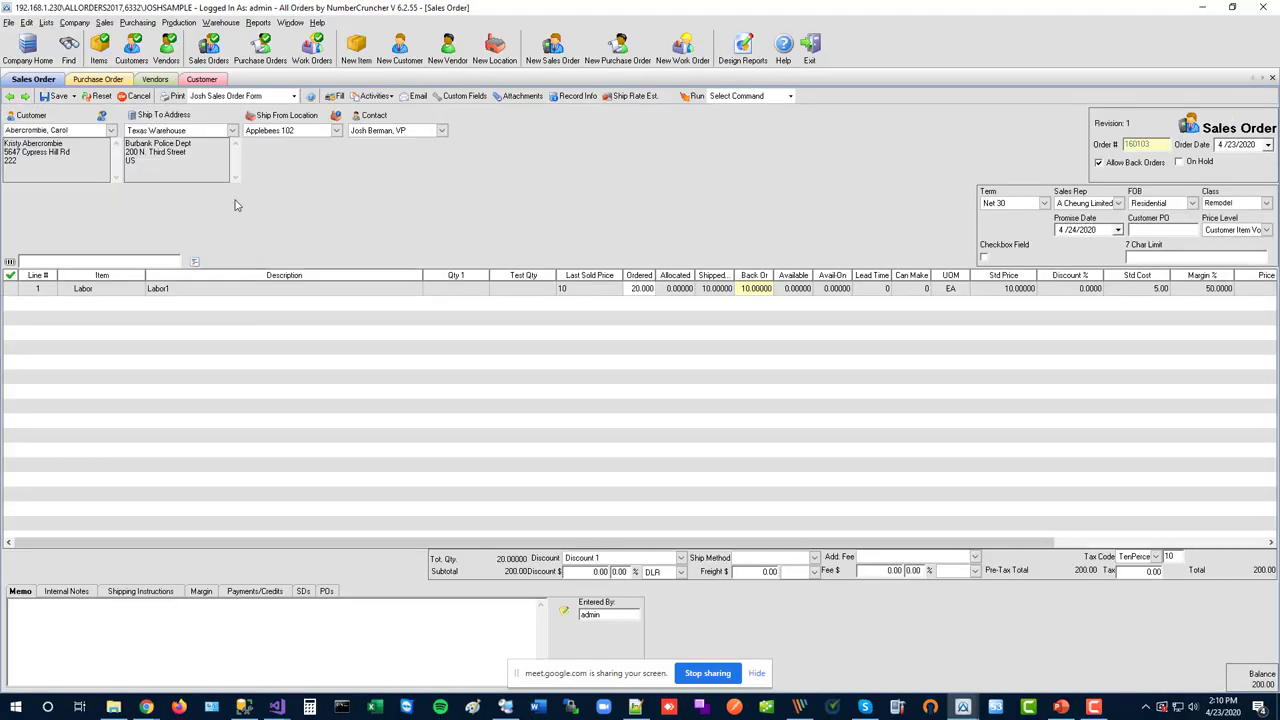
click(266, 97)
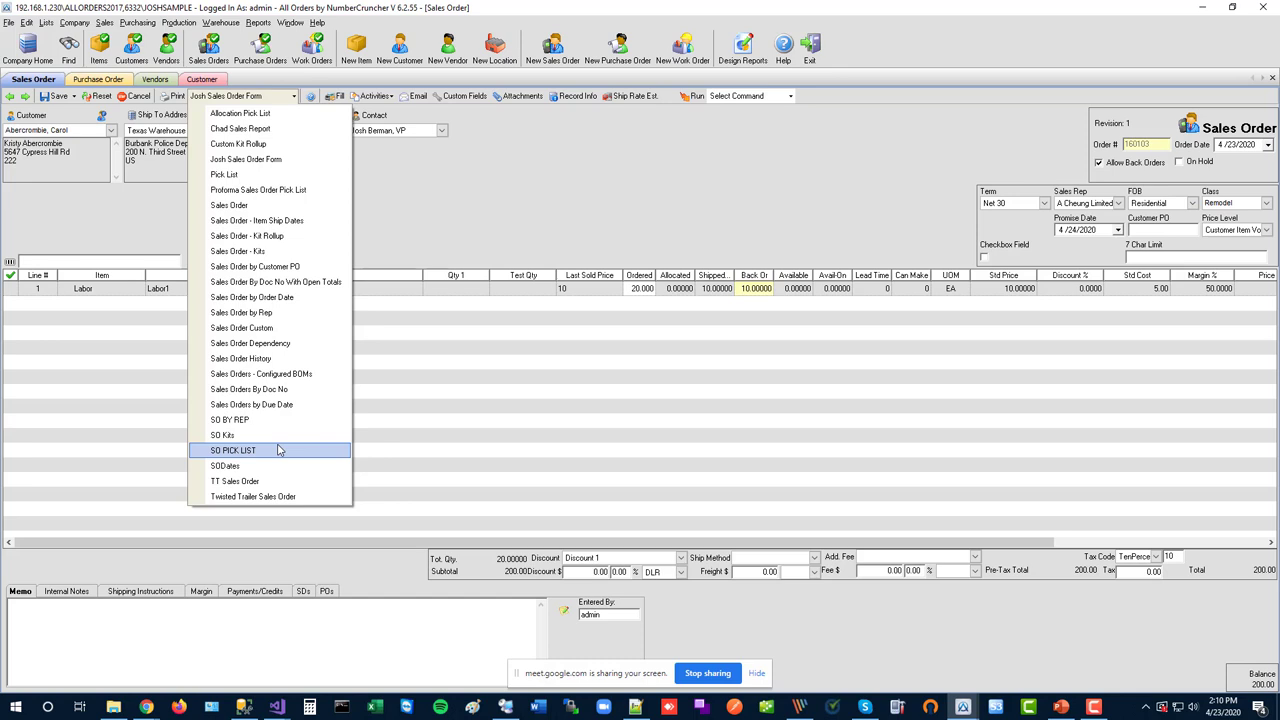
Return to the report designer, collapse Purchase Orders, and open TT Sales Order from the Sales Orders category
click(965, 707)
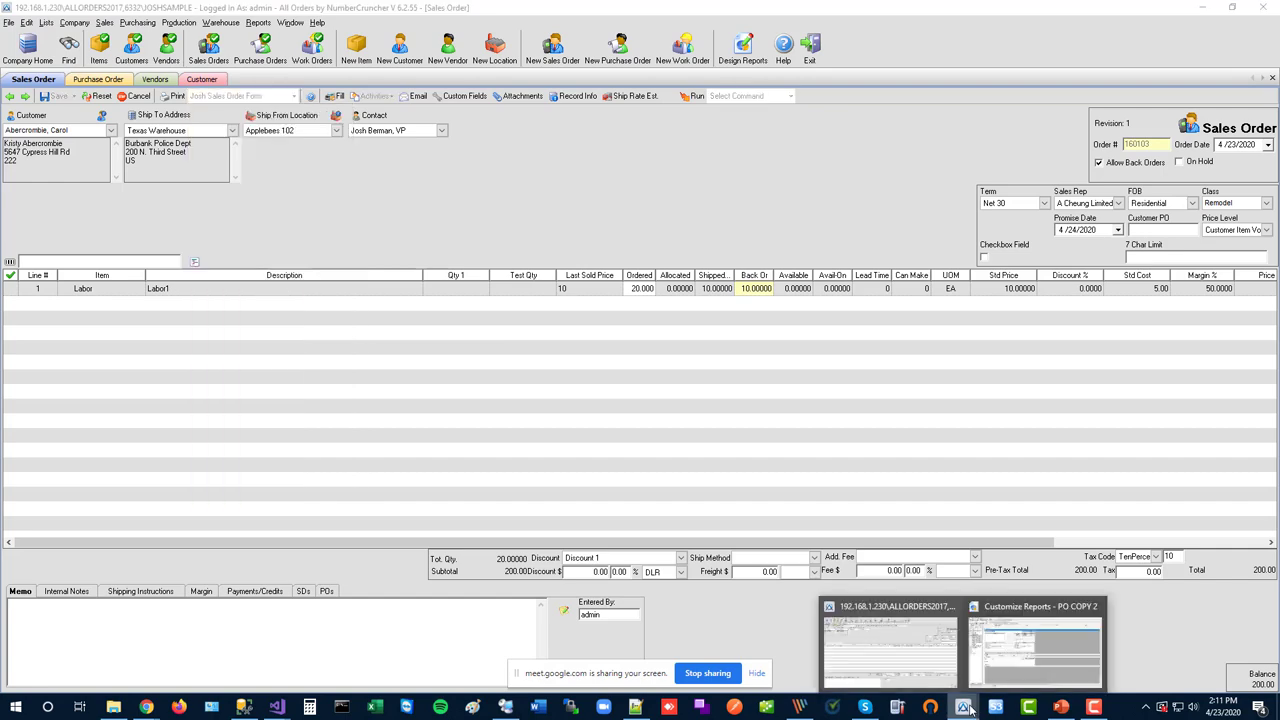
click(1033, 645)
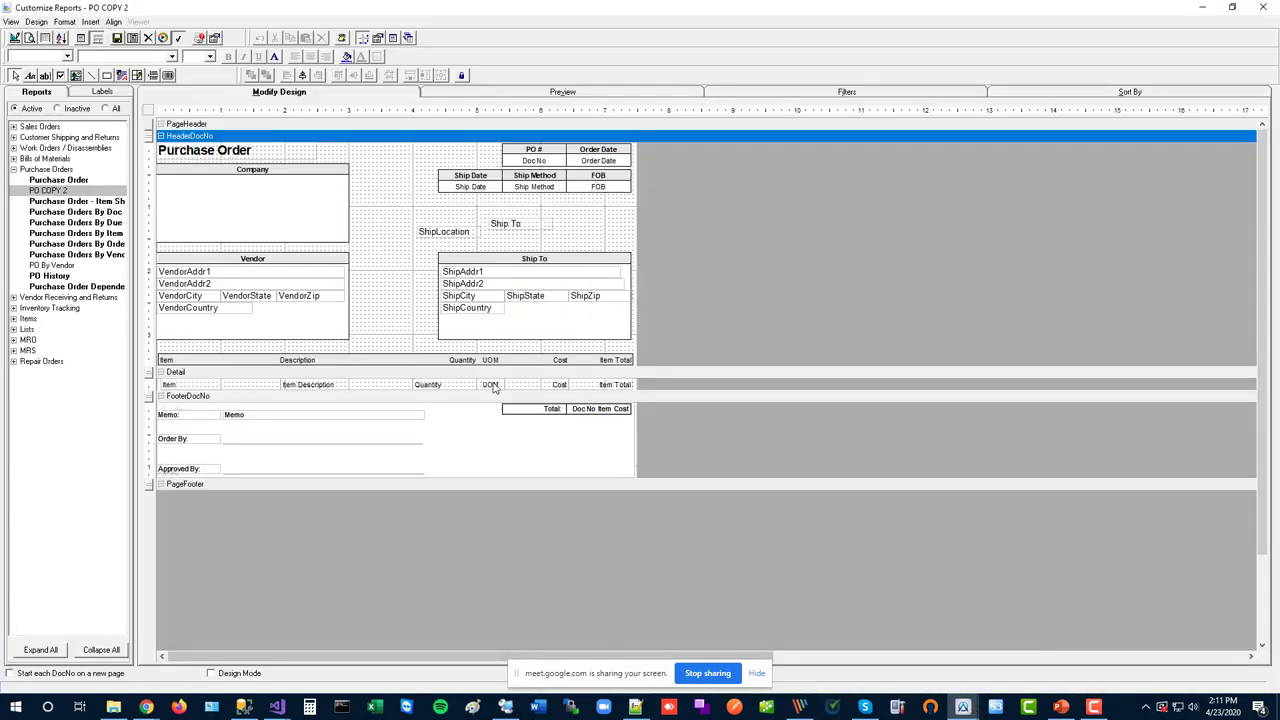
click(14, 169)
click(13, 126)
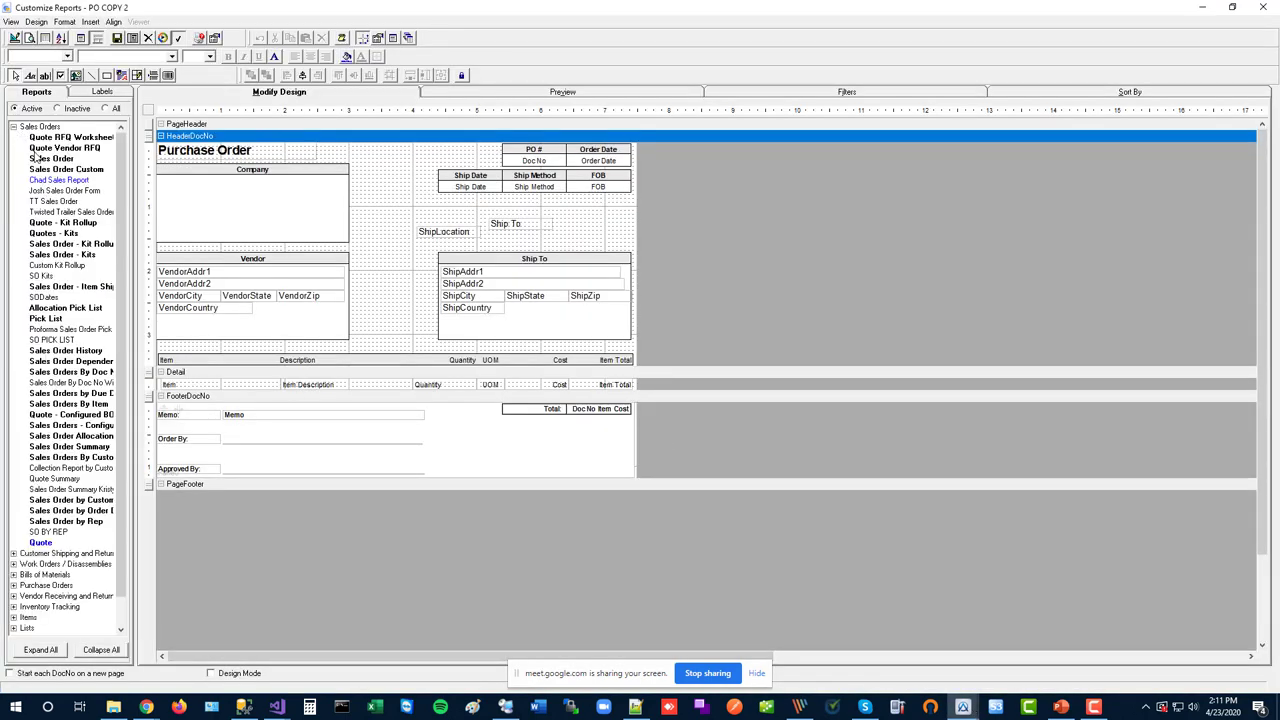
click(58, 202)
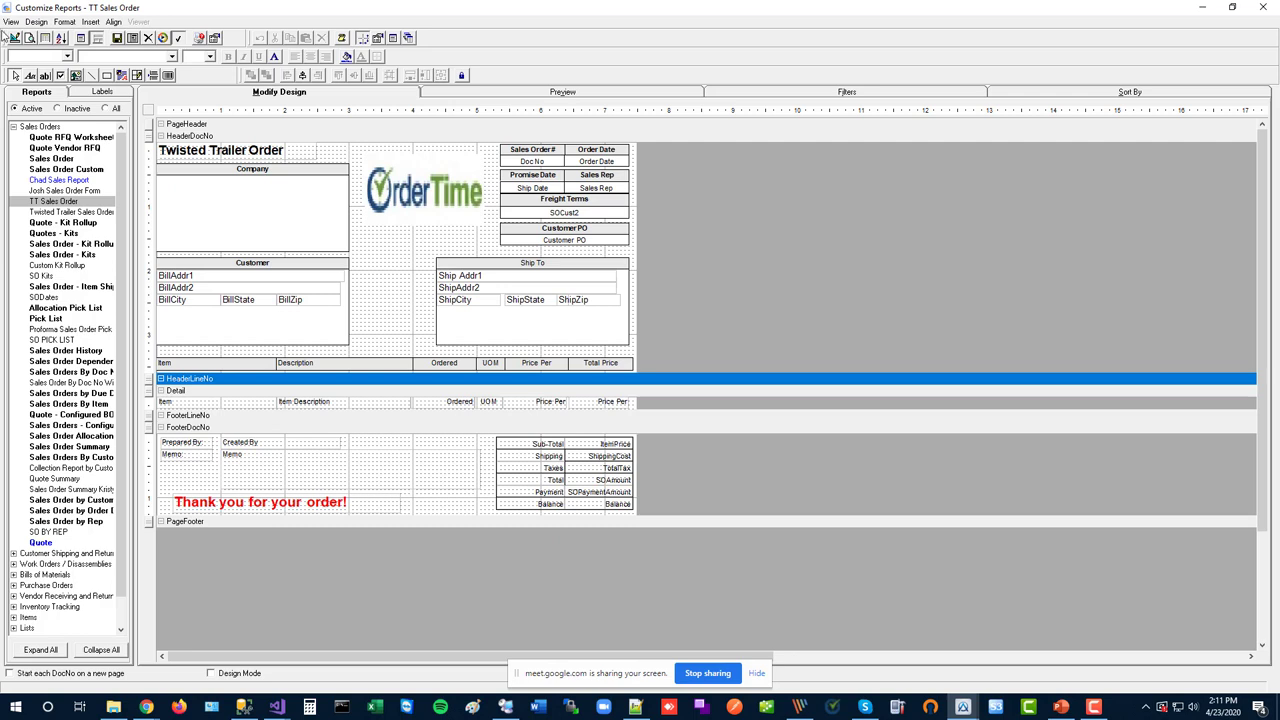
Make the TT Sales Order report inactive, compare the active and inactive report lists, and make it active again
click(11, 22)
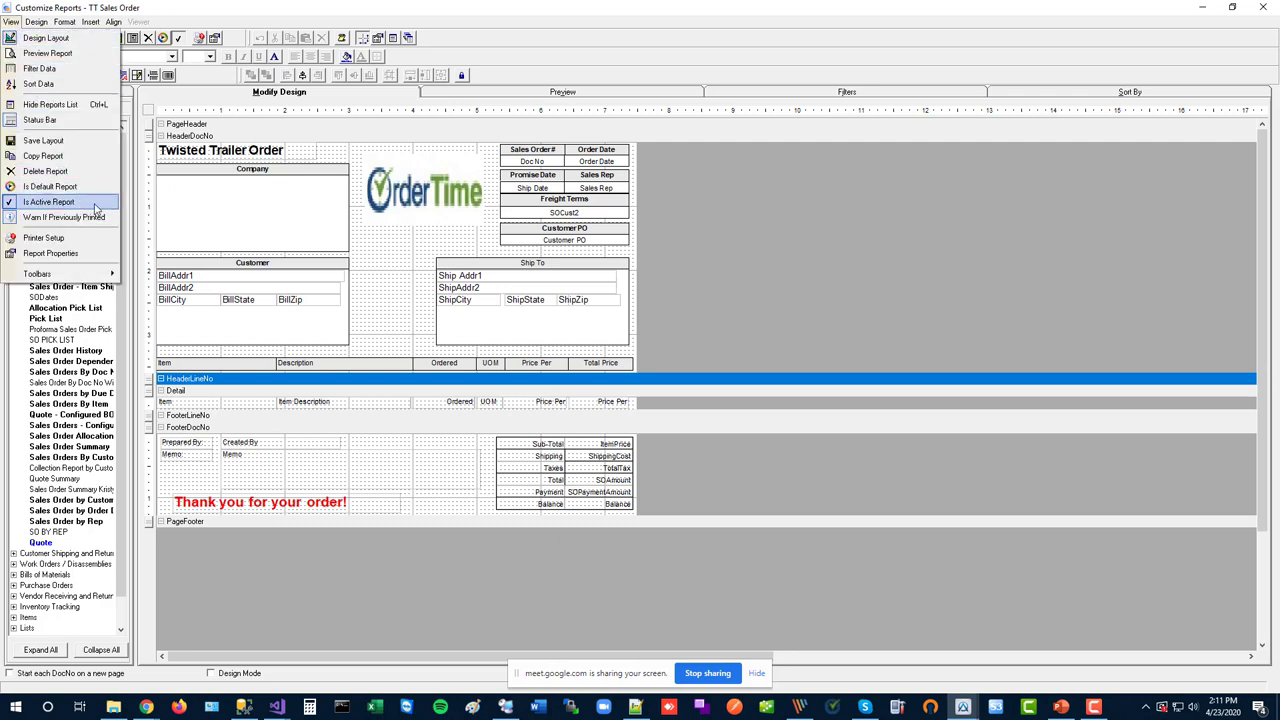
click(280, 14)
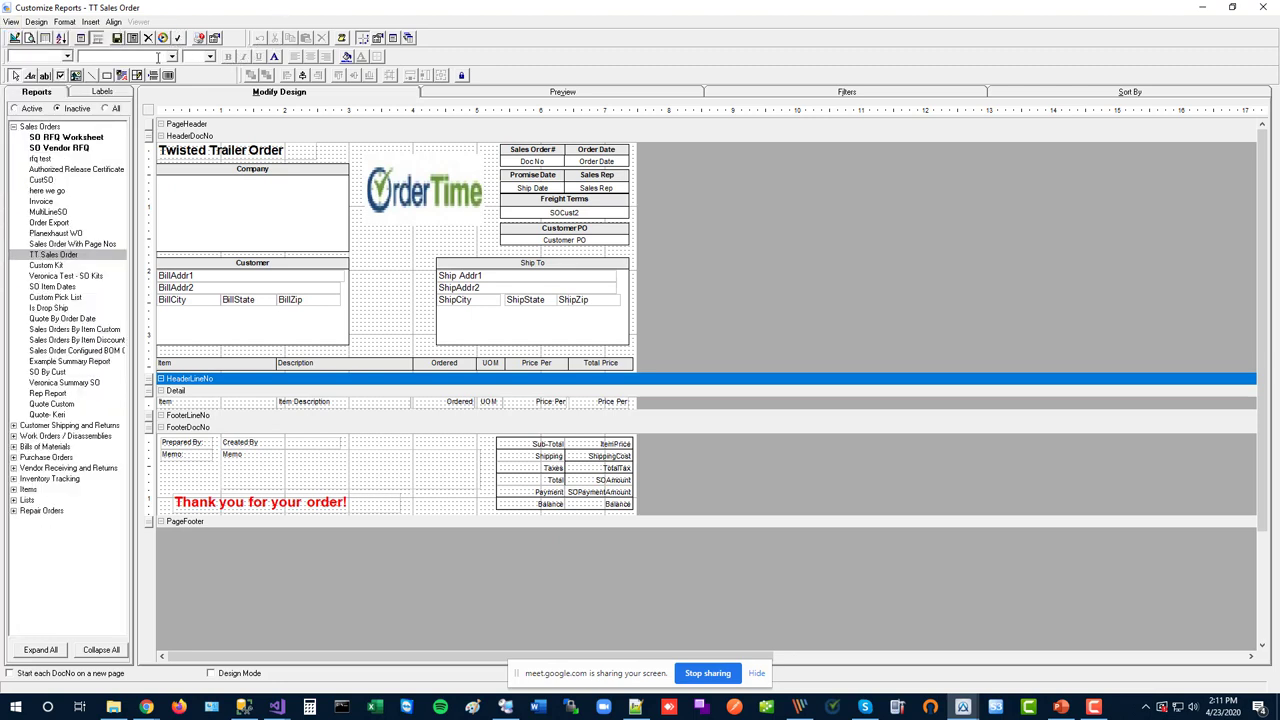
click(28, 110)
click(65, 110)
click(178, 38)
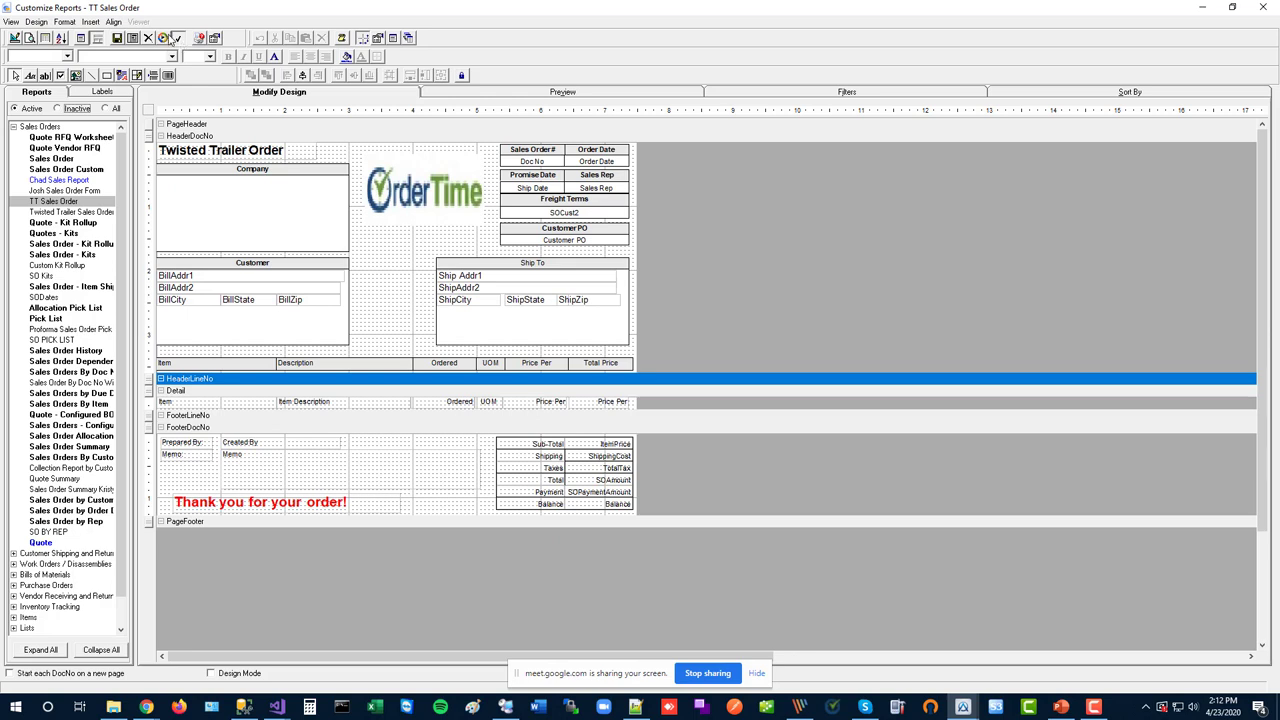
Copy the TT Sales Order report under the title Backup Report
click(132, 38)
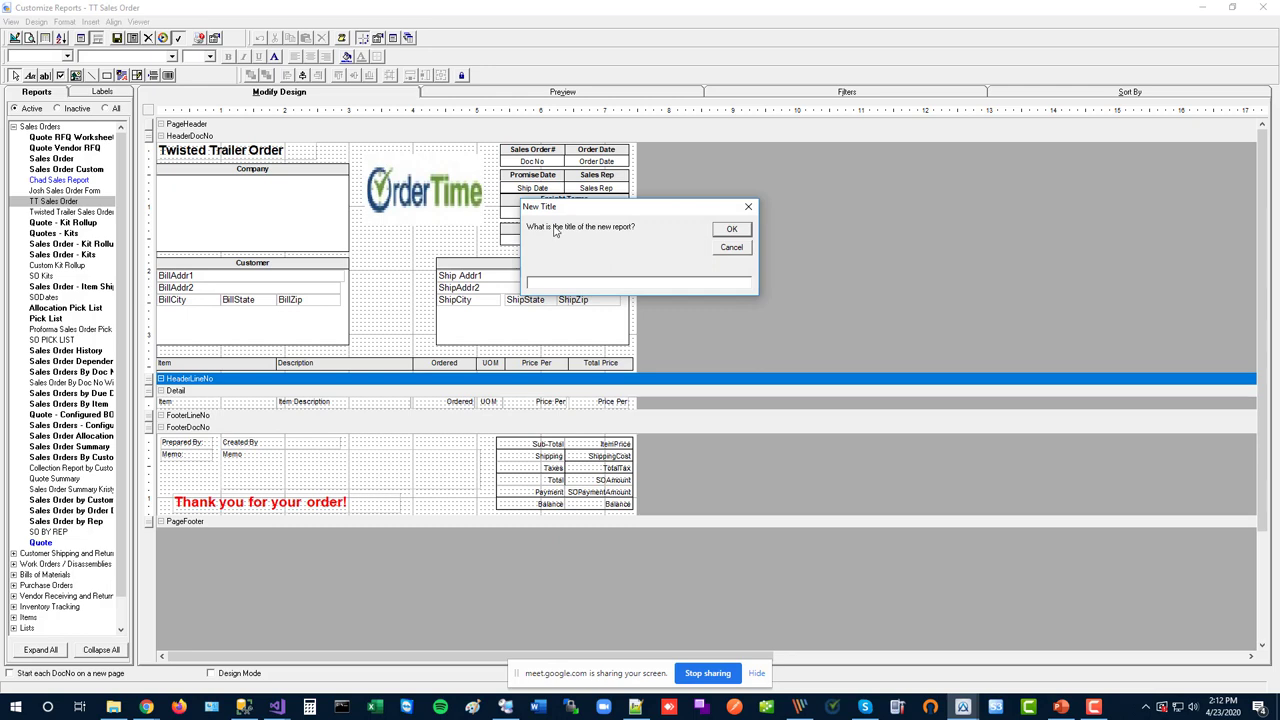
text(Backup Report)
click(732, 229)
Open Backup Report, make it inactive, and return to the list of active reports
click(61, 212)
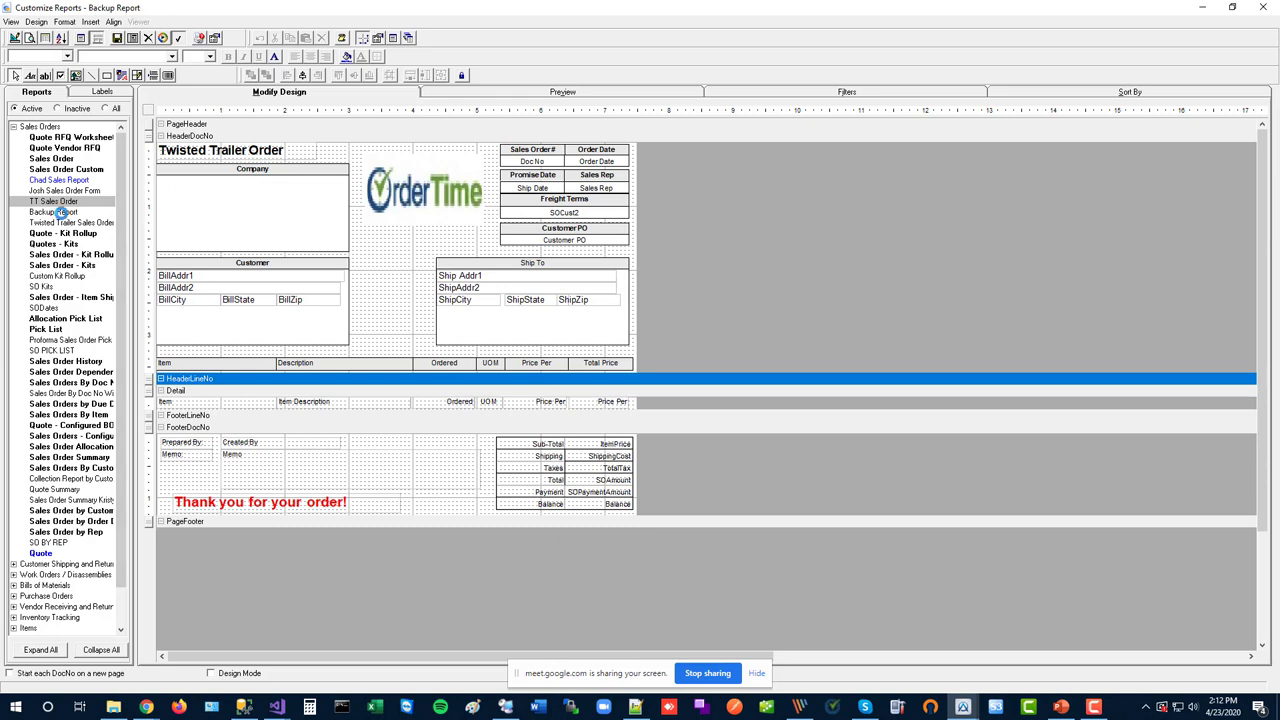
click(180, 38)
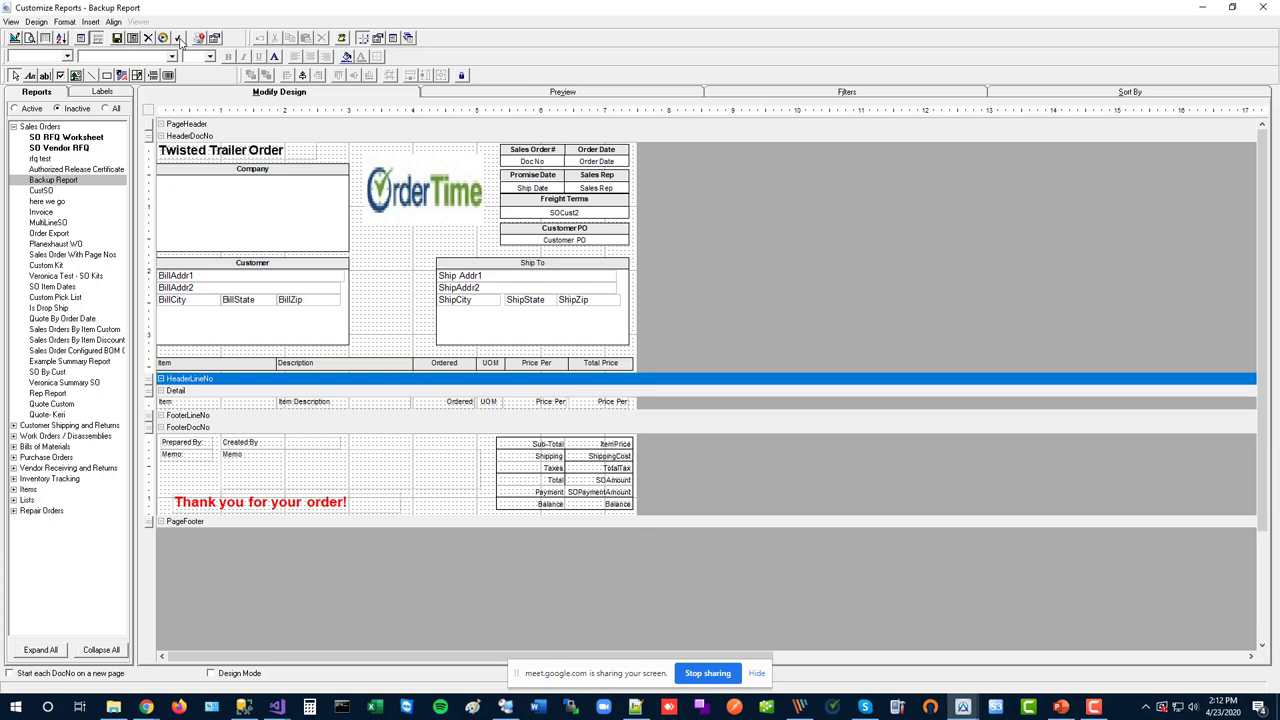
click(30, 110)
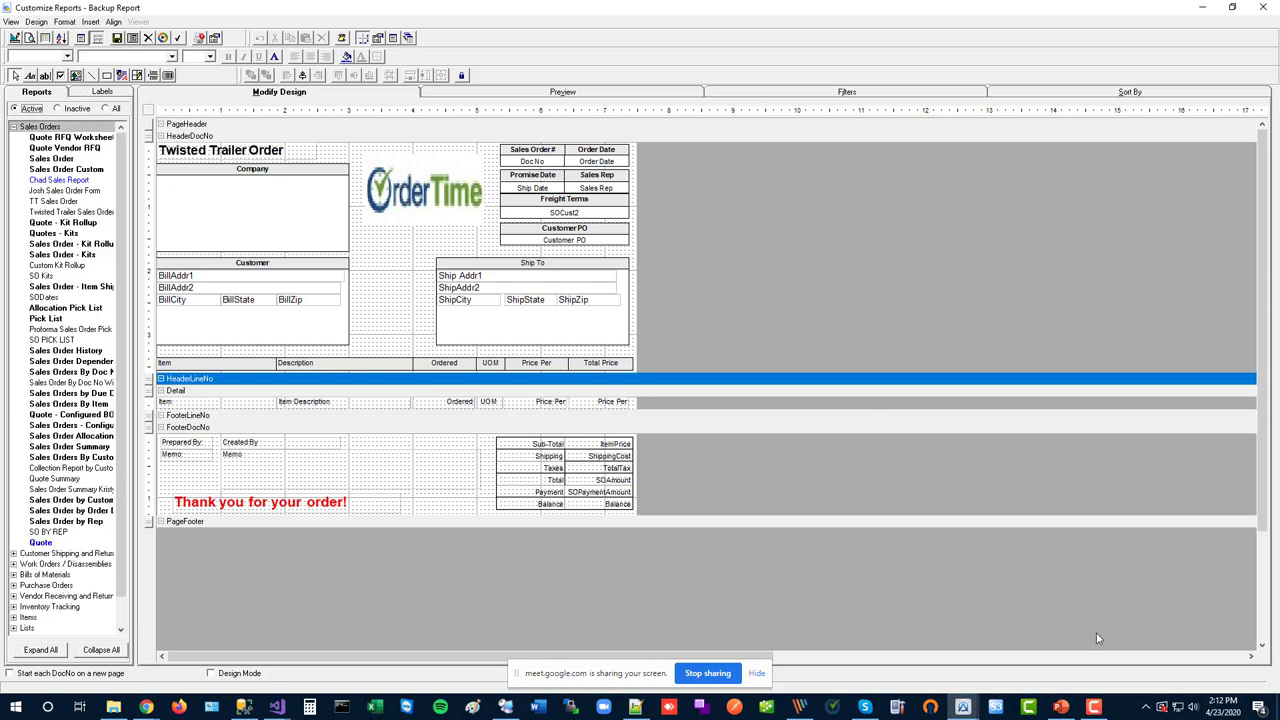
Switch to PowerPoint and read the Canned Reports slide
click(1063, 708)
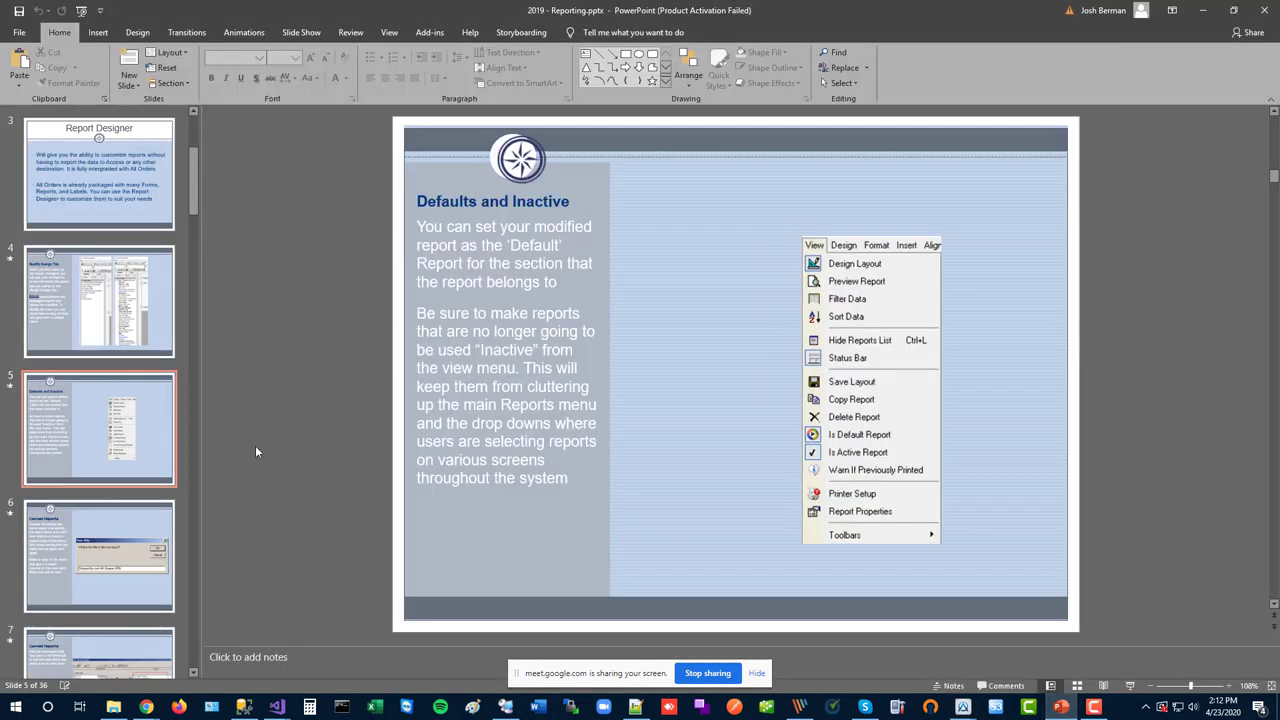
click(101, 551)
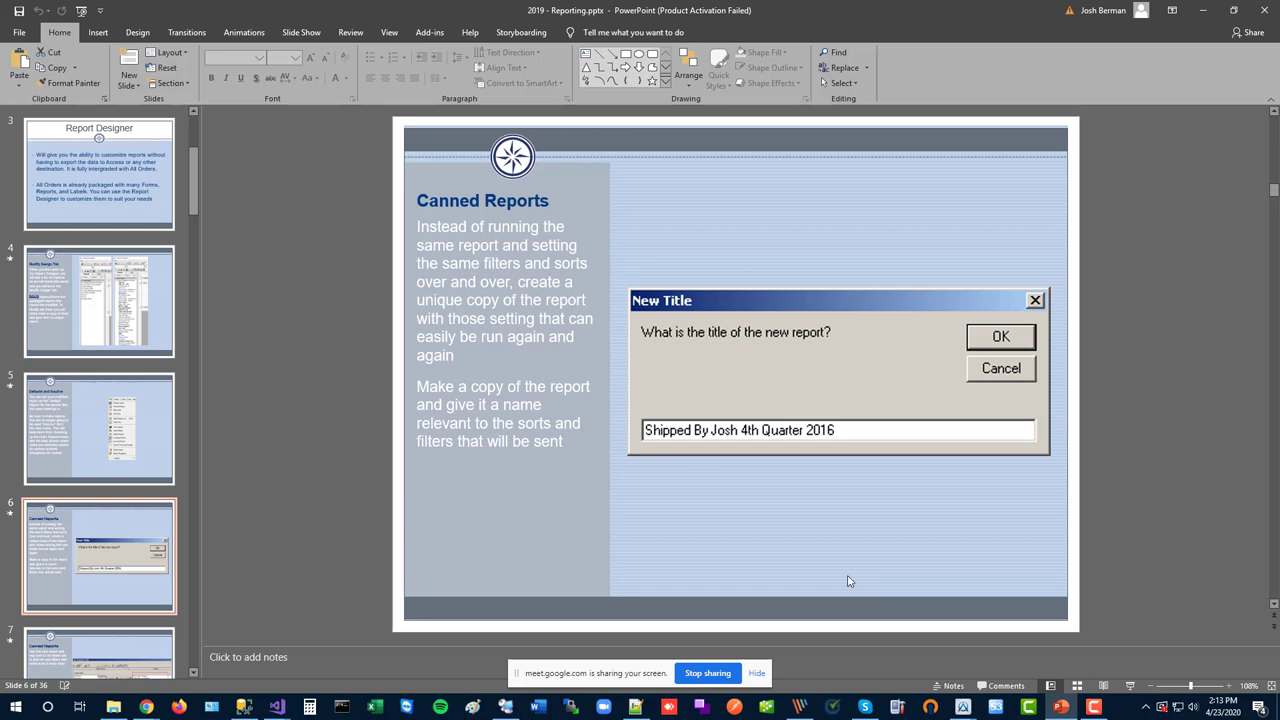
Return to the report designer and copy Total Sales by Item from Customer Shipping and Returns under the title Carols Sales
mouse_move(968, 712)
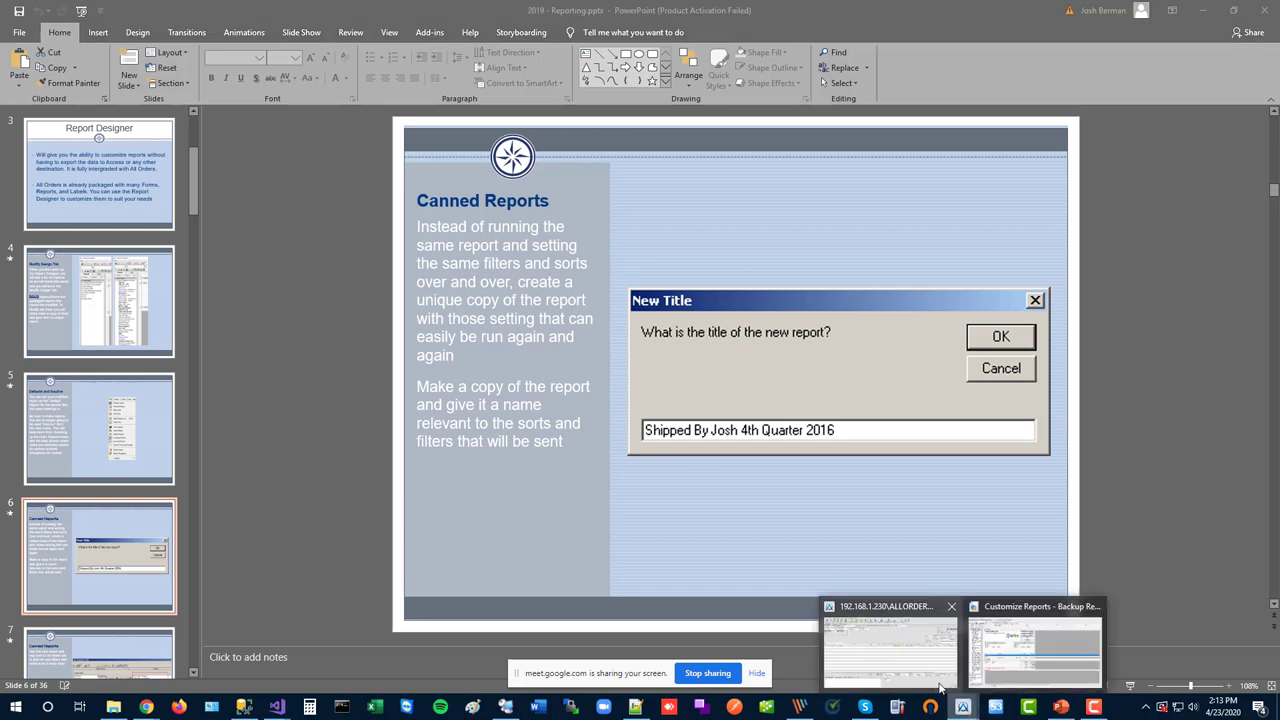
click(1035, 650)
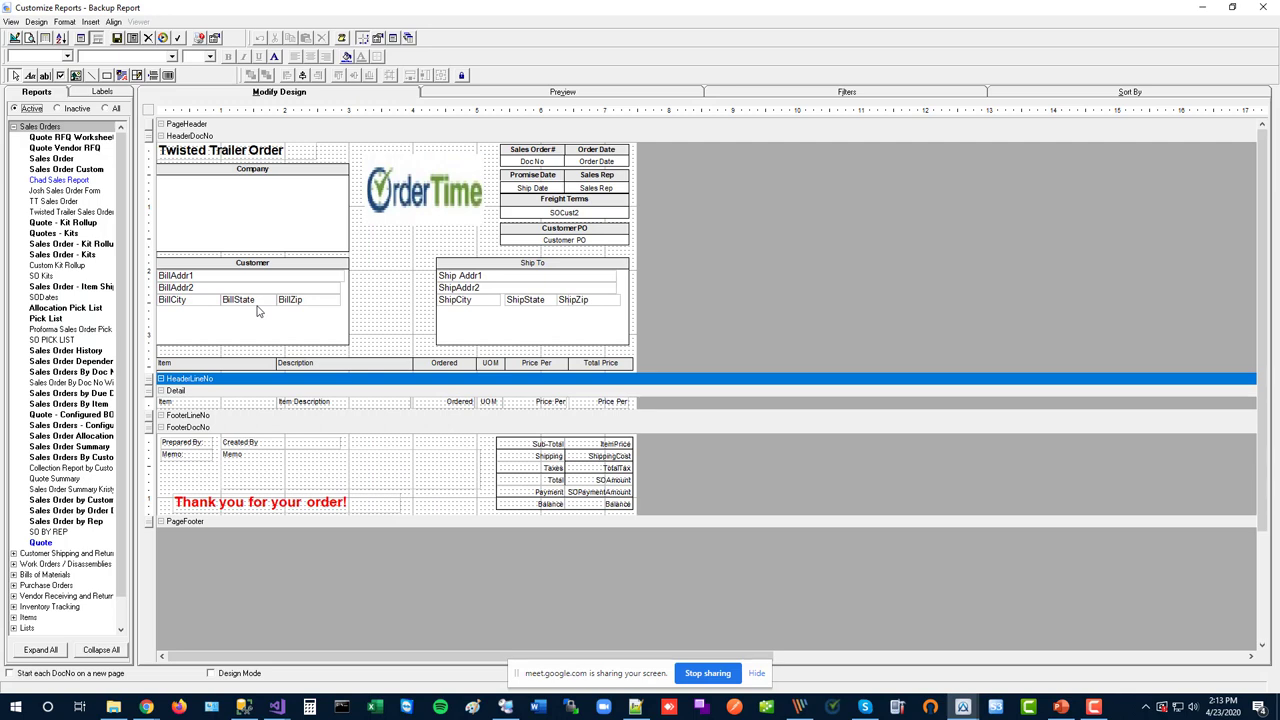
click(13, 127)
click(13, 137)
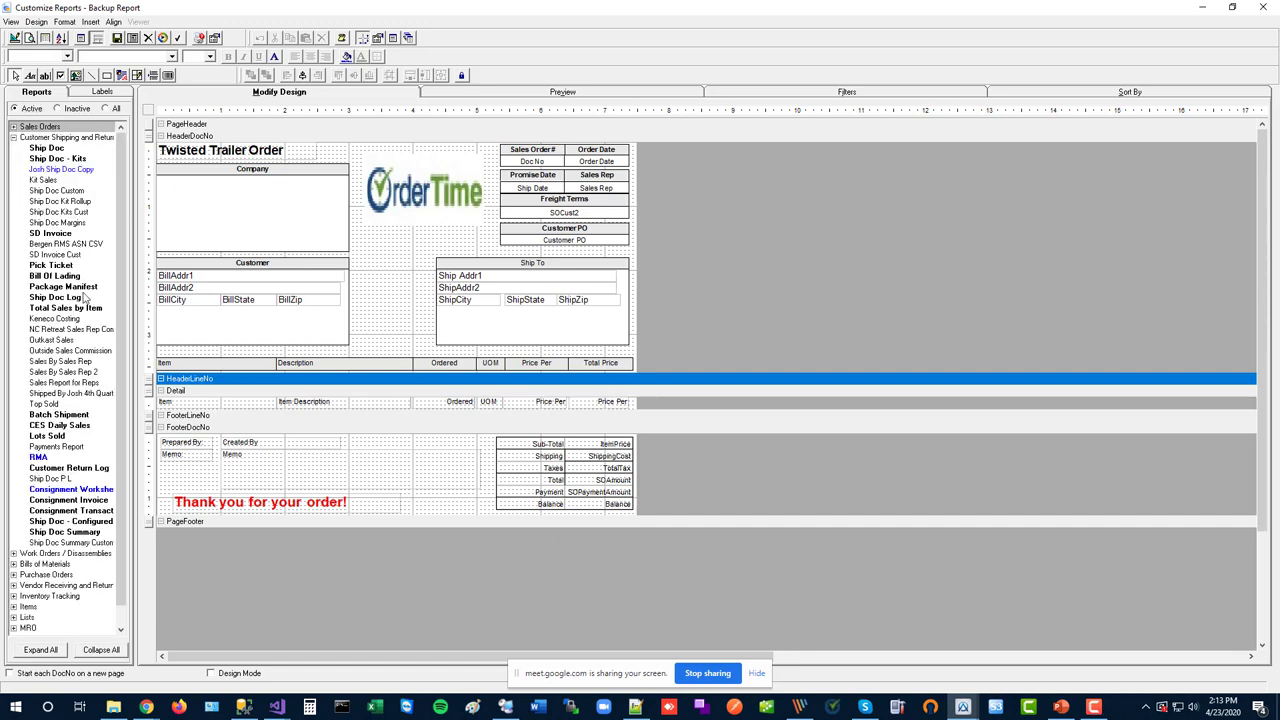
click(84, 308)
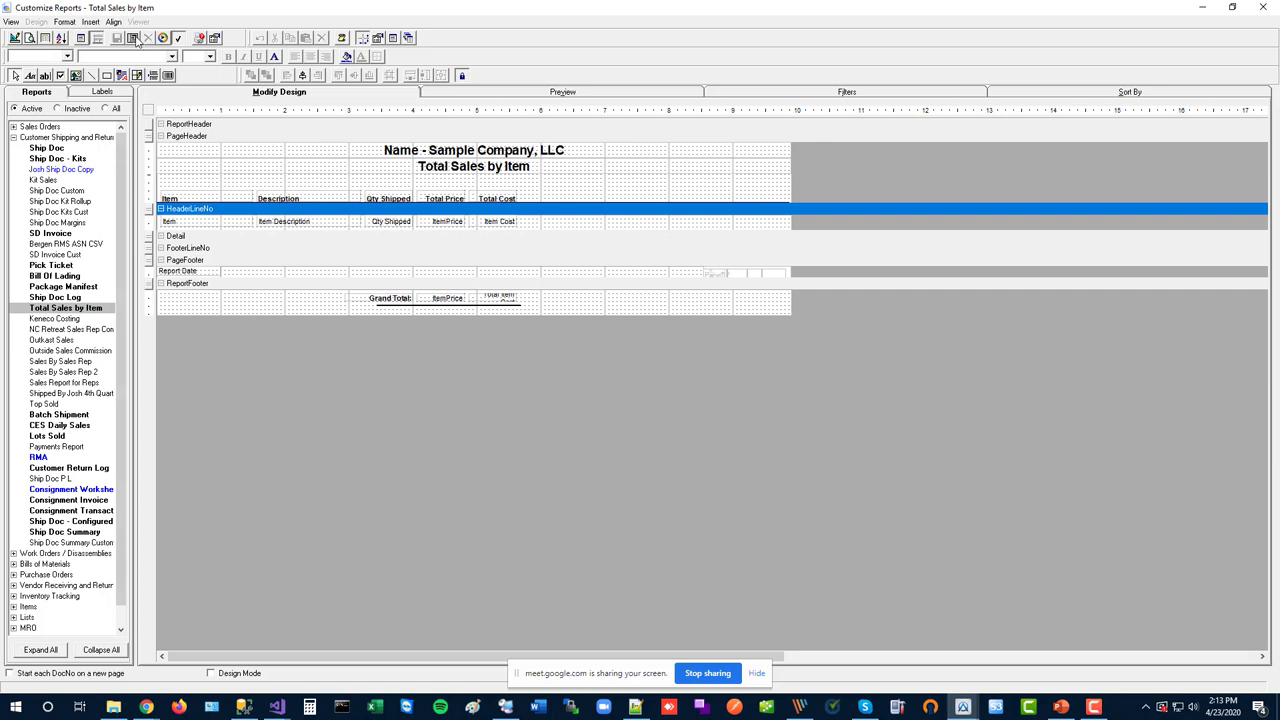
click(133, 38)
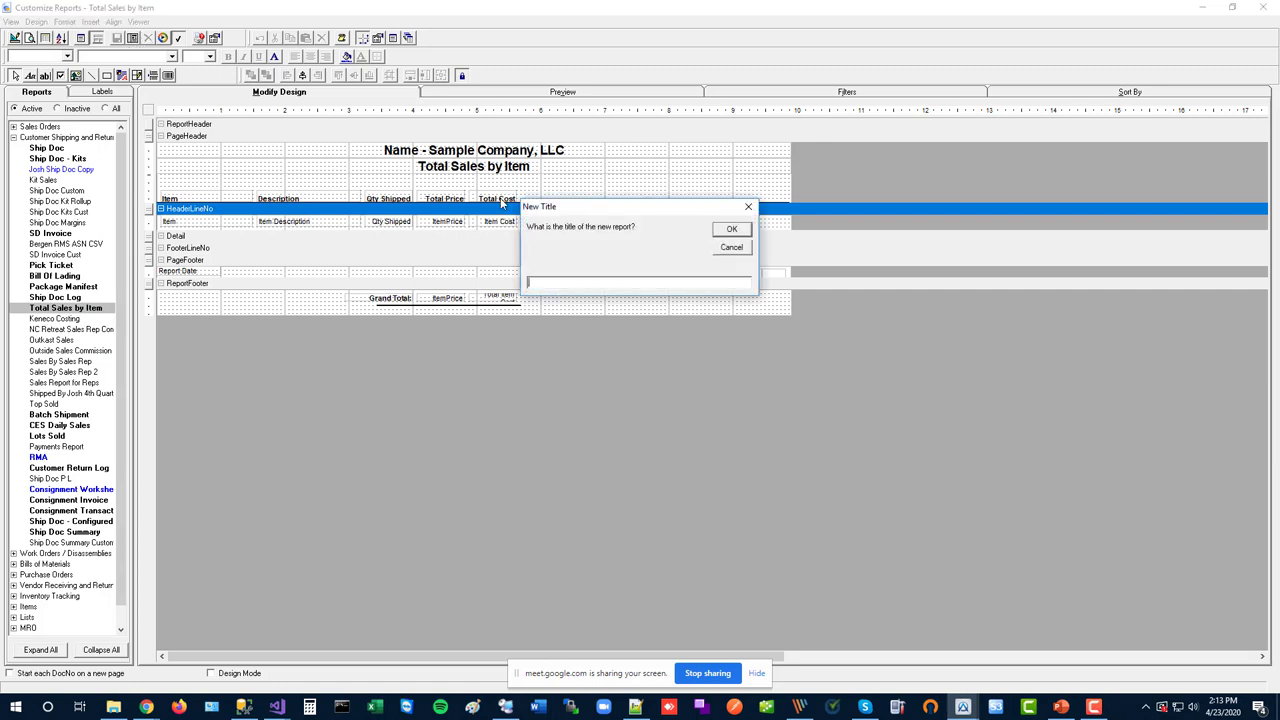
text(Carols Sales)
click(731, 229)
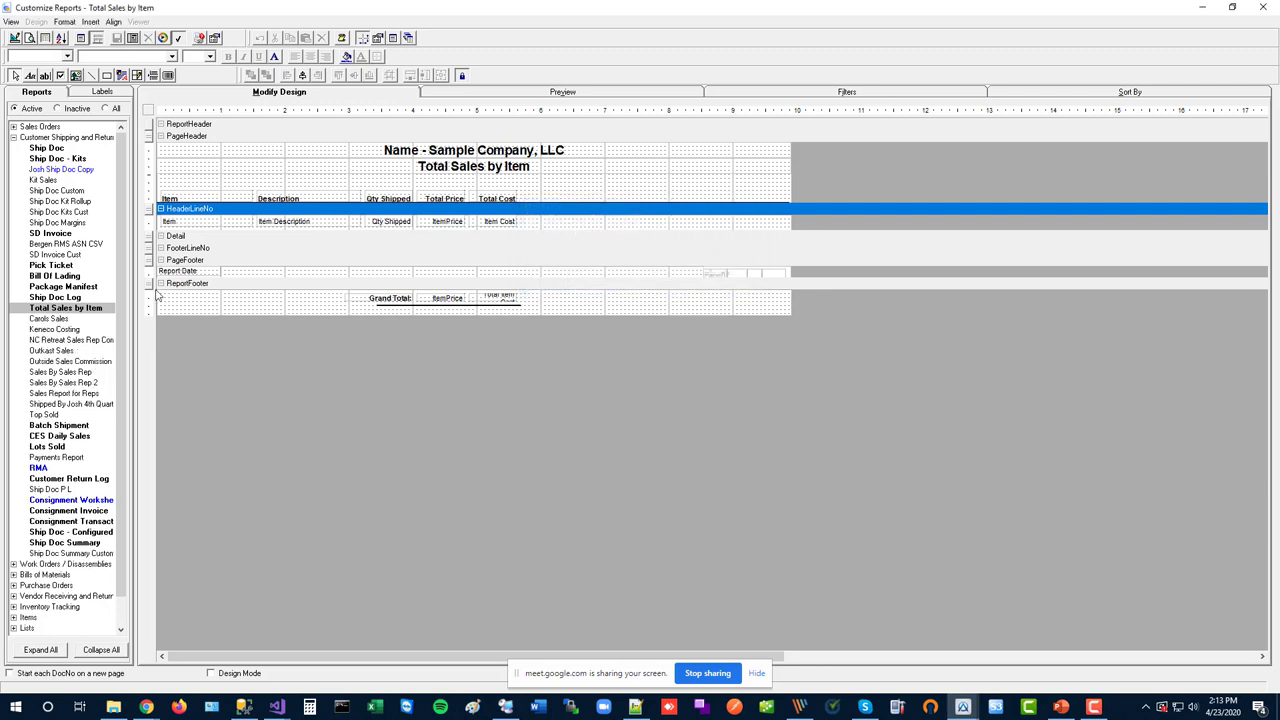
Add and save a Customer filter in the Carols Sales report for the main record of the customer the report is named after
click(66, 320)
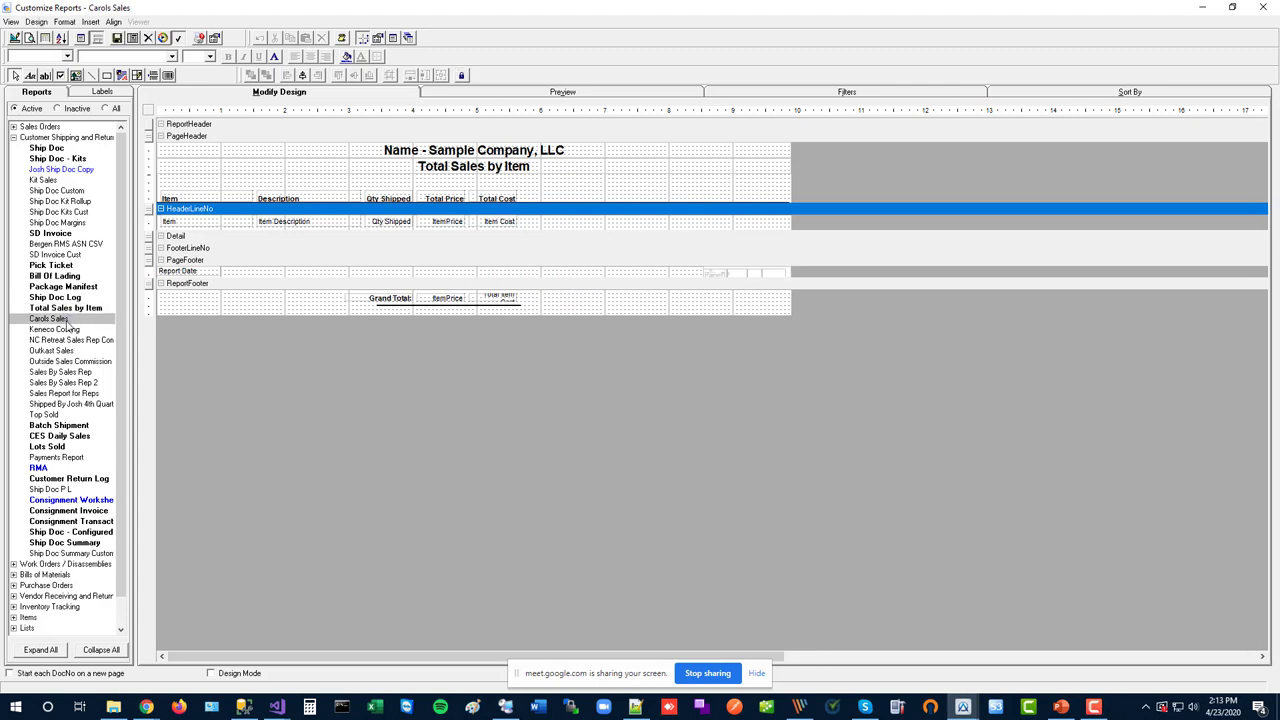
click(902, 96)
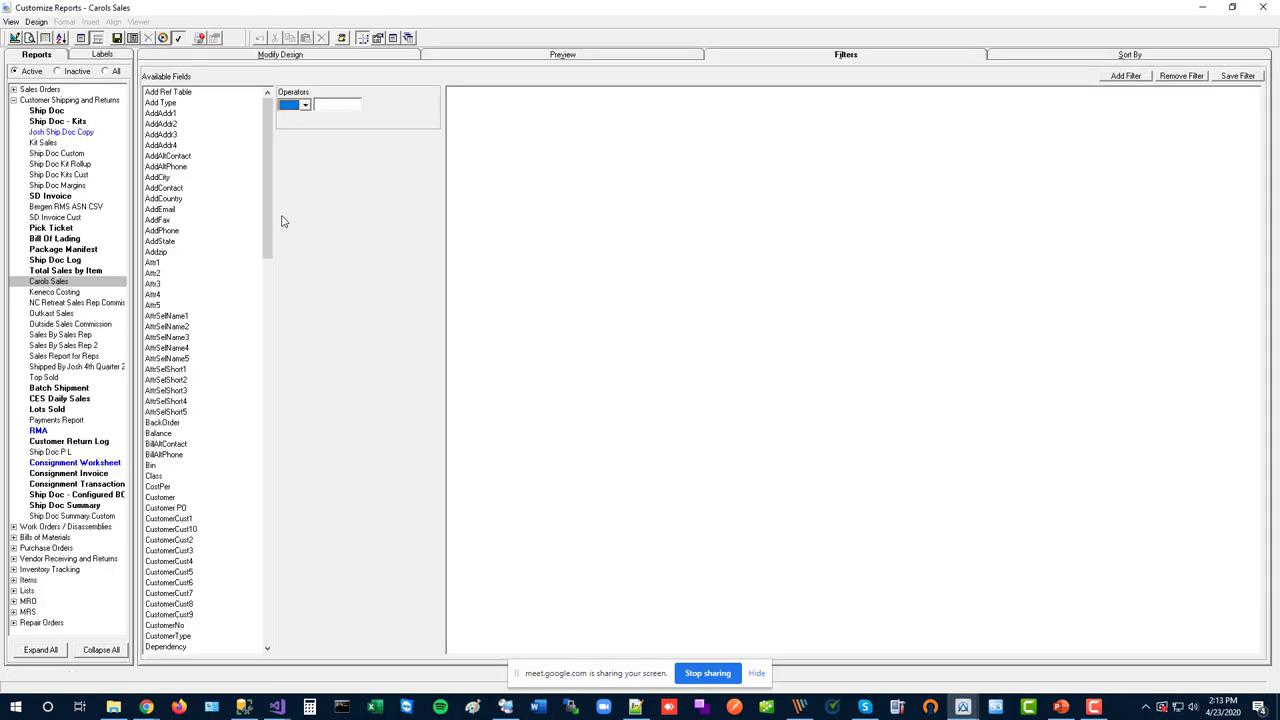
drag(270, 218, 263, 291)
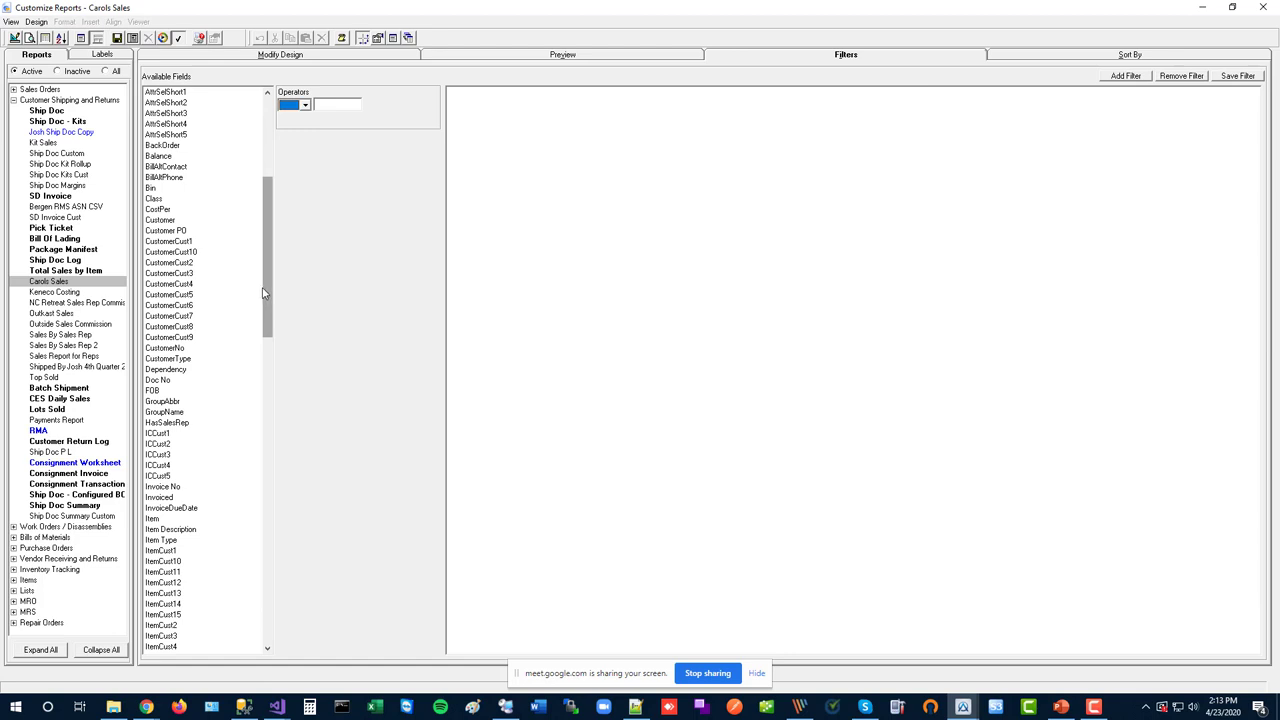
click(163, 223)
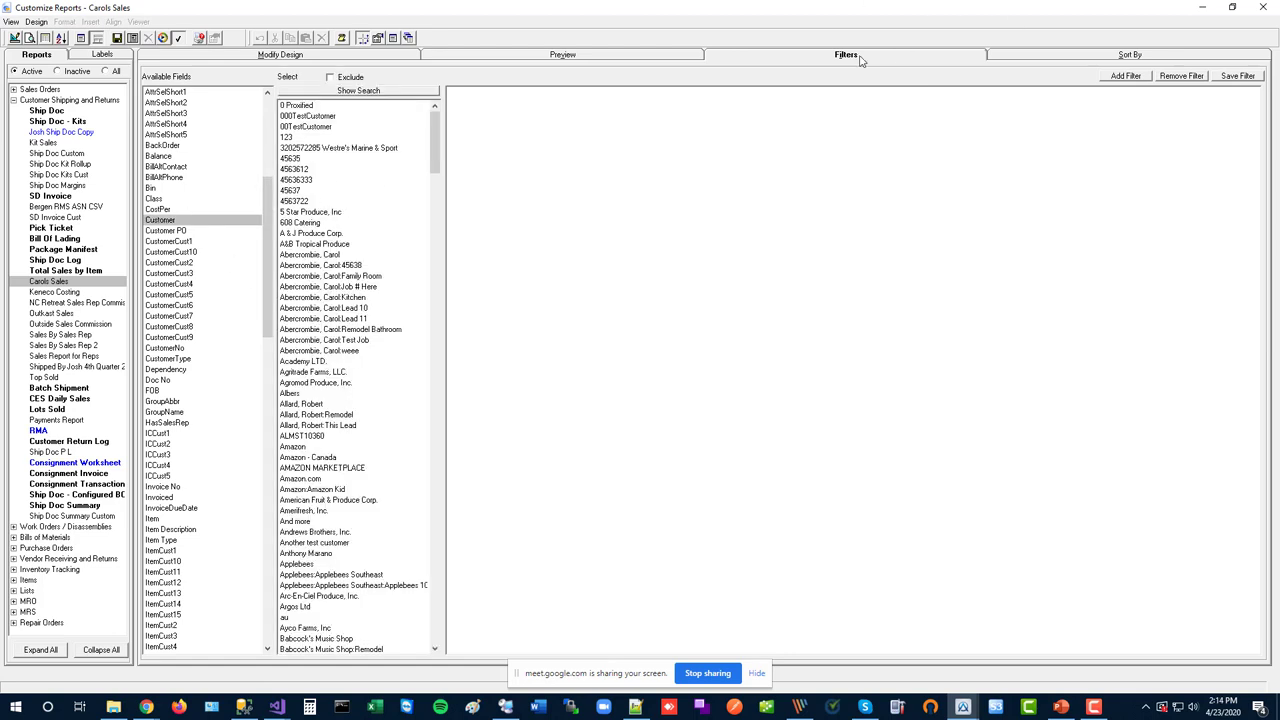
click(336, 256)
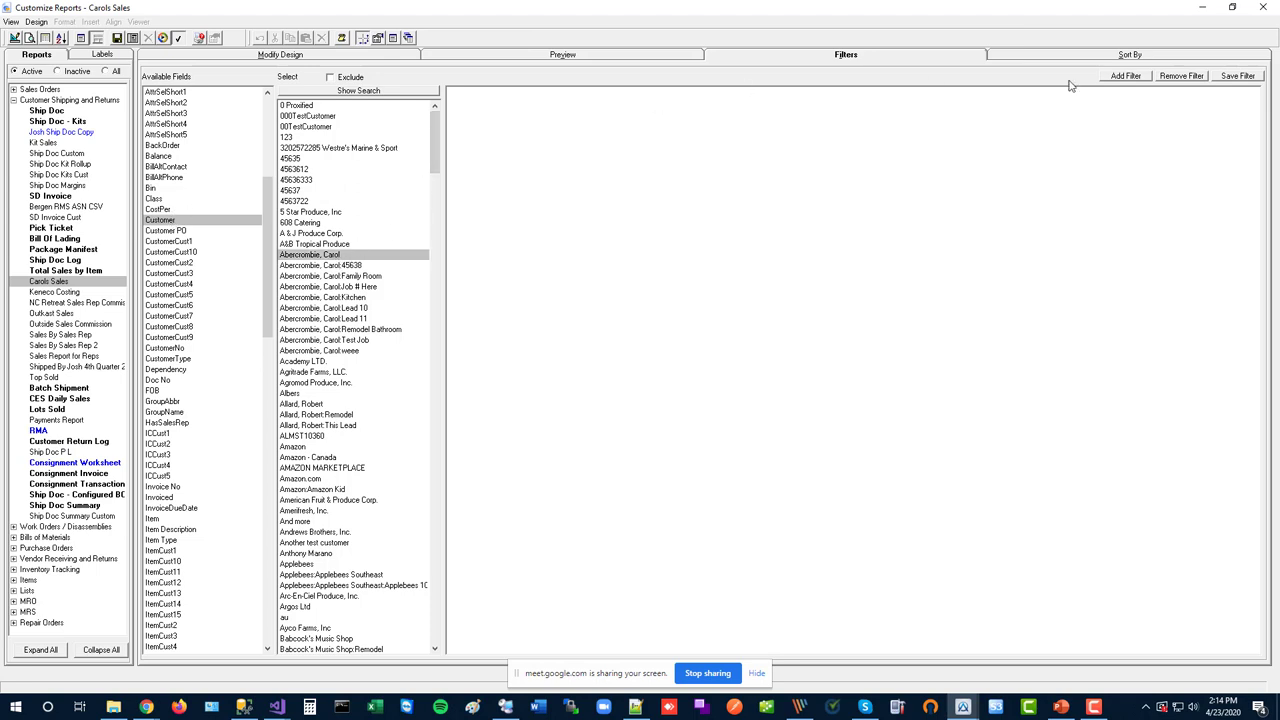
click(1122, 79)
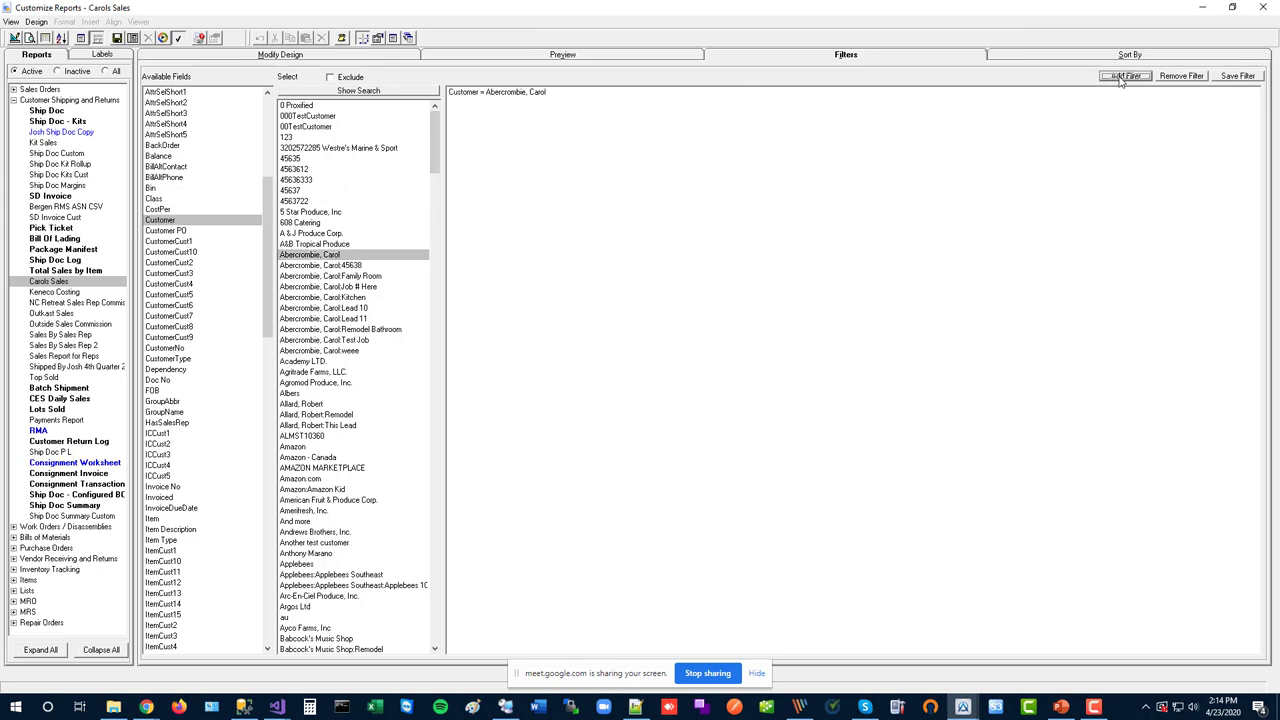
click(1225, 78)
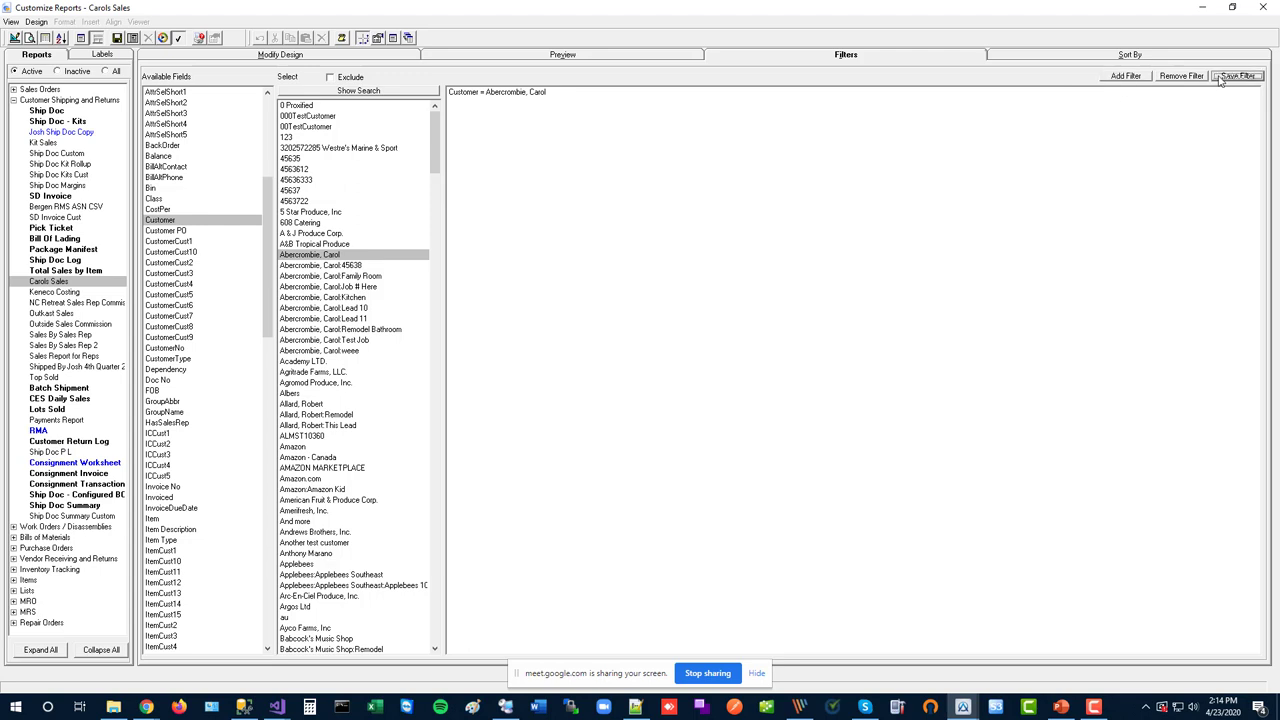
Preview the filtered Carols Sales report, save its filter again, and return to the report's design layout
click(604, 57)
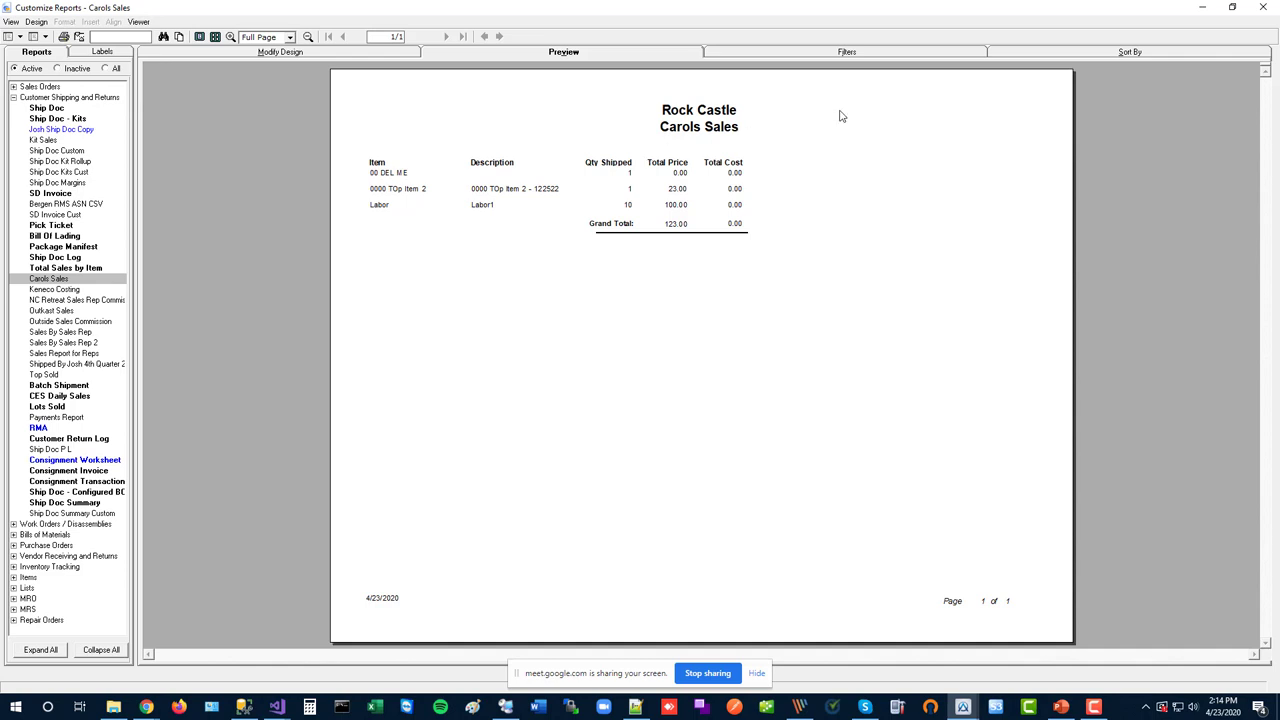
click(845, 52)
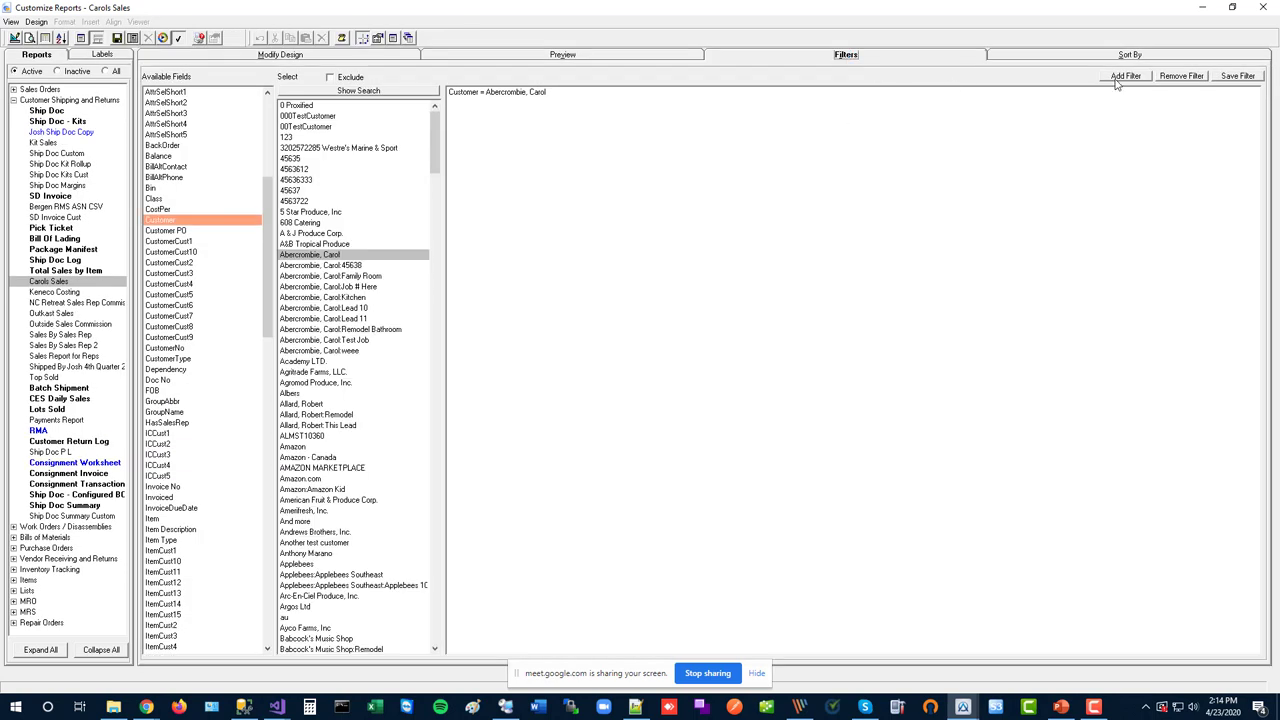
click(1229, 78)
click(259, 55)
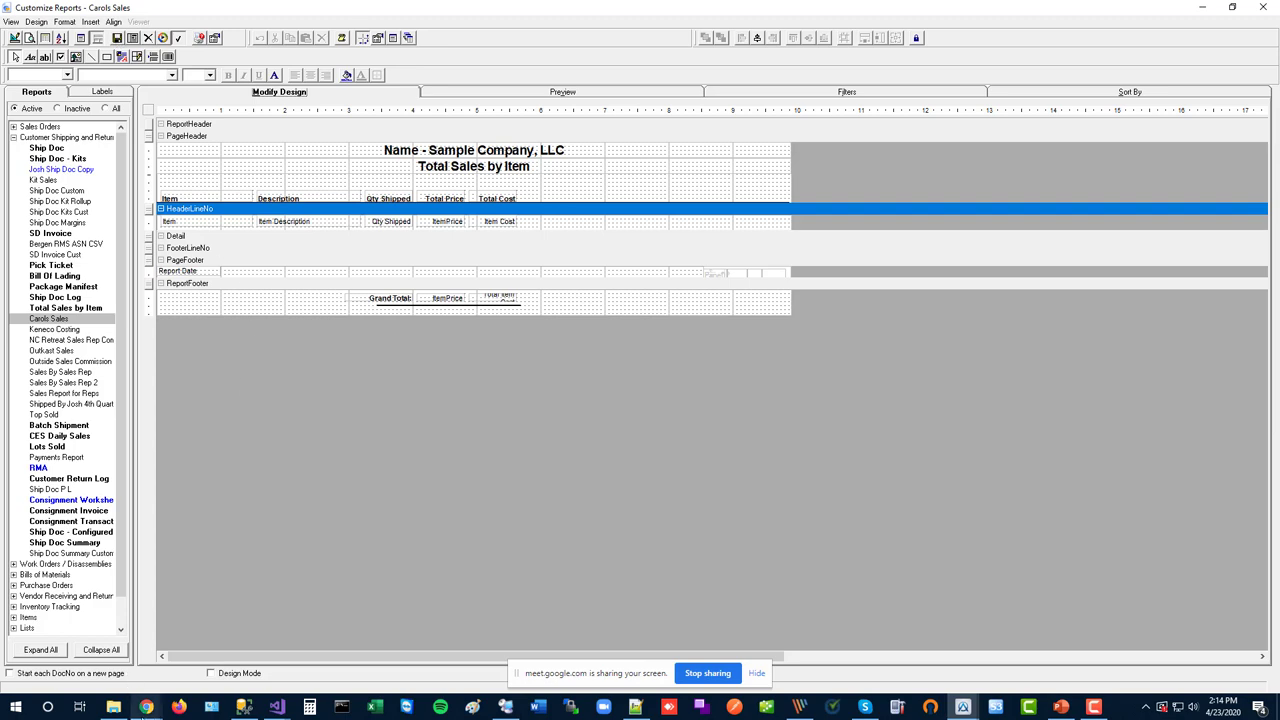
Switch to the All Orders main window and find Carols Sales among the Customer Shipping and Returns reports
click(583, 510)
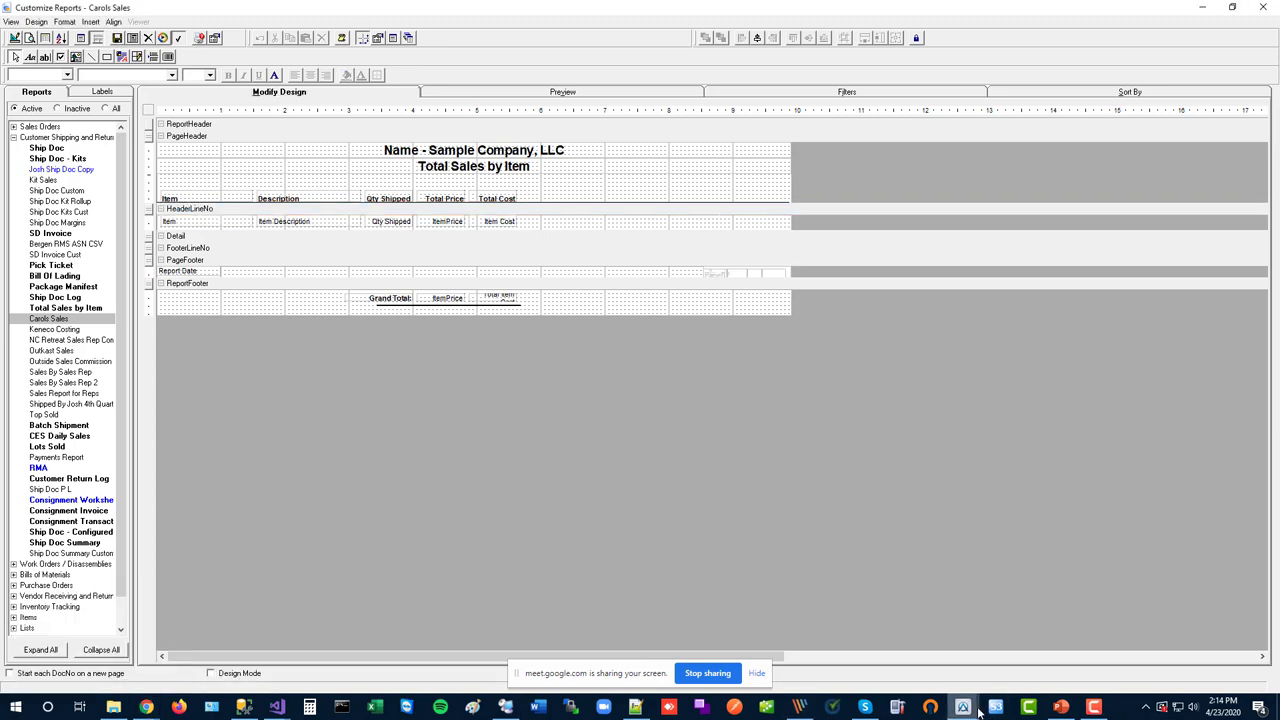
click(885, 640)
click(258, 22)
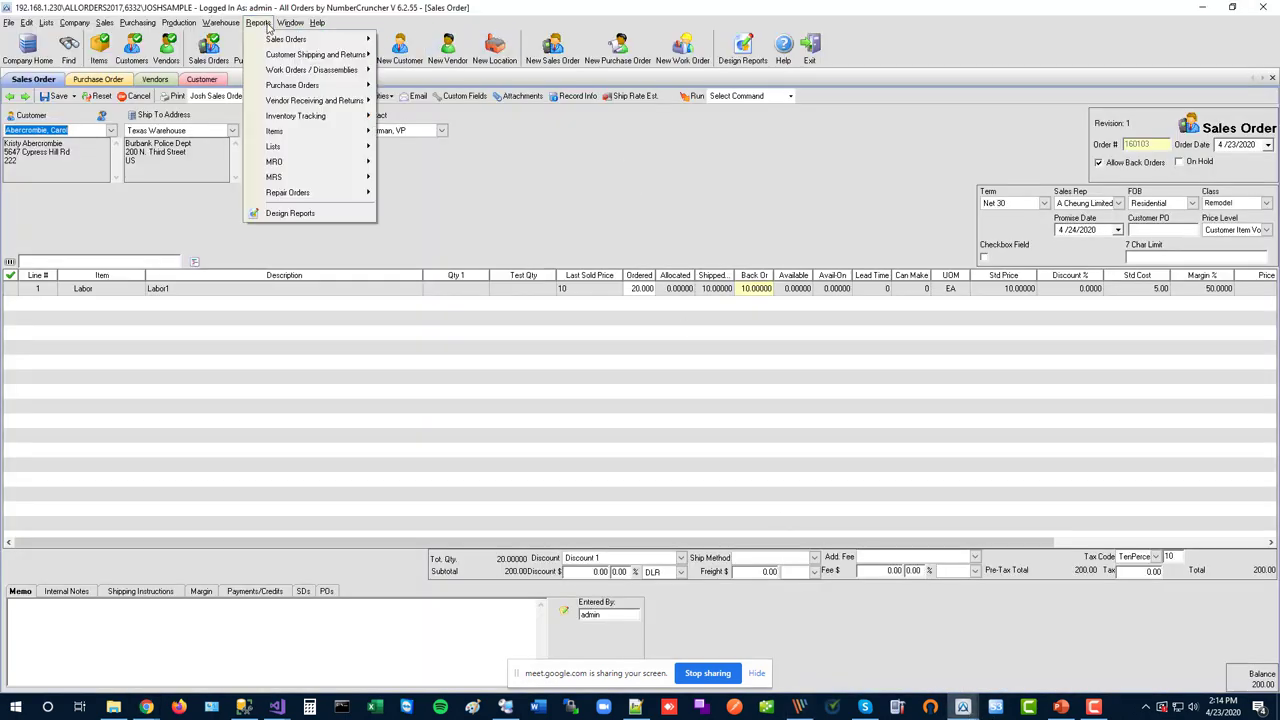
mouse_move(285, 55)
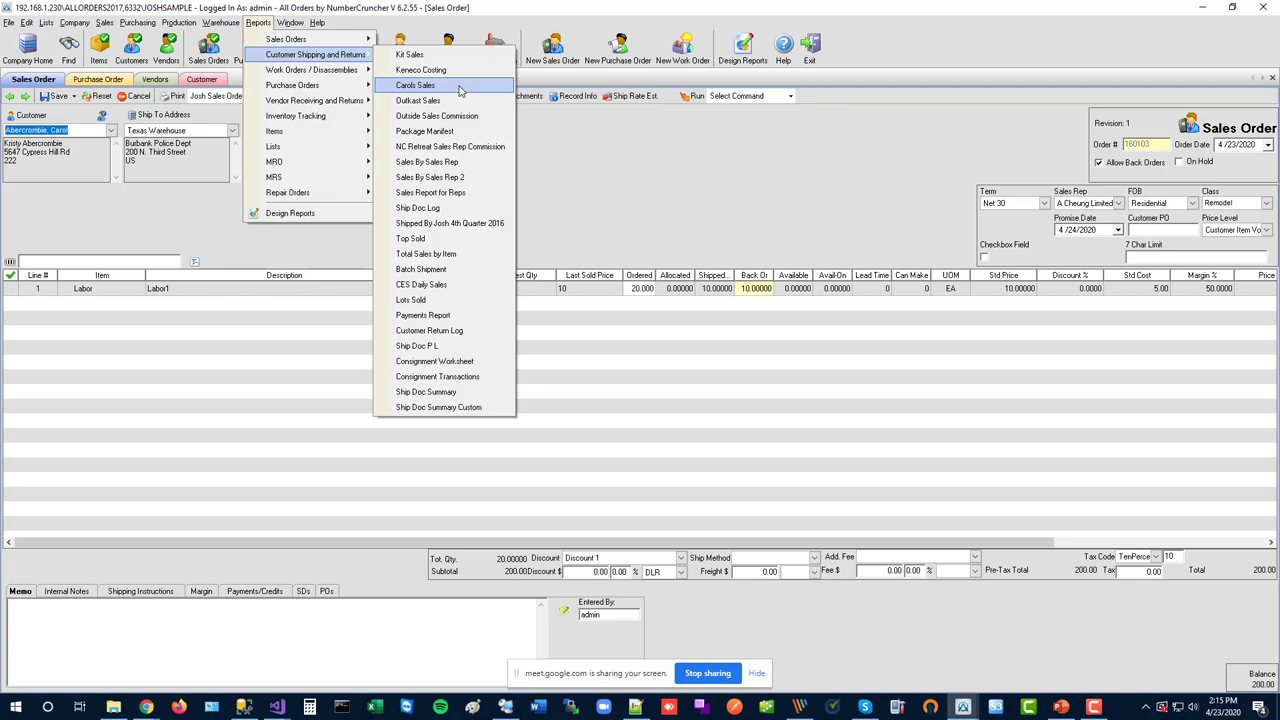
Switch to PowerPoint and read the Canned Reports slides about saving filters and sorts
click(1061, 707)
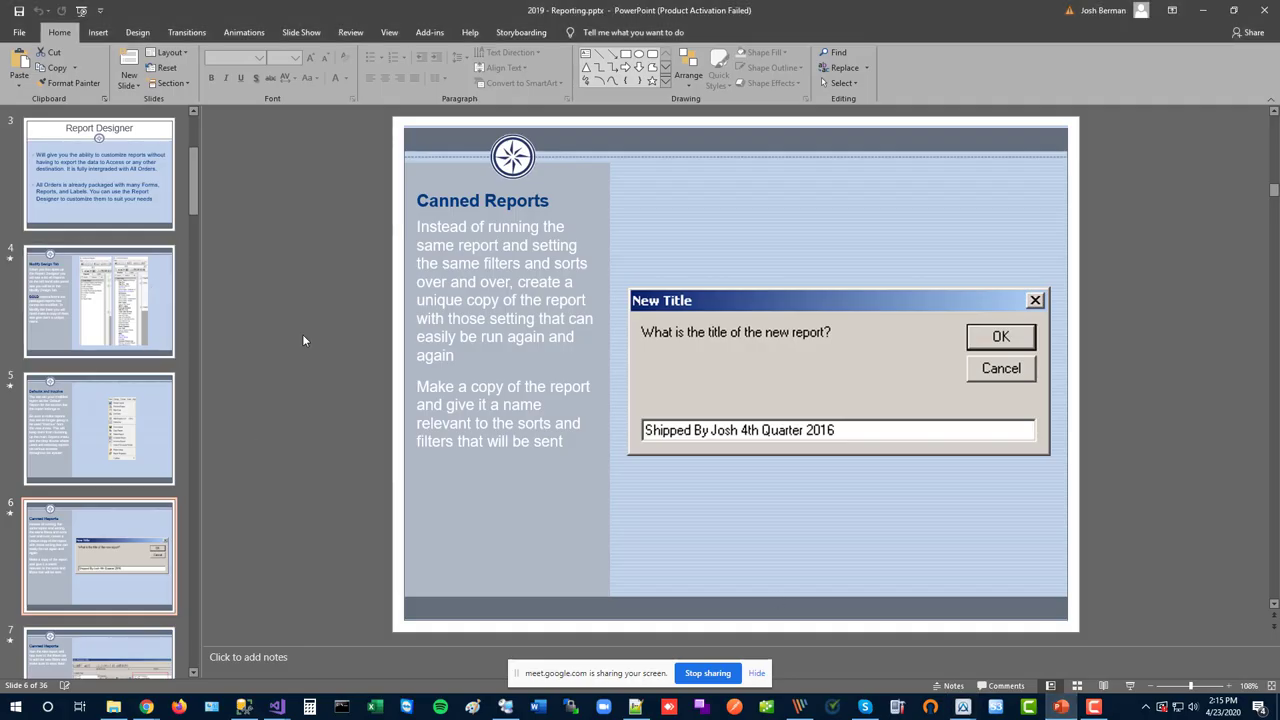
scroll(302, 334, down, 1)
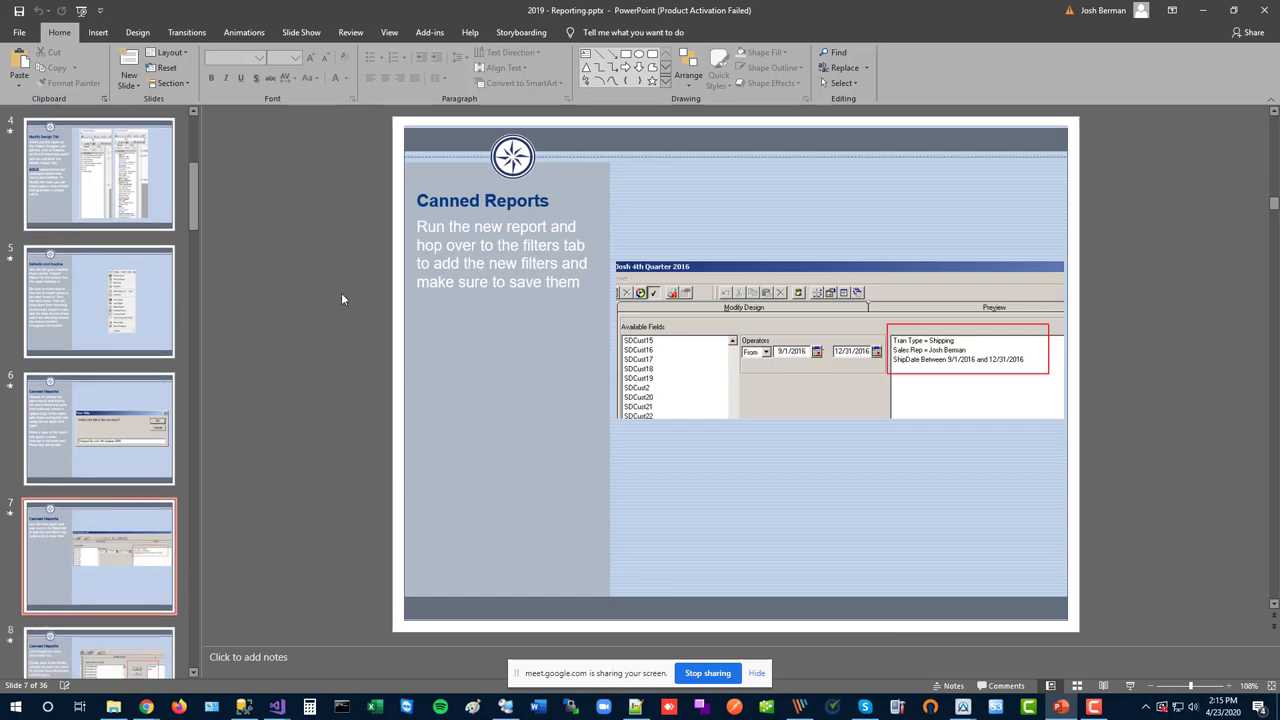
scroll(343, 300, down, 1)
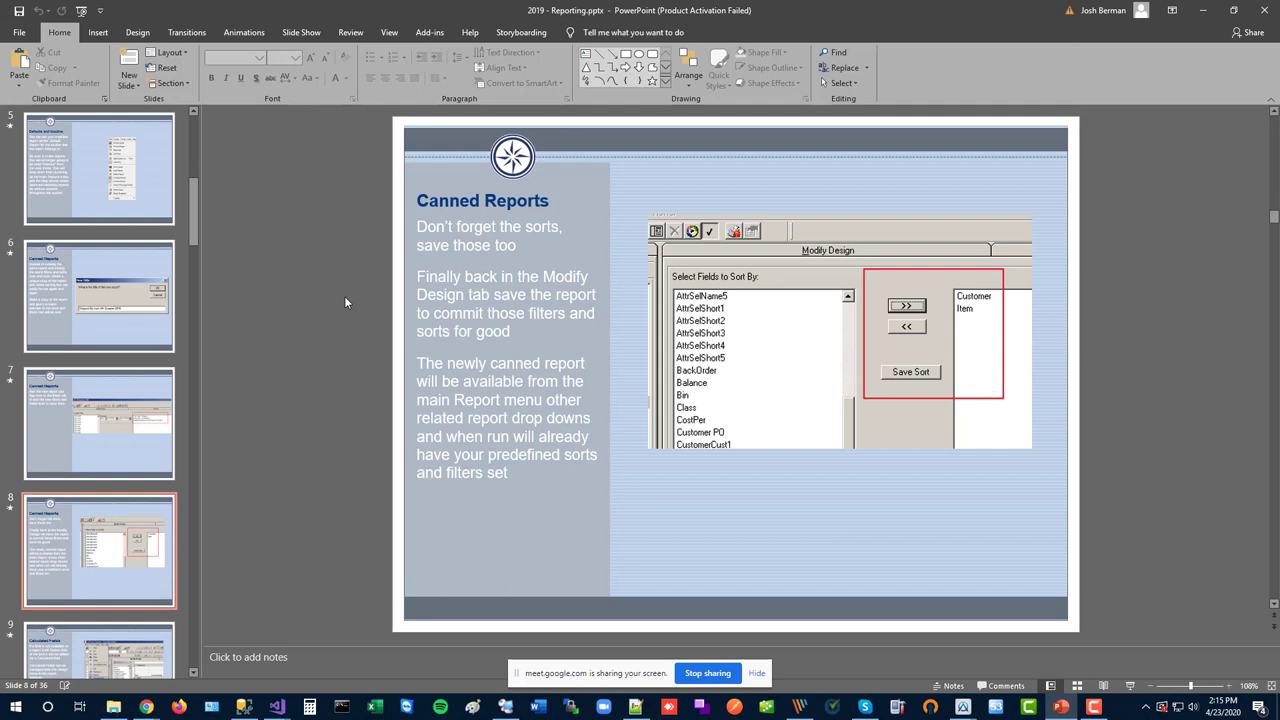
Return to the report designer and add Customer and Class as sort fields after Item in the Carols Sales report
mouse_move(963, 707)
click(1045, 657)
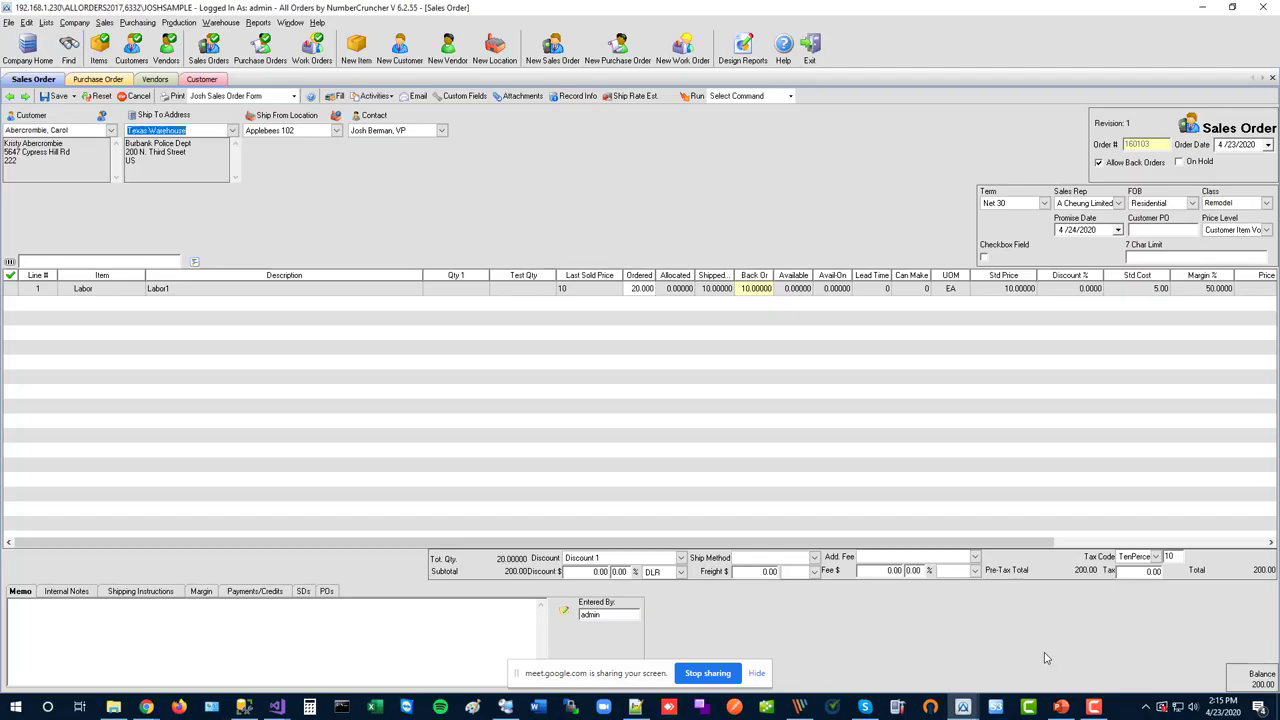
click(1033, 630)
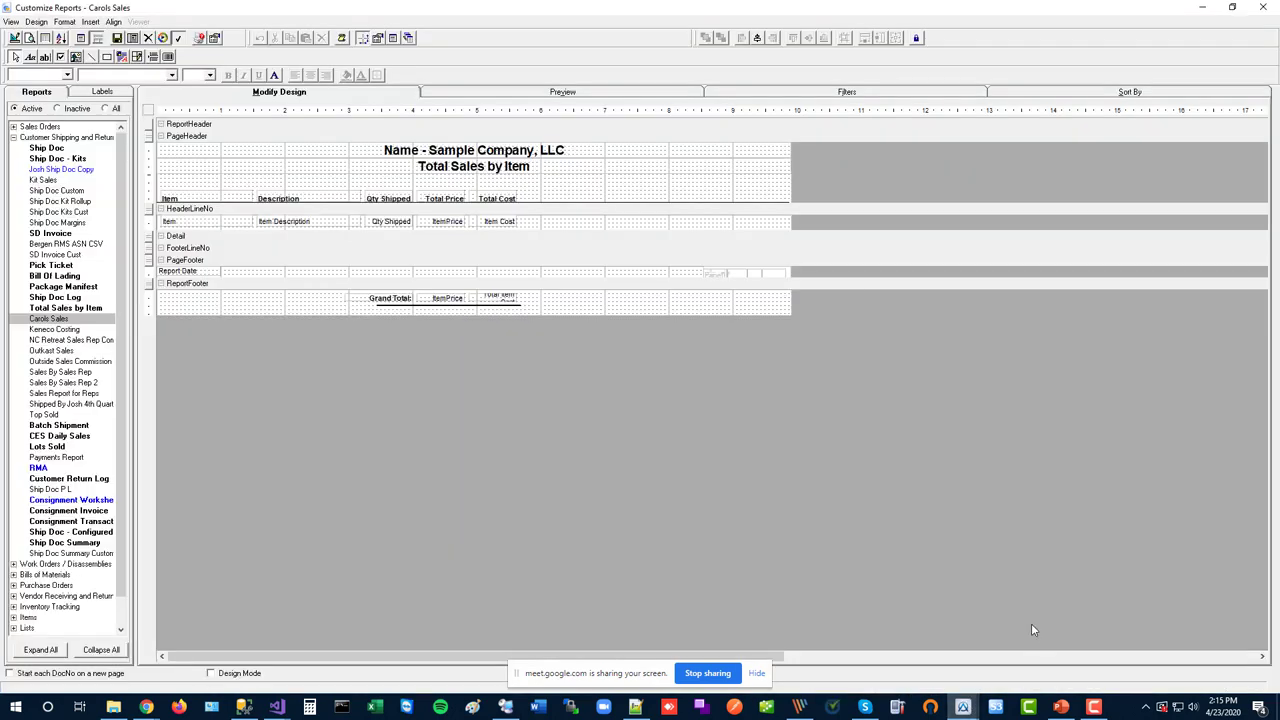
click(938, 91)
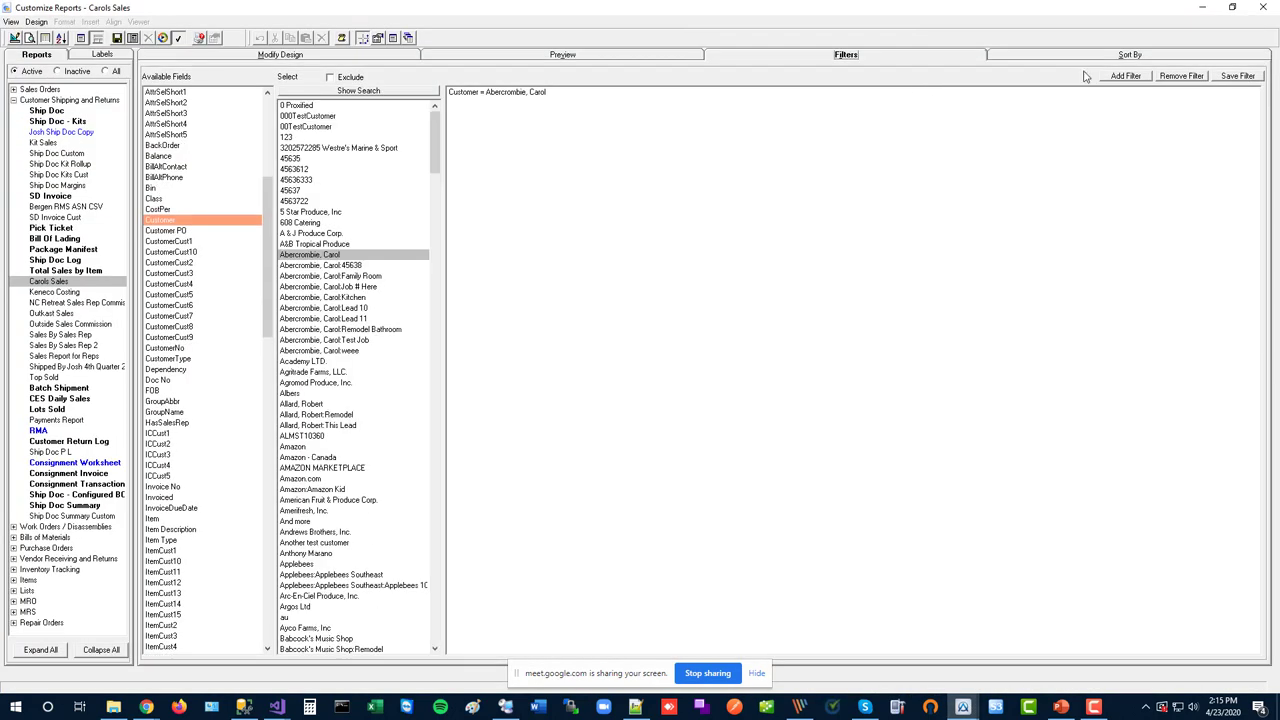
click(1110, 57)
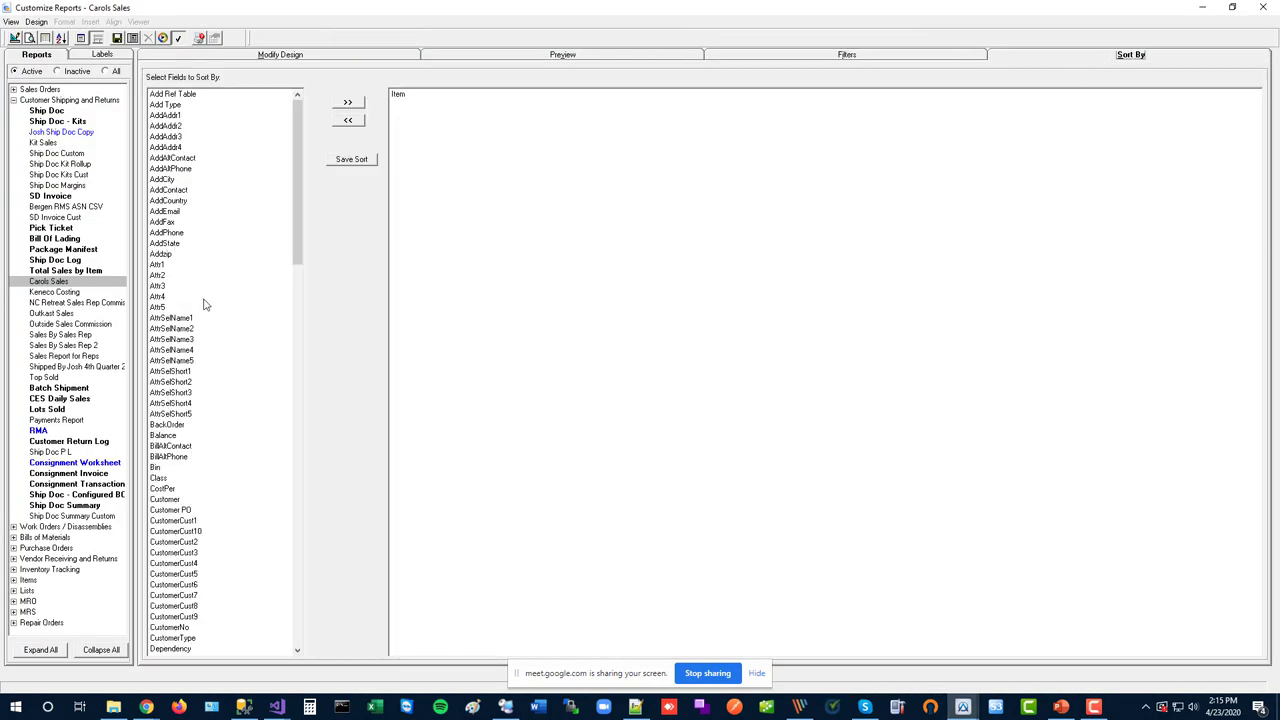
scroll(203, 312, down, 3)
click(176, 403)
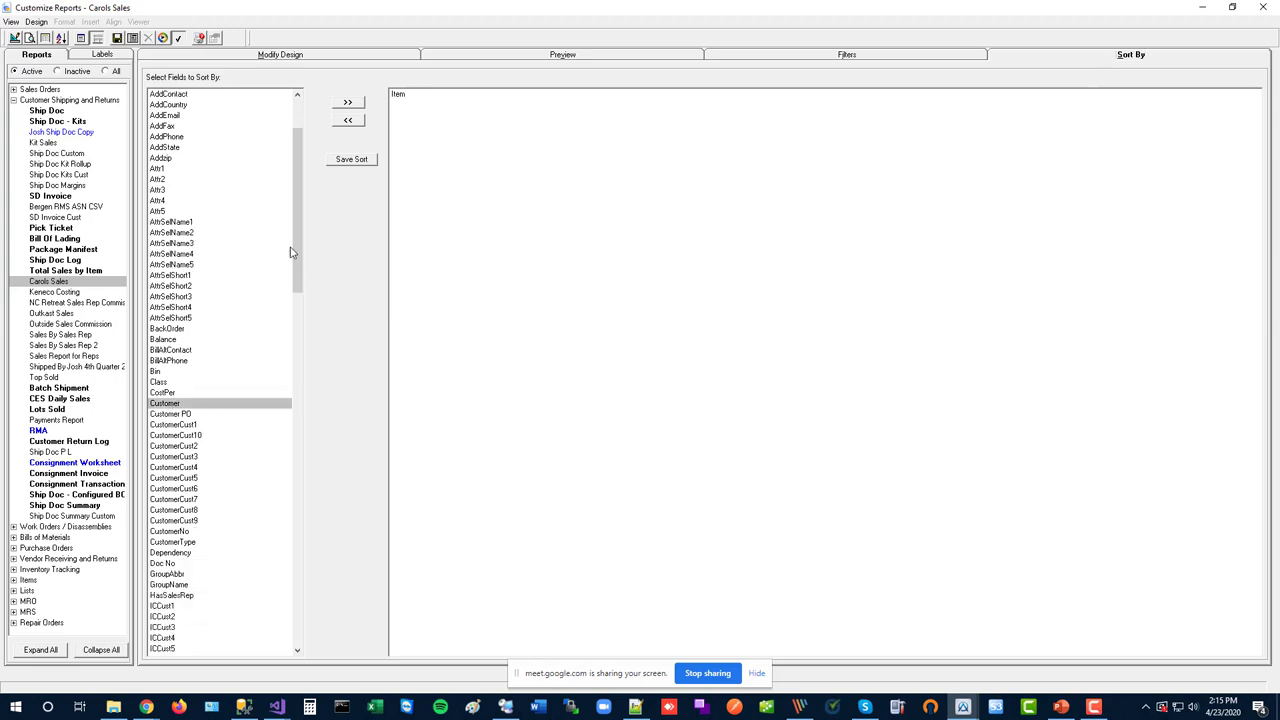
click(360, 106)
click(168, 384)
click(352, 104)
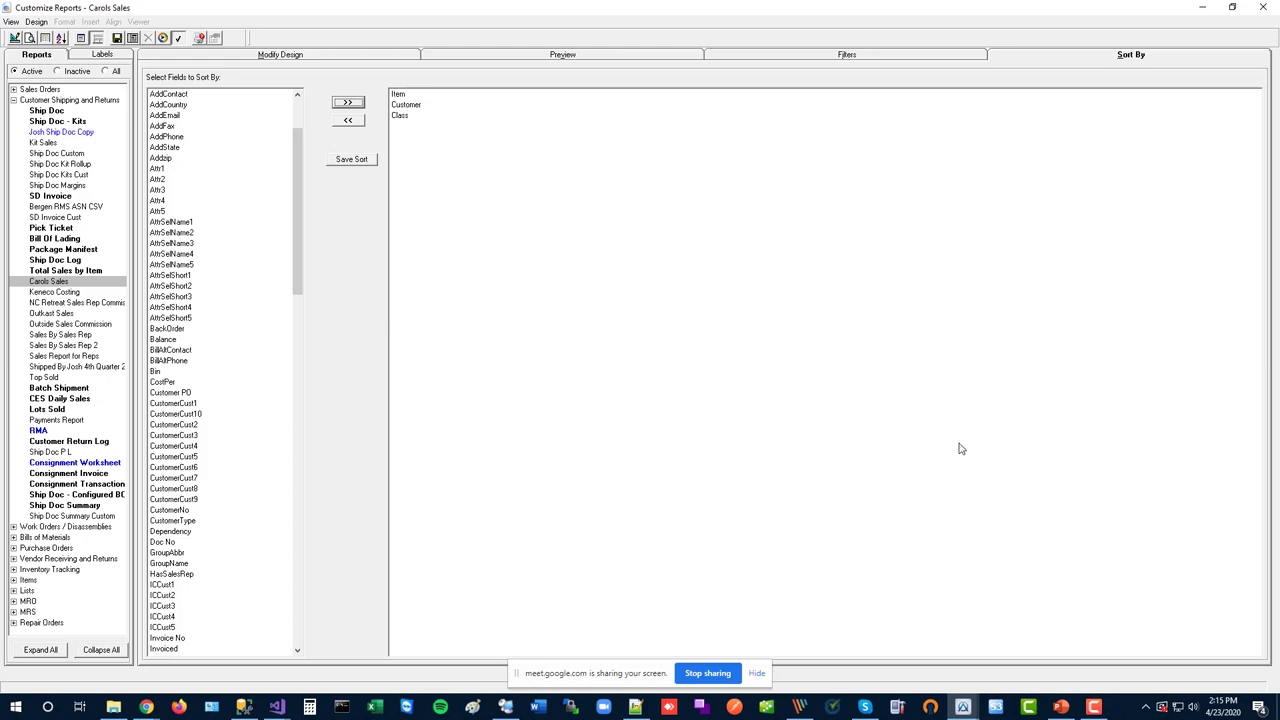
Advance the PowerPoint deck to the first Calculated Fields slide and return to the report designer to browse the available sort fields
click(1061, 707)
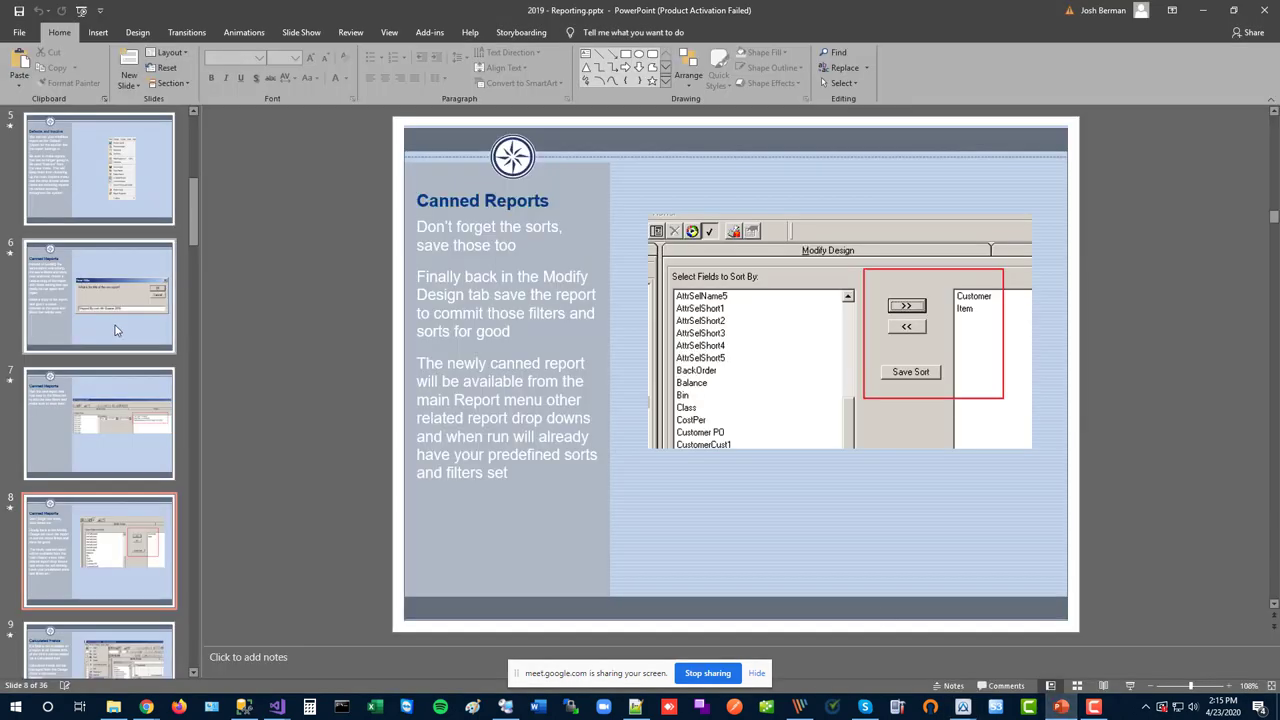
scroll(369, 390, down, 1)
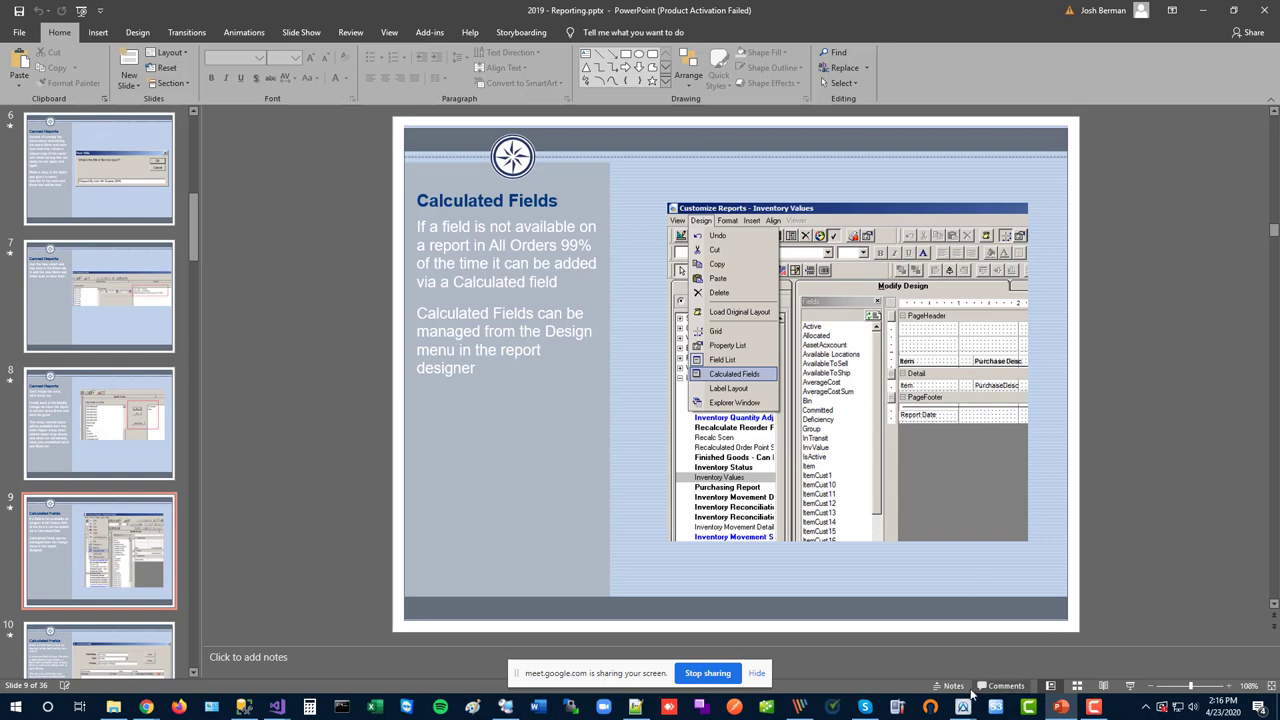
mouse_move(963, 707)
click(1031, 656)
drag(300, 215, 308, 309)
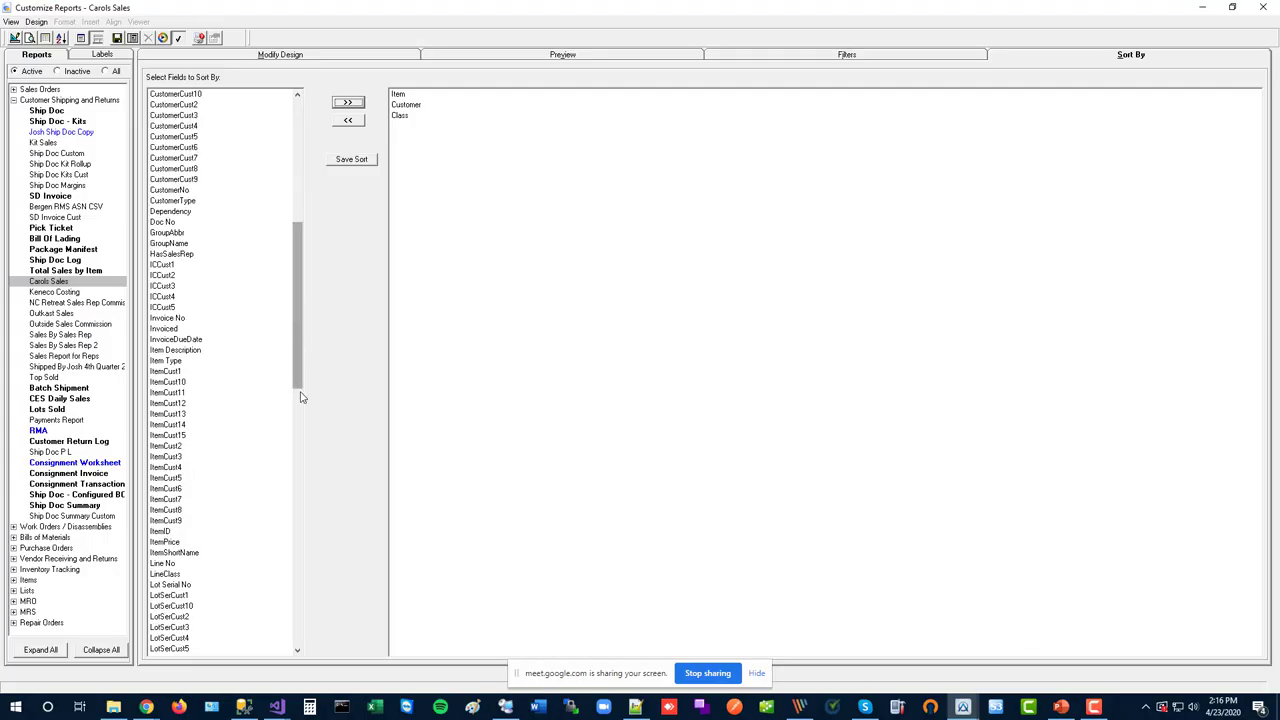
click(299, 465)
drag(304, 497, 291, 414)
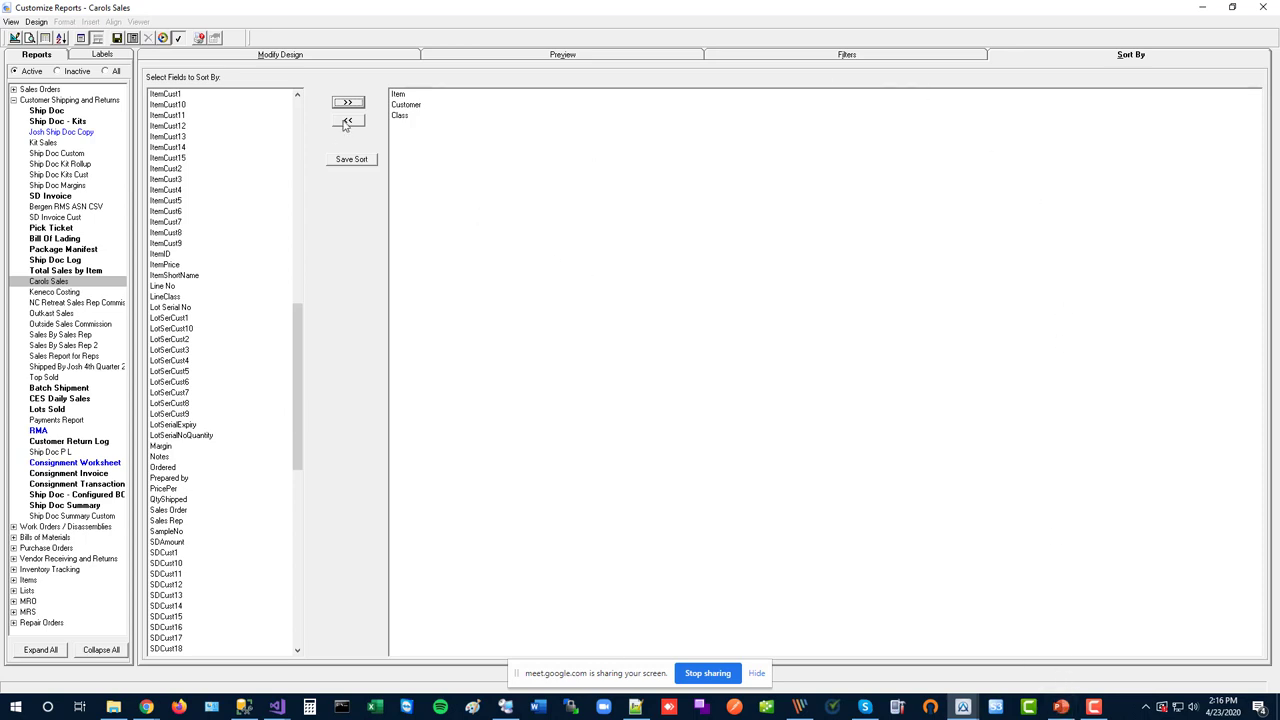
Return to the Carols Sales design layout, examine its Calculated Fields dialog, and close the dialog
click(265, 57)
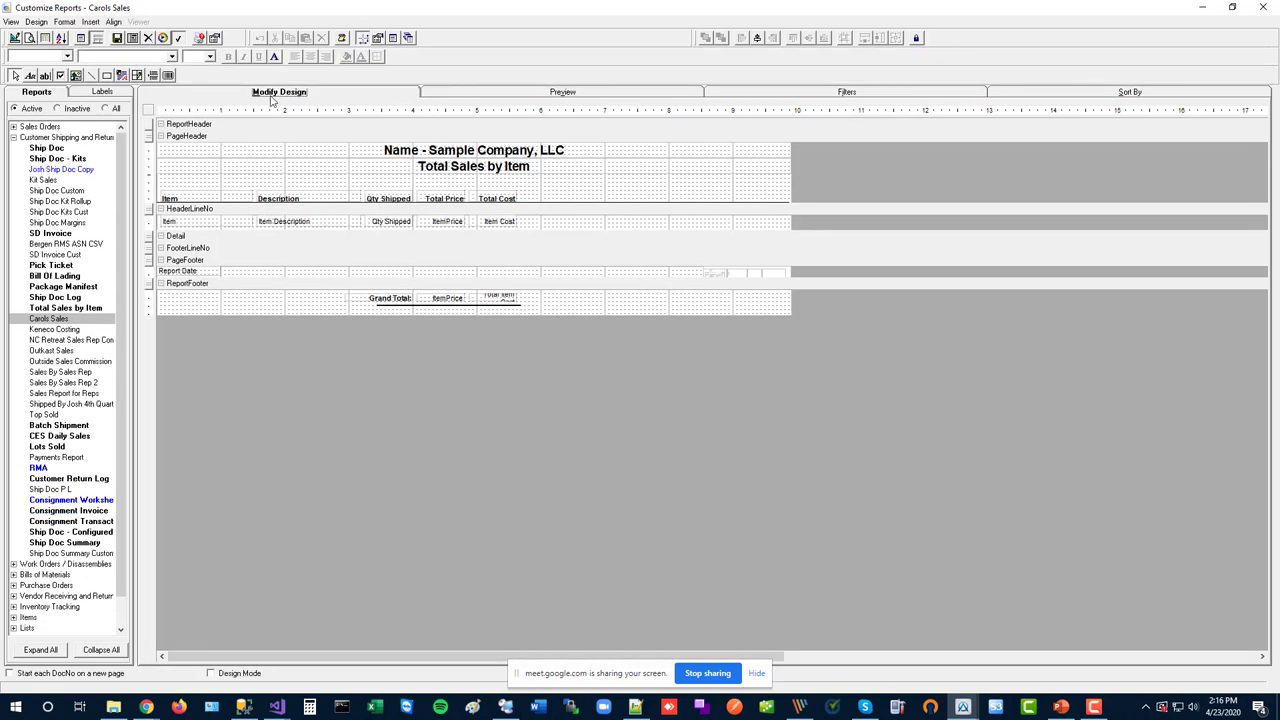
click(36, 21)
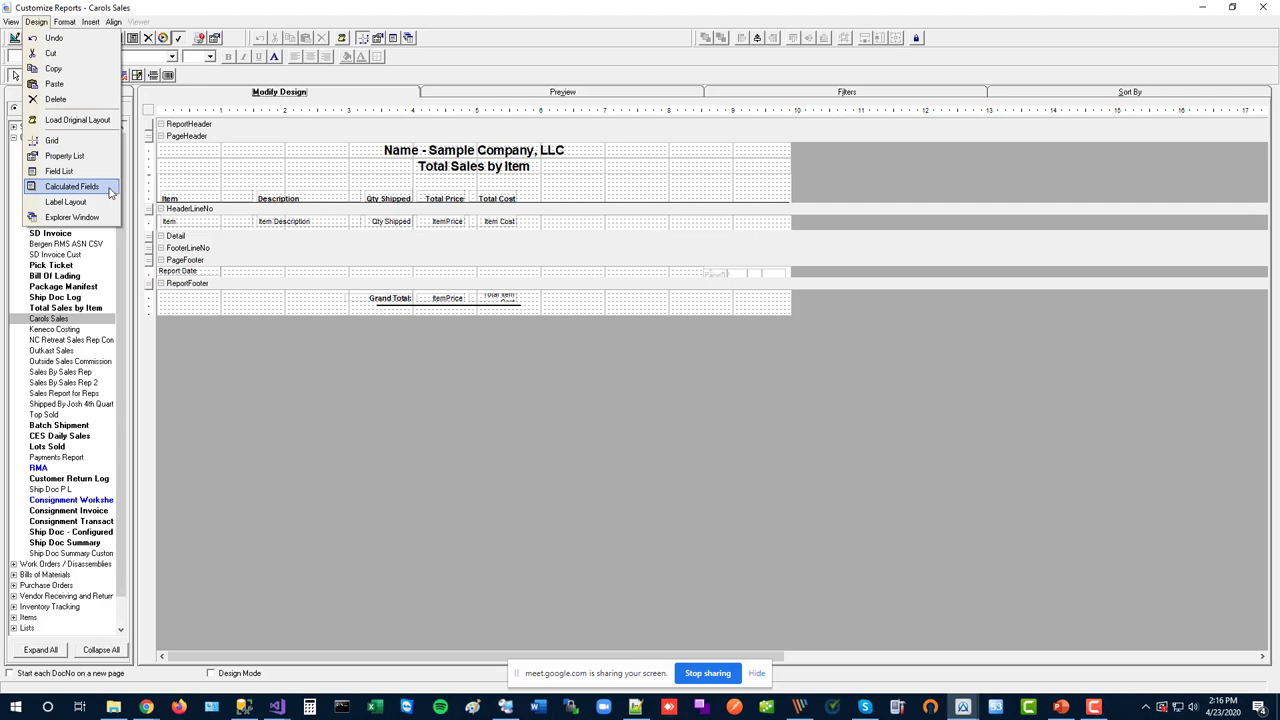
click(72, 187)
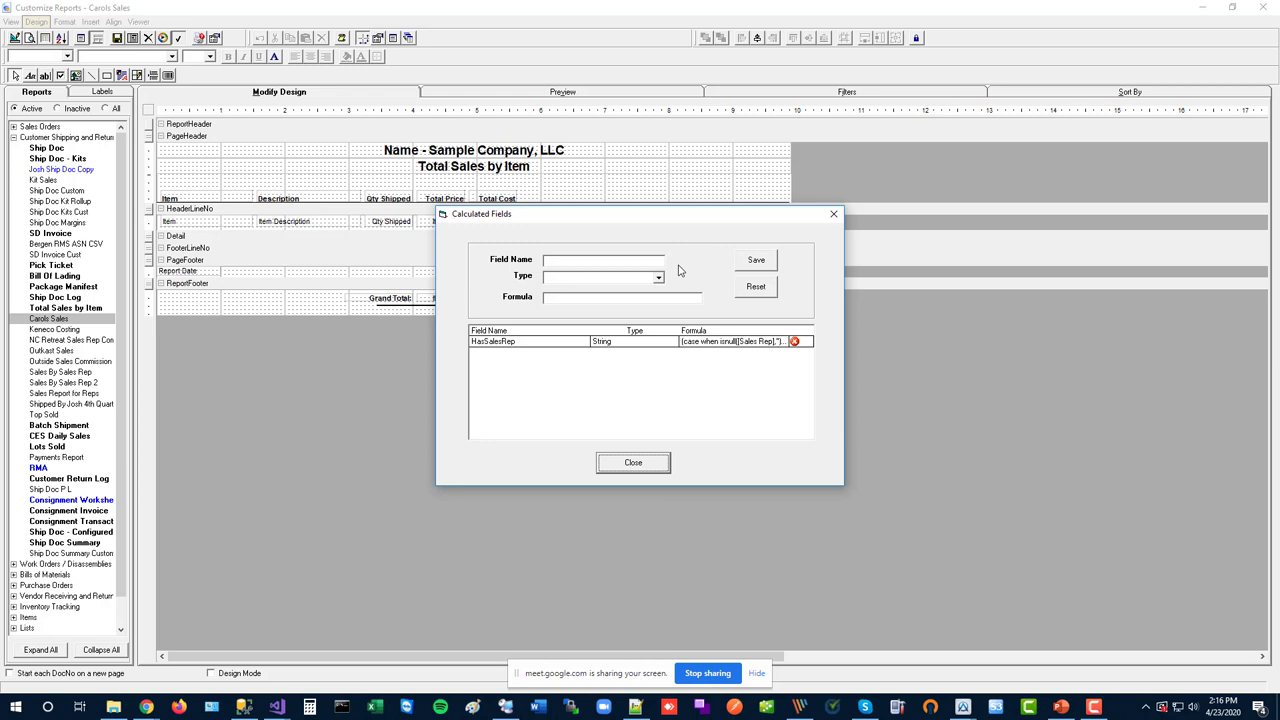
click(833, 214)
Switch to PowerPoint and read the slides from Calculated Fields through the 30-day canned report example to Adding Links To Forms
click(1061, 707)
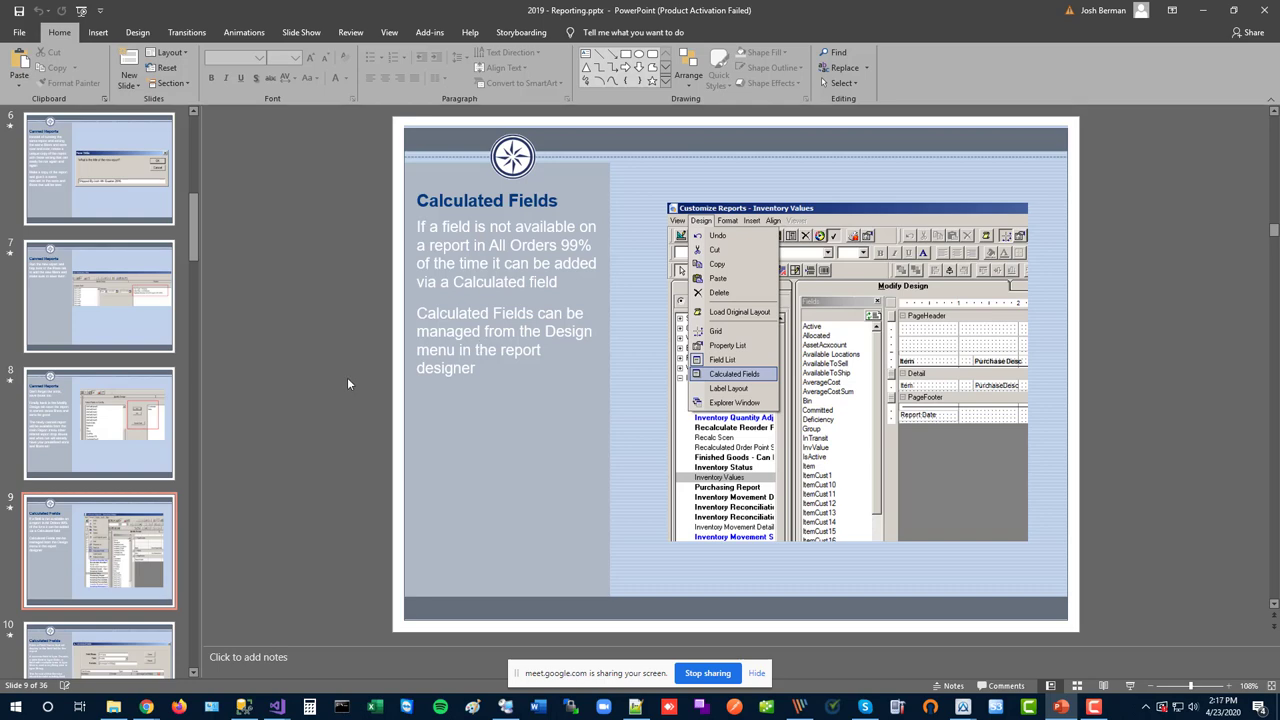
scroll(347, 378, down, 1)
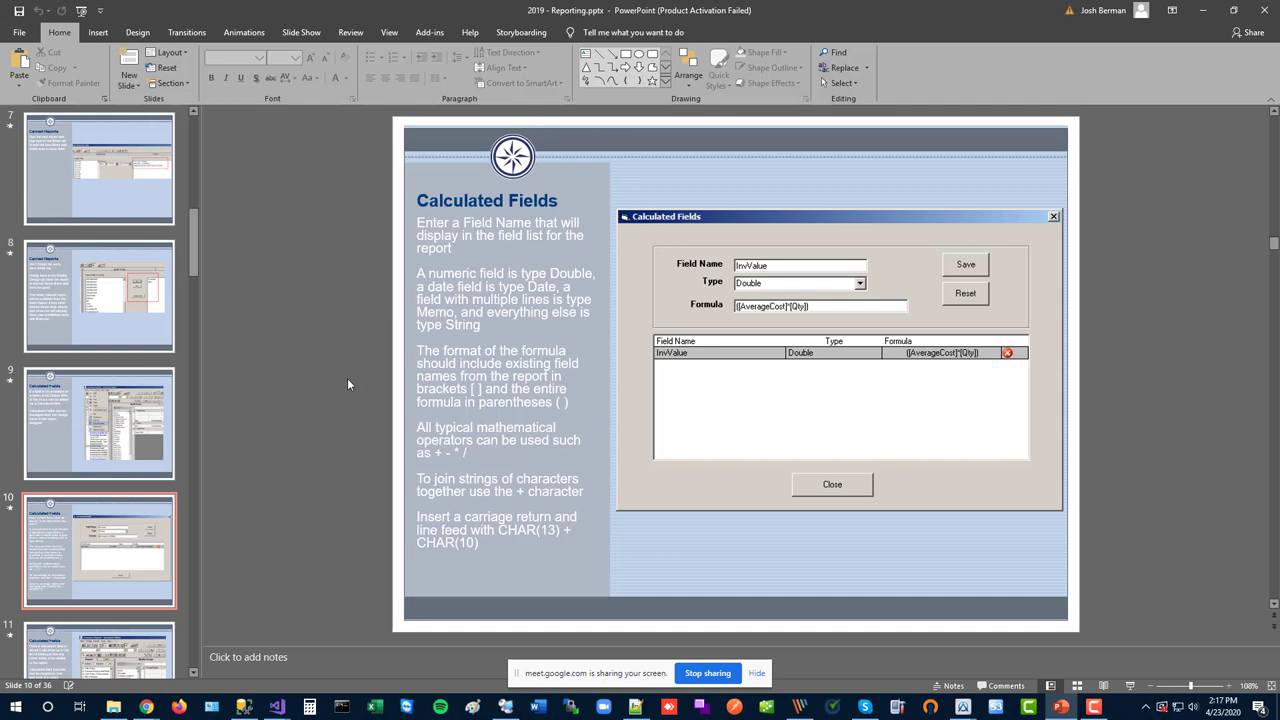
key(Down)
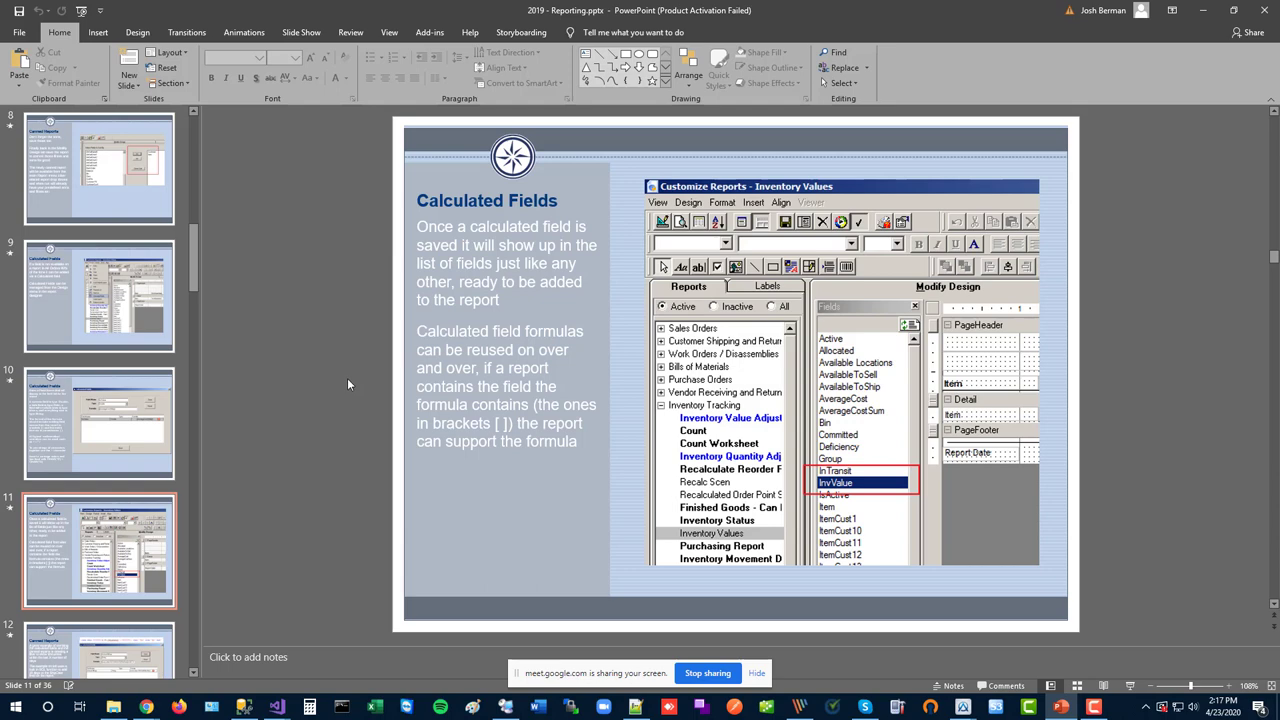
key(Page_Down)
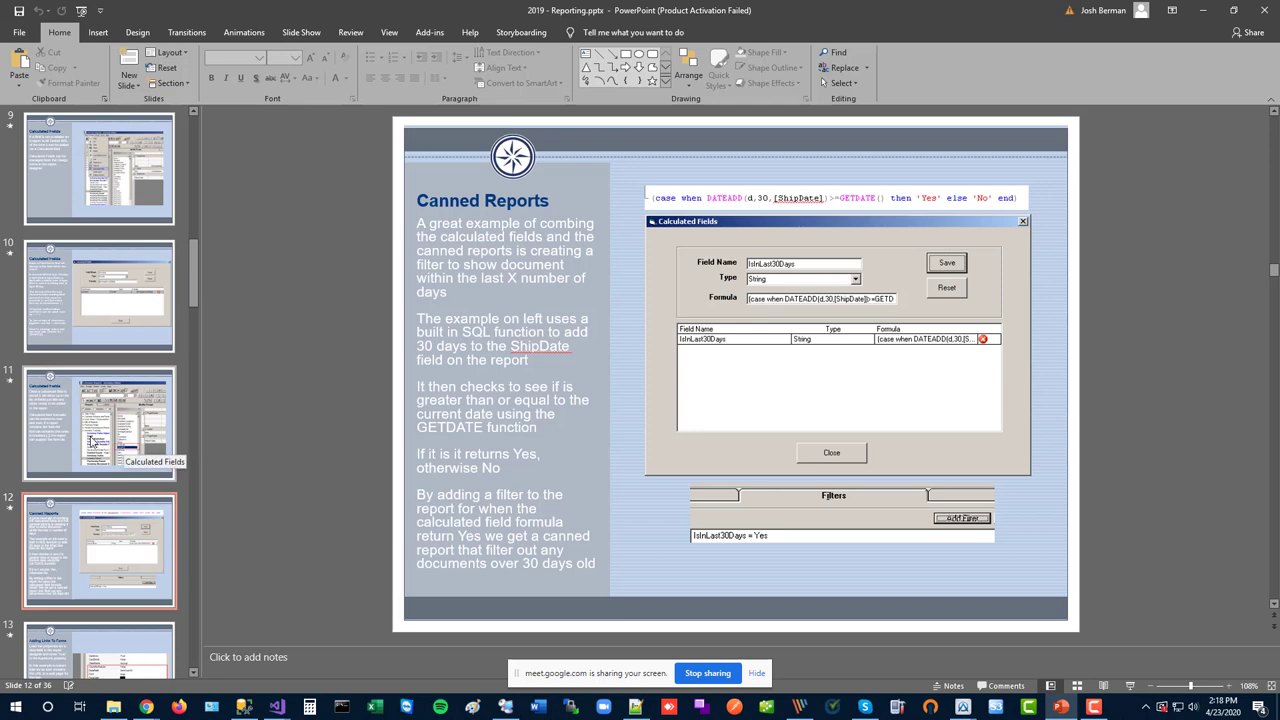
key(Down)
key(Down)
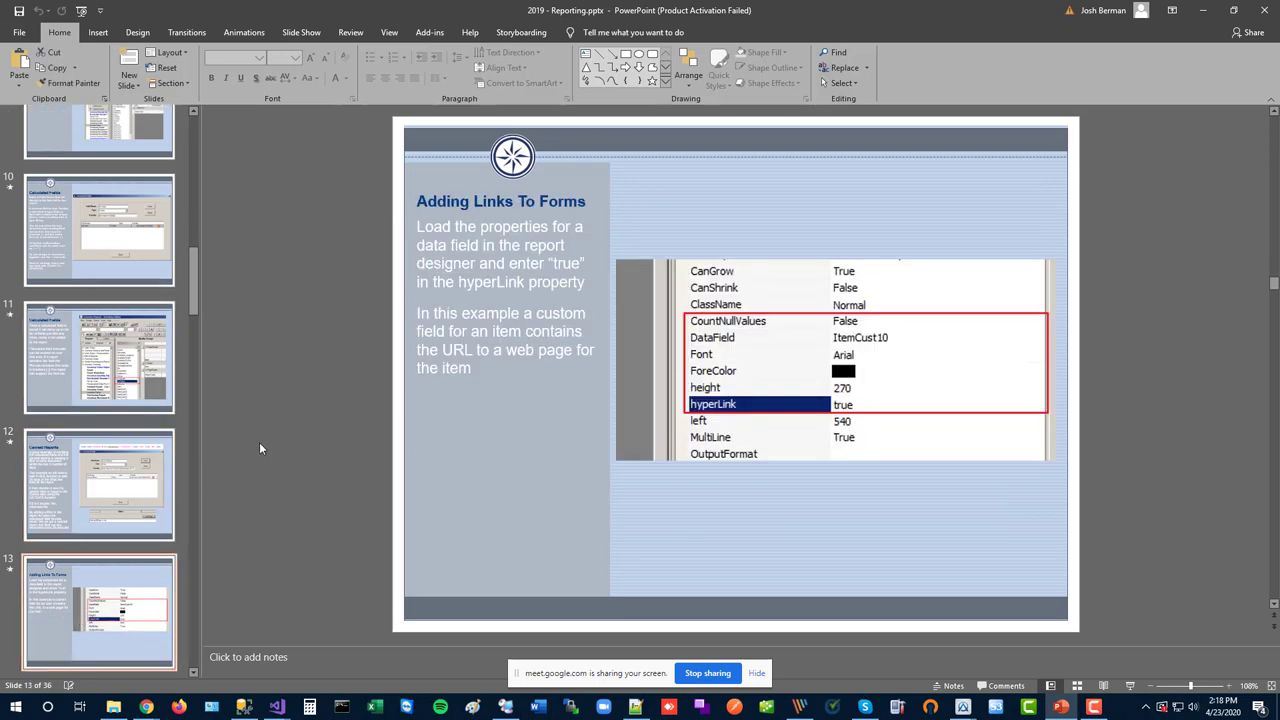
key(Up)
key(Up)
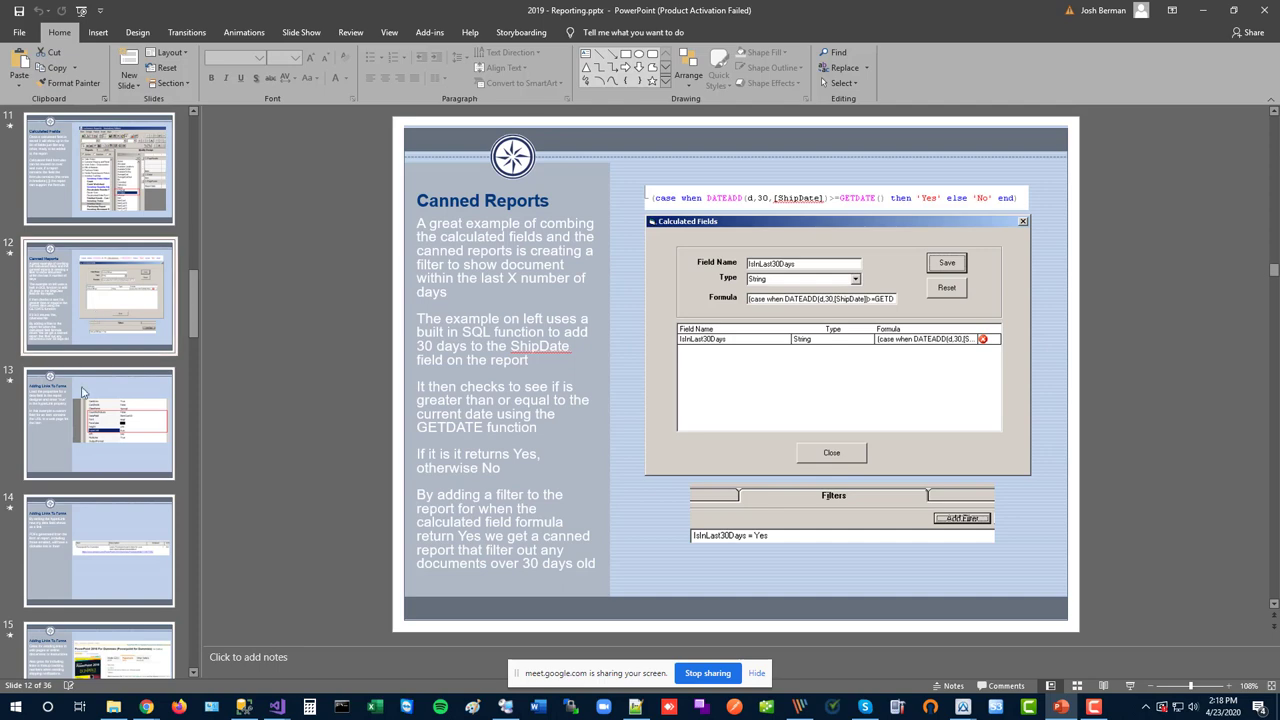
key(Down)
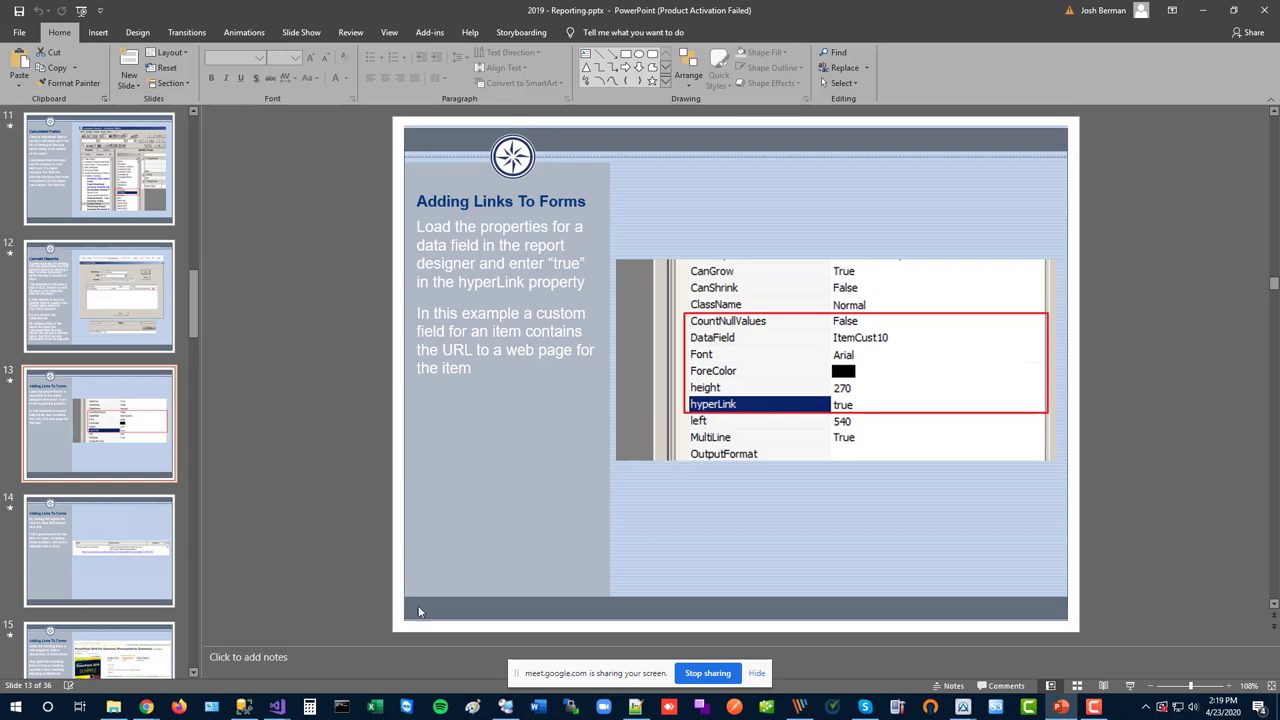
Return to the report designer and inspect the hyperLink property of the ItemPrice field in the HeaderLineNo section
click(961, 708)
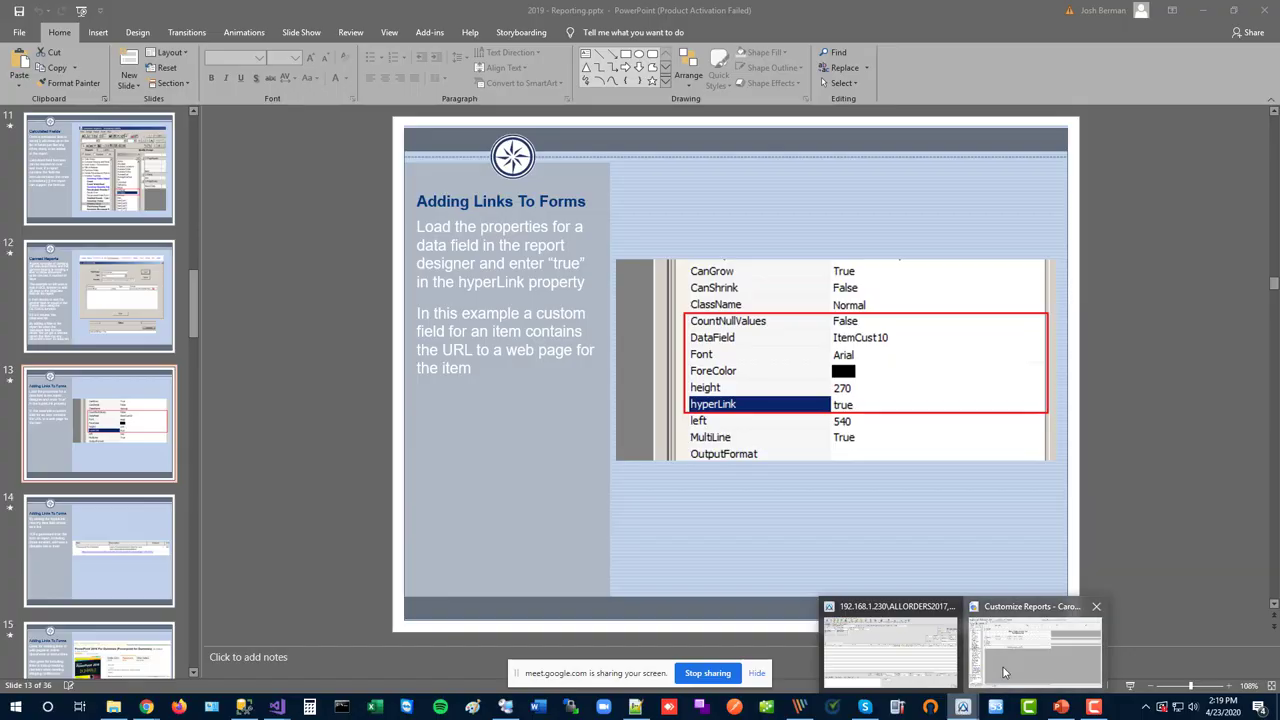
click(1035, 650)
click(446, 222)
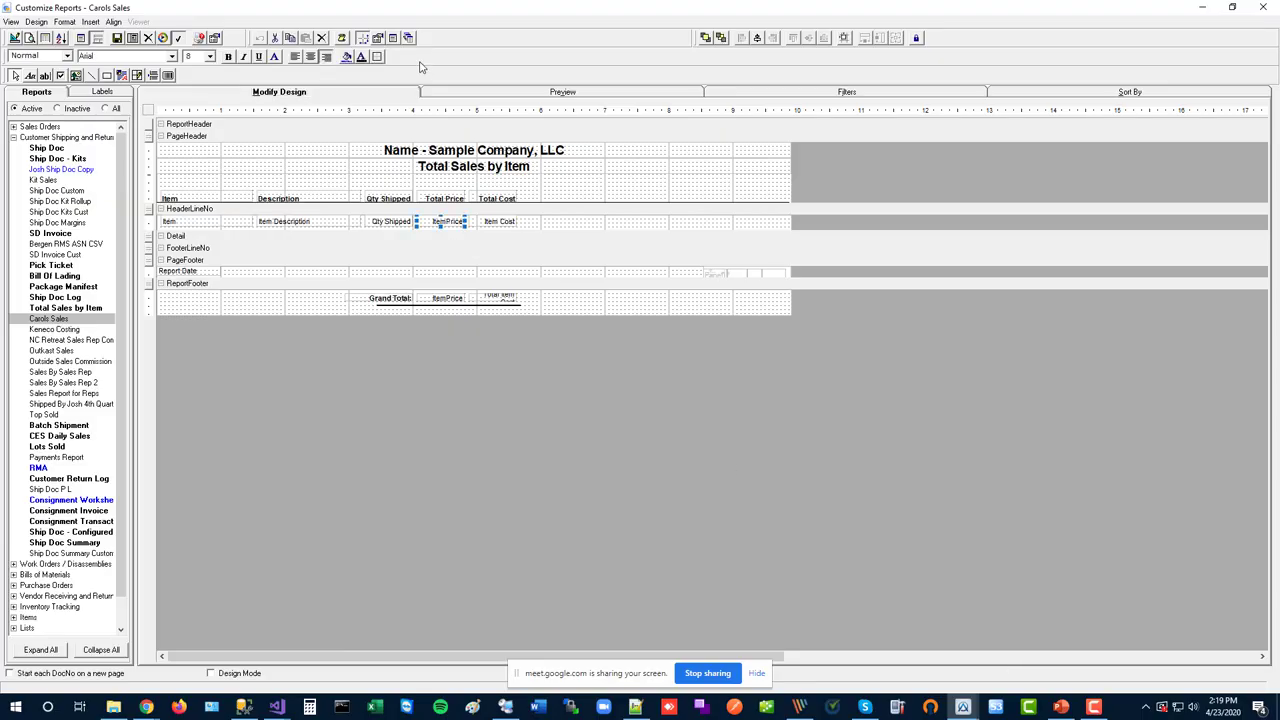
click(1194, 291)
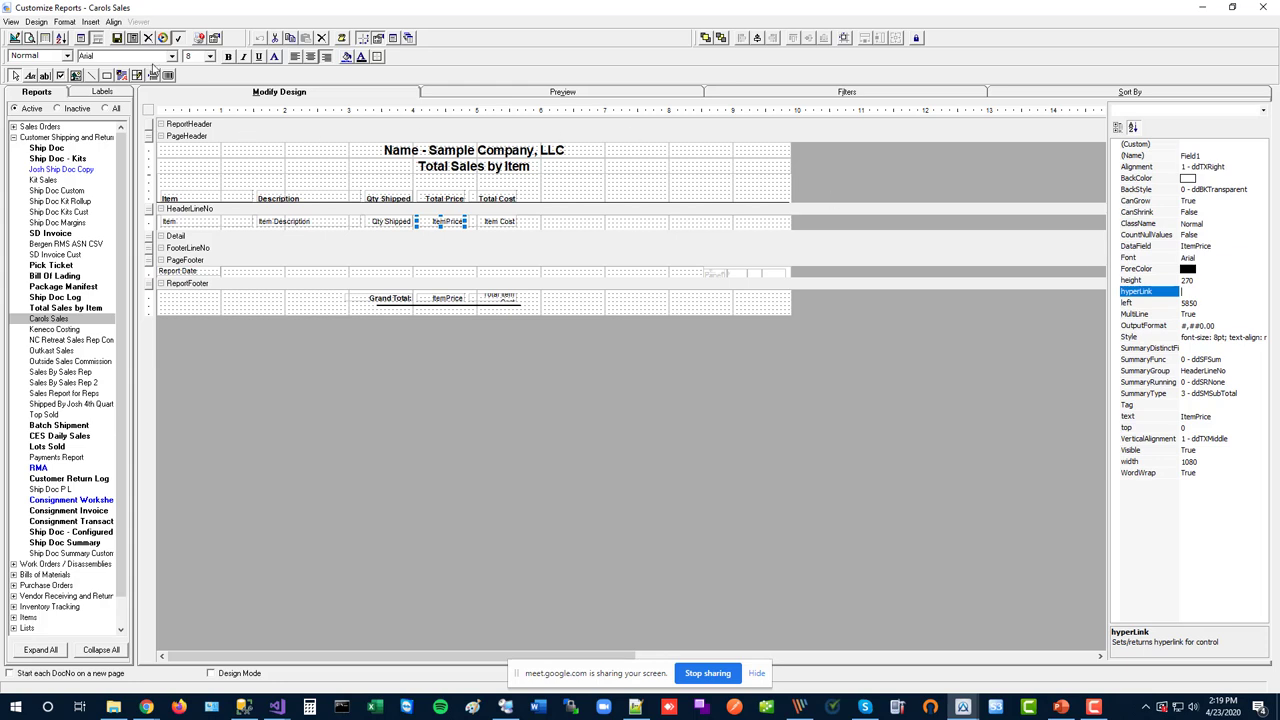
click(31, 76)
drag(593, 180, 746, 191)
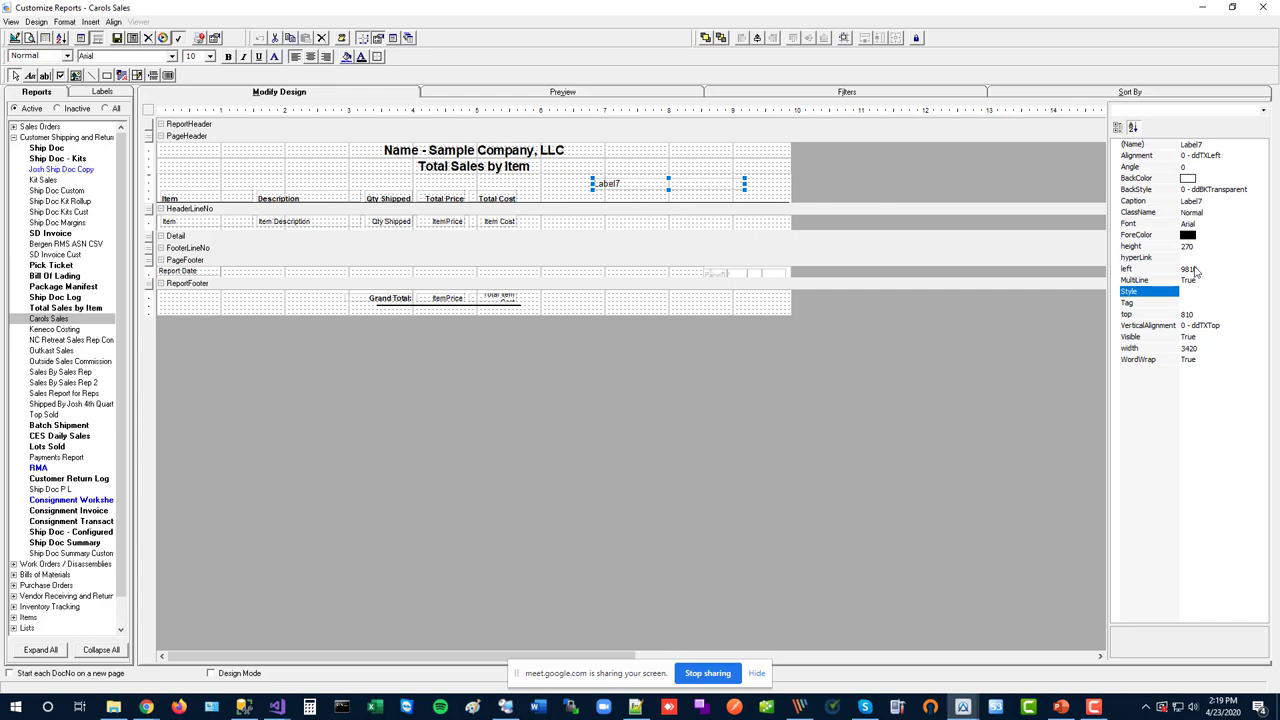
click(1208, 201)
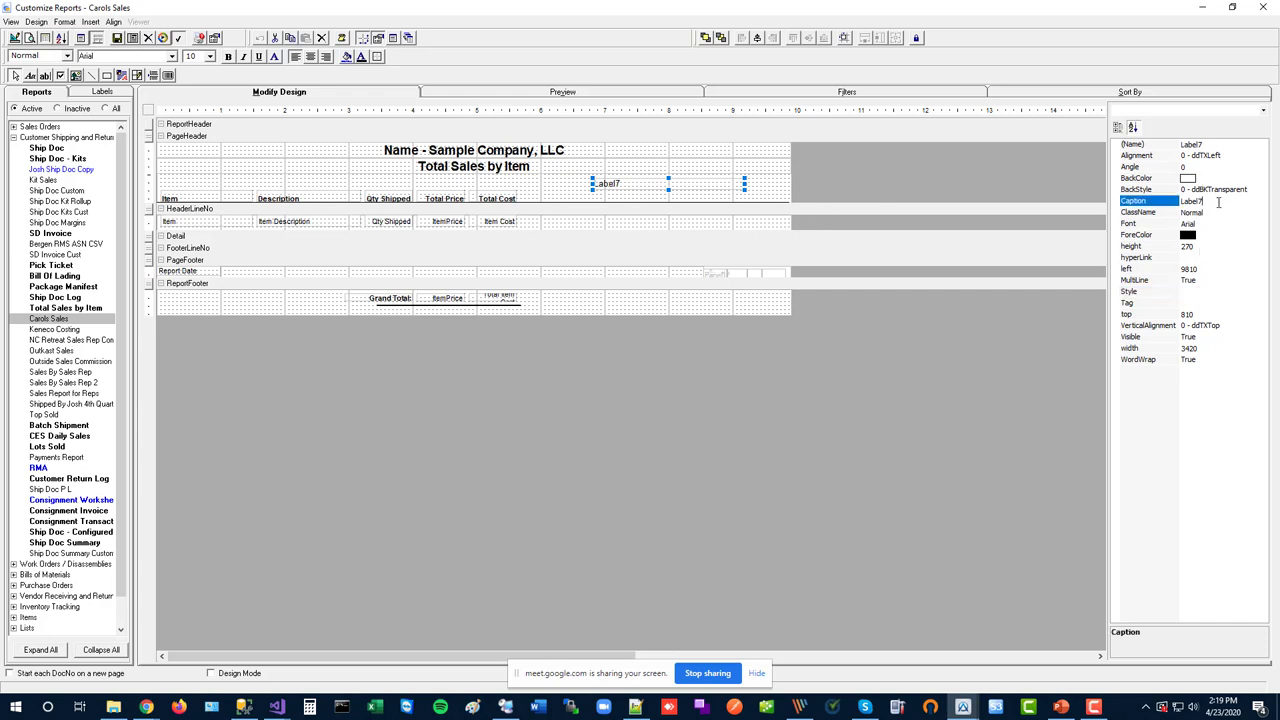
text(www.nu)
text(mbercruncher.com)
key(Return)
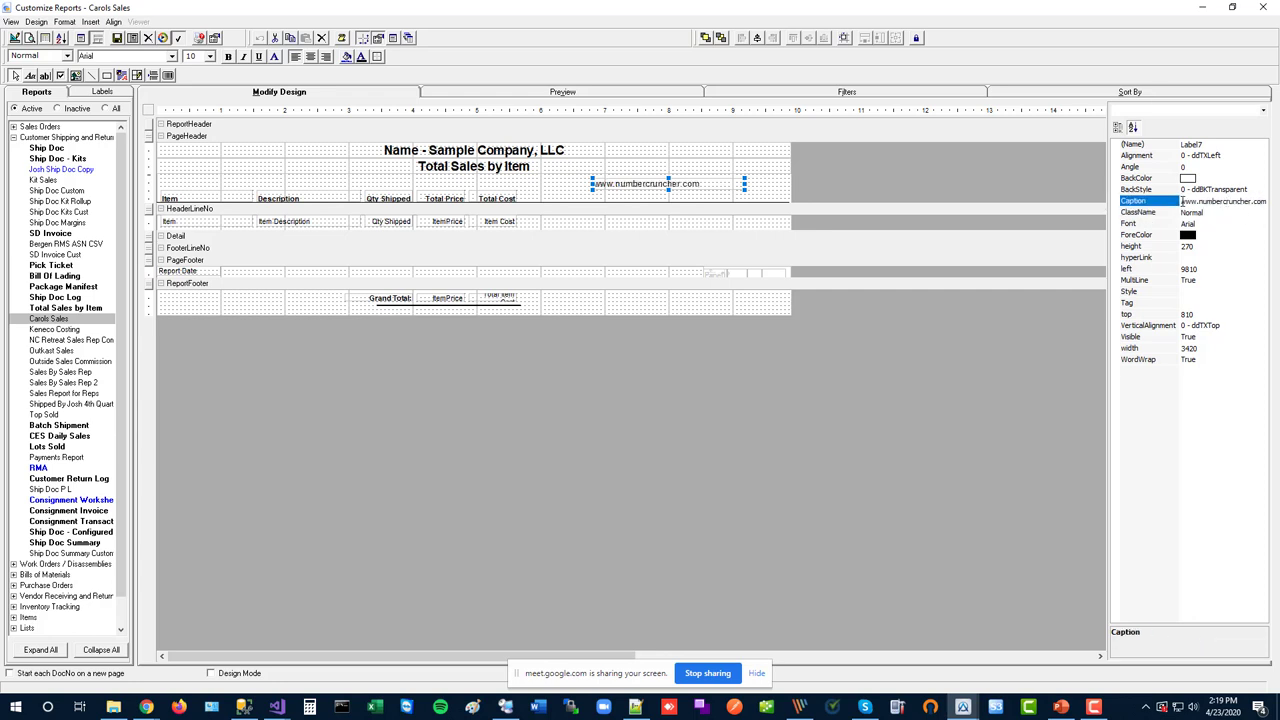
click(1190, 201)
key(ctrl+c)
right_click(1247, 203)
click(1232, 248)
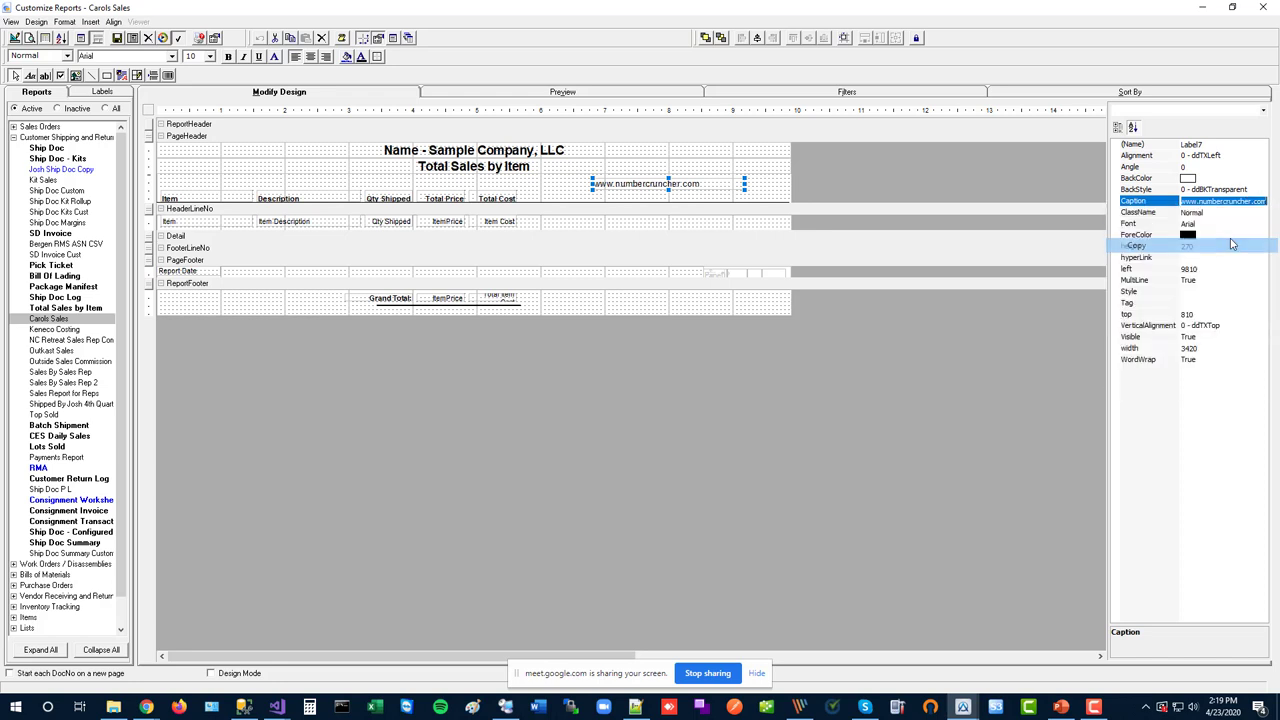
click(1210, 256)
key(ctrl+v)
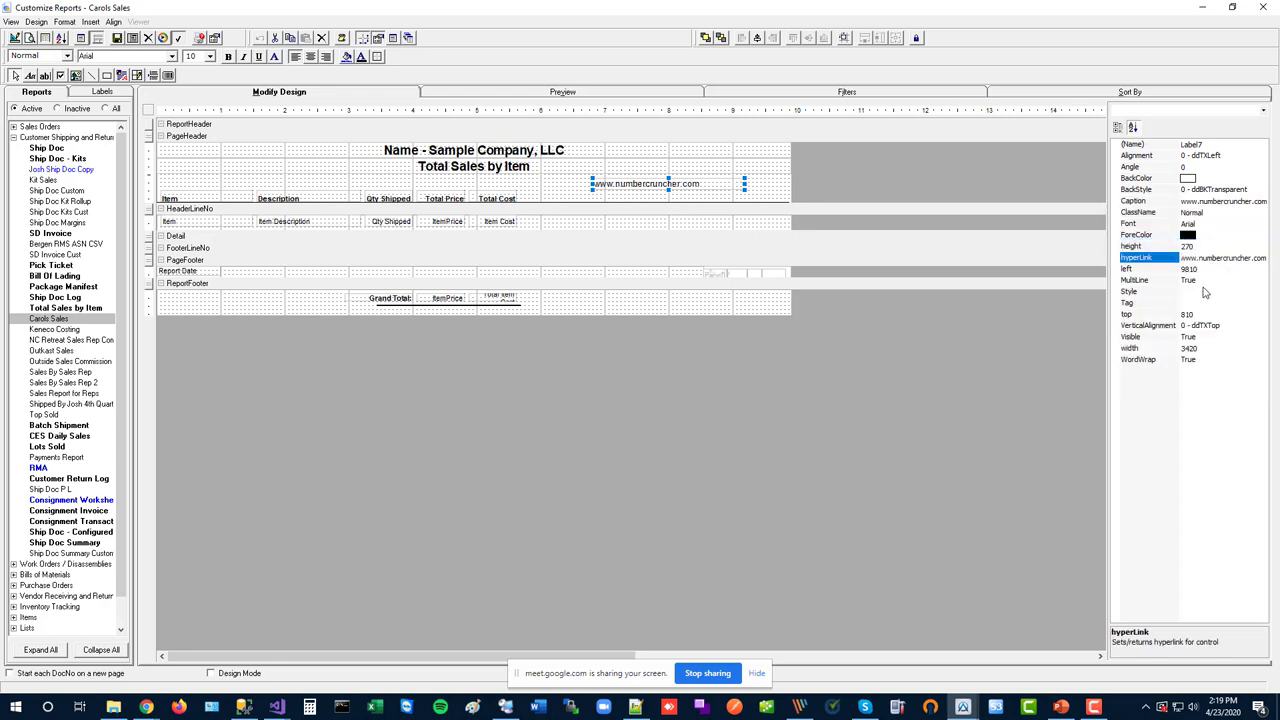
click(1208, 291)
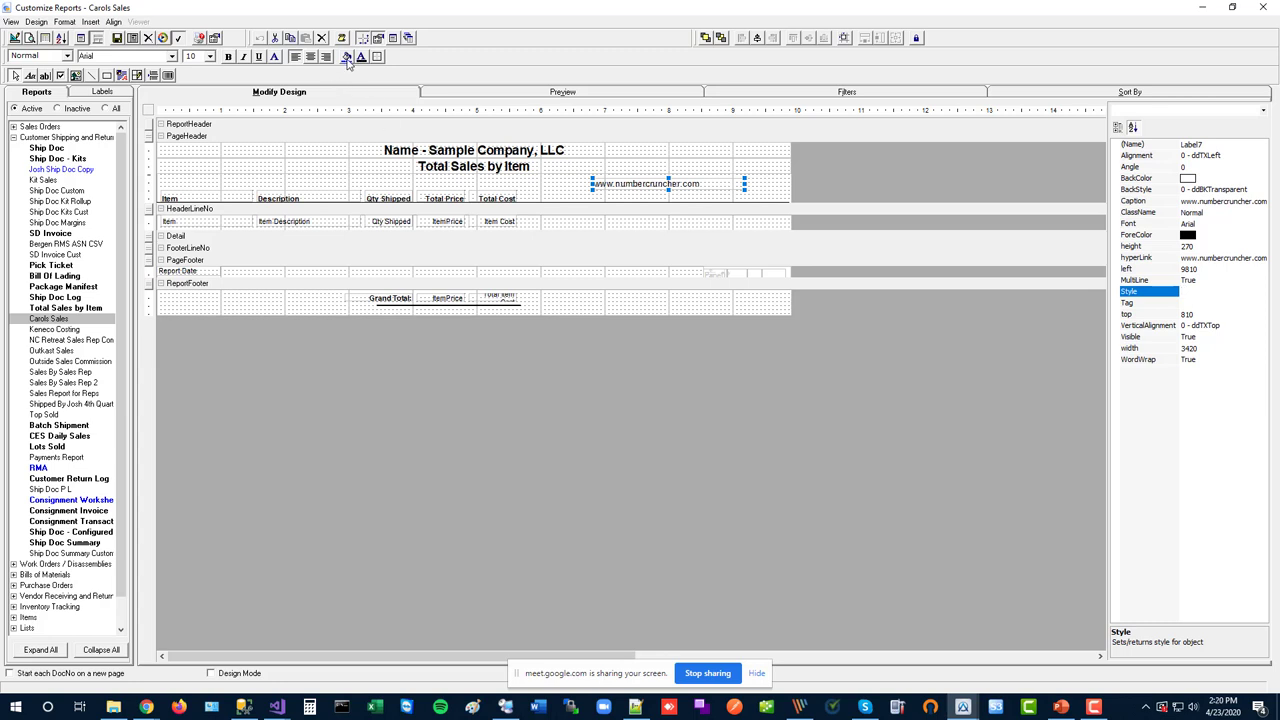
click(346, 58)
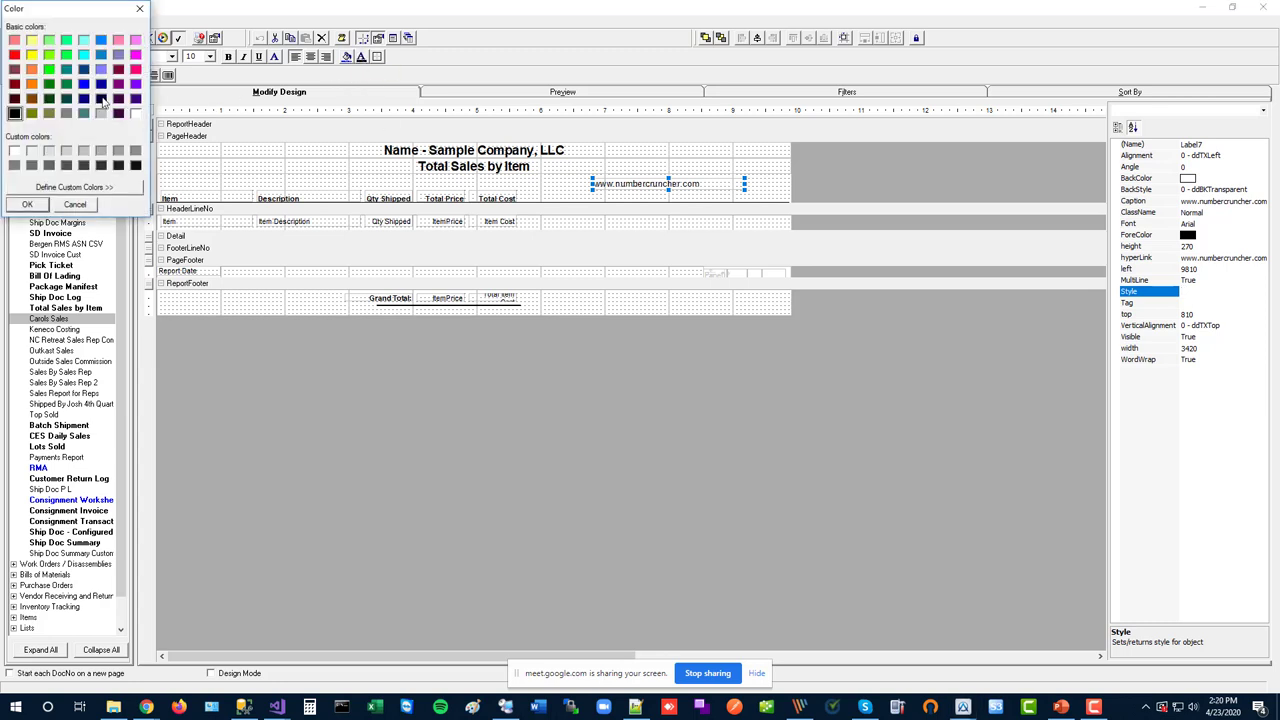
click(85, 86)
click(27, 204)
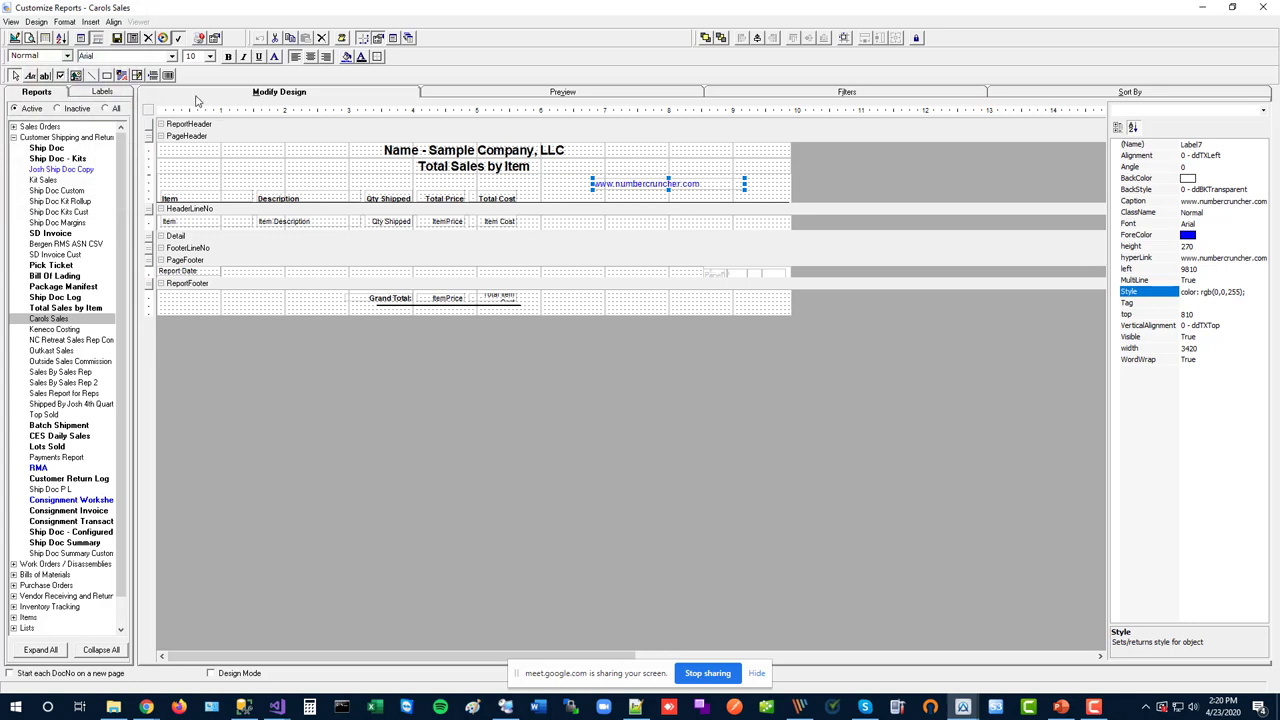
click(259, 57)
click(558, 192)
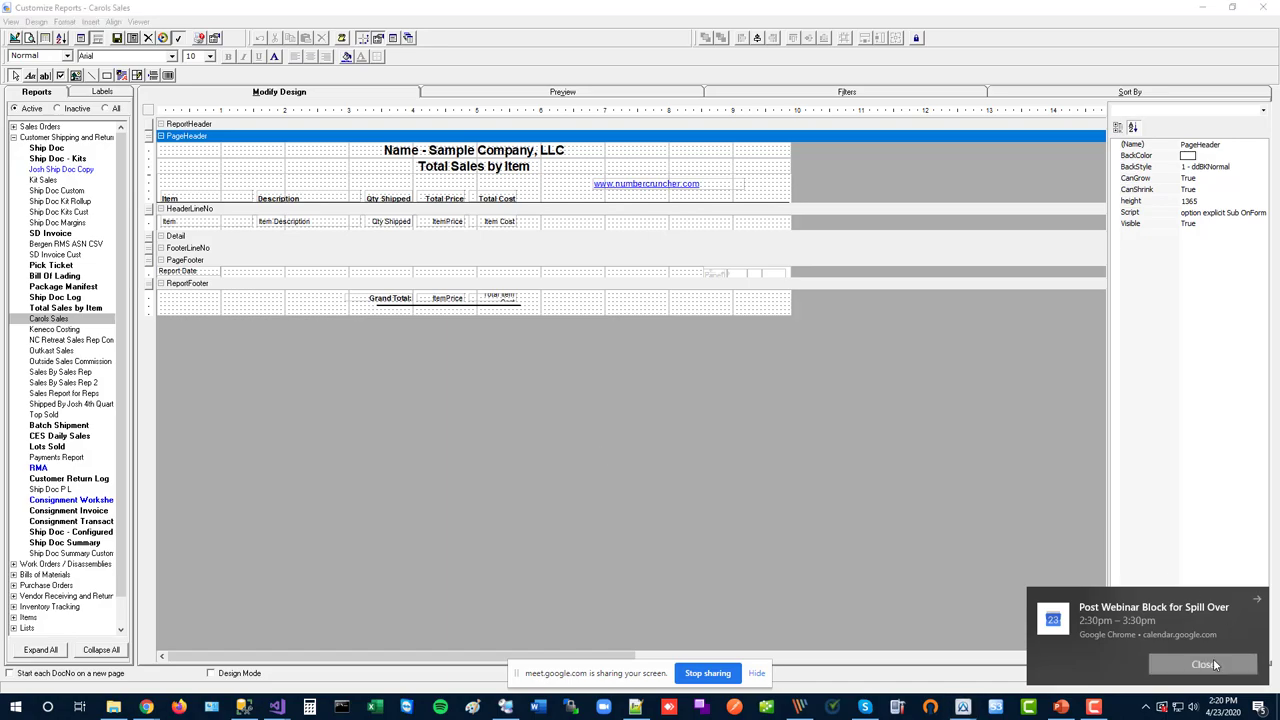
Switch to PowerPoint and read the Adding Links To Forms slides through the one about links to web pages and tracking numbers
click(1061, 707)
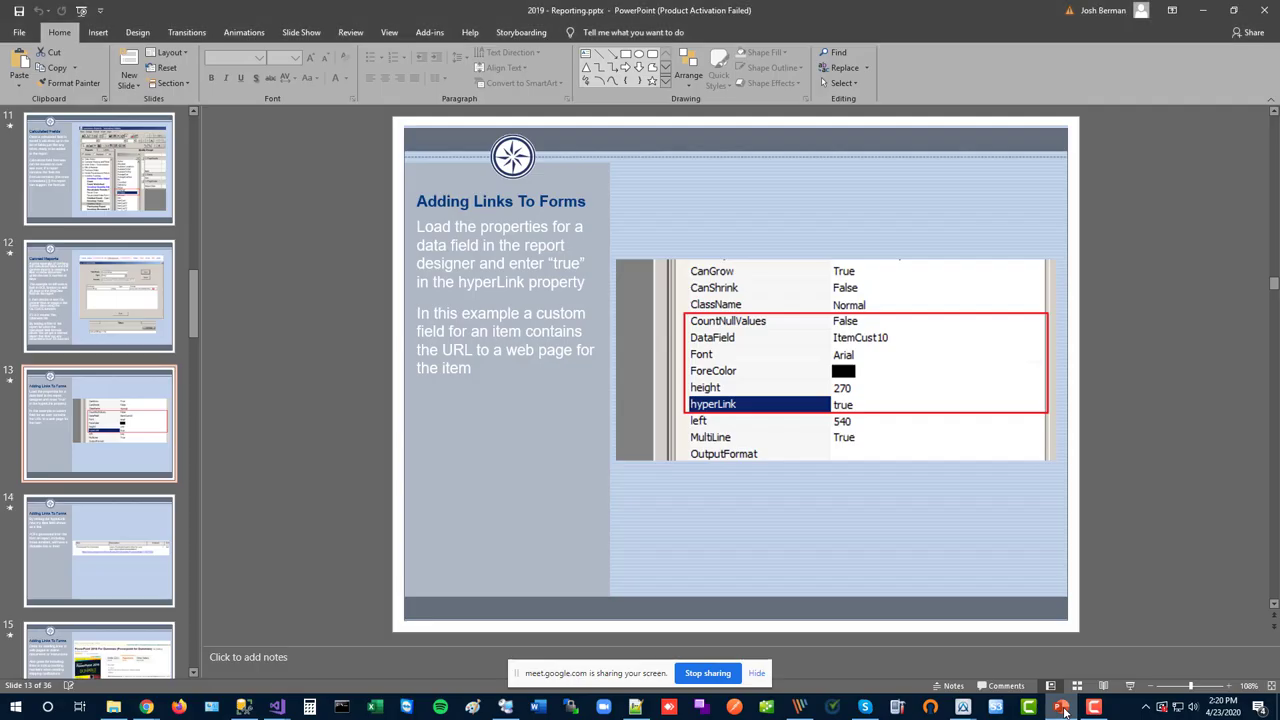
click(100, 550)
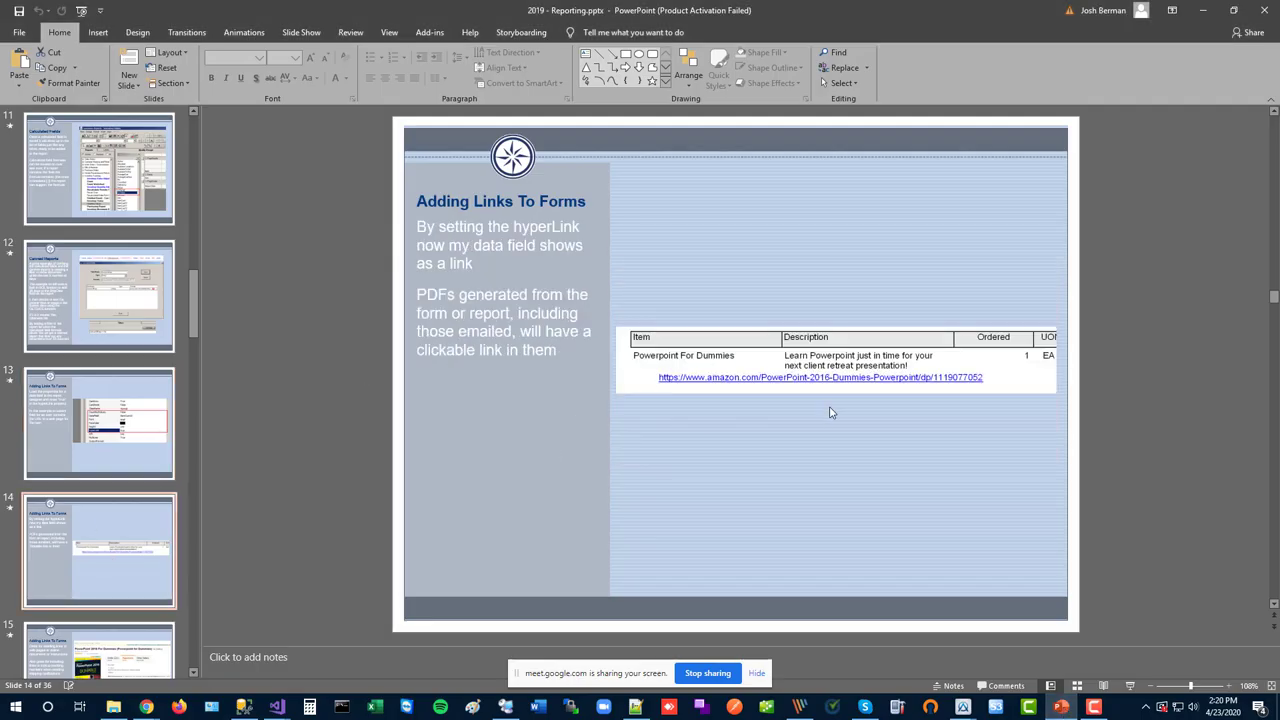
key(Down)
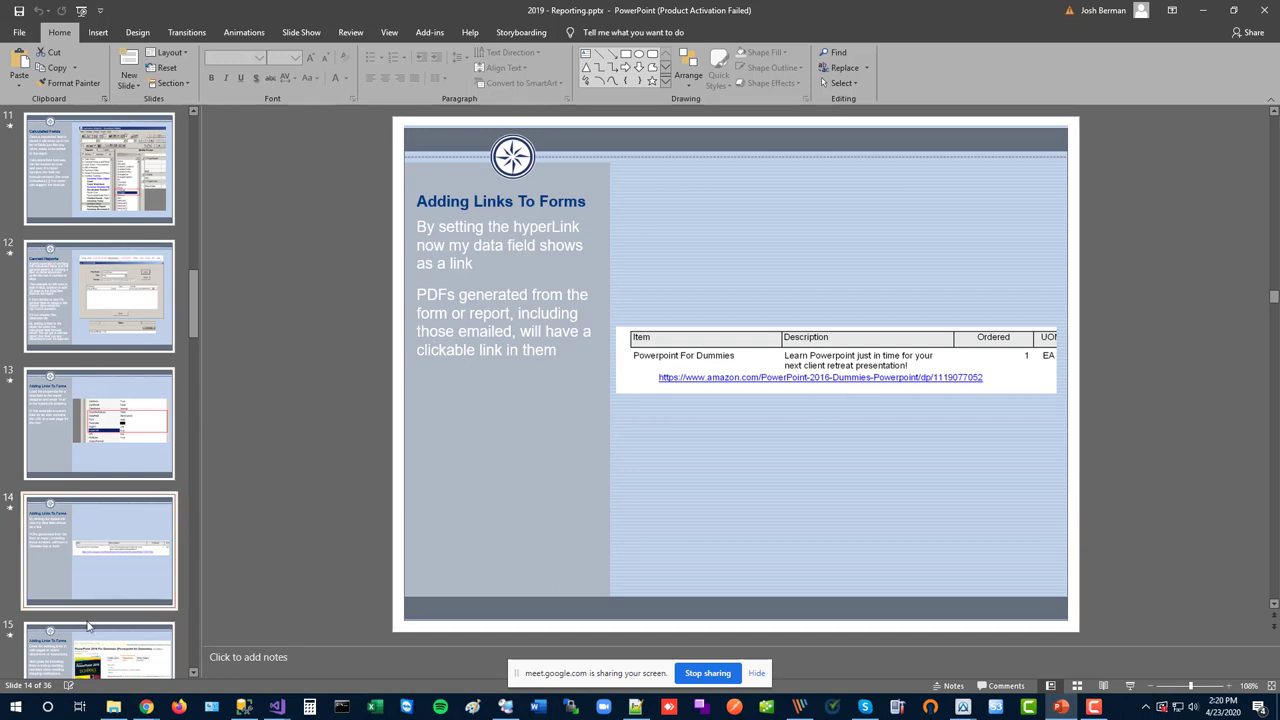
key(Down)
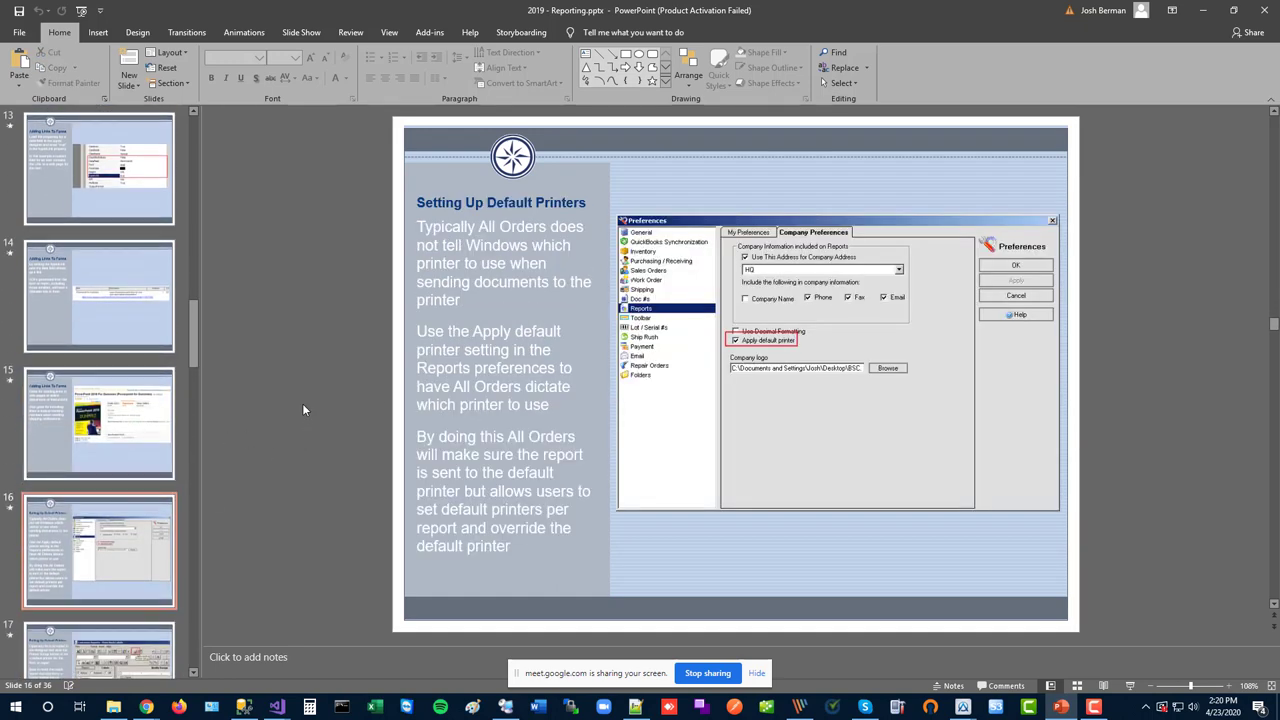
click(105, 437)
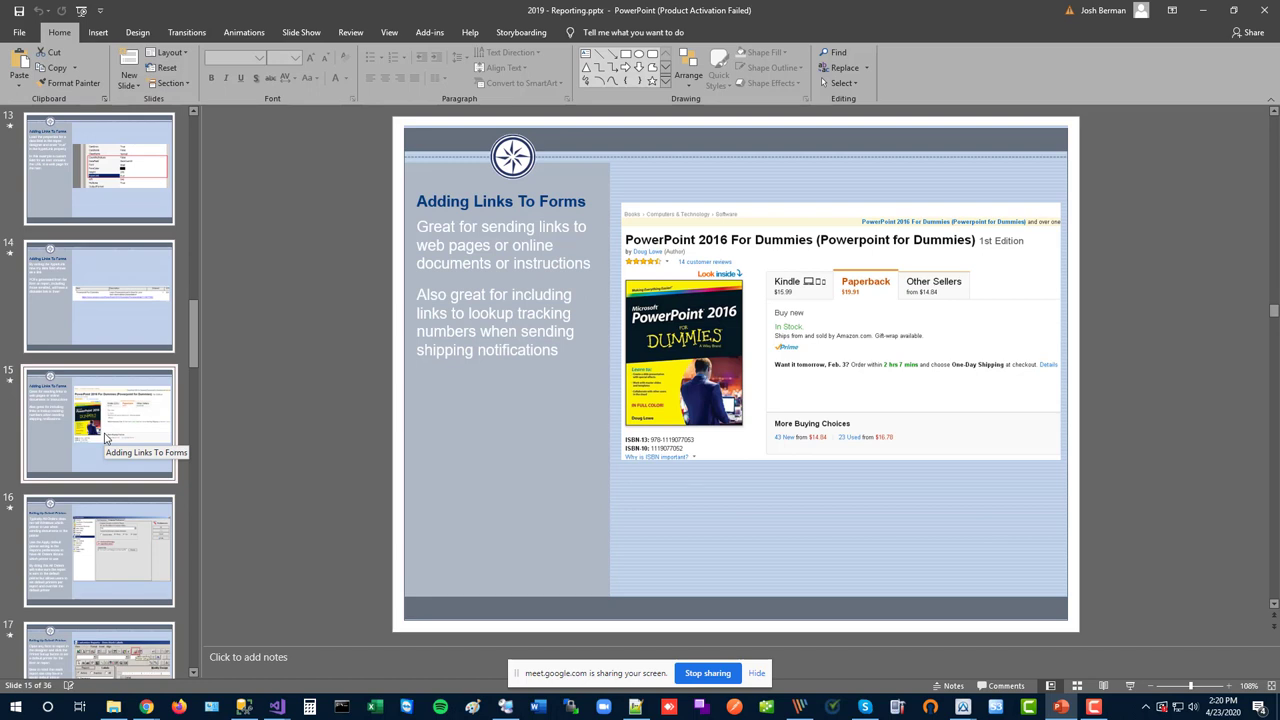
Switch to All Orders, view the custom fields of a new inventory item, and return to the report designer
click(963, 707)
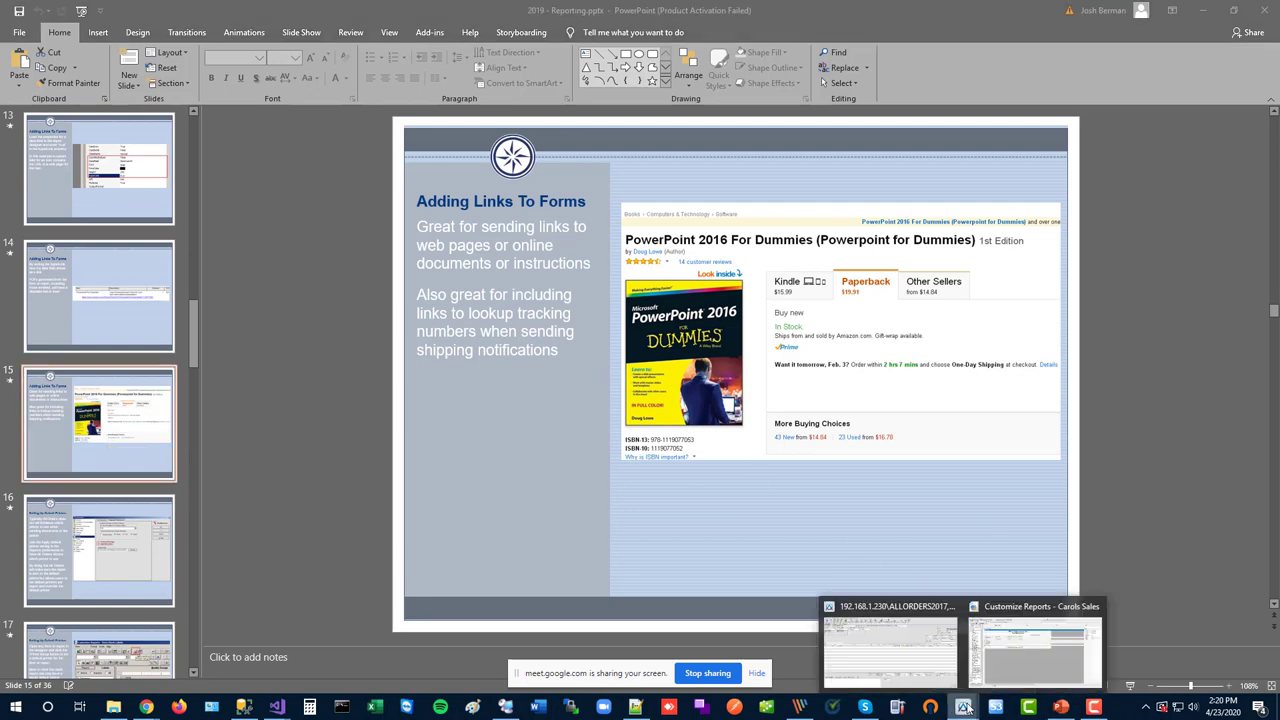
click(904, 659)
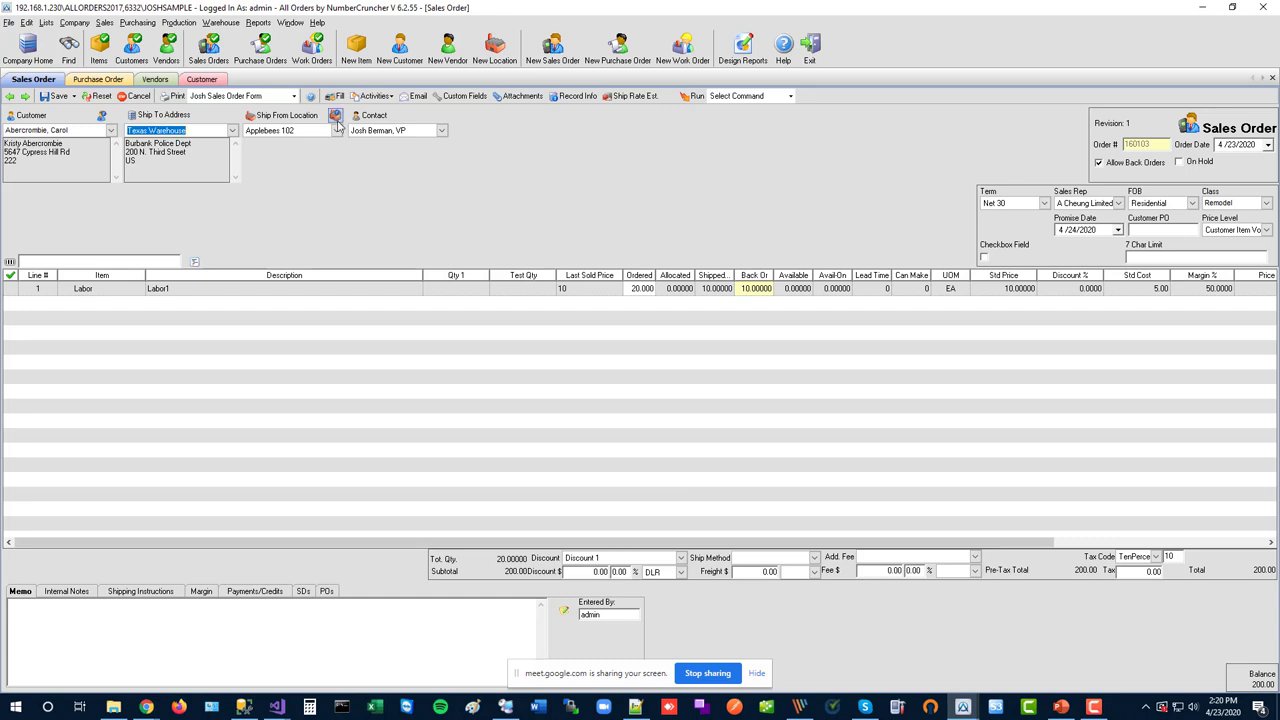
click(360, 55)
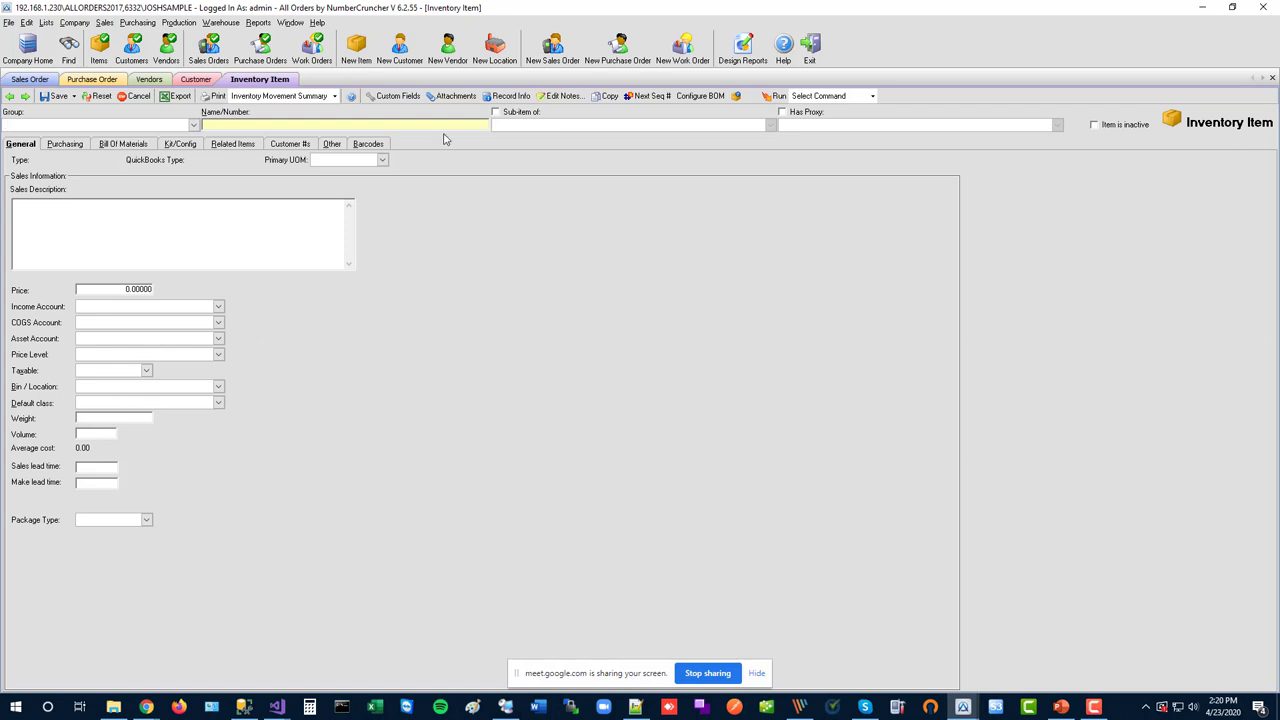
click(396, 96)
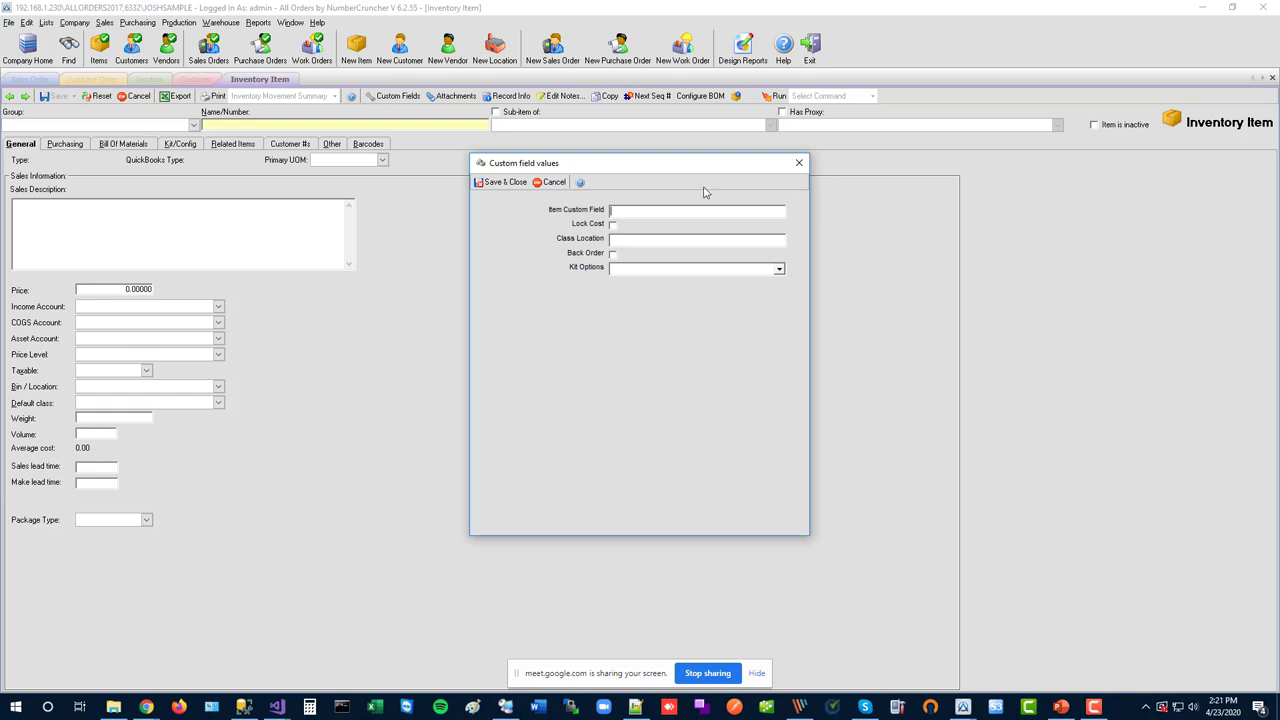
click(799, 162)
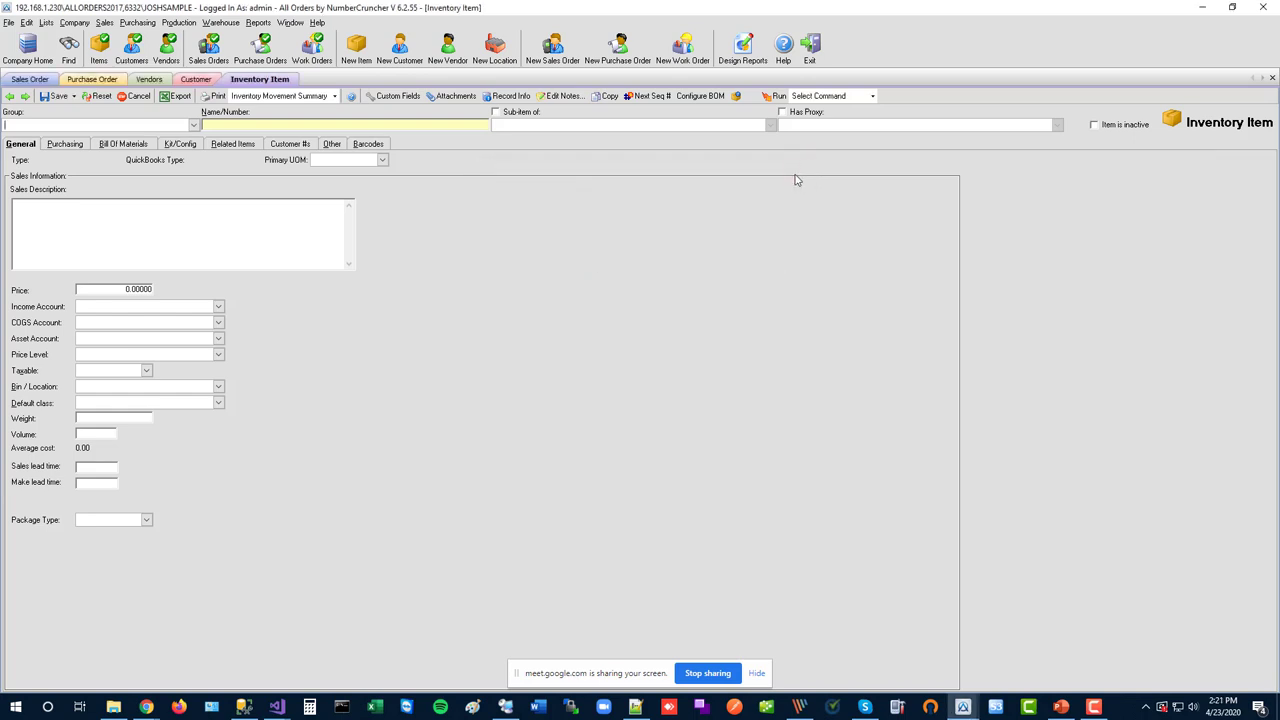
click(960, 706)
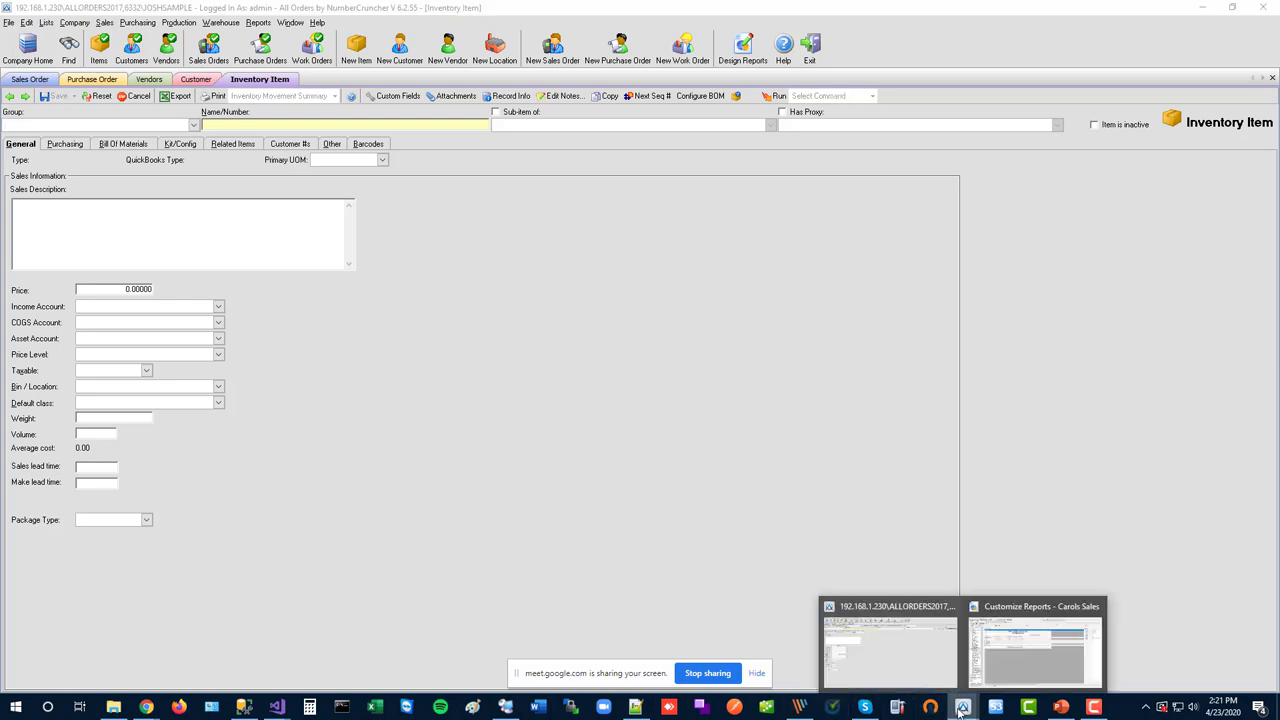
click(1000, 660)
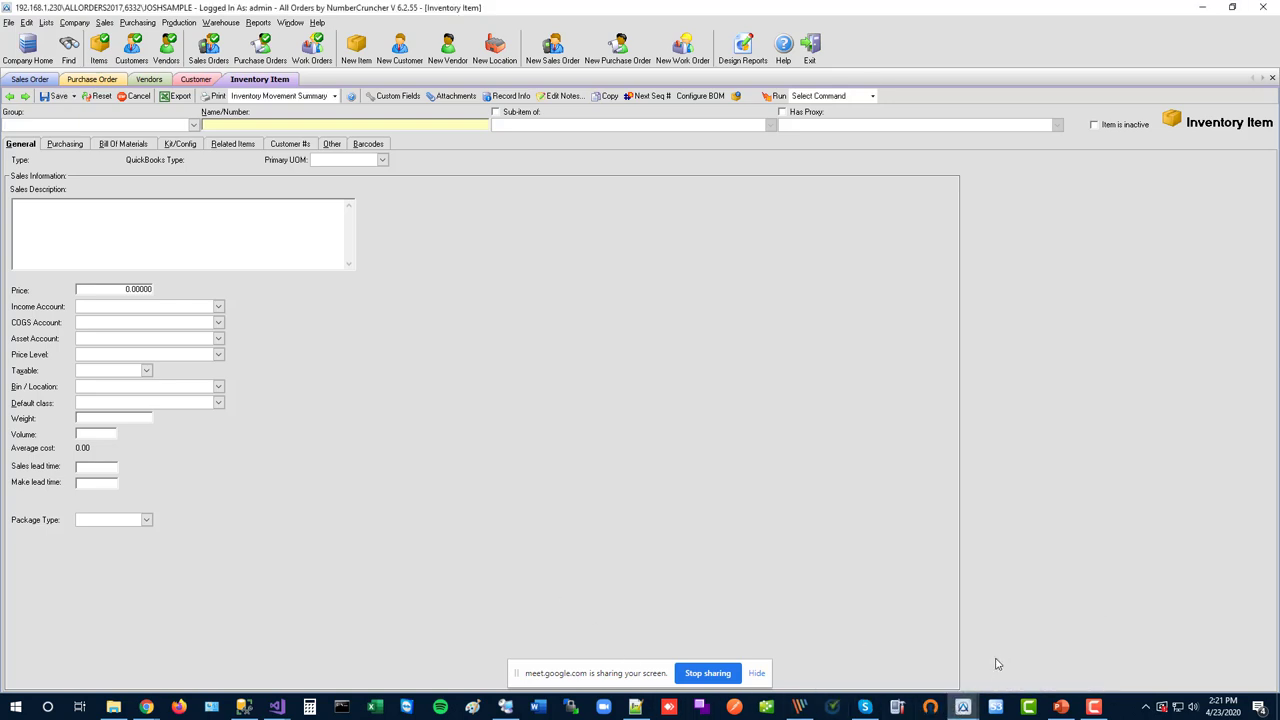
click(965, 707)
click(1006, 668)
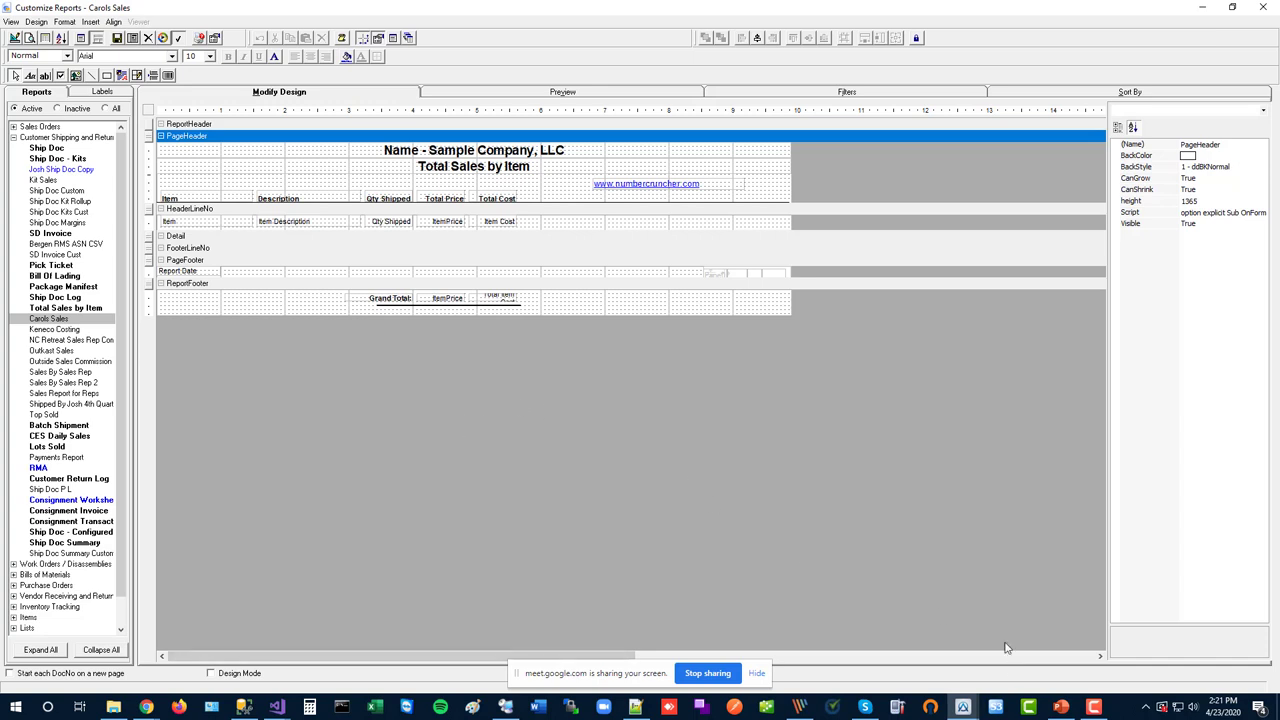
Switch to PowerPoint and read the slides on adding links, setting up default printers and reporting logging
click(1062, 707)
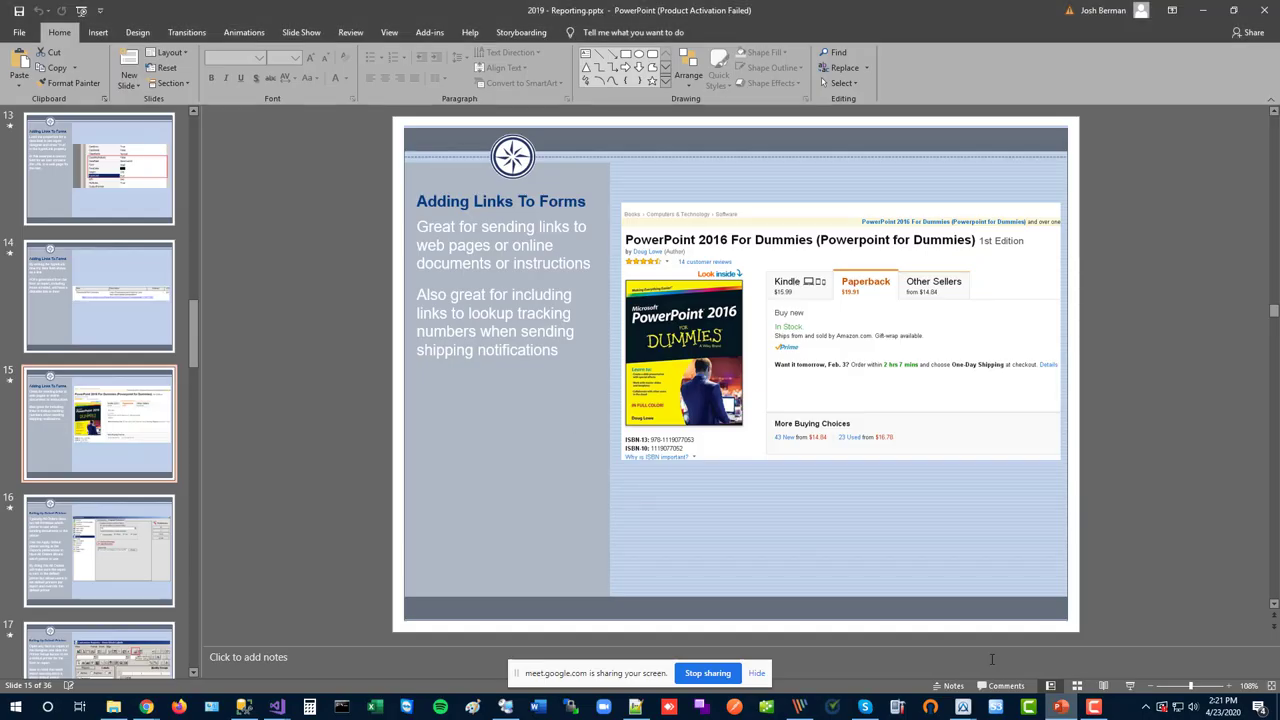
click(100, 550)
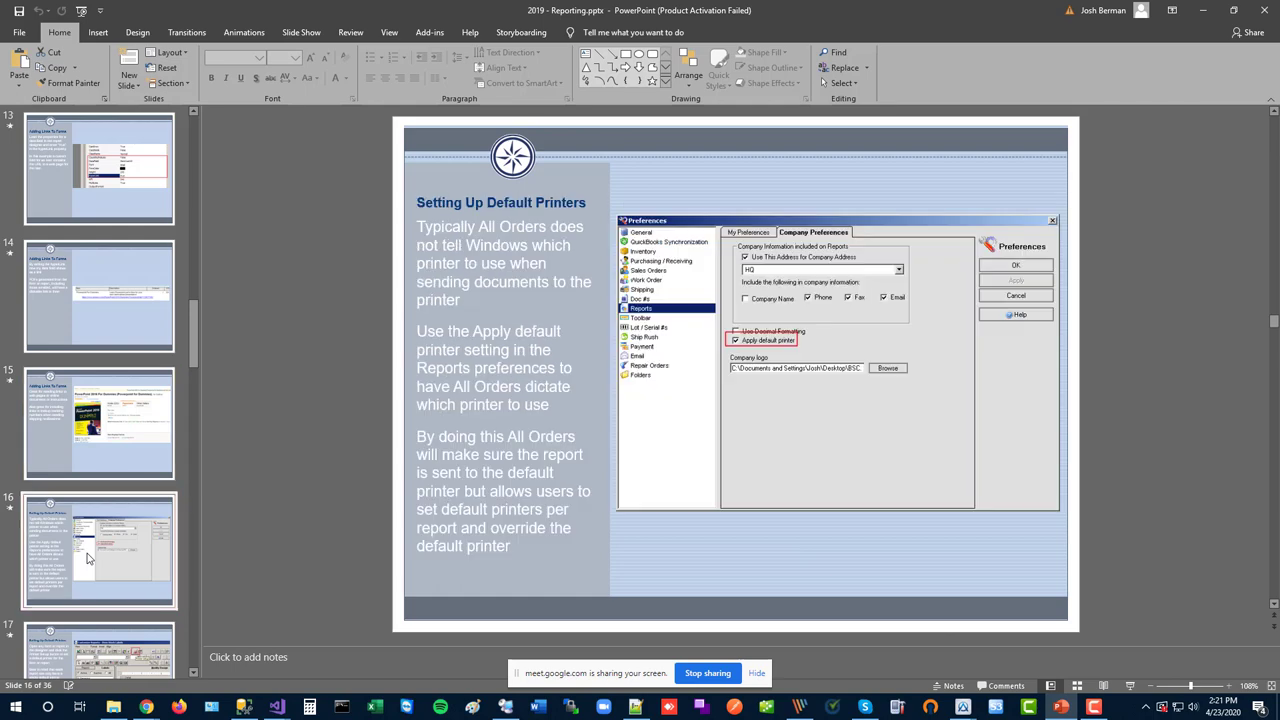
click(108, 300)
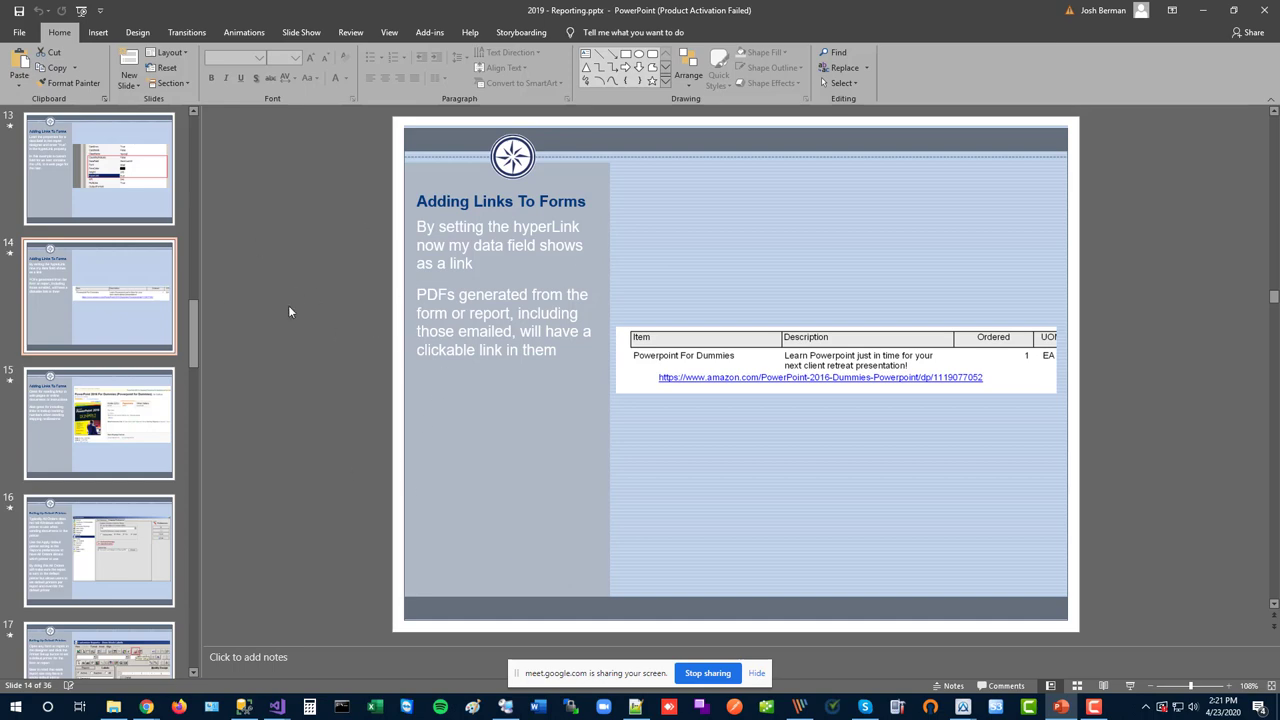
click(83, 425)
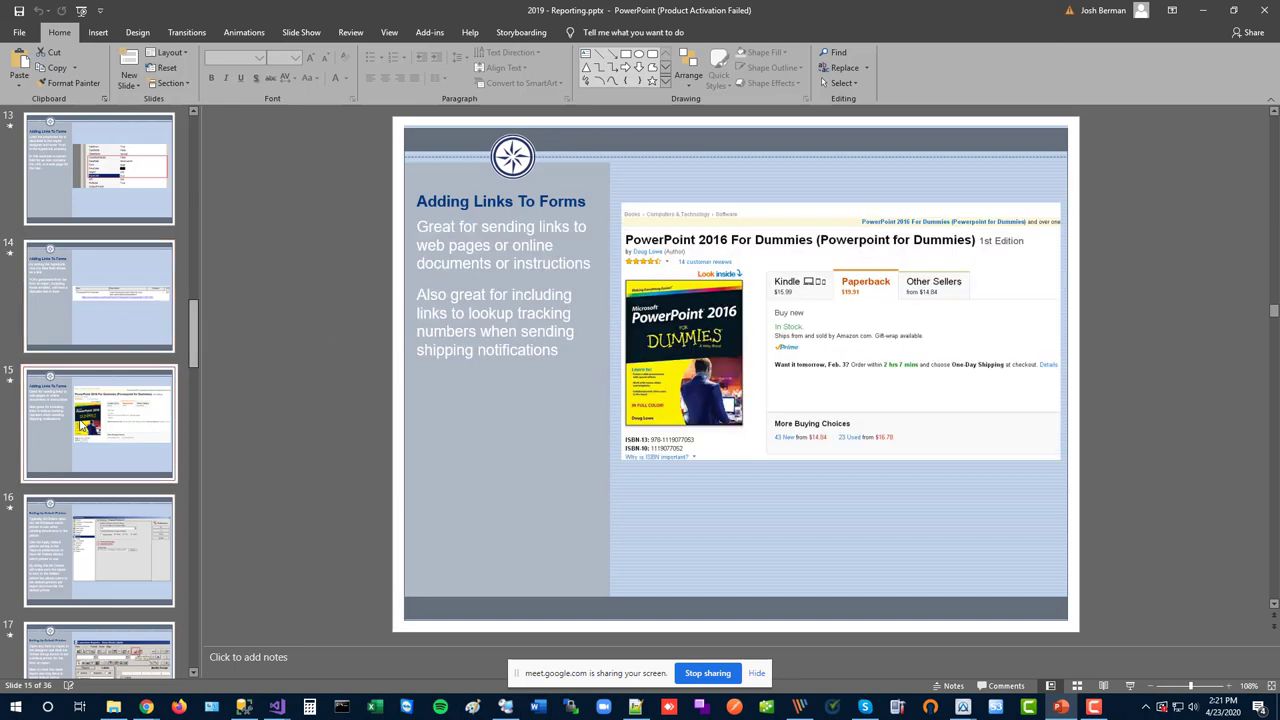
click(96, 561)
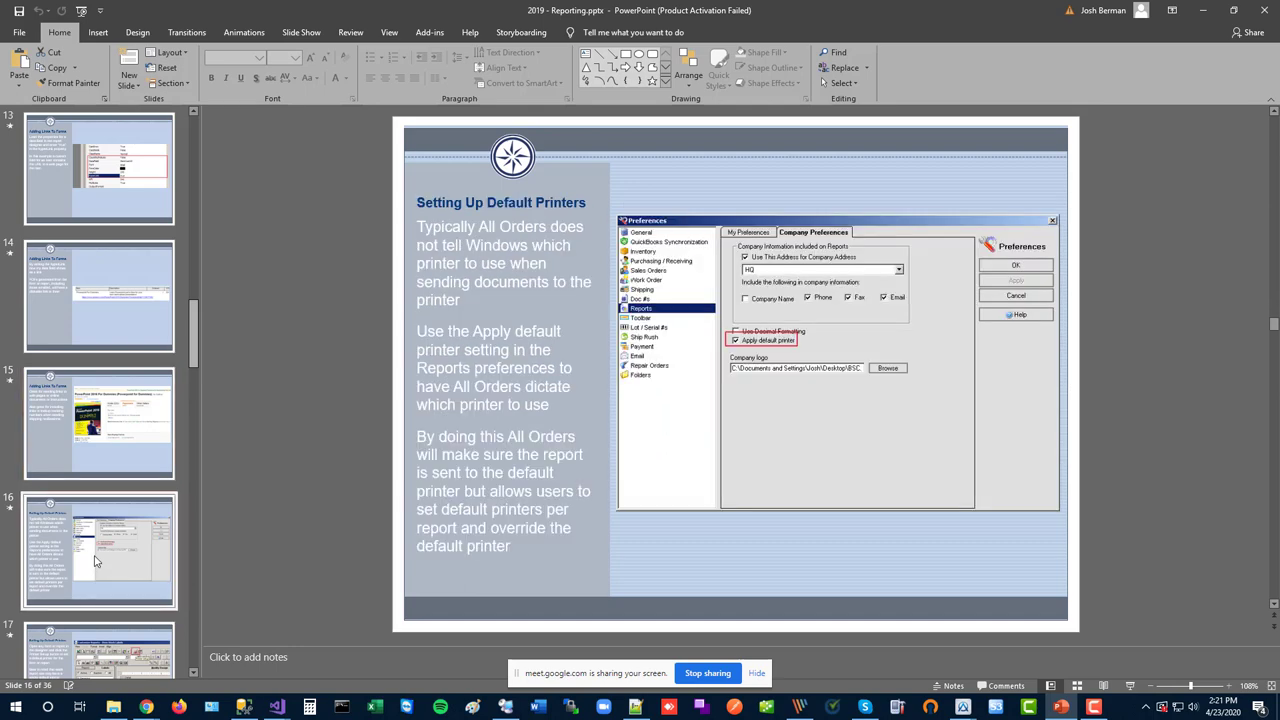
click(88, 630)
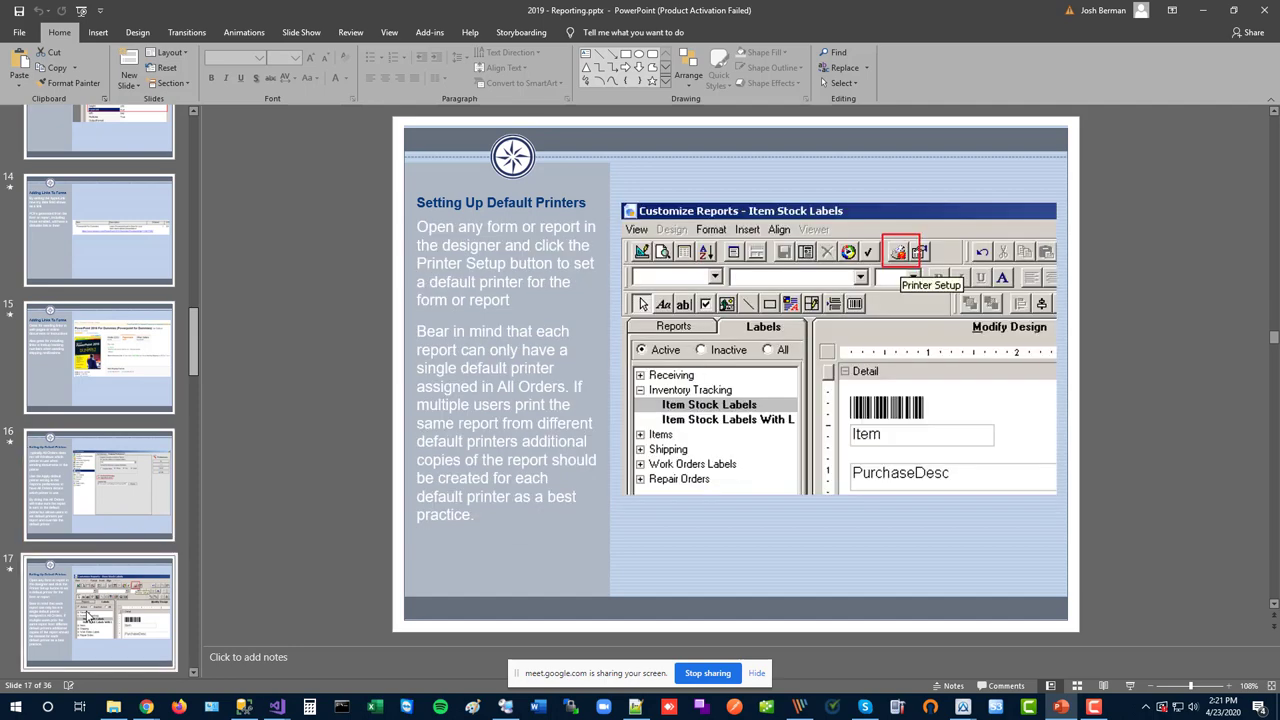
scroll(88, 615, down, 4)
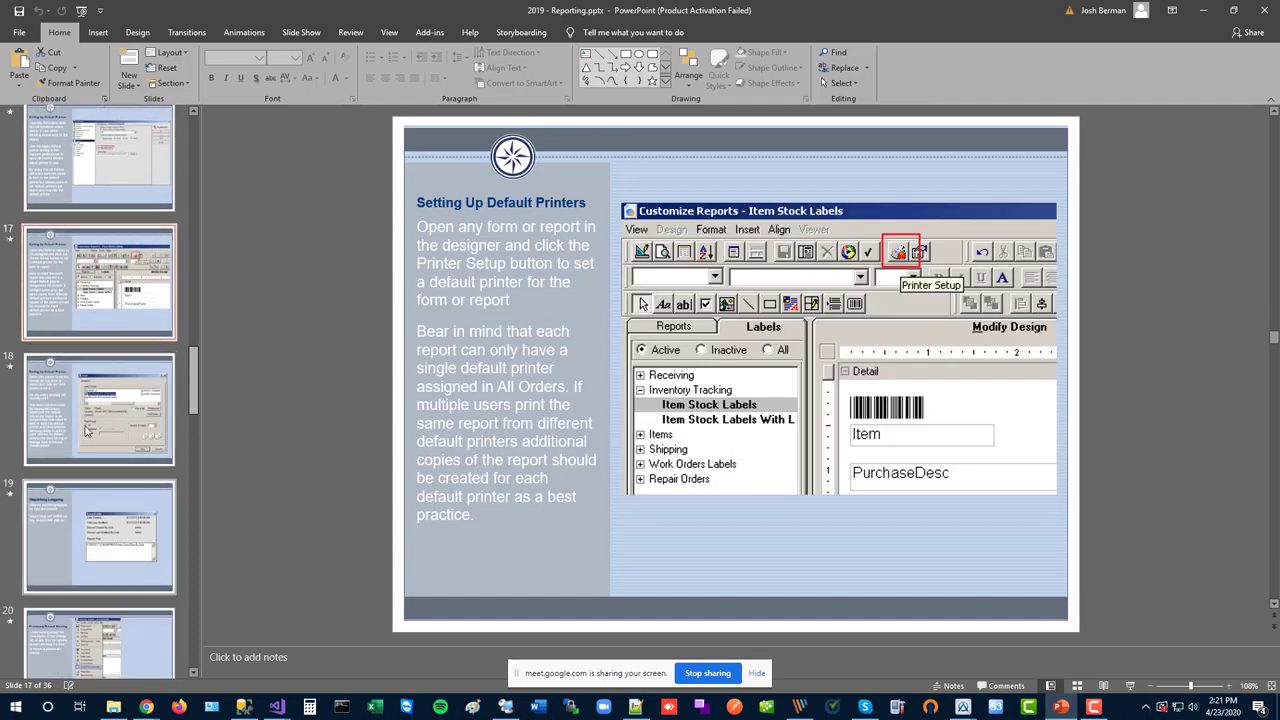
click(88, 413)
click(85, 516)
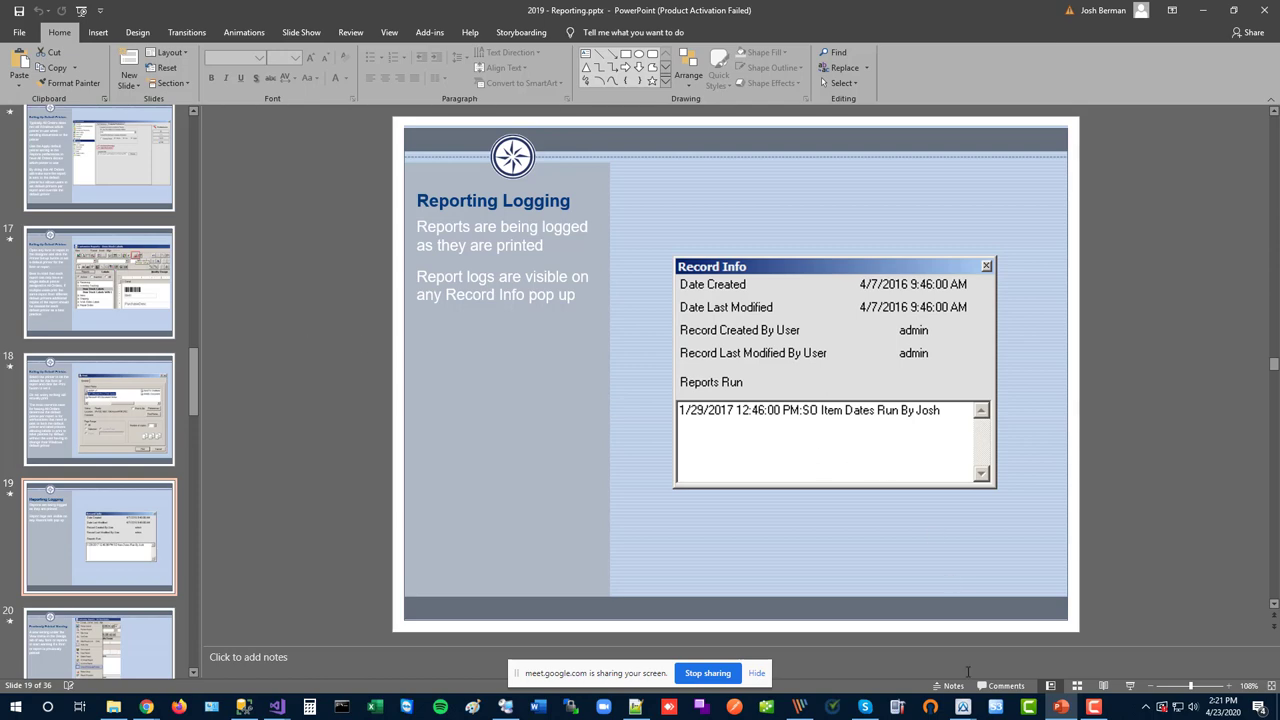
Switch to the open sales order in All Orders and examine its Record Info
mouse_move(963, 707)
click(890, 664)
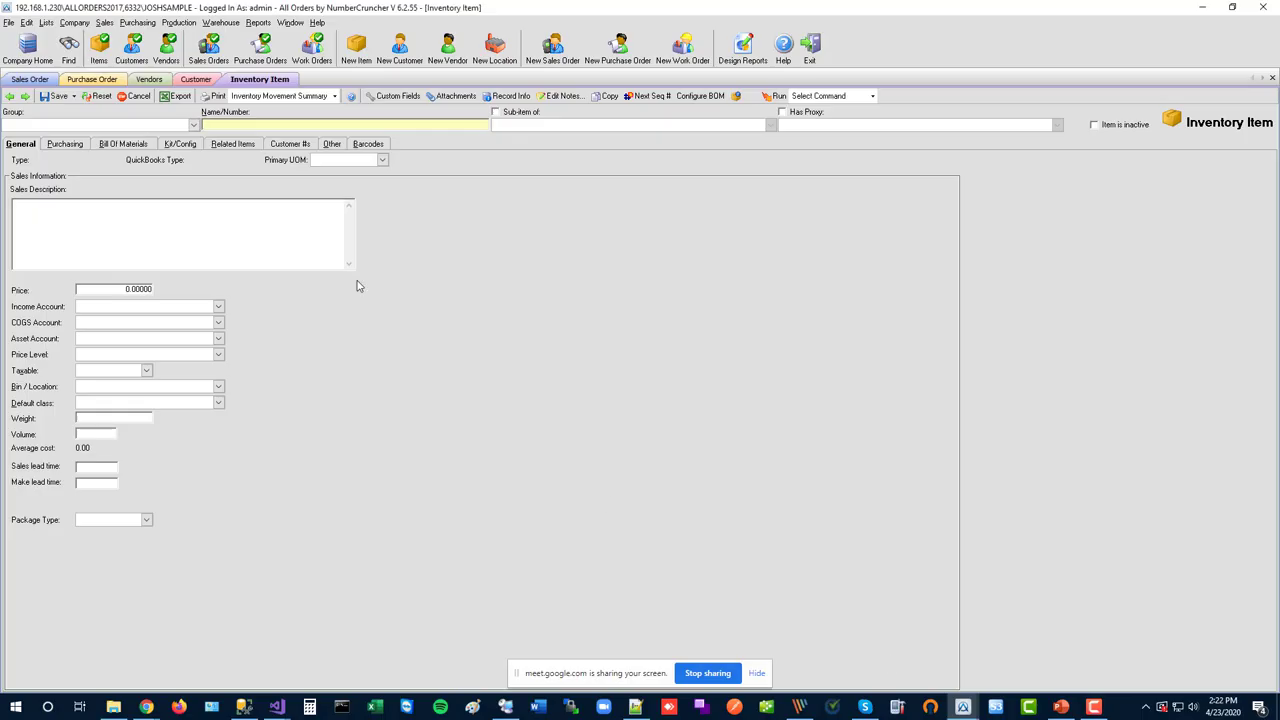
click(30, 80)
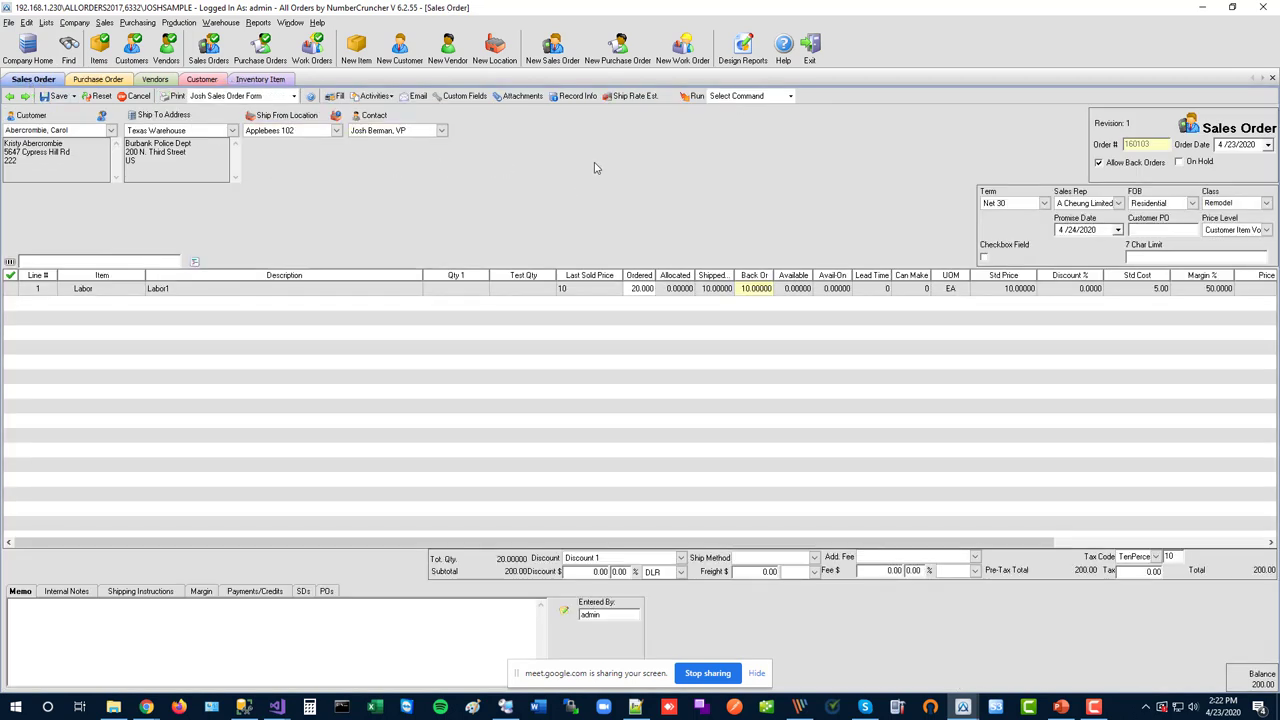
click(576, 96)
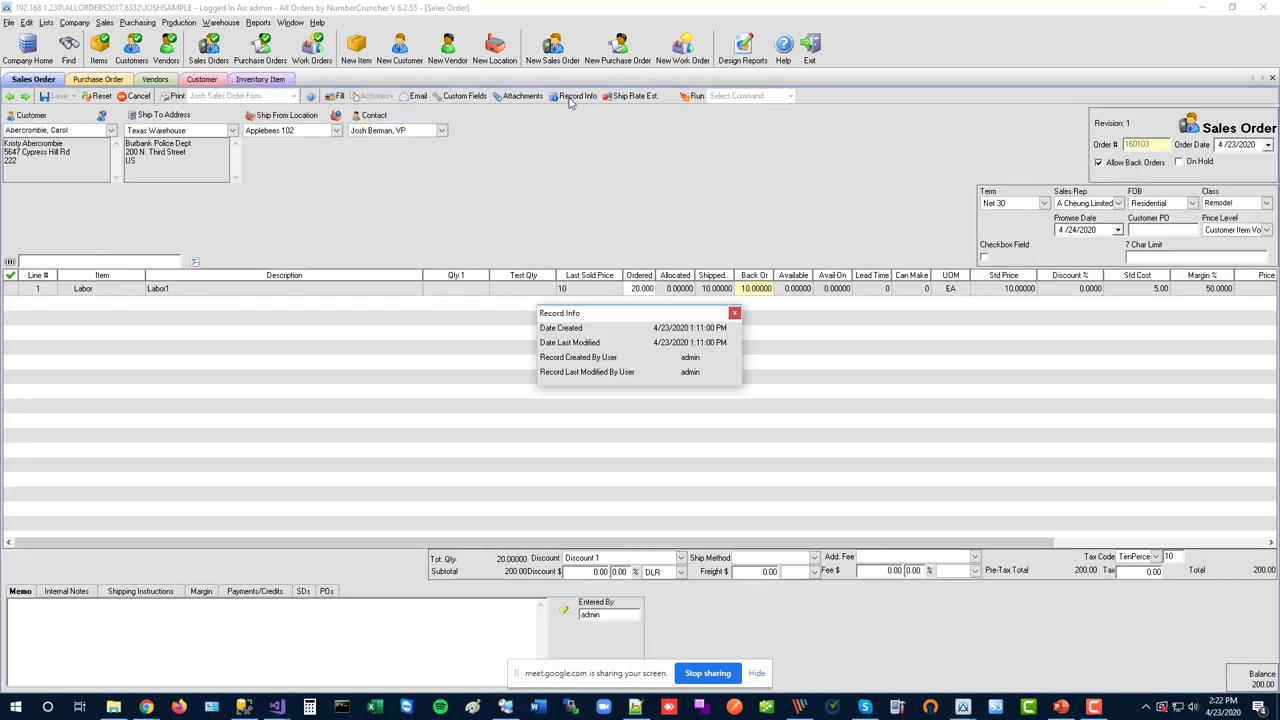
click(735, 314)
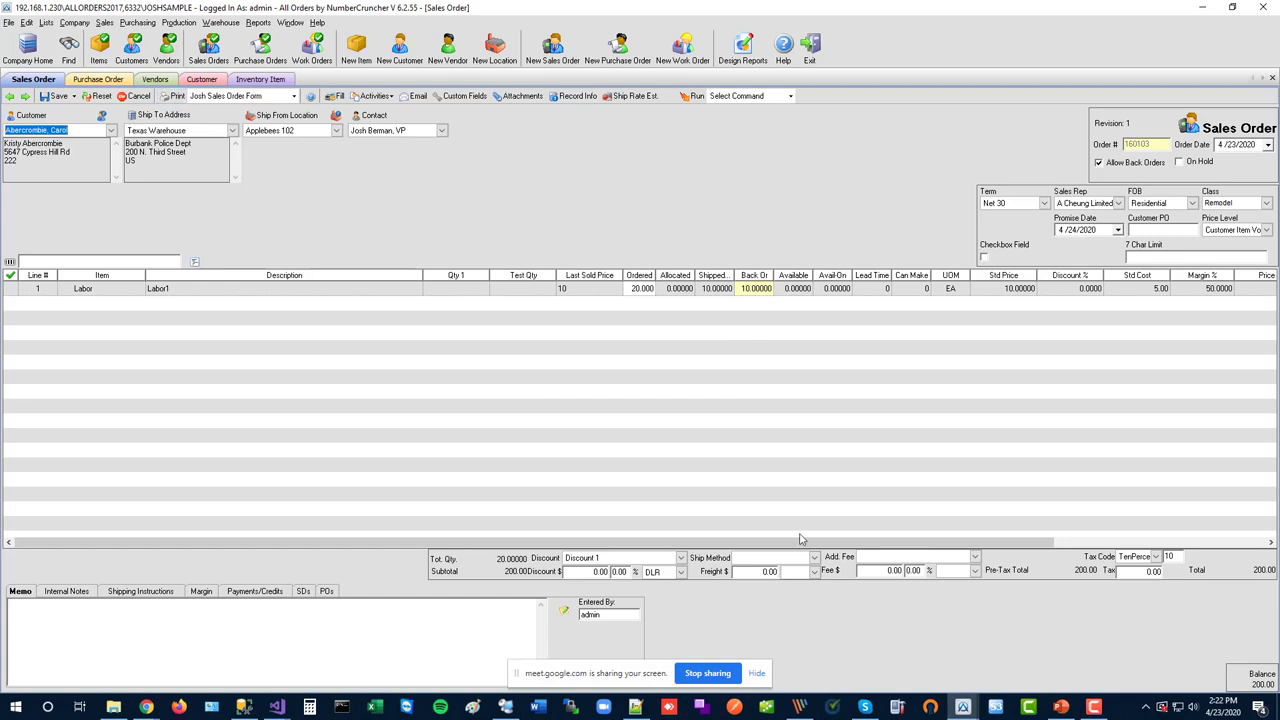
Switch to PowerPoint and look at the Previously Printed Warning slide, returning to Reporting Logging
click(1062, 708)
click(87, 633)
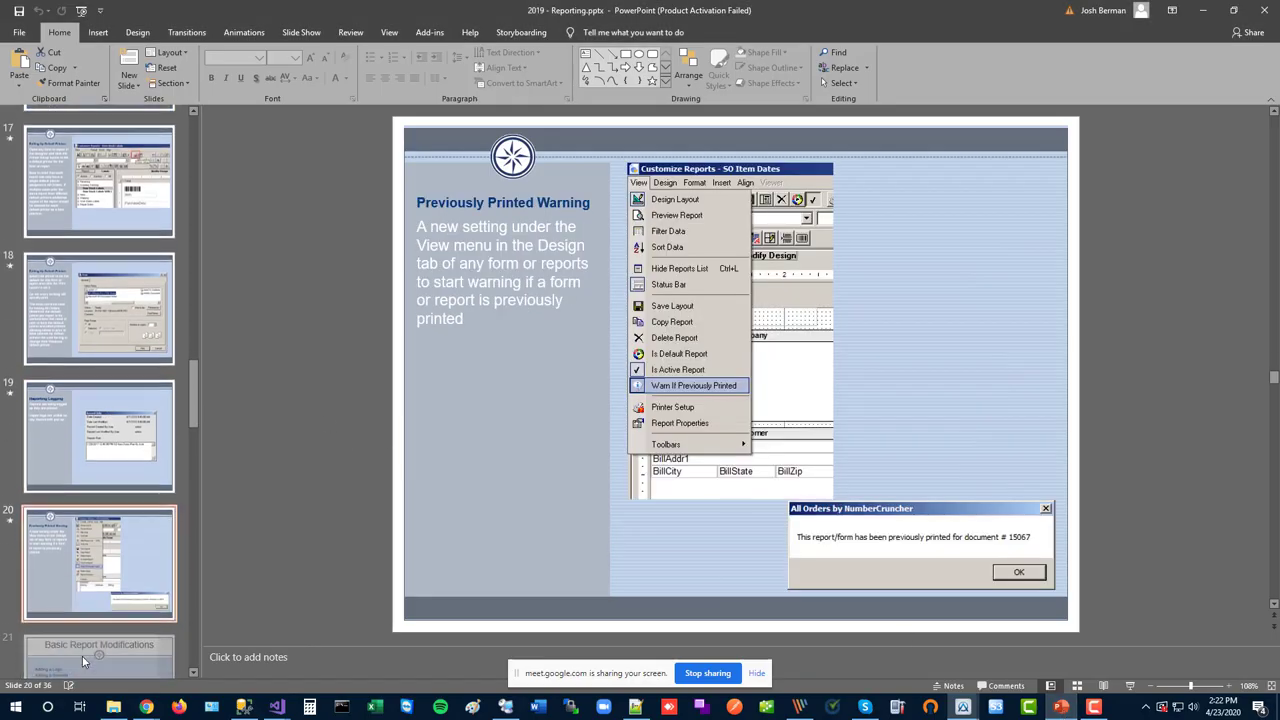
key(Up)
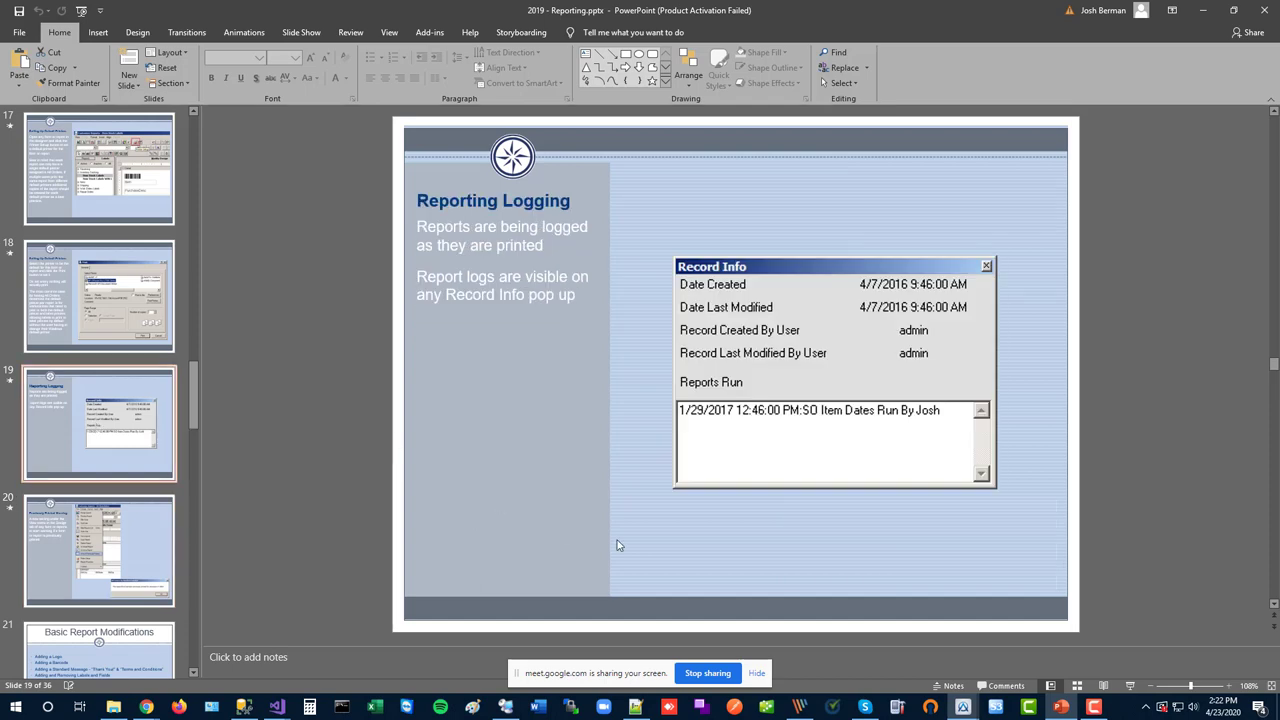
Return to the open sales order in All Orders and print its selected form on the Brother MFC-9340CDW Printer
click(963, 708)
click(923, 655)
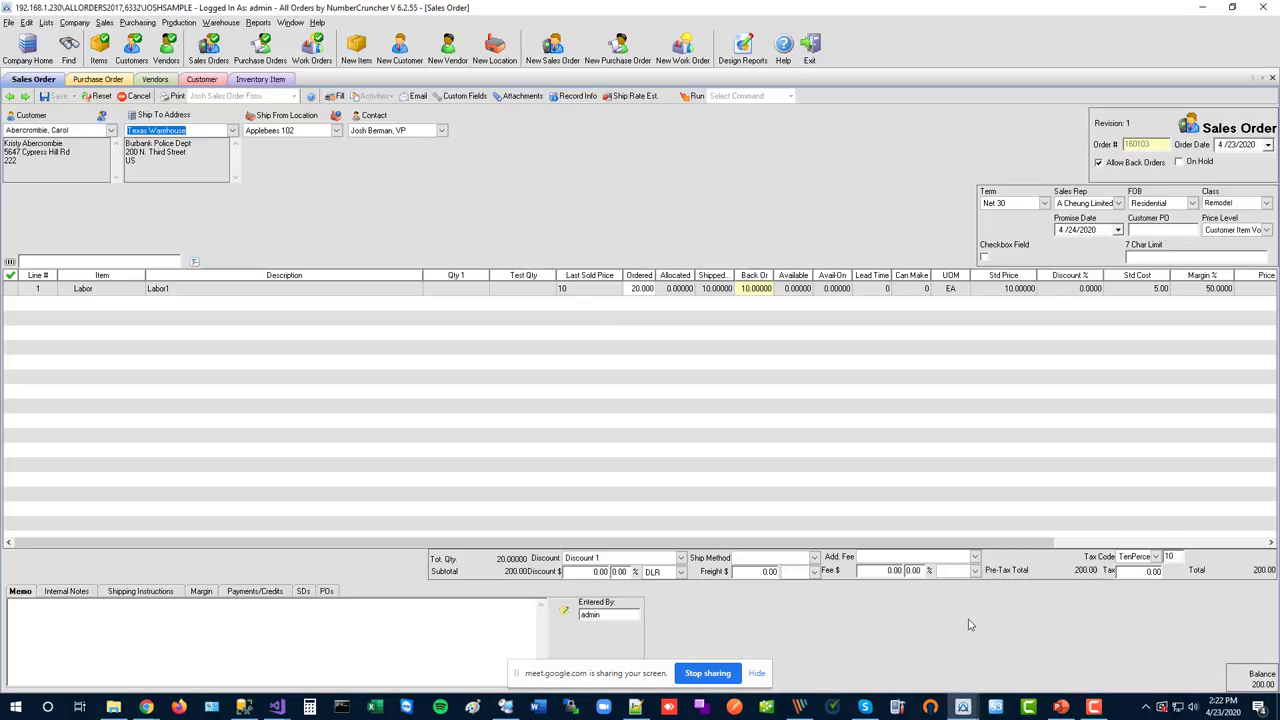
click(174, 96)
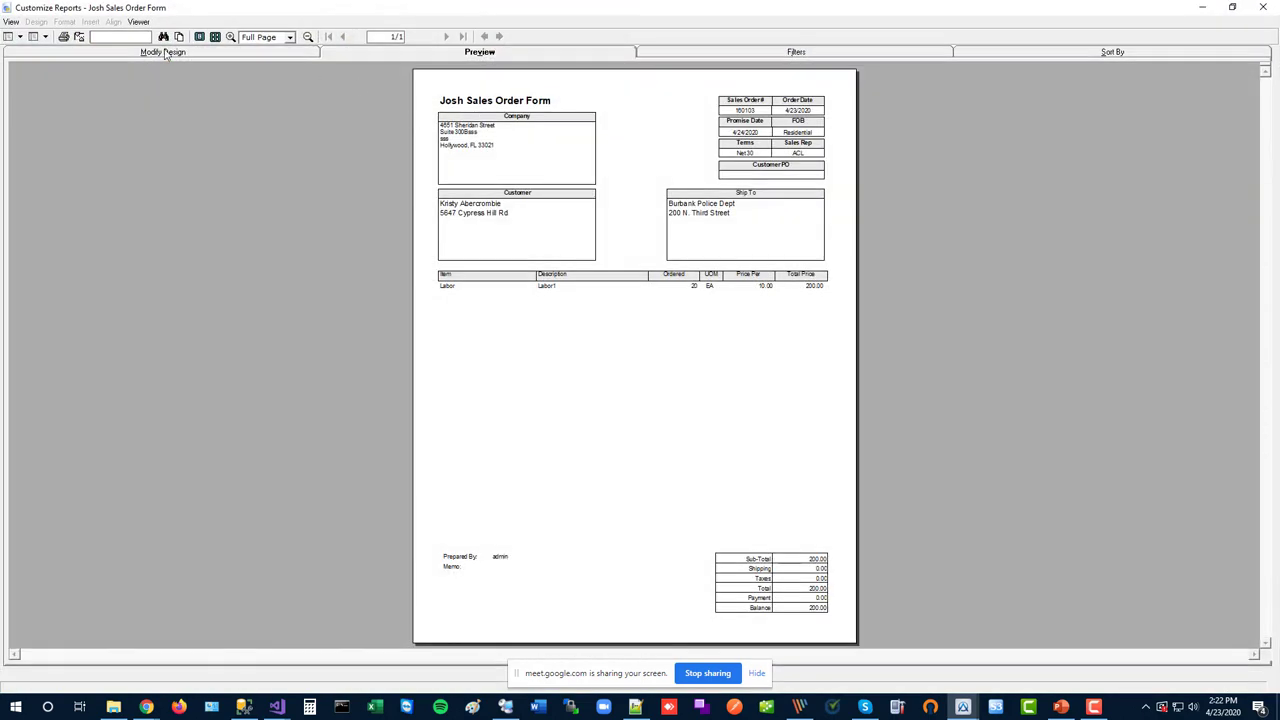
click(62, 36)
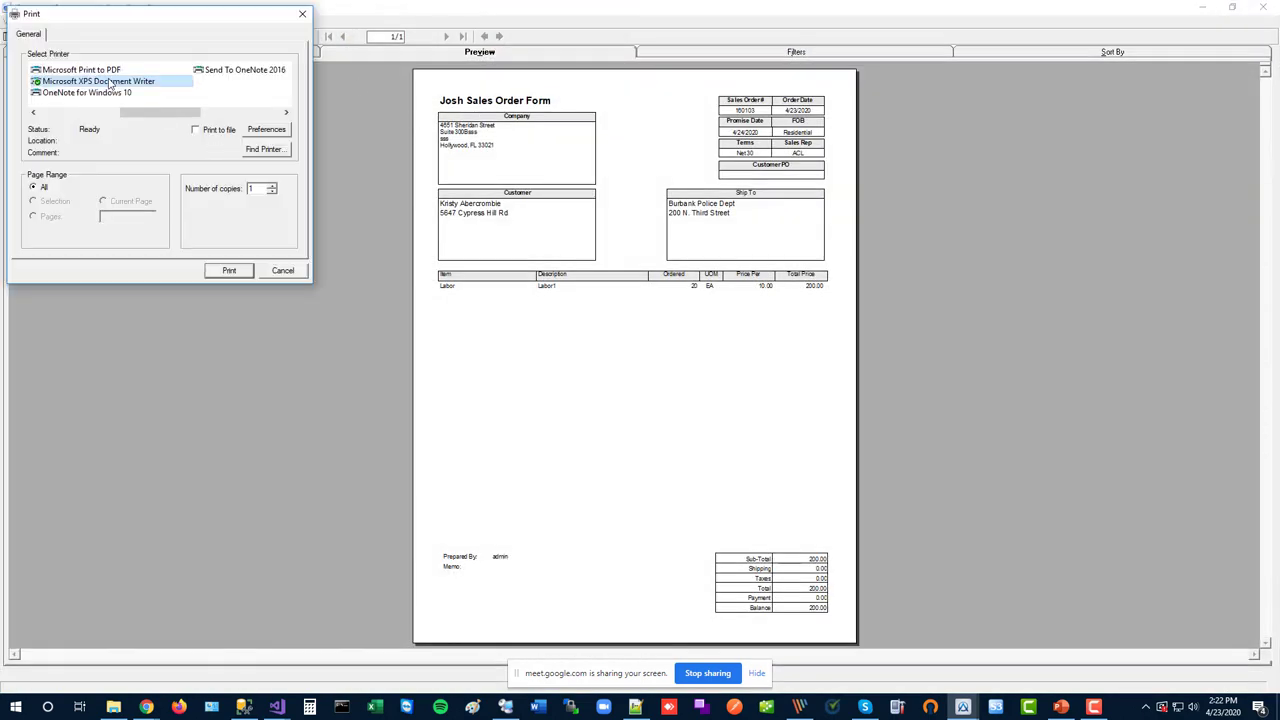
click(80, 113)
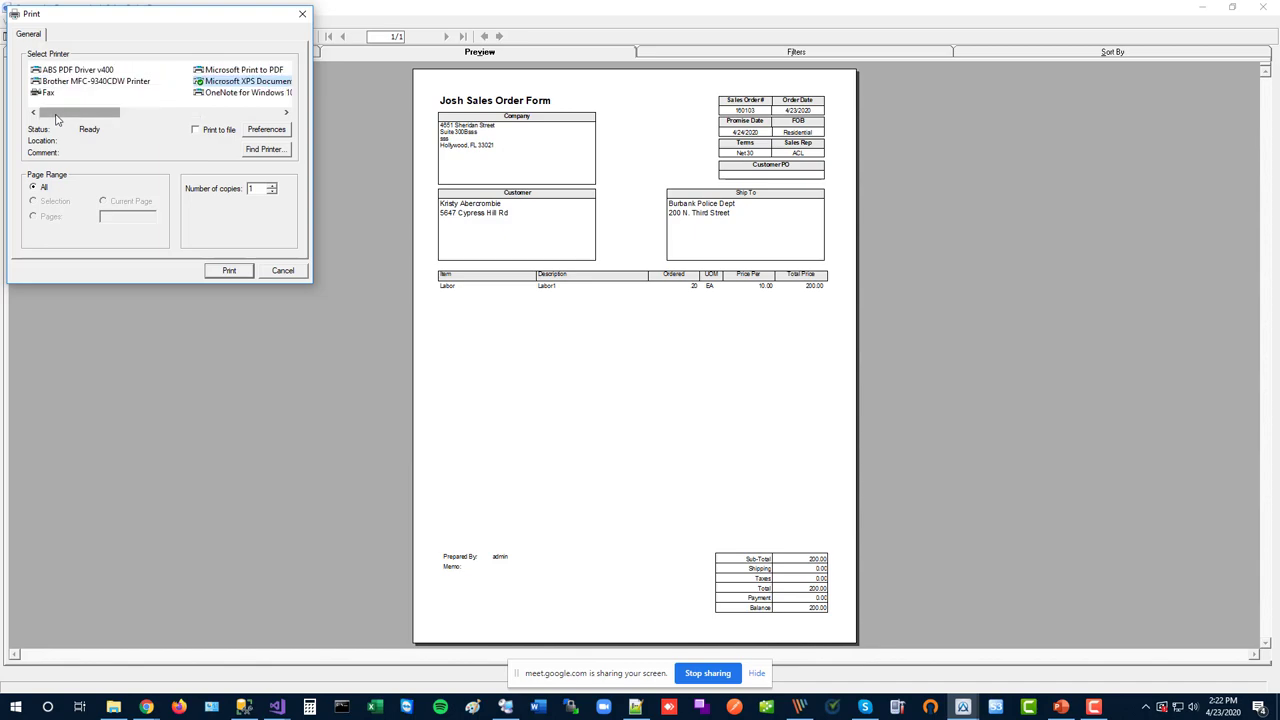
click(87, 84)
click(229, 271)
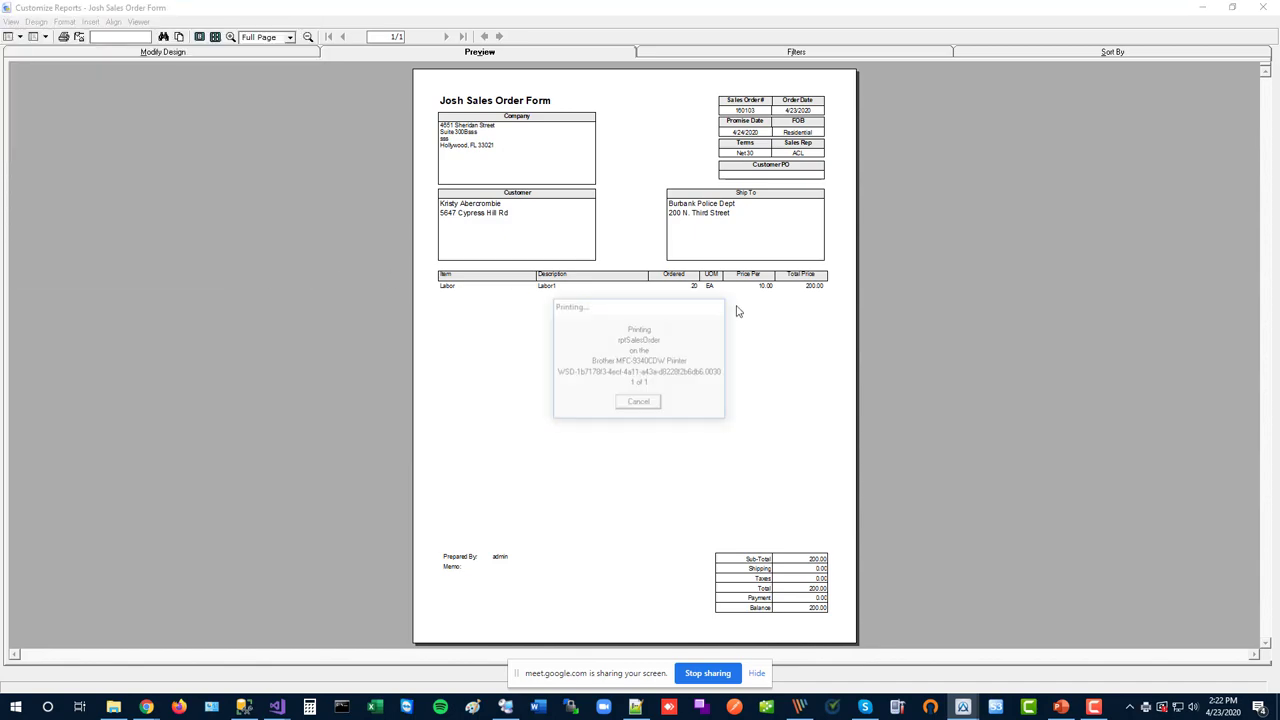
Close the form preview and review the Reports Run log in the sales order's Record Info
click(1263, 7)
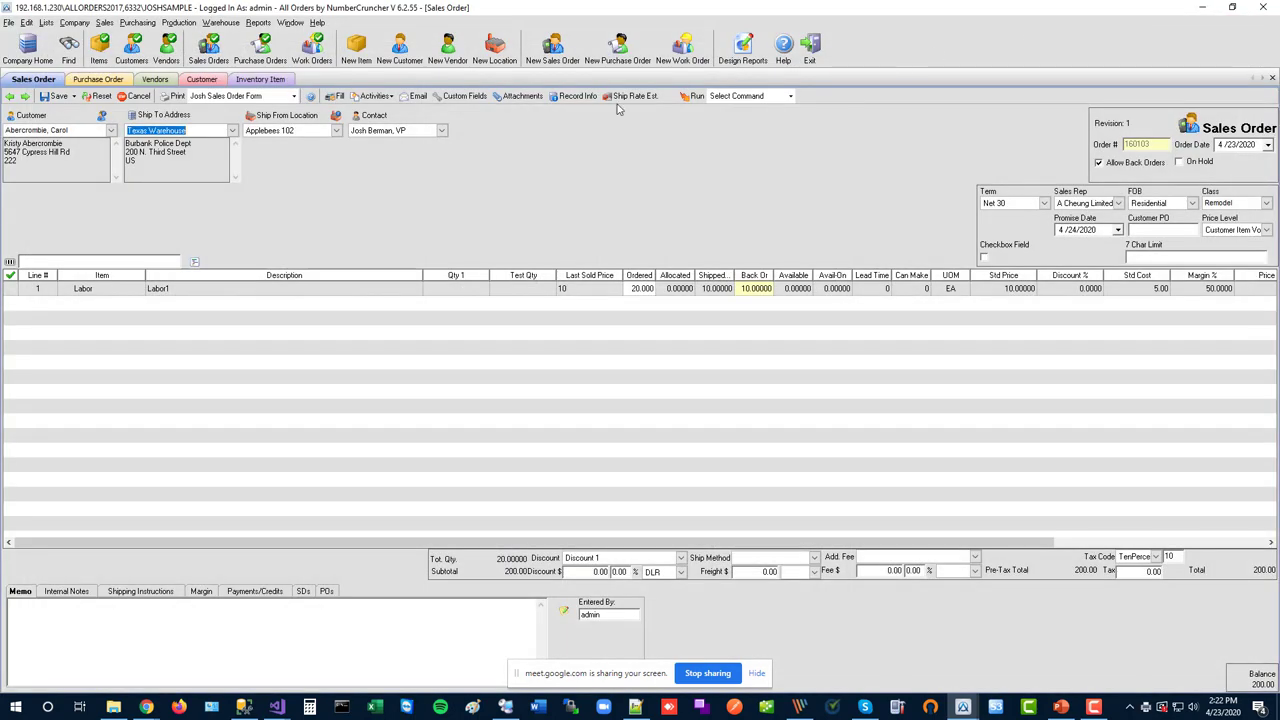
click(561, 101)
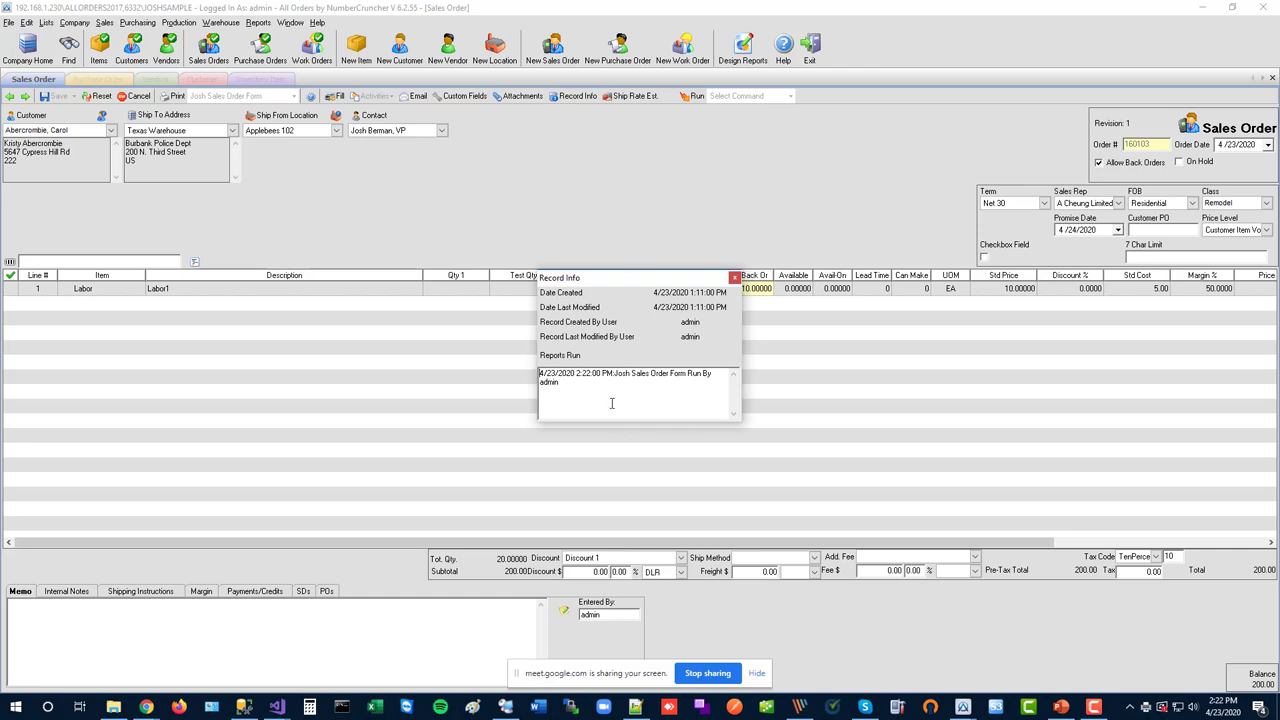
drag(596, 398, 362, 362)
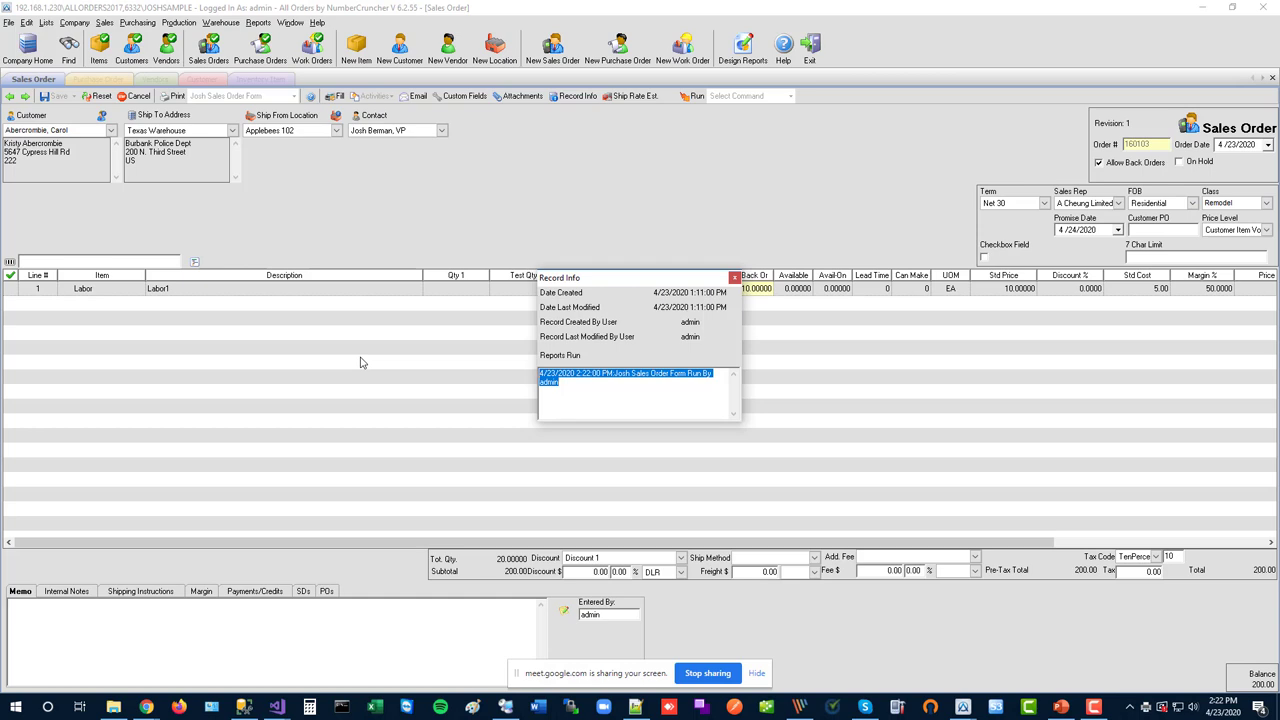
click(736, 278)
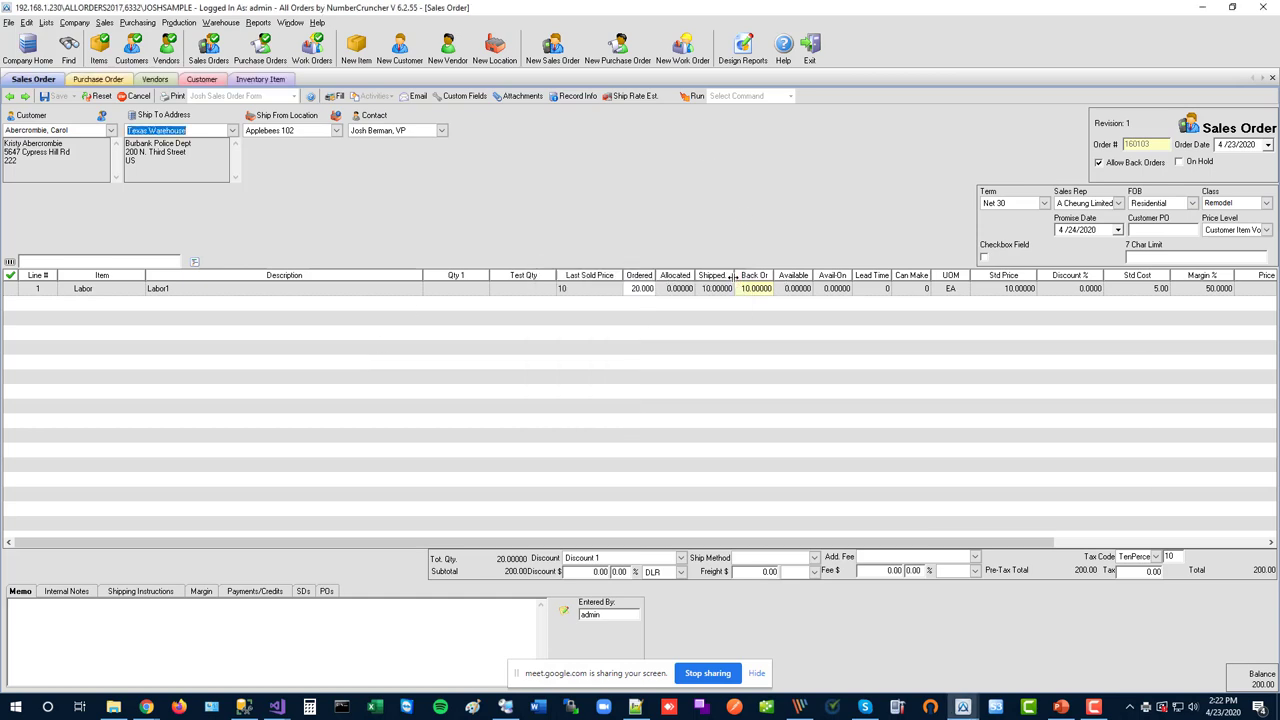
click(573, 96)
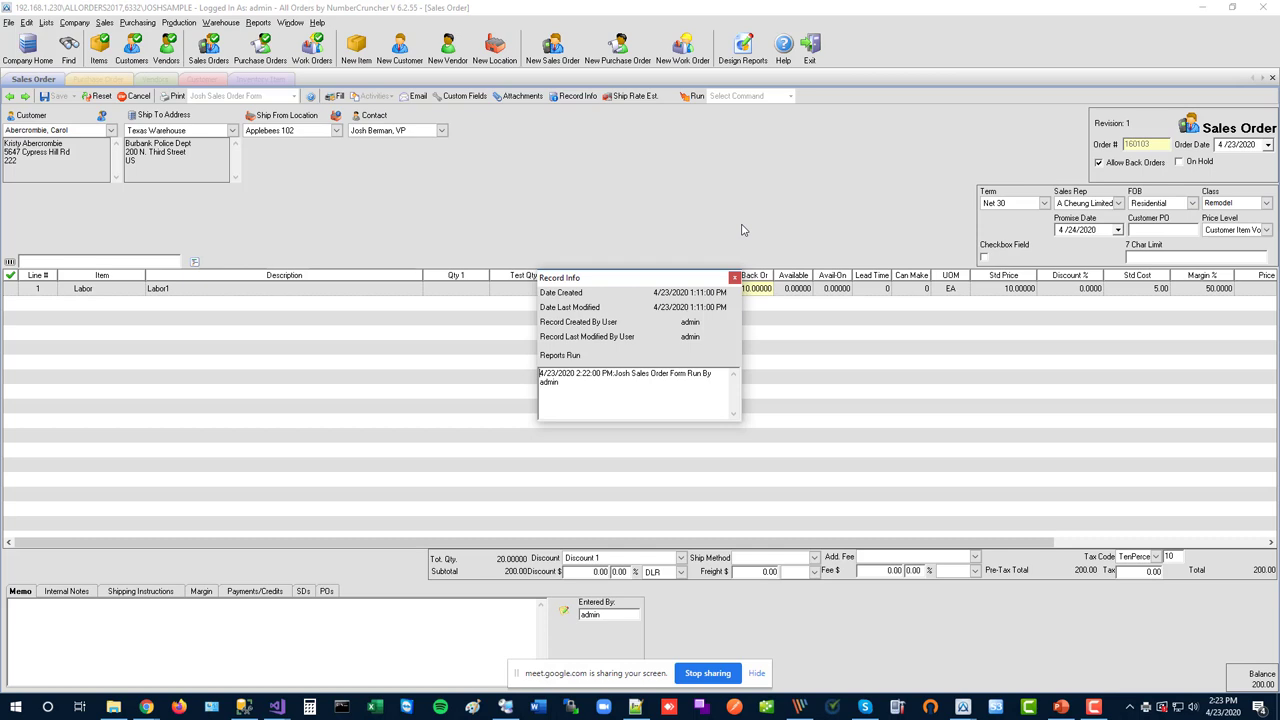
click(734, 278)
key(Tab)
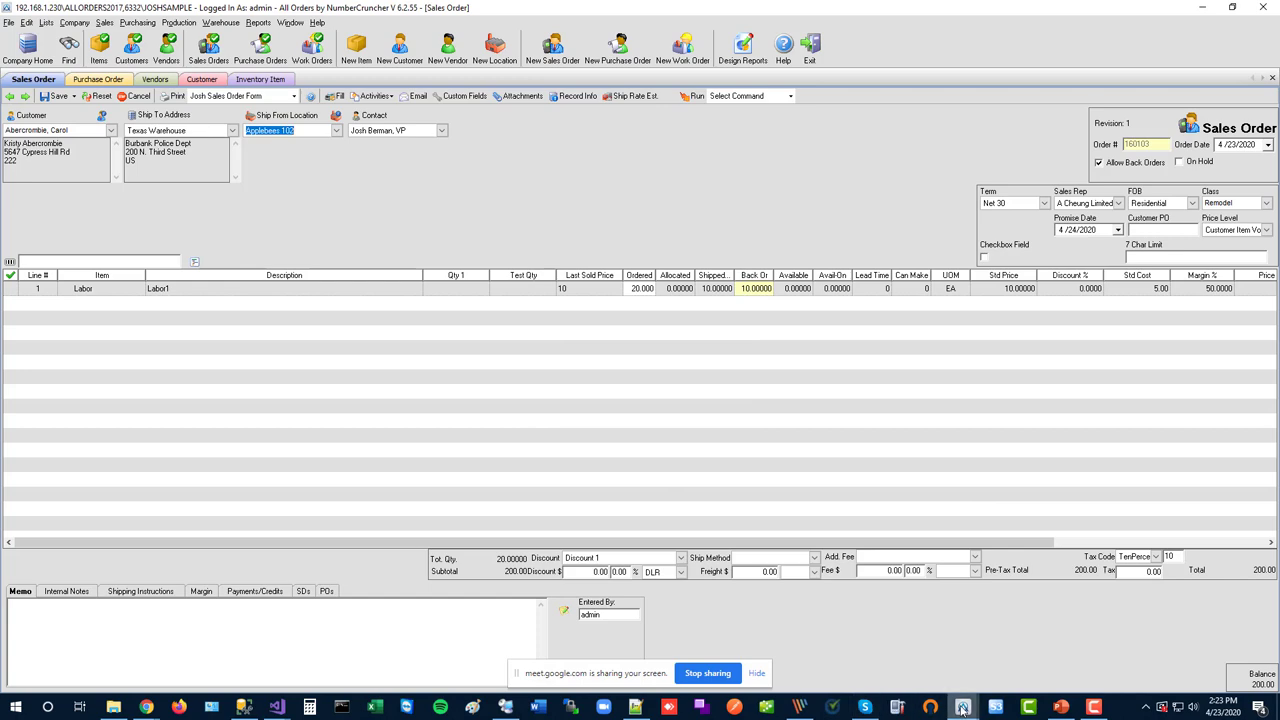
Switch to the Customize Reports window and open the SD Invoice Cust report, discarding the changes to Carols Sales
mouse_move(964, 706)
click(1050, 643)
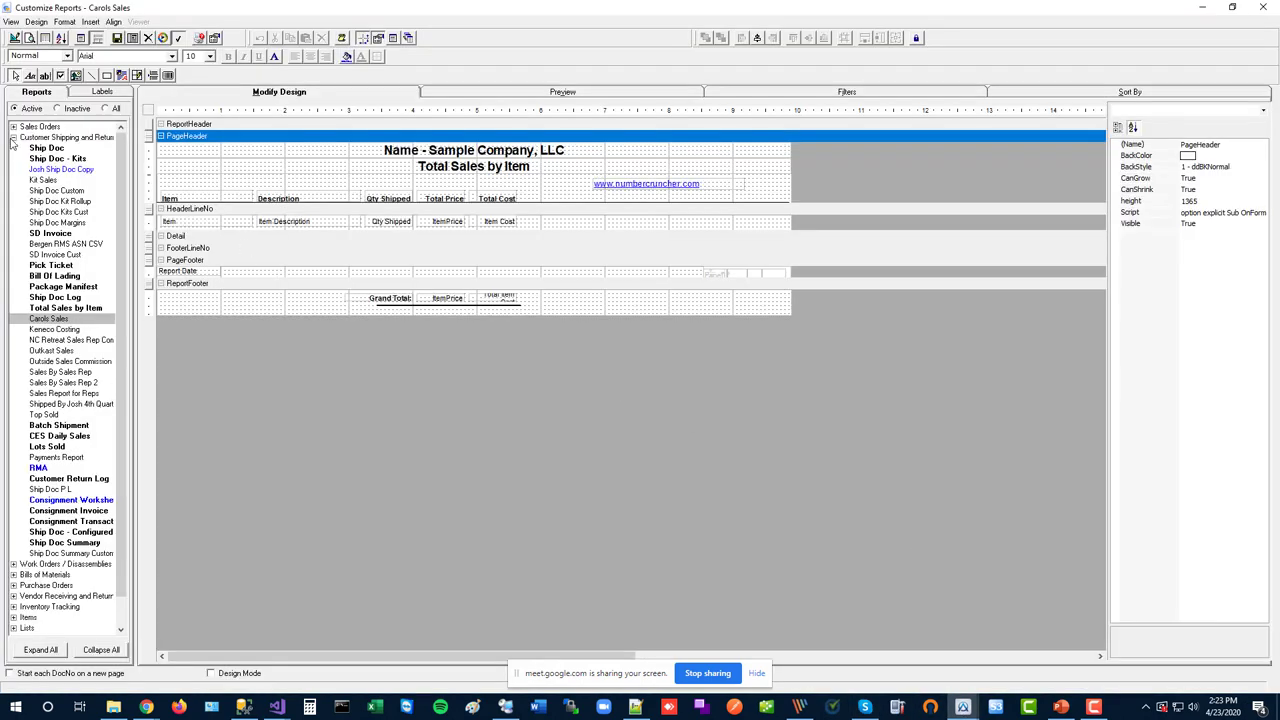
click(66, 254)
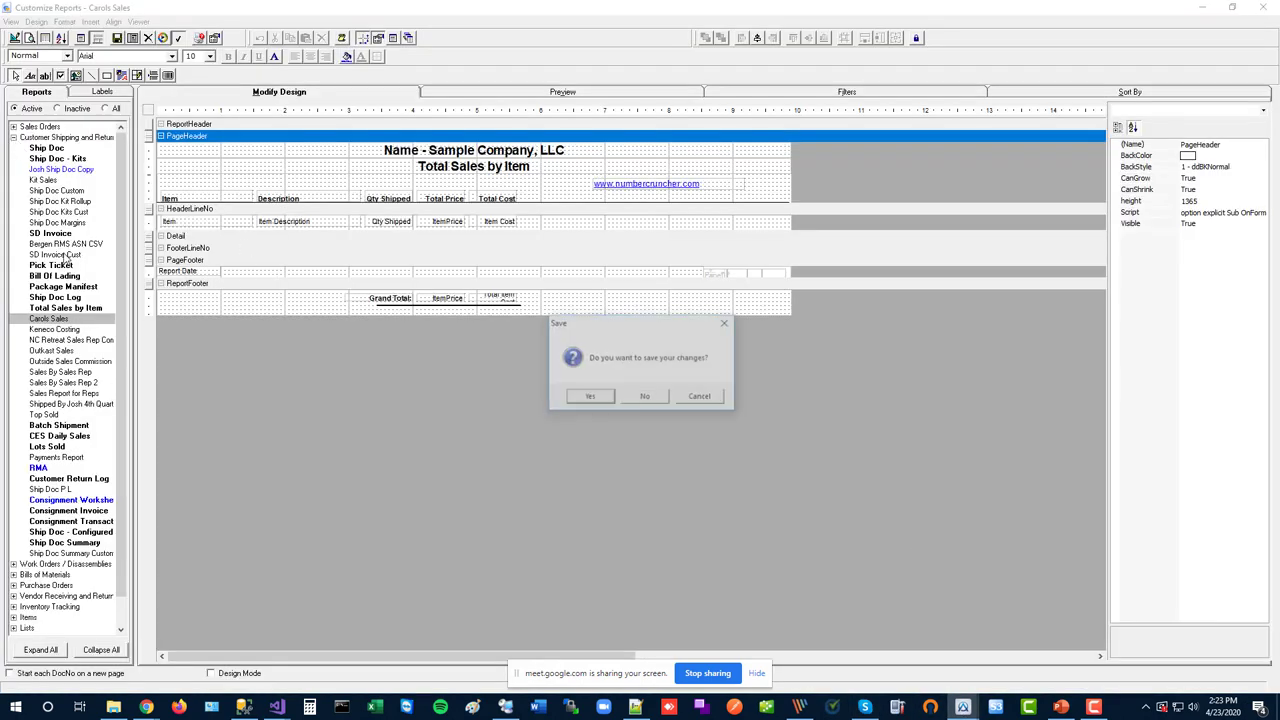
click(650, 398)
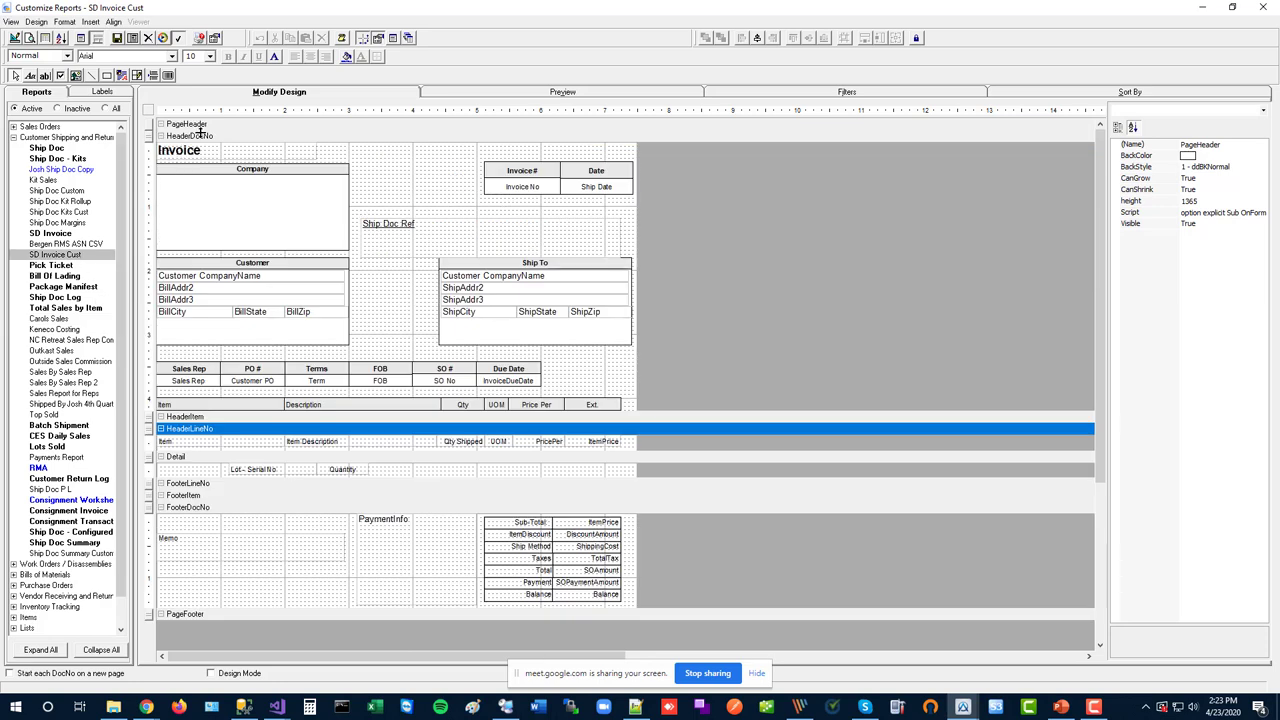
Turn on Warn If Previously Printed for the SD Invoice Cust report
click(12, 22)
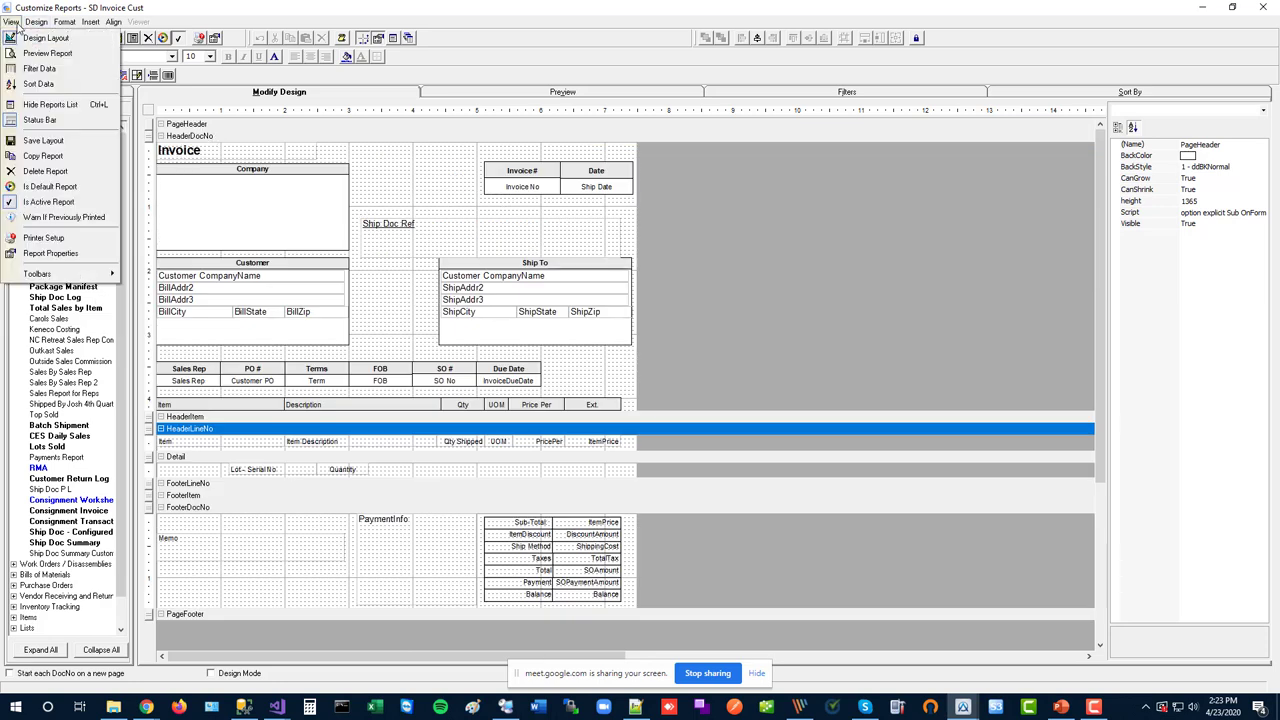
click(105, 226)
click(12, 22)
click(100, 224)
click(12, 26)
click(104, 219)
click(8, 22)
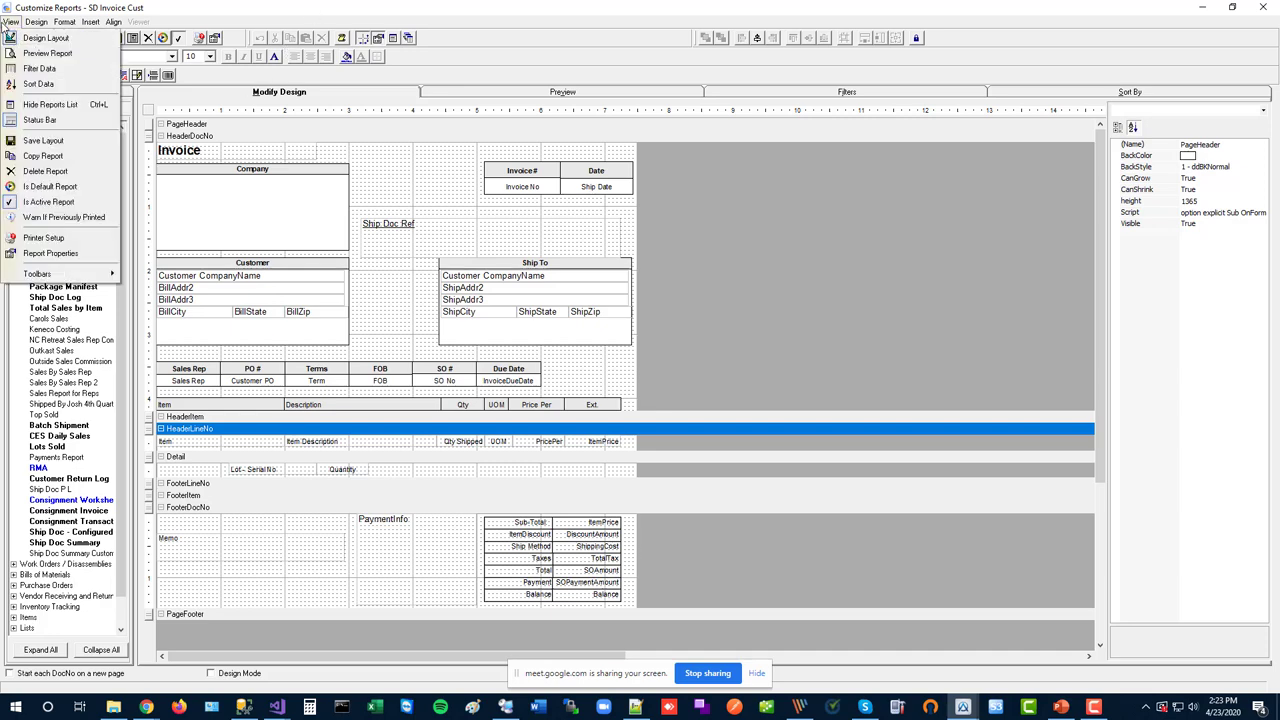
click(97, 219)
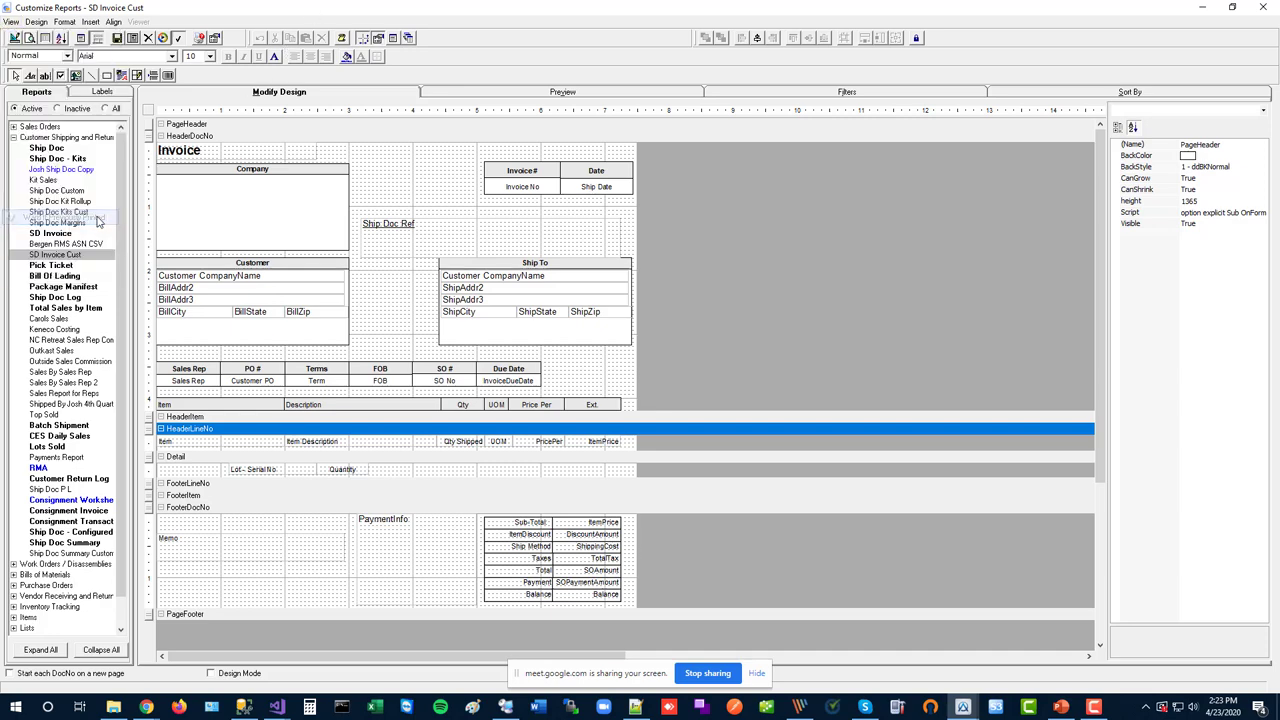
click(8, 22)
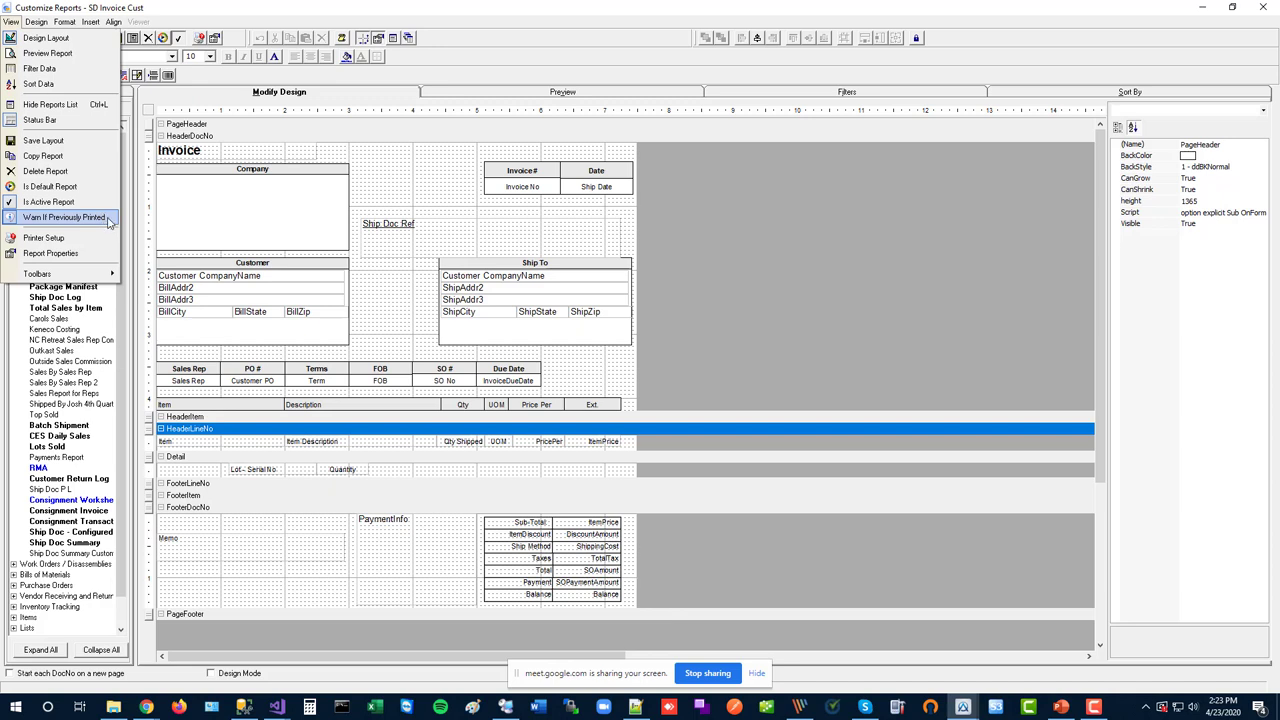
Switch to PowerPoint and read the Previously Printed Warning and Basic Report Modifications slides
click(1060, 708)
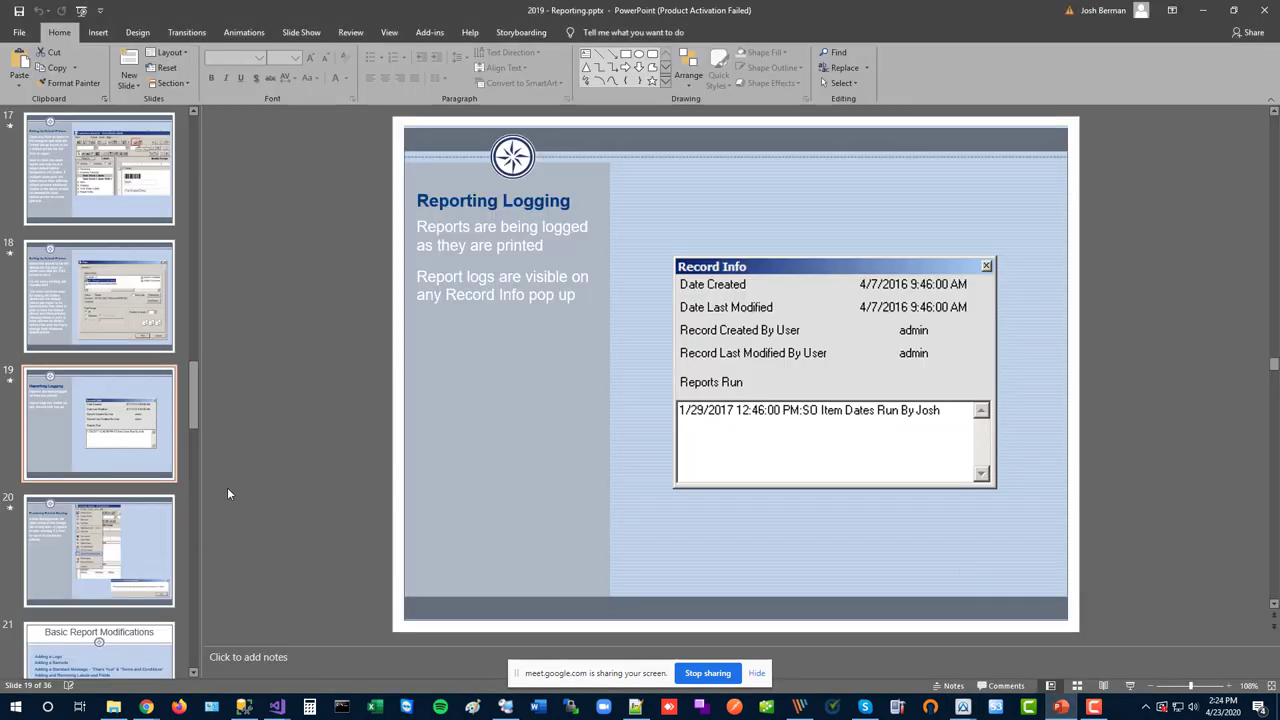
click(90, 542)
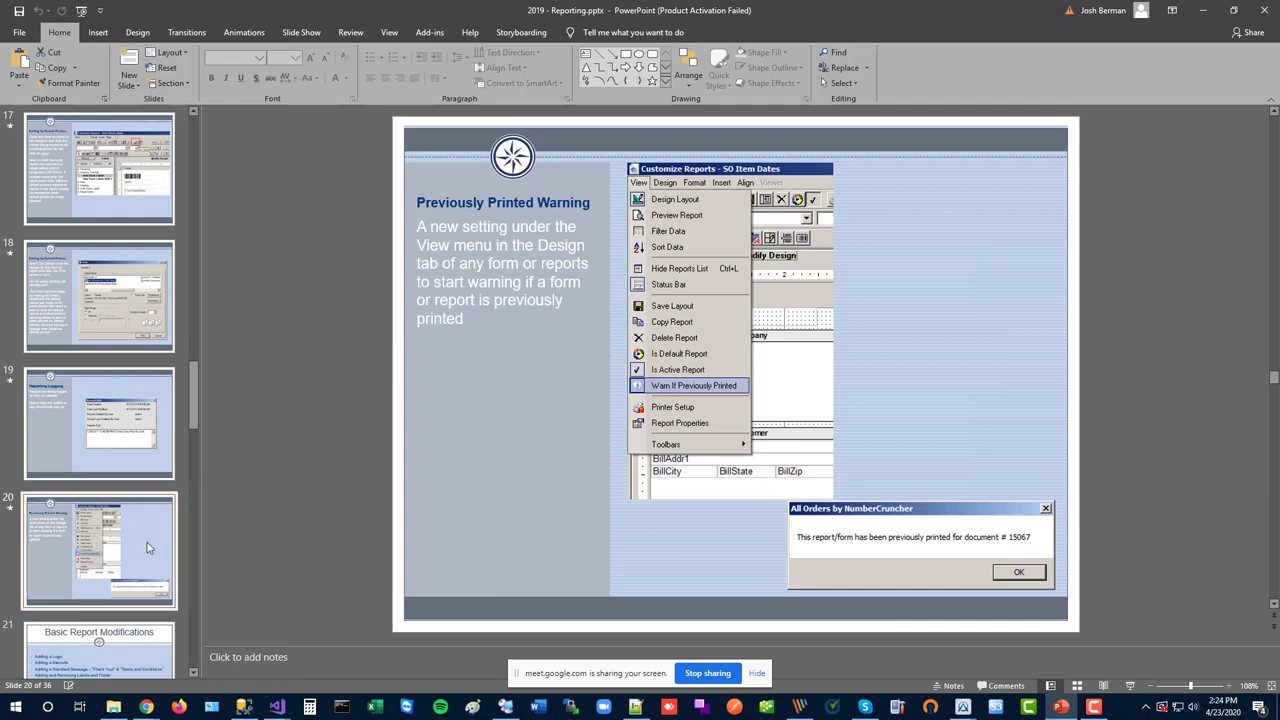
scroll(150, 549, down, 1)
scroll(393, 443, down, 1)
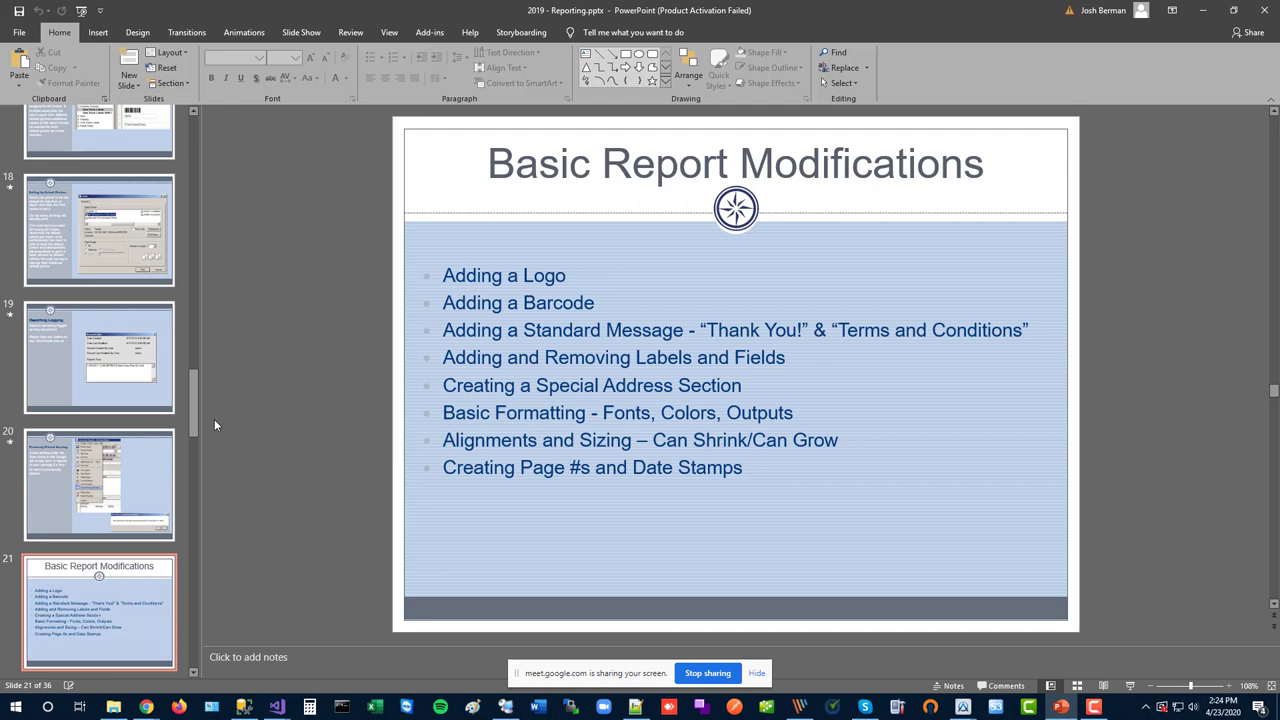
Look through the Report Sections, Report Properties List and Modifying Example slides, ending on Report Sections
drag(197, 400, 197, 448)
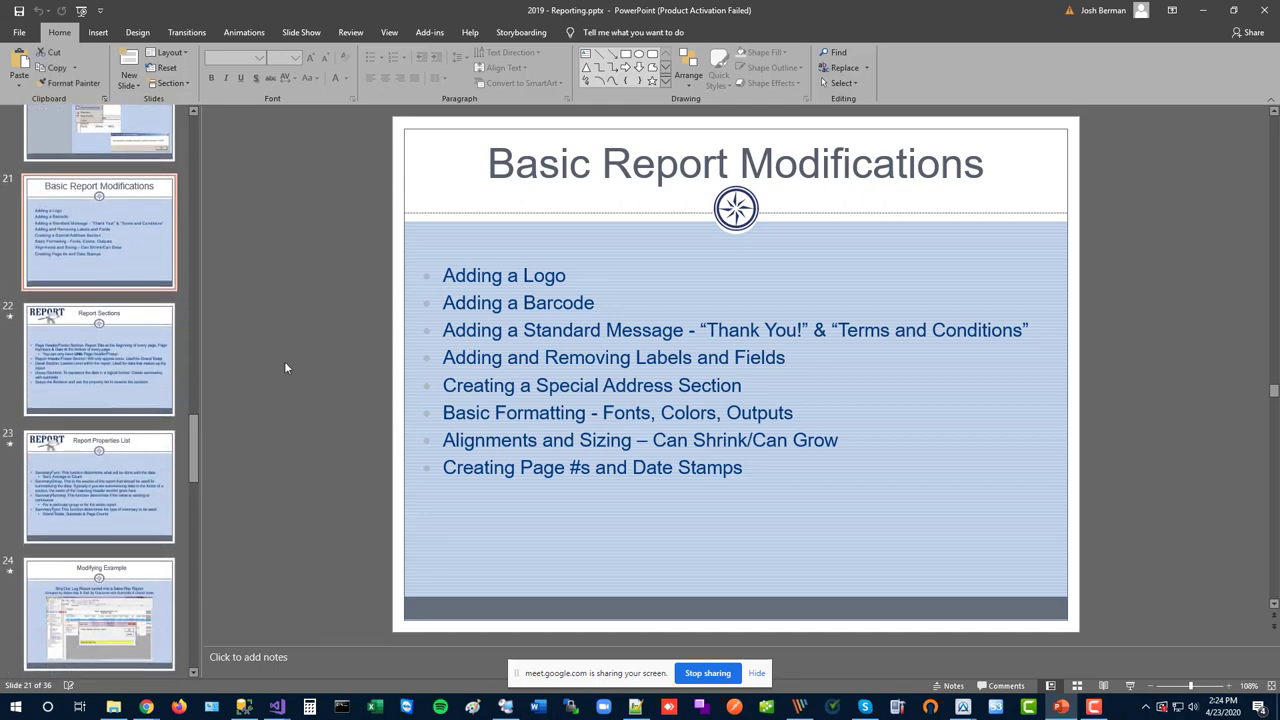
click(108, 362)
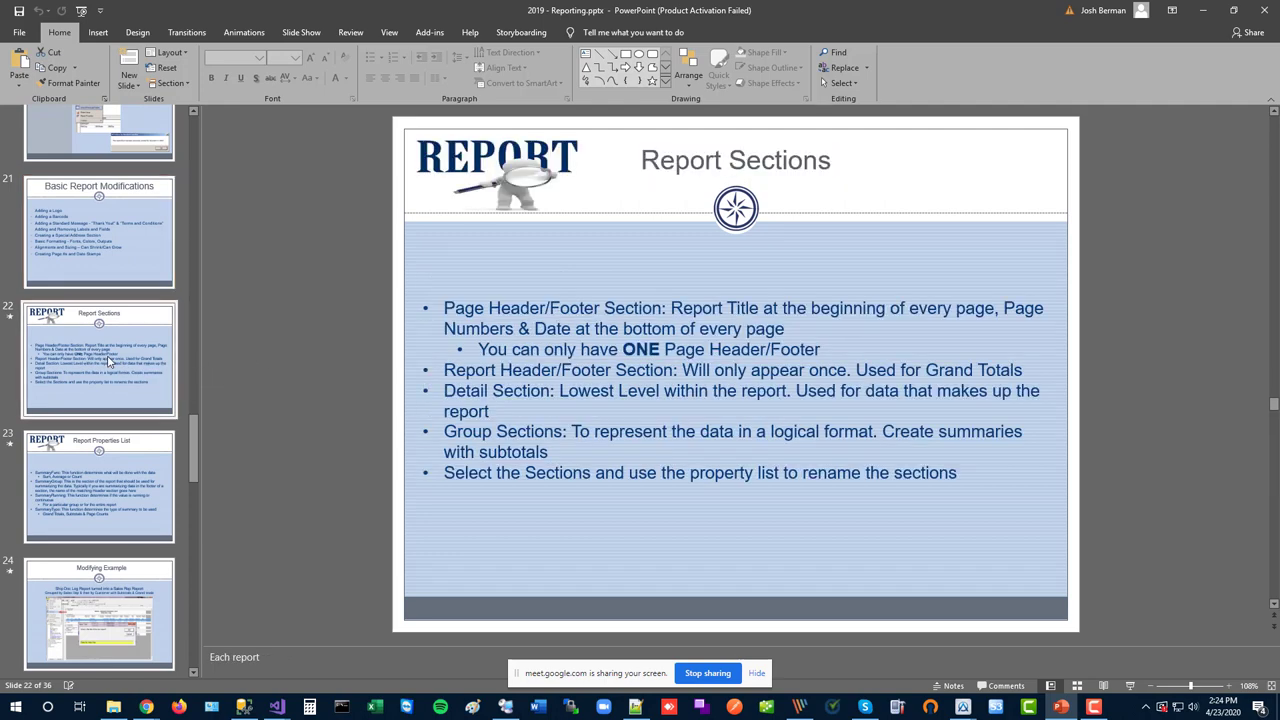
click(98, 572)
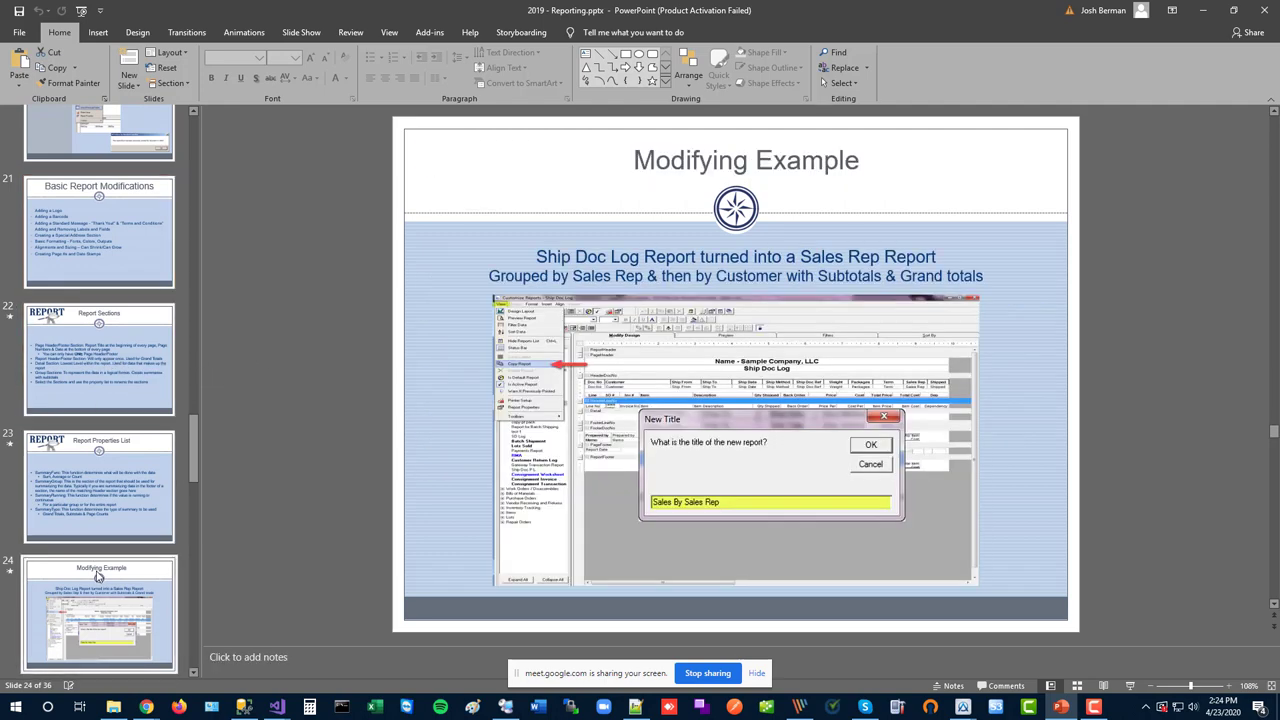
click(92, 352)
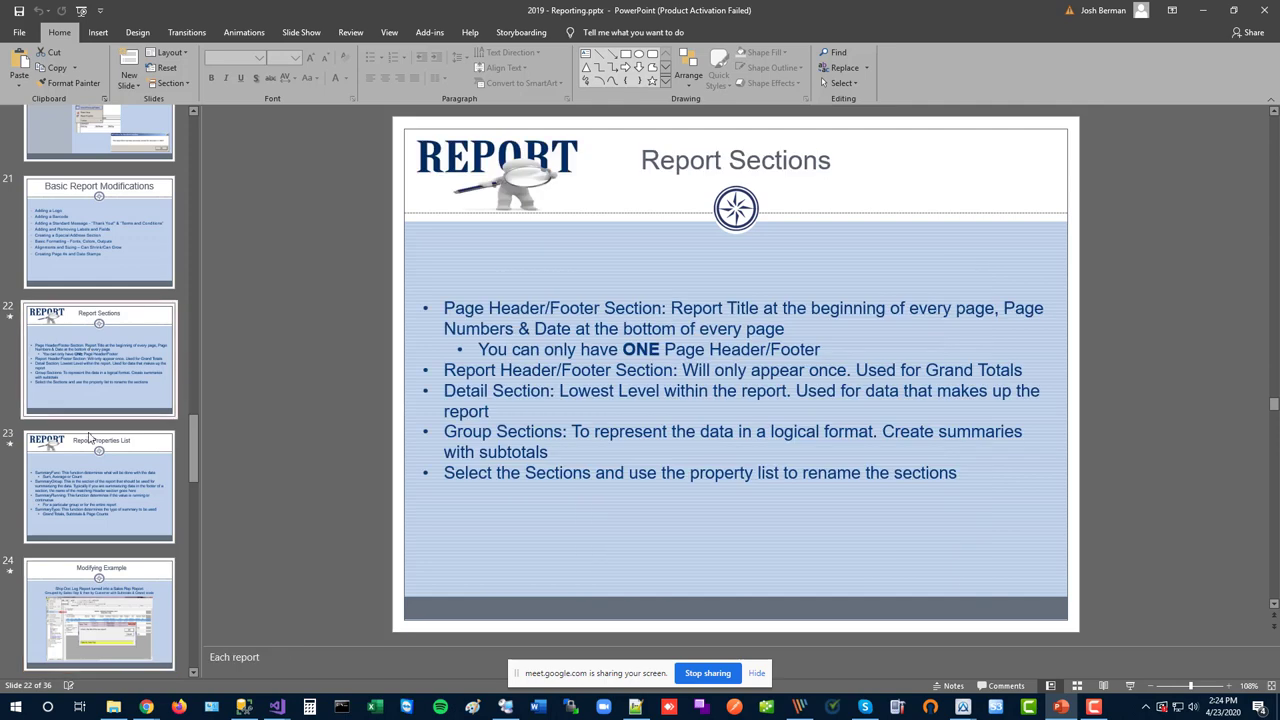
click(88, 456)
click(105, 380)
Switch to the SD Invoice Cust design in All Orders and expand the PageHeader section to a height of about 495
click(962, 708)
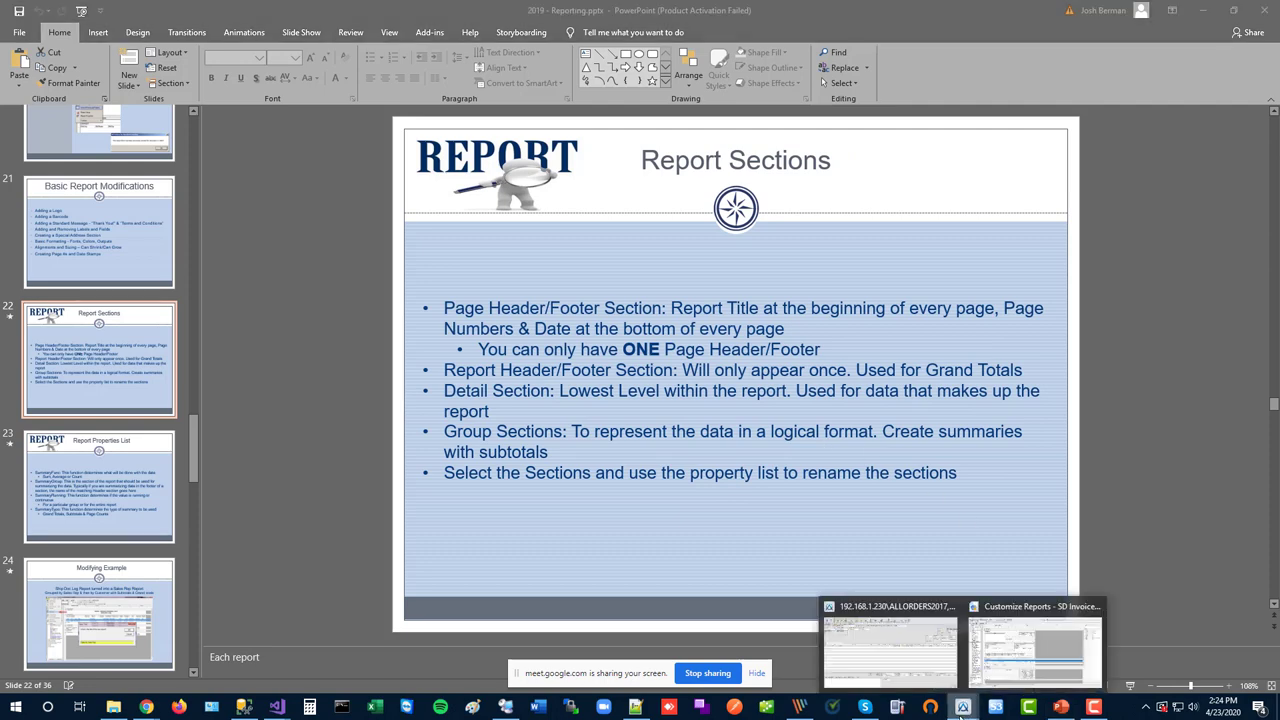
click(1035, 650)
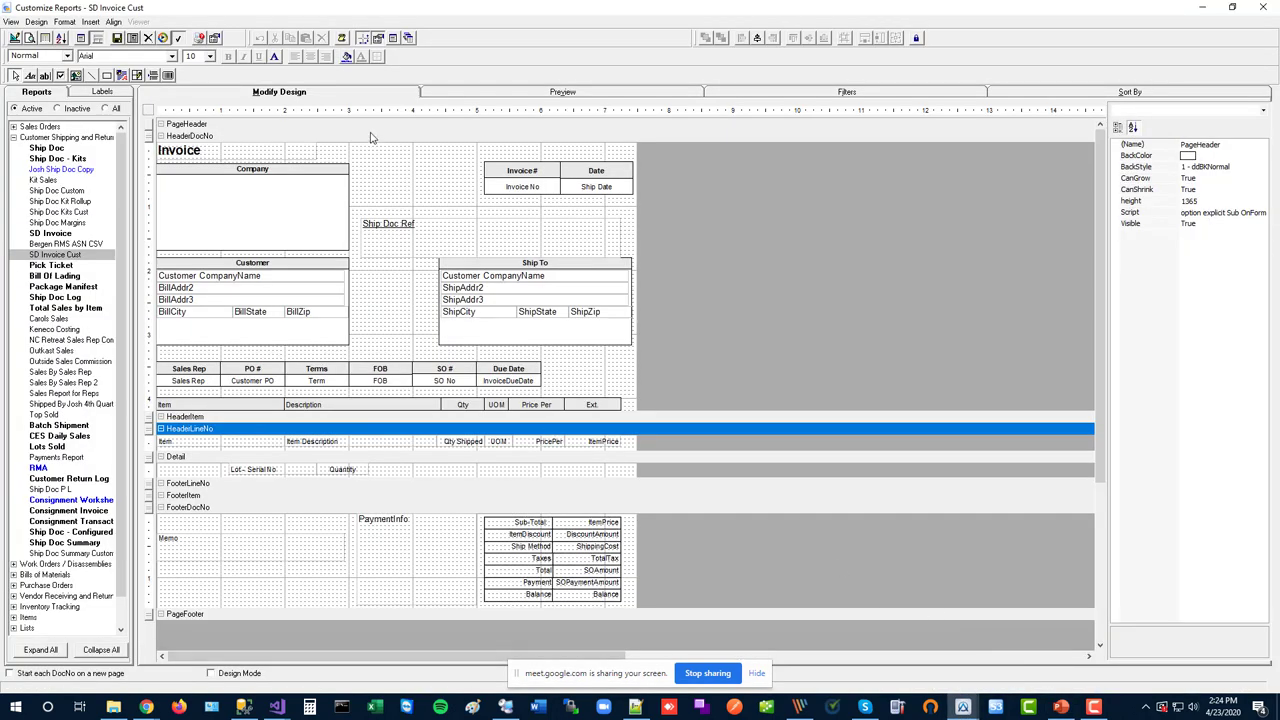
mouse_move(370, 131)
mouse_down()
mouse_move(370, 183)
mouse_move(380, 128)
mouse_move(378, 152)
mouse_up()
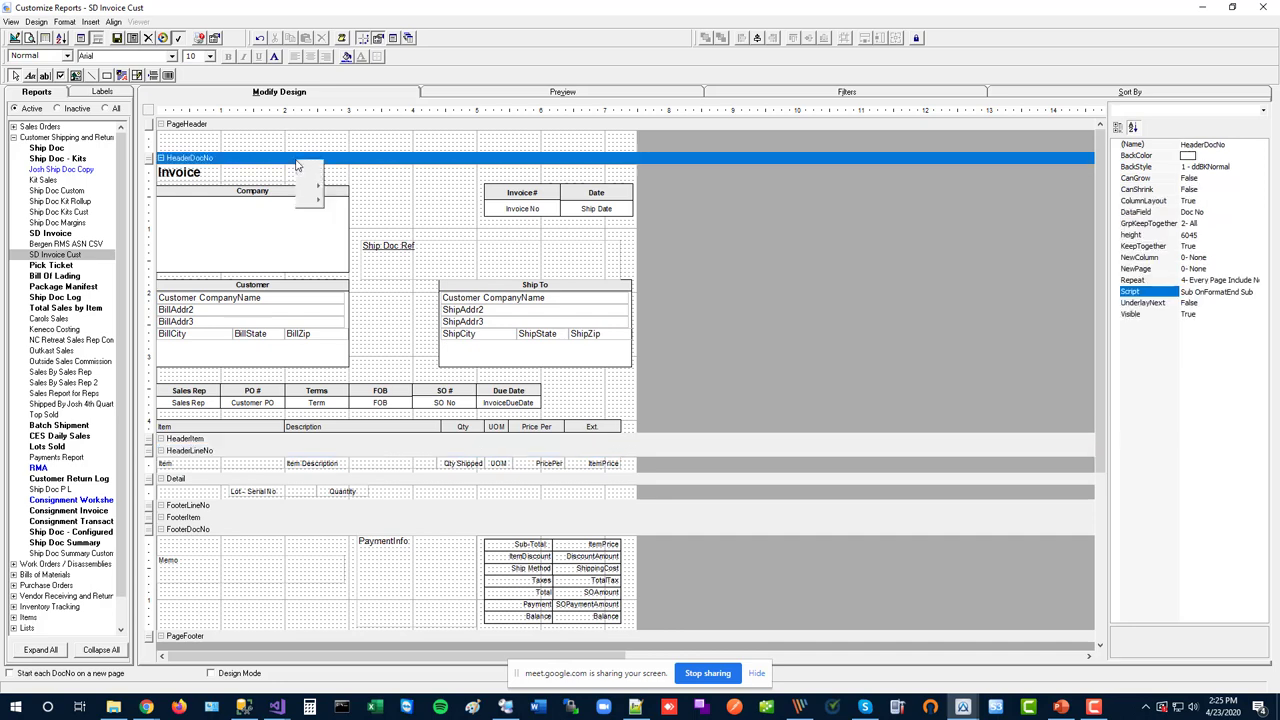
Insert a Report Header/Footer into the SD Invoice Cust report
right_click(296, 163)
mouse_move(355, 172)
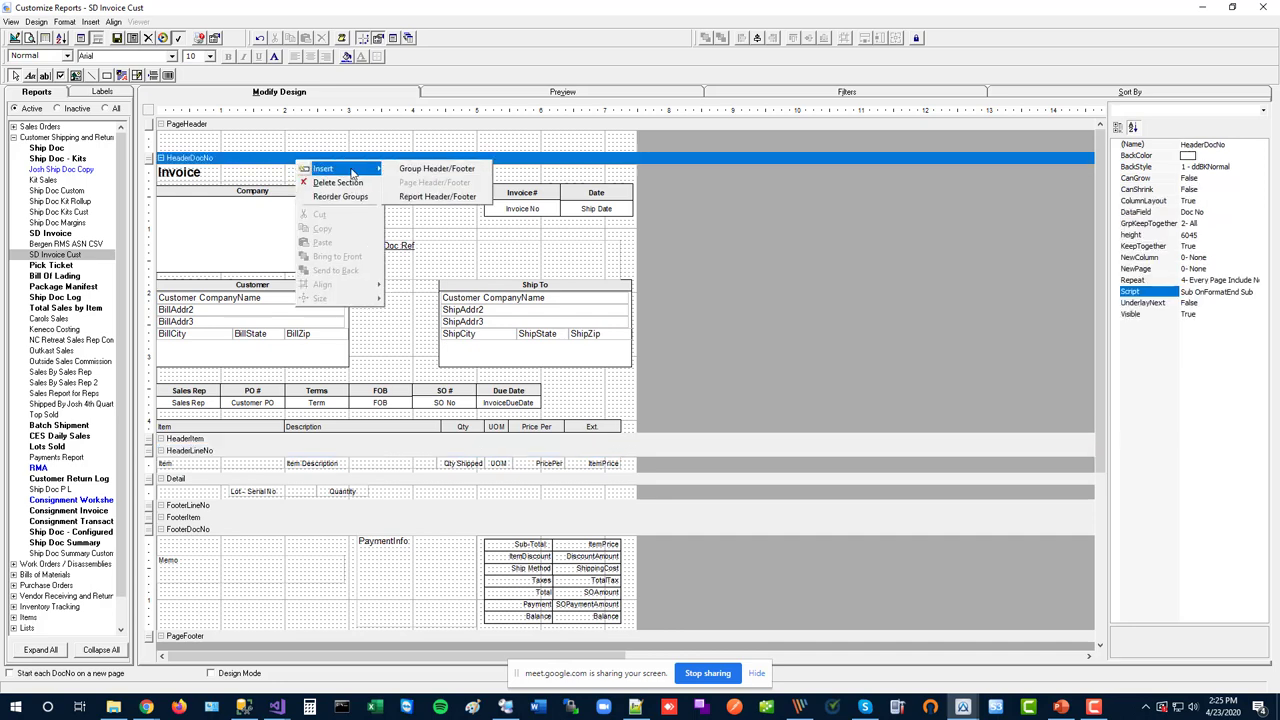
click(418, 200)
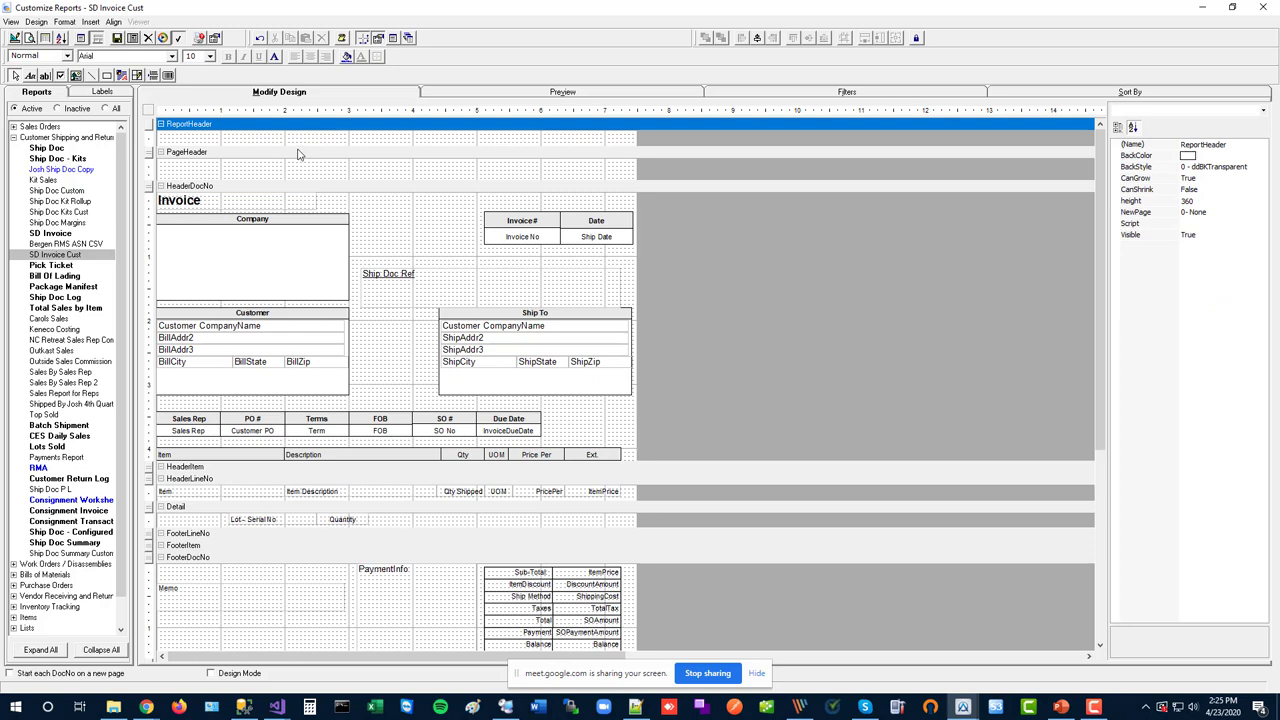
Check which section types can still be inserted from the PageHeader and ReportHeader sections
right_click(287, 155)
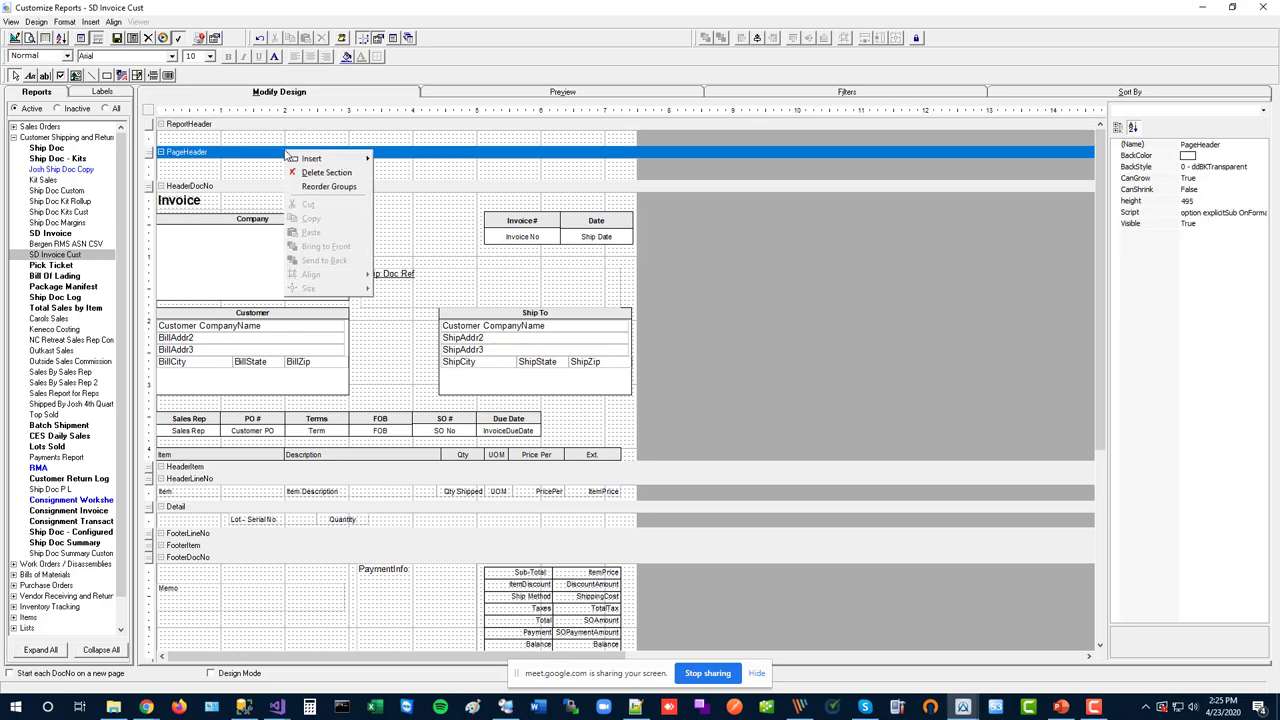
mouse_move(330, 160)
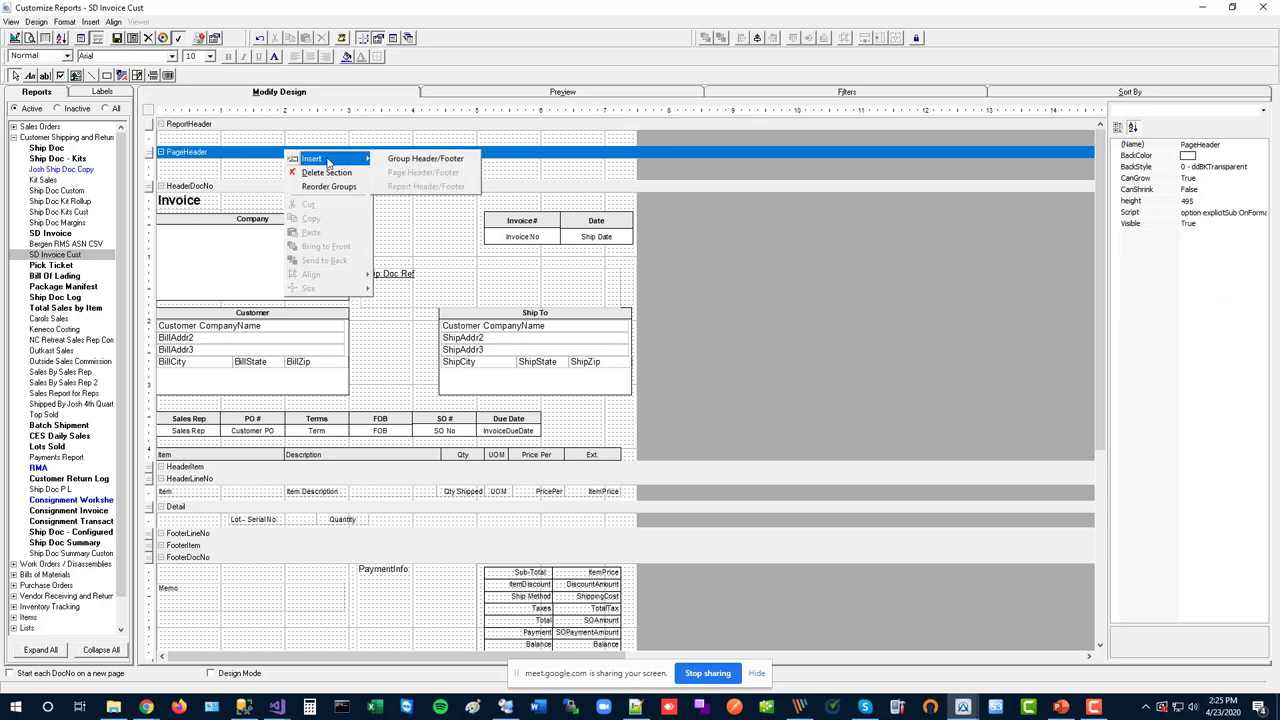
right_click(233, 129)
mouse_move(268, 140)
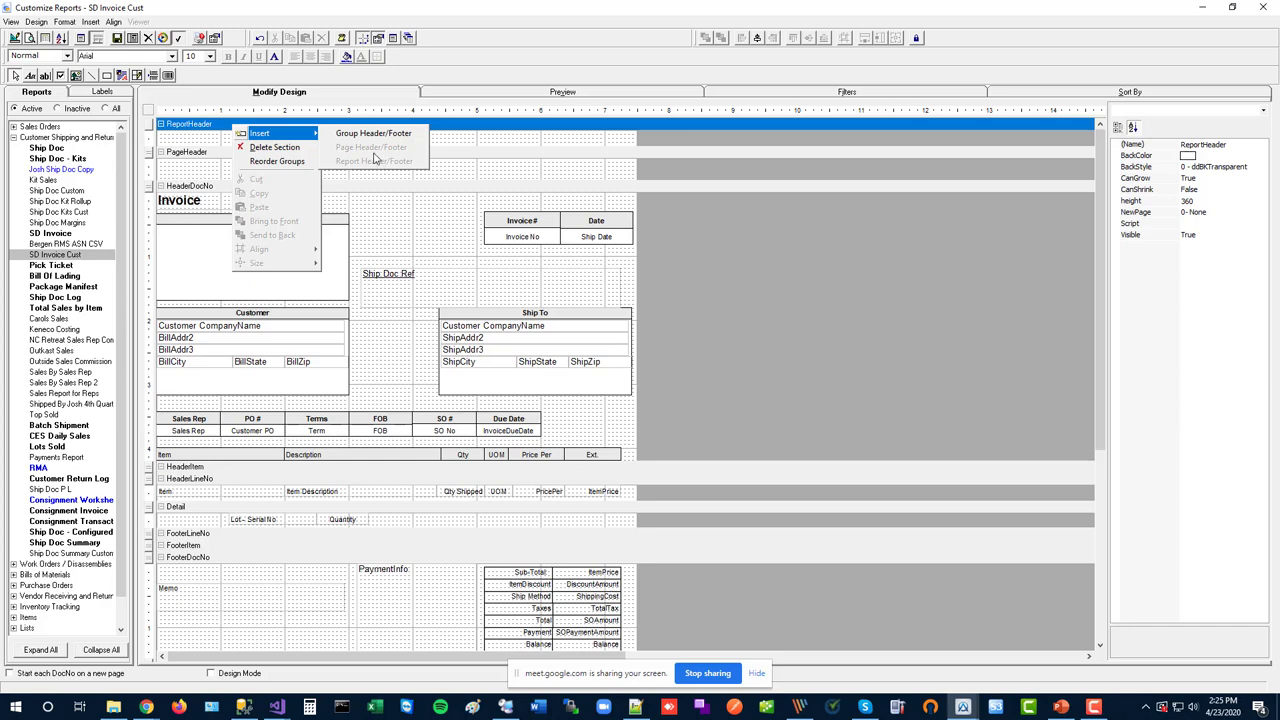
click(194, 154)
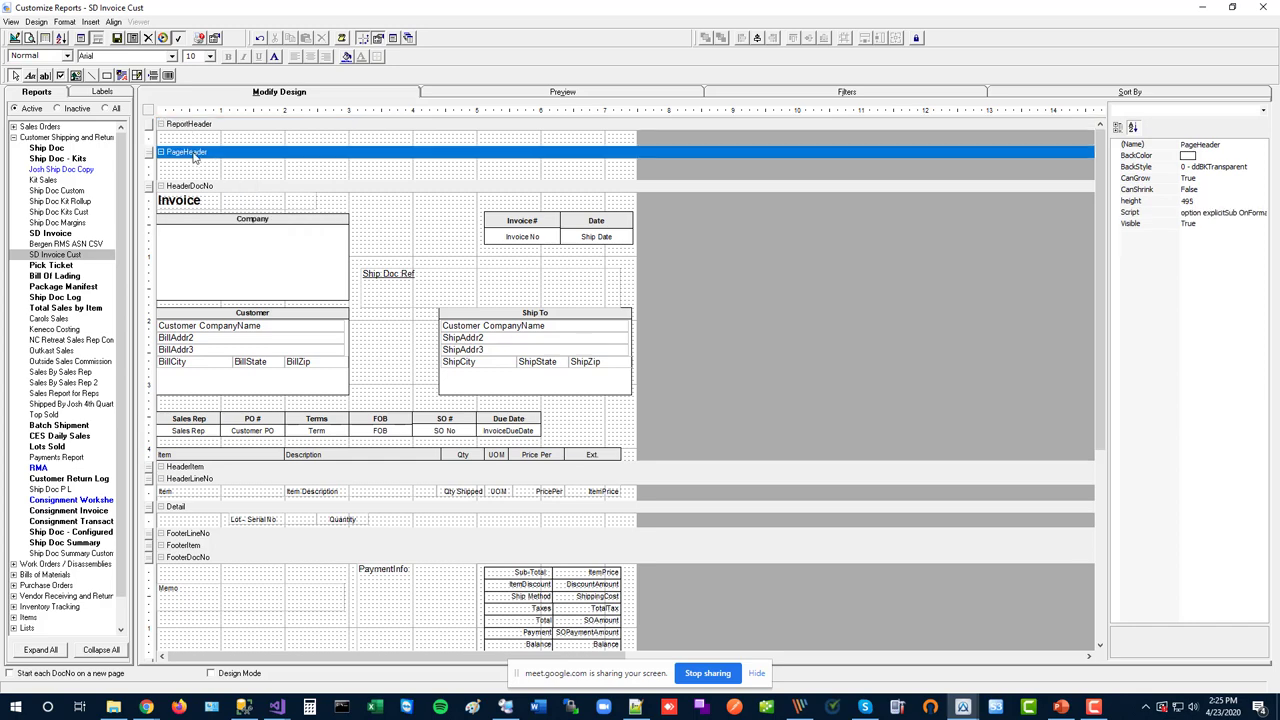
click(203, 127)
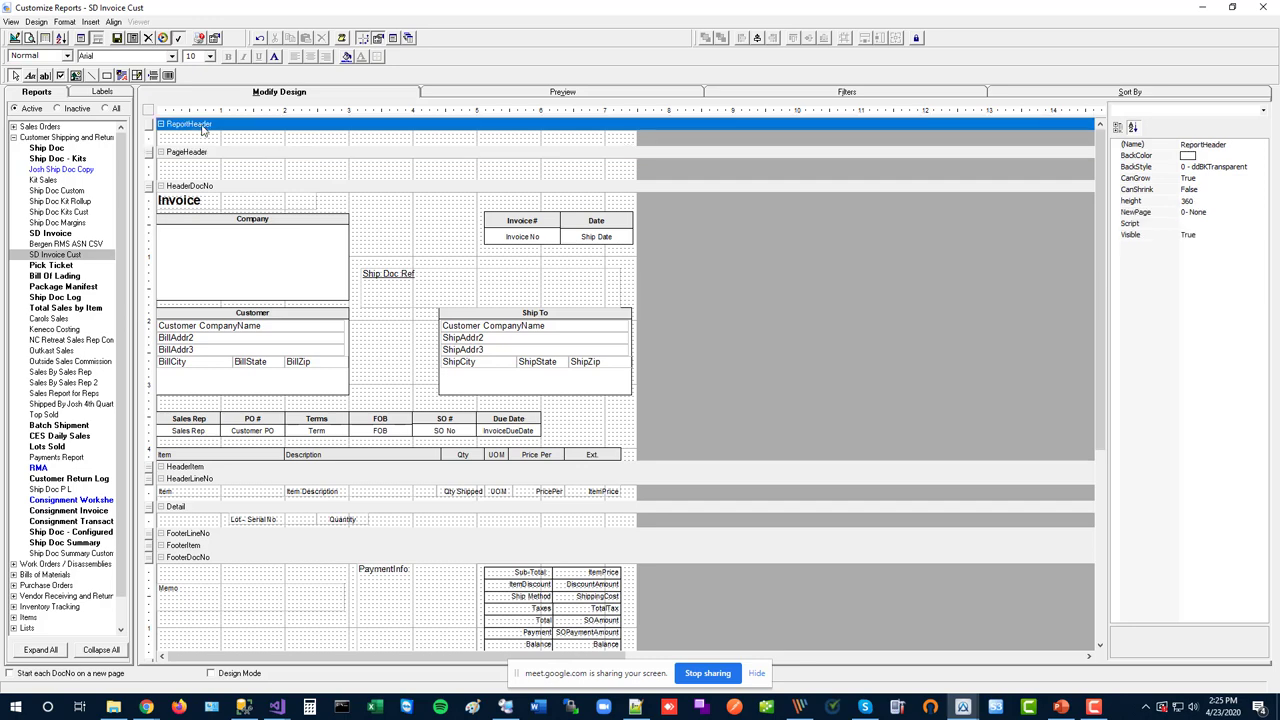
Resize the ReportHeader section to a height of about 555 and the PageHeader section to about 1335
drag(217, 147, 223, 161)
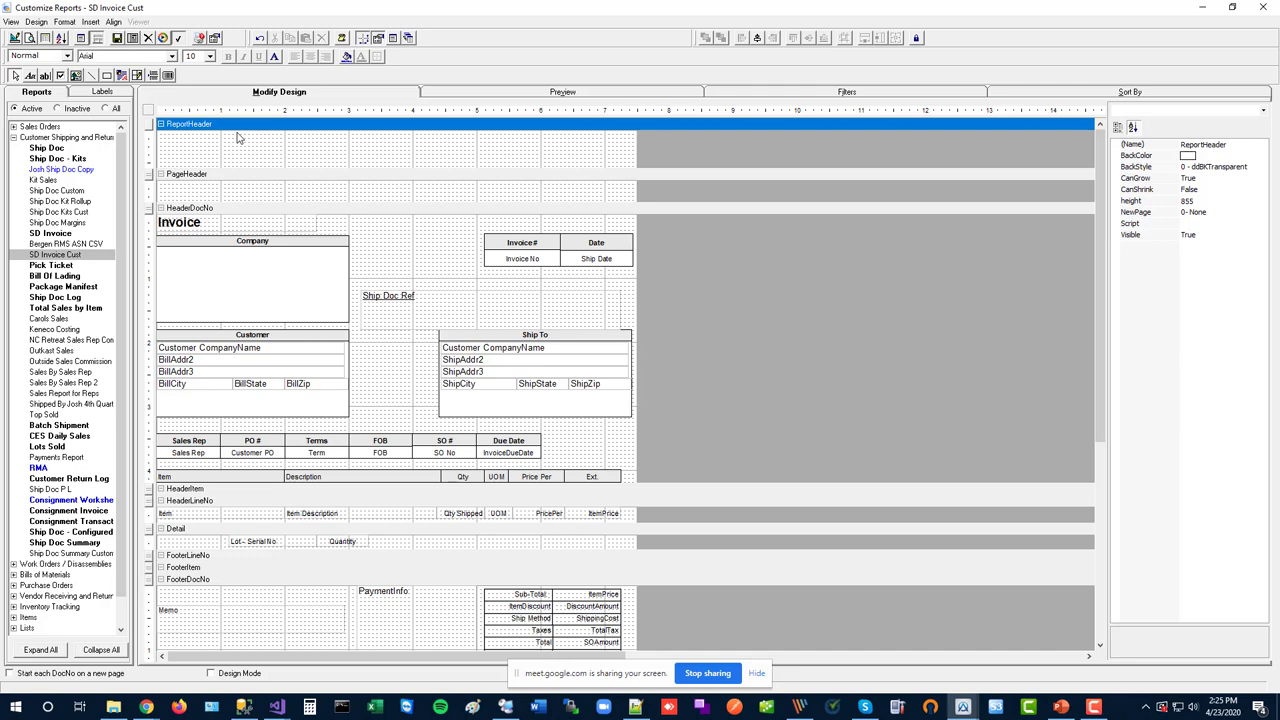
drag(252, 168, 245, 228)
click(198, 161)
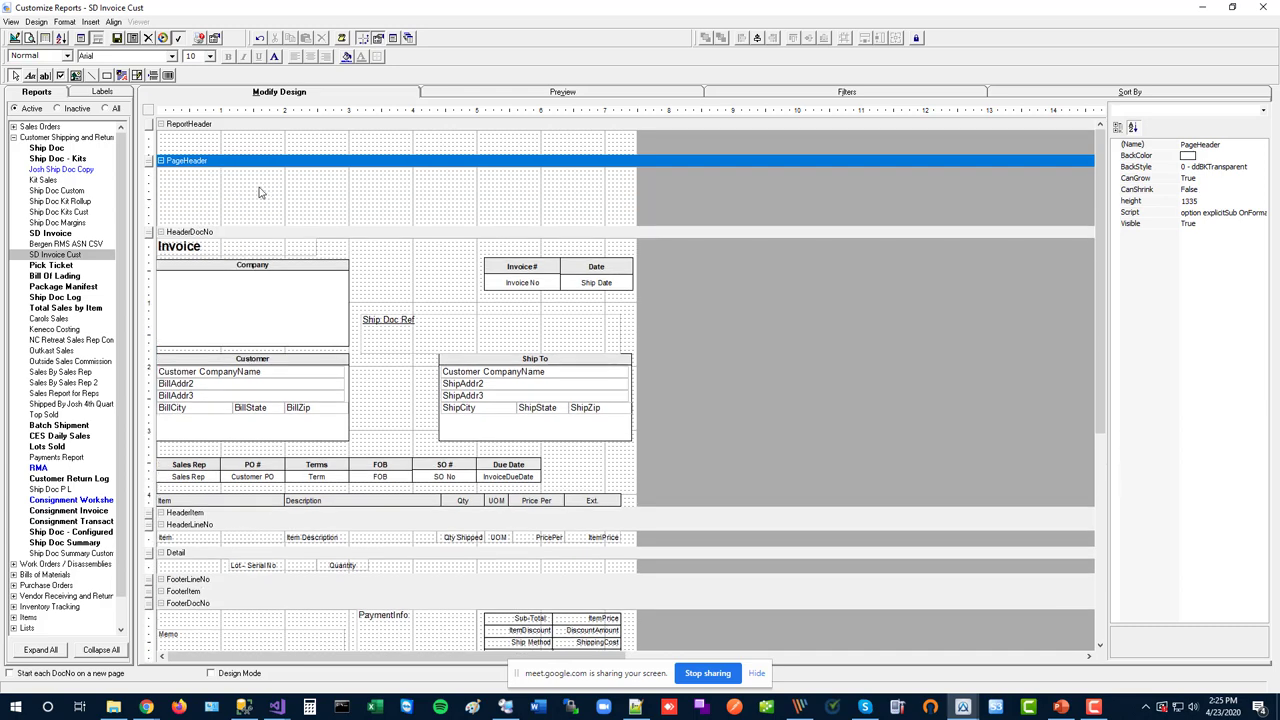
Compare the ReportHeader and PageHeader sections and view the matching footers at the end of the report
click(226, 128)
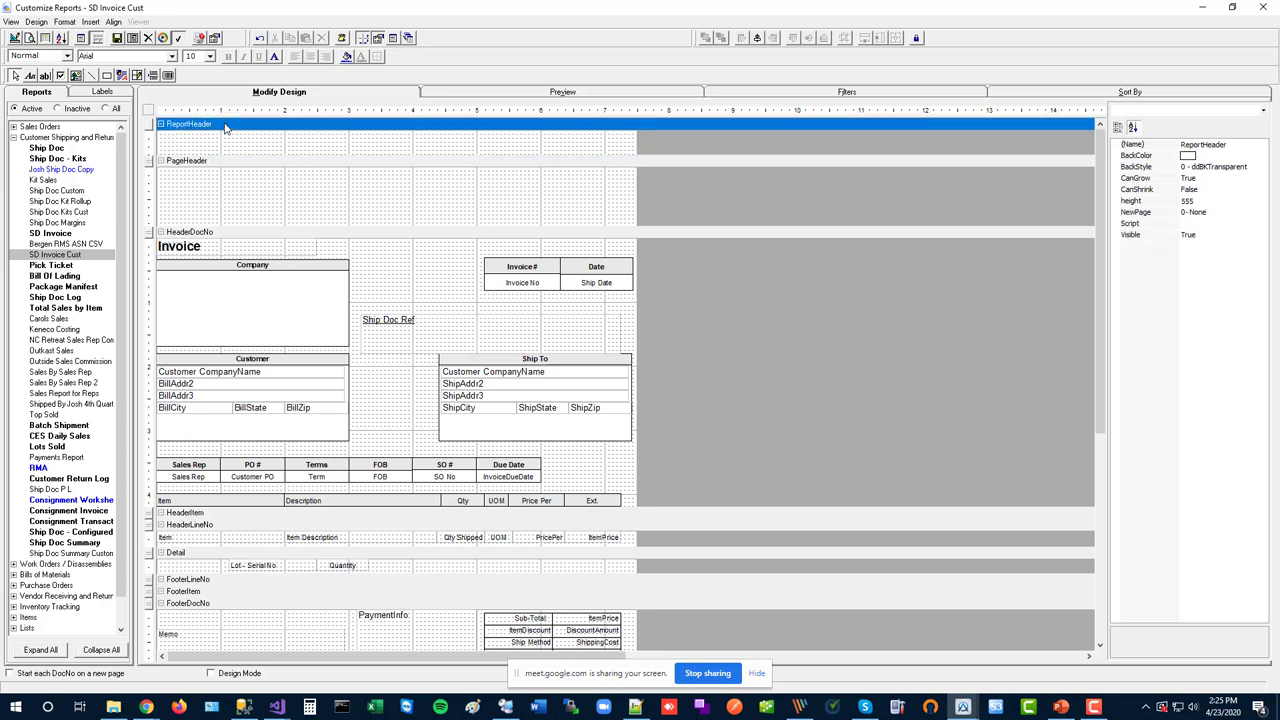
click(209, 165)
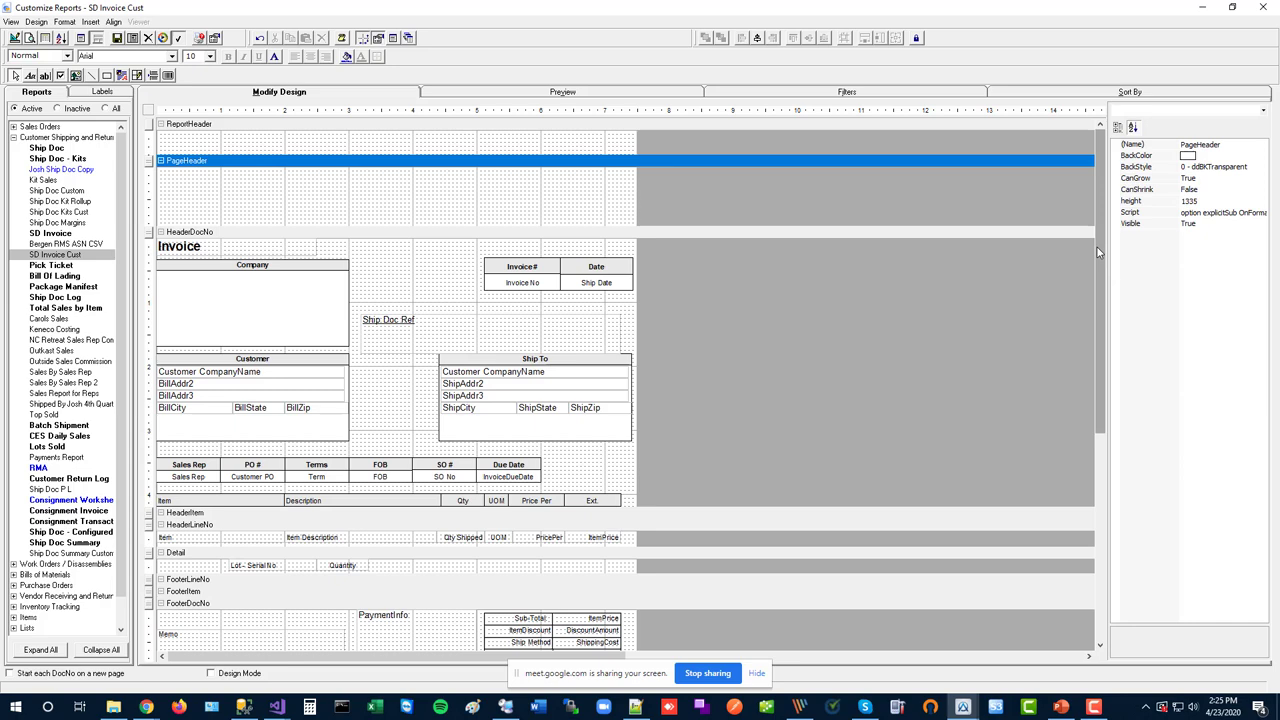
drag(1097, 252, 1090, 474)
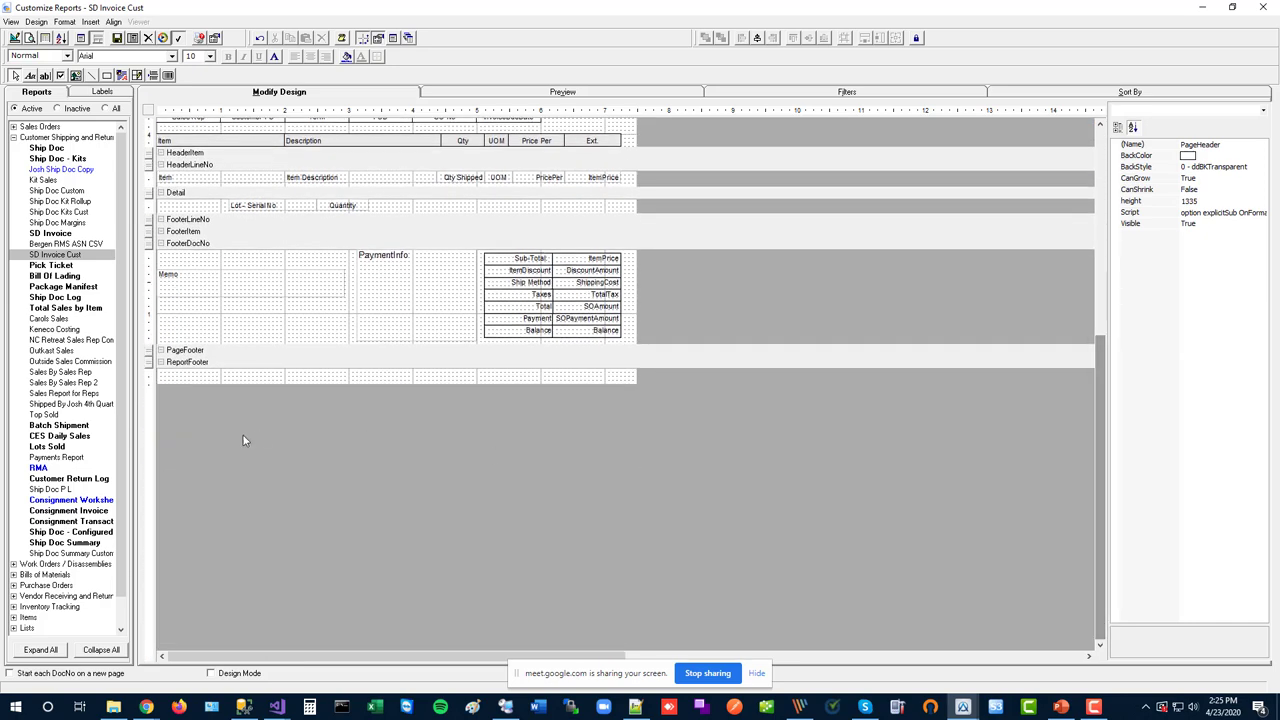
Enlarge the PageFooter section to a height of about 780 and compare its properties with the ReportFooter section's
drag(245, 367, 245, 398)
click(238, 352)
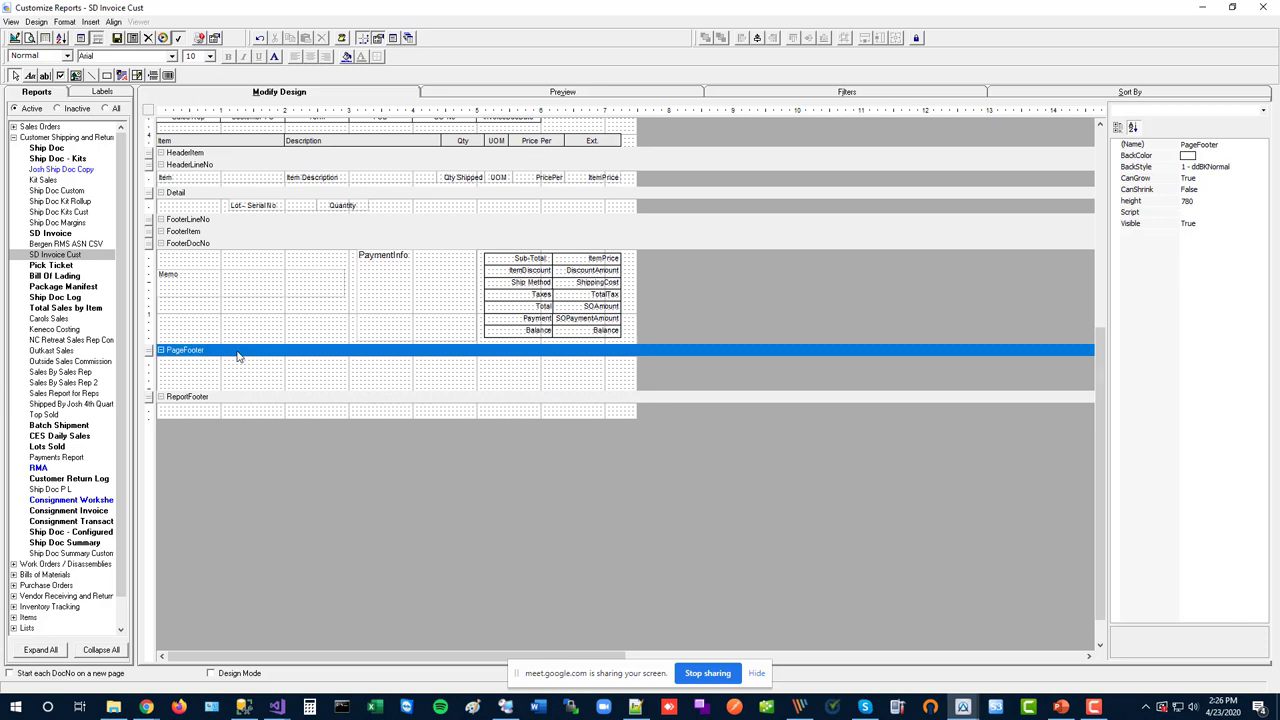
click(243, 399)
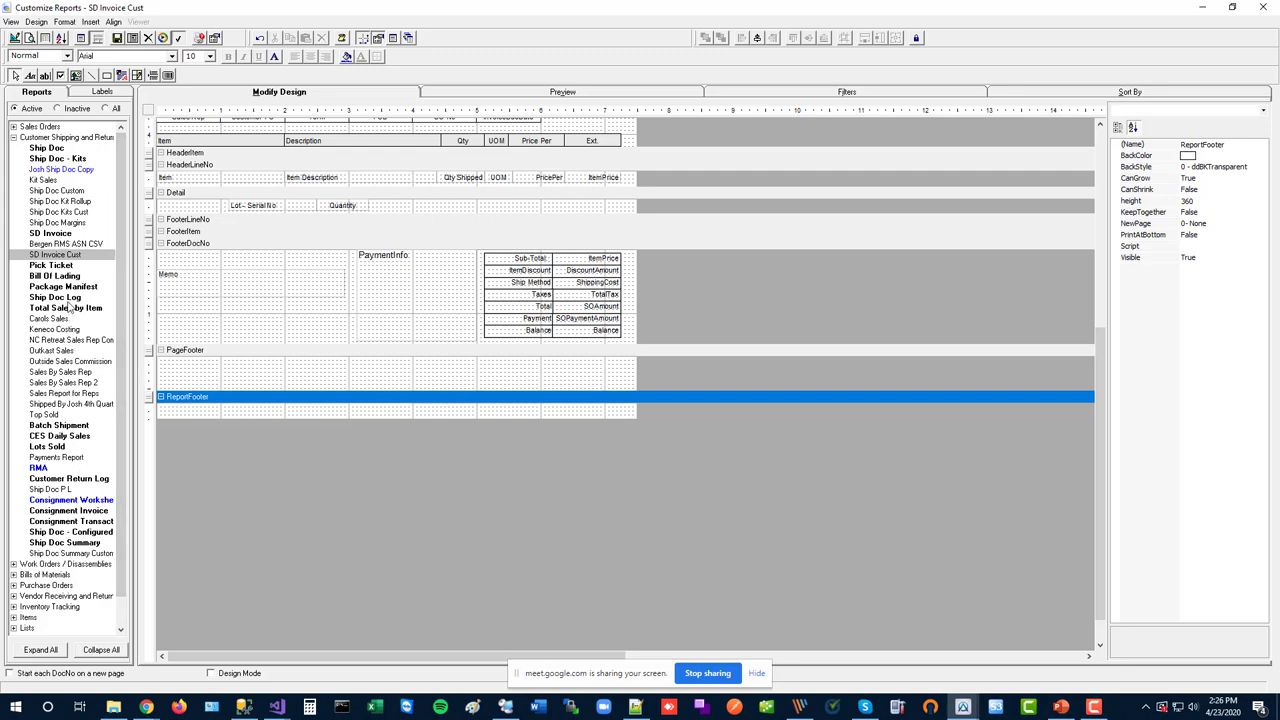
Open the Ship Doc Log report without saving the changes, and select the grand total fields in its ReportFooter section
click(68, 299)
click(627, 394)
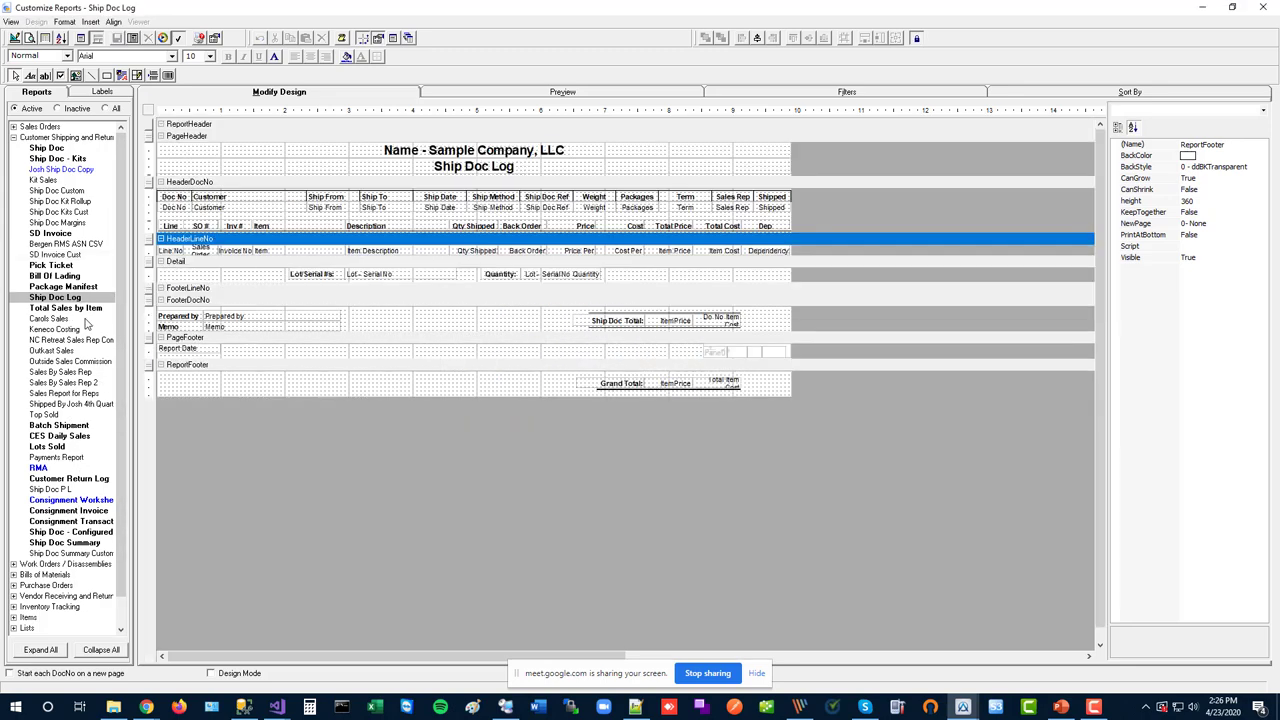
click(605, 367)
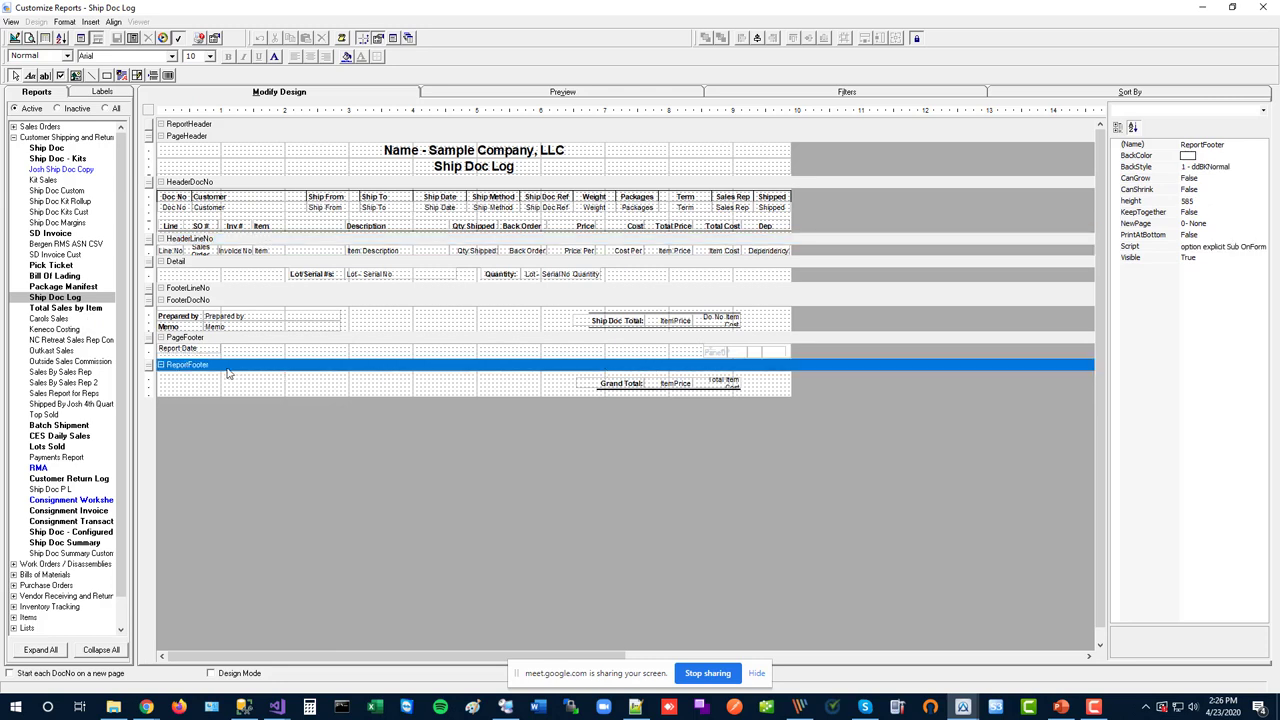
drag(740, 397, 560, 372)
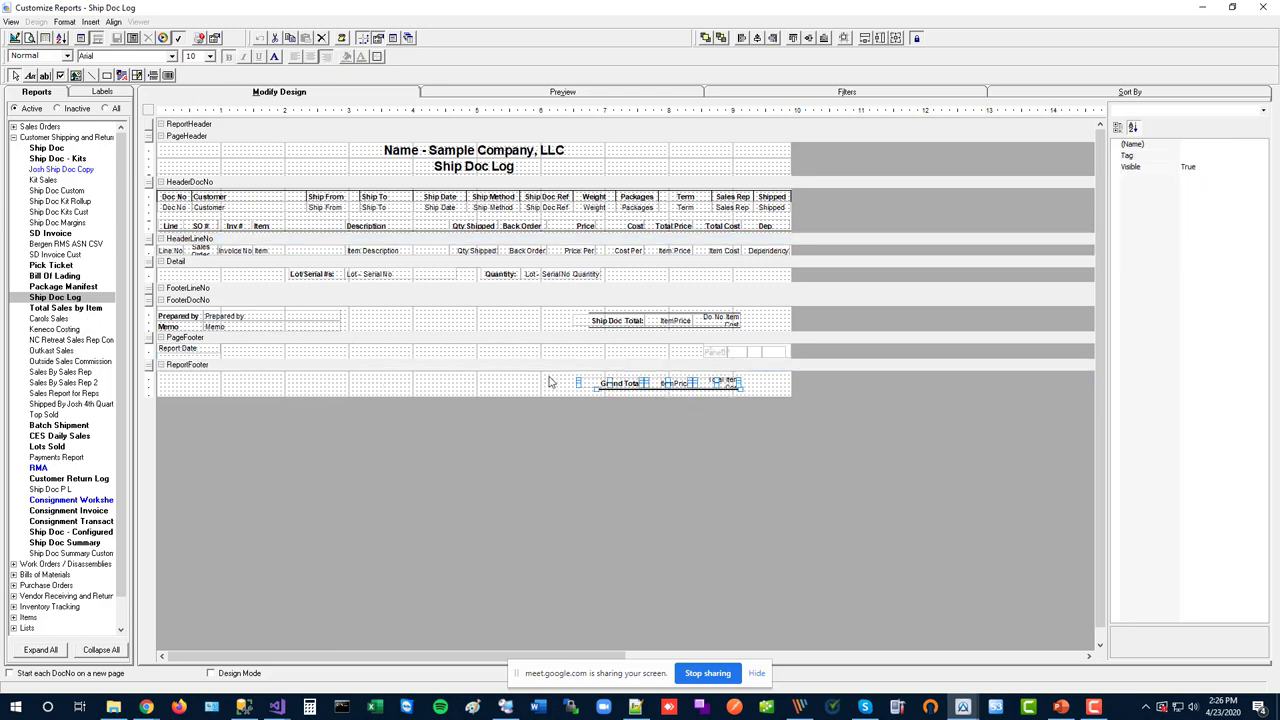
Inspect the Report Date and page number fields in the PageFooter, and preview the Ship Doc Log report before returning to its design
click(240, 346)
click(189, 349)
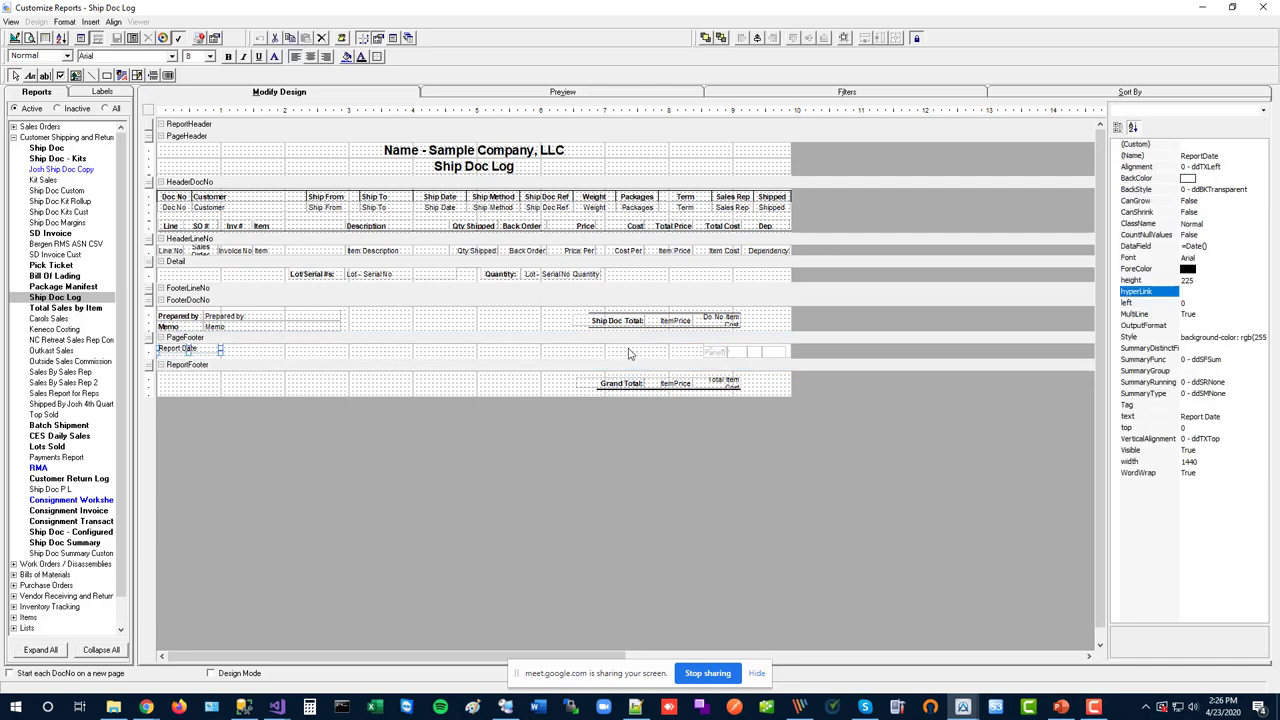
click(690, 352)
click(781, 346)
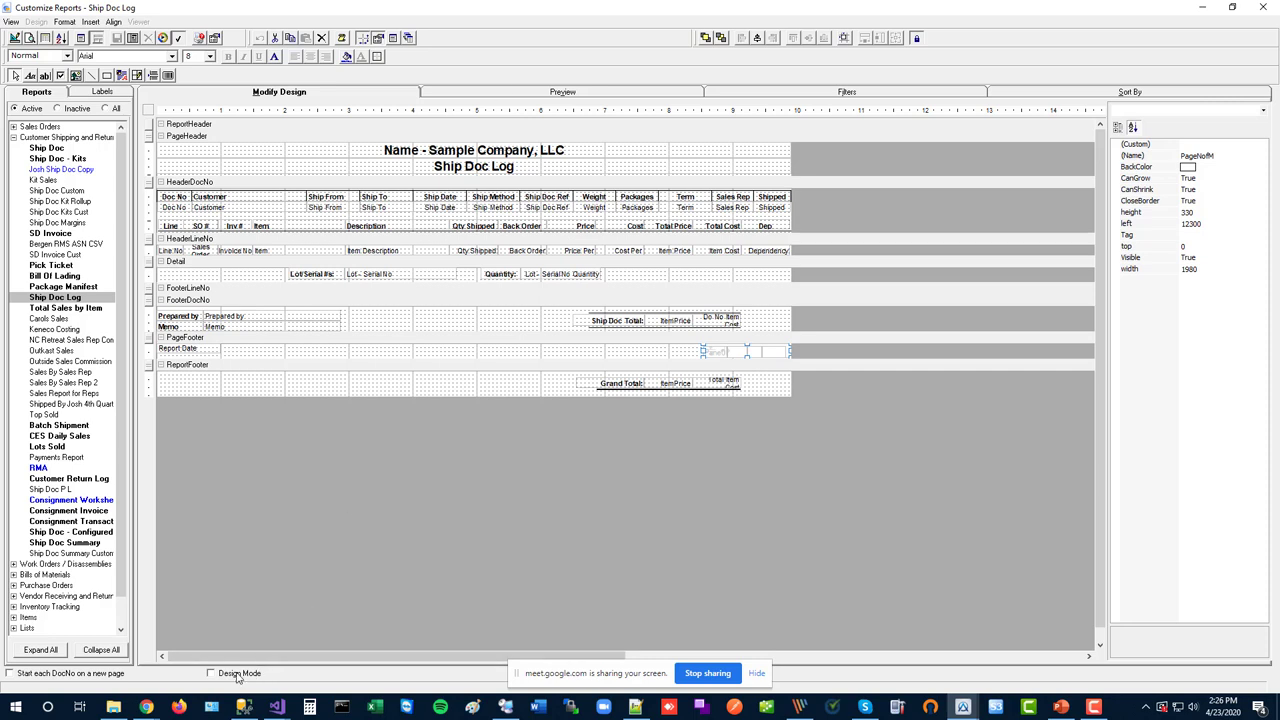
click(510, 91)
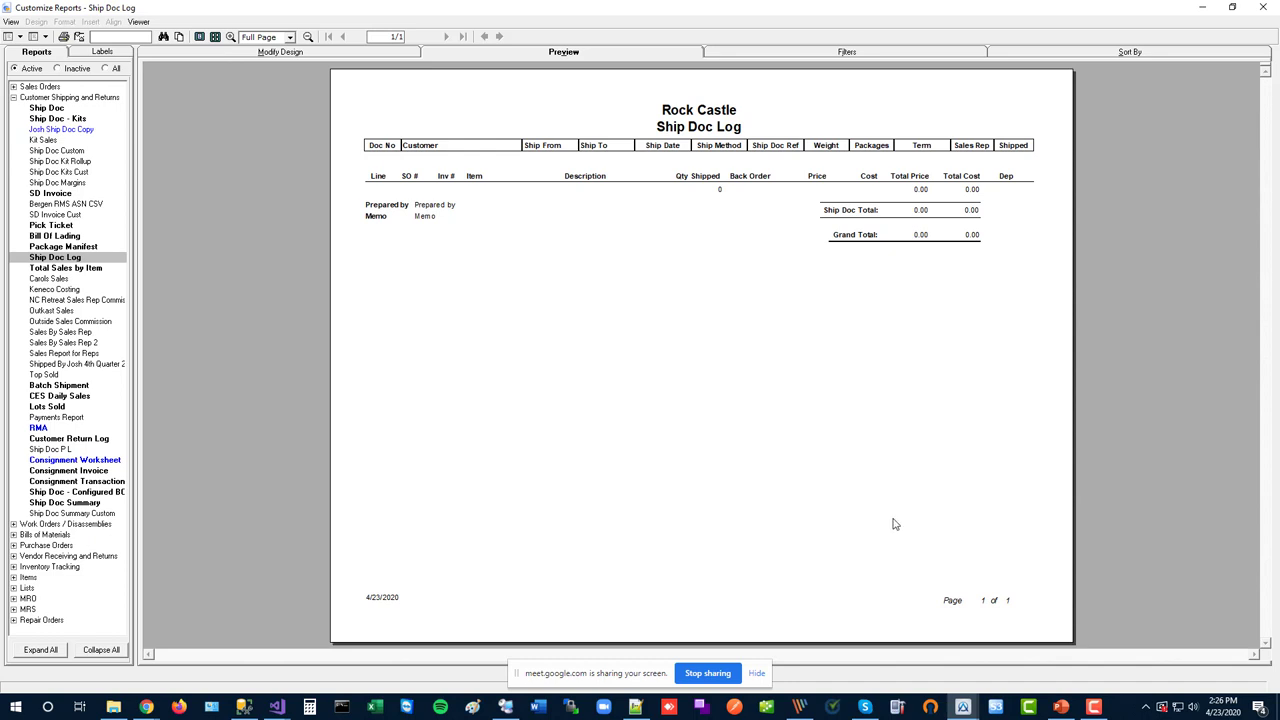
click(277, 52)
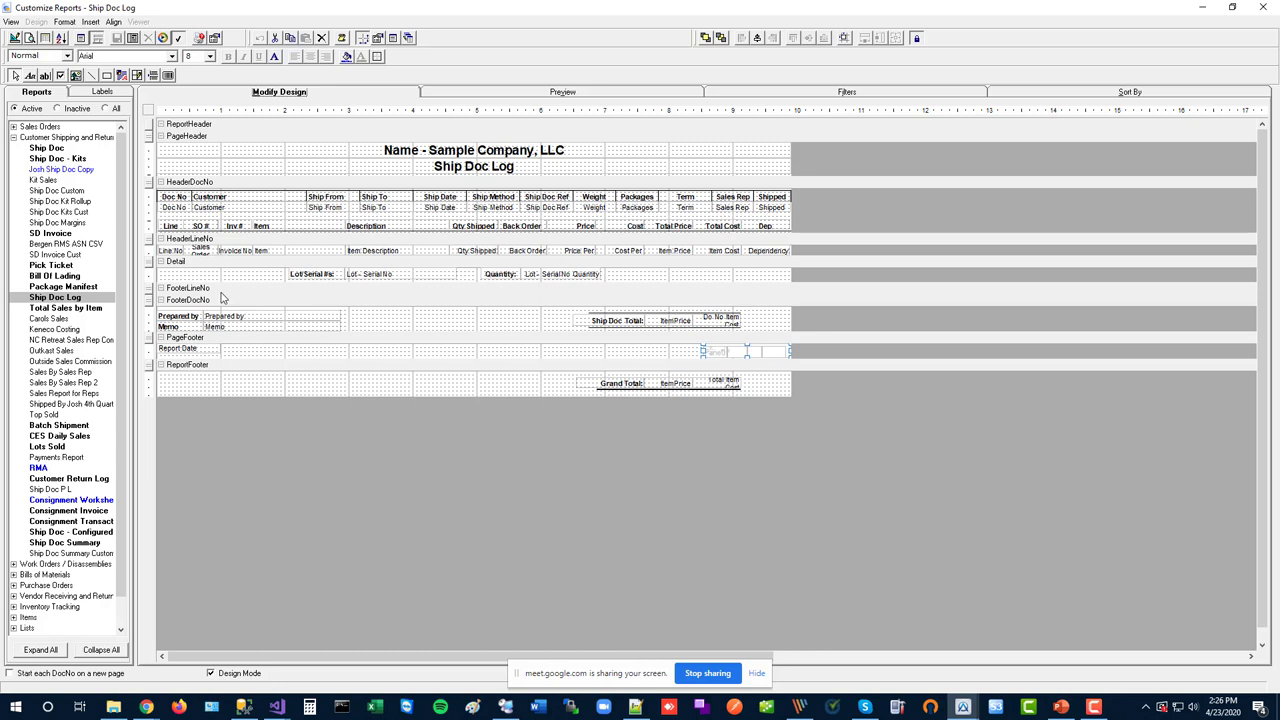
Examine how the Detail section relates to the HeaderDocNo and HeaderLineNo group sections in the Ship Doc Log report
click(200, 266)
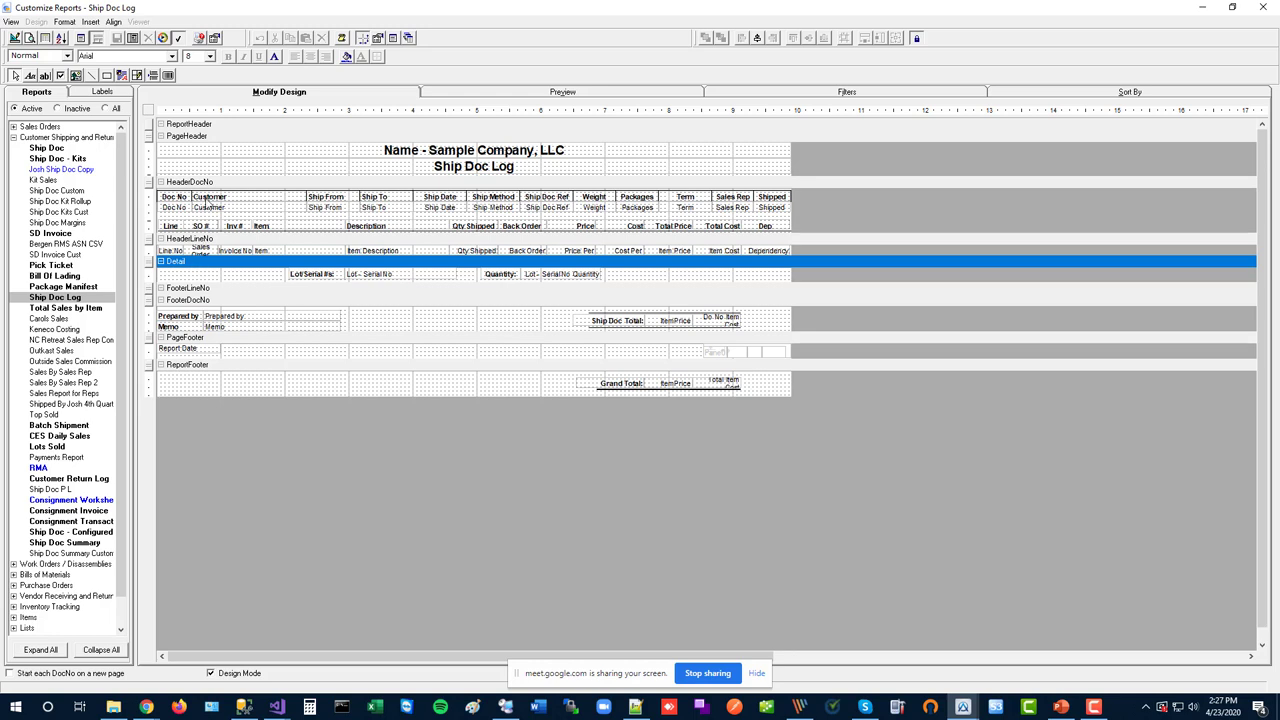
click(190, 182)
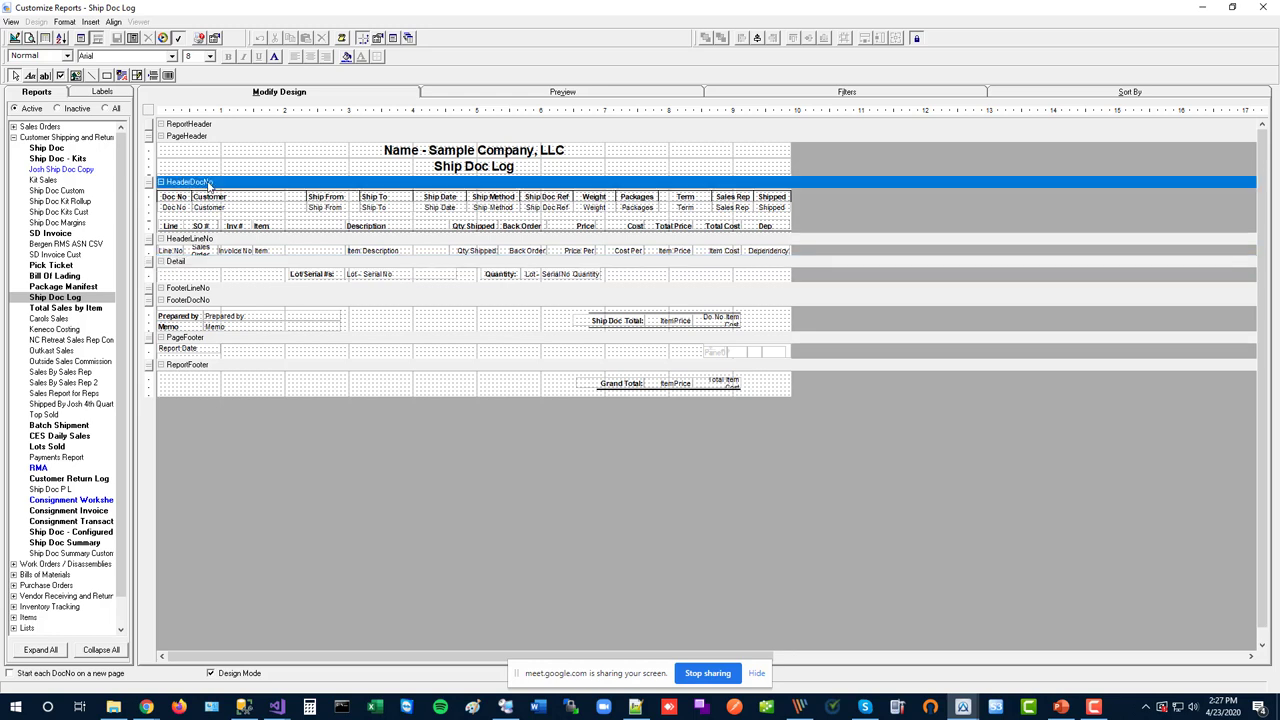
click(205, 239)
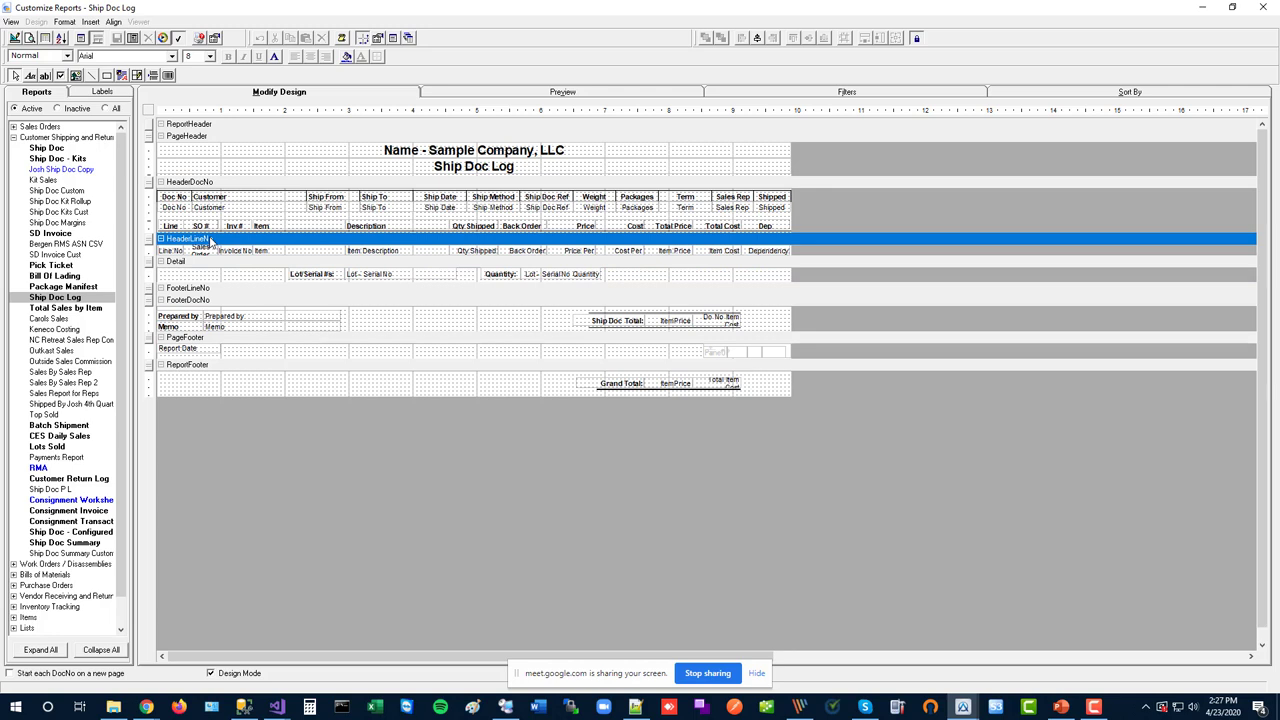
click(214, 184)
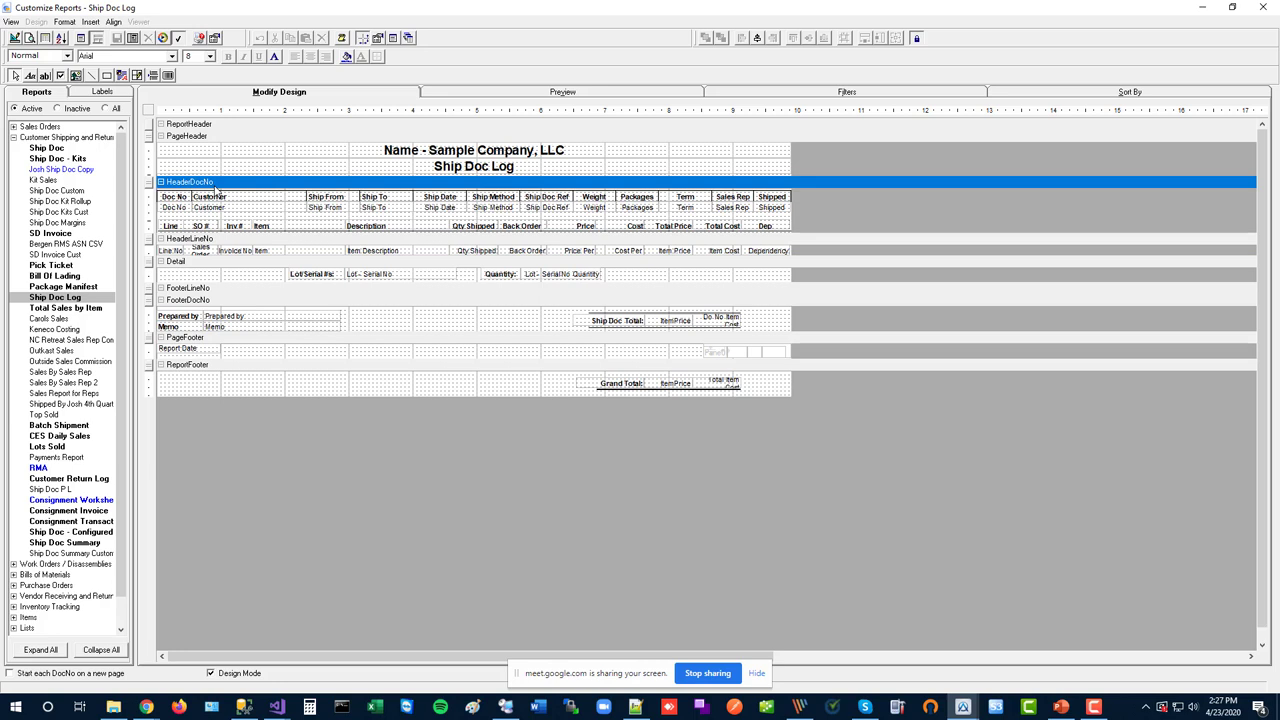
click(215, 241)
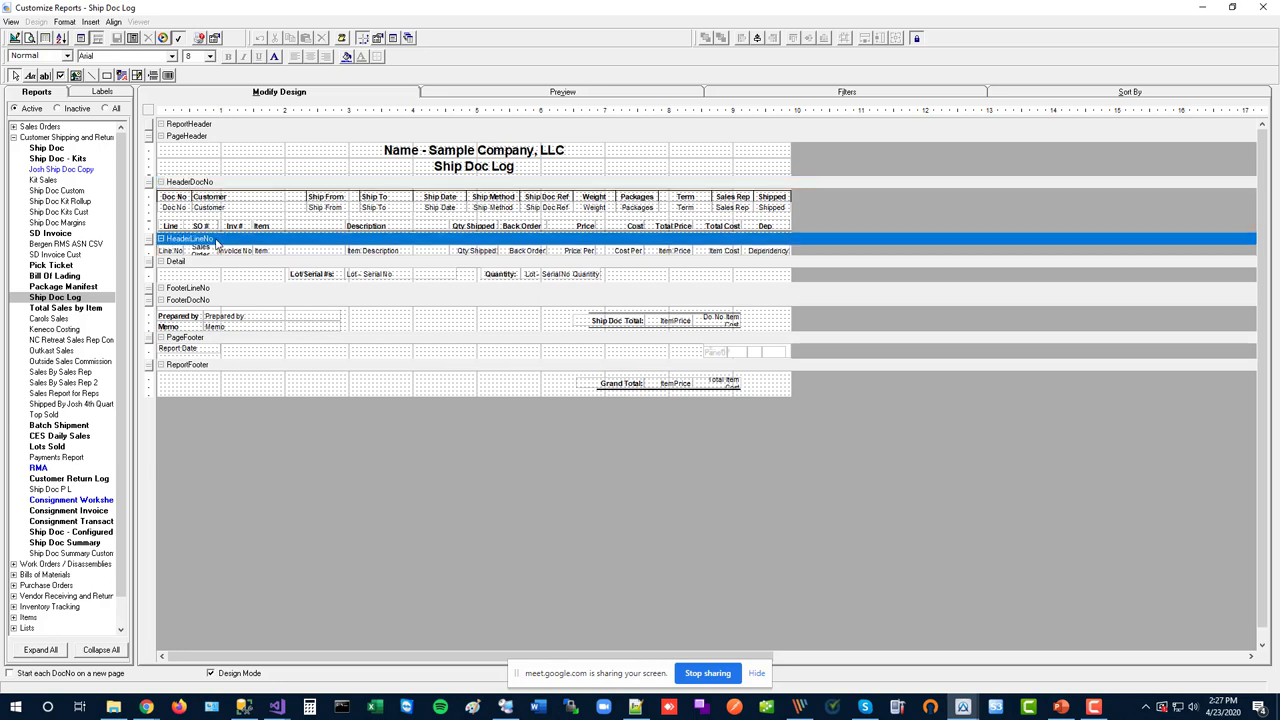
click(243, 264)
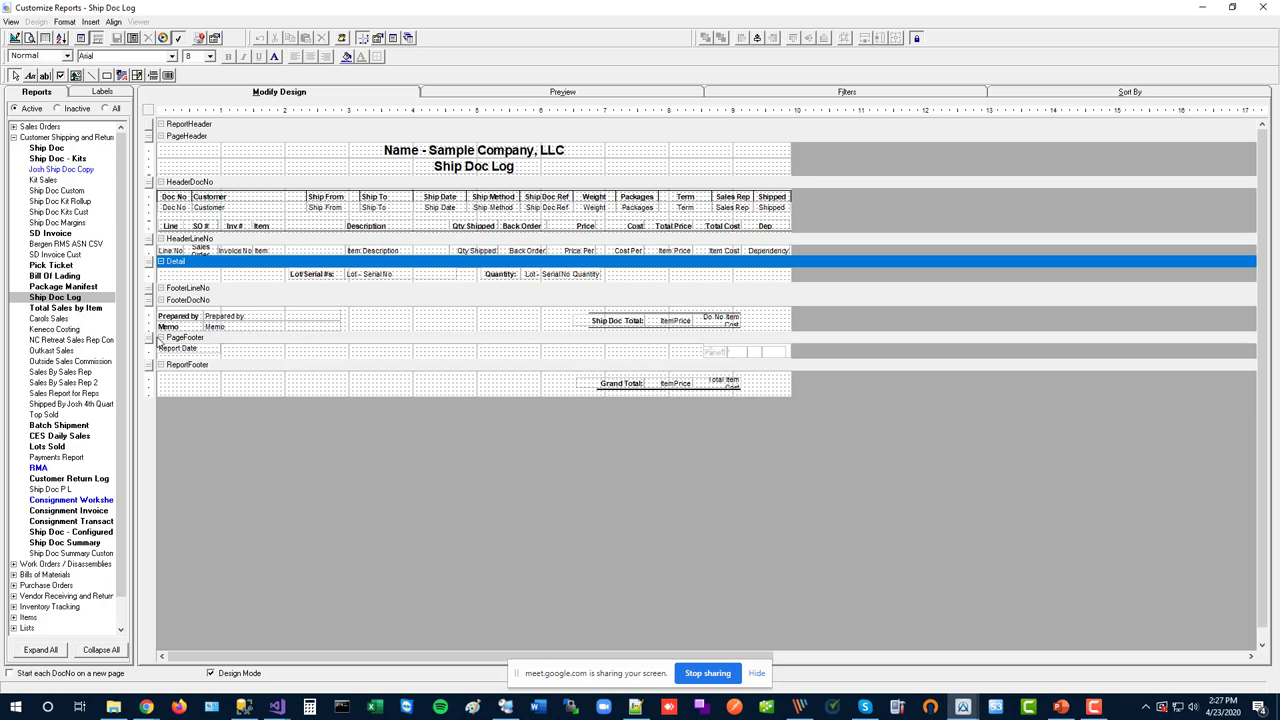
Open the custom Ship Doc copy report for design without saving the changes to Ship Doc Log
click(66, 170)
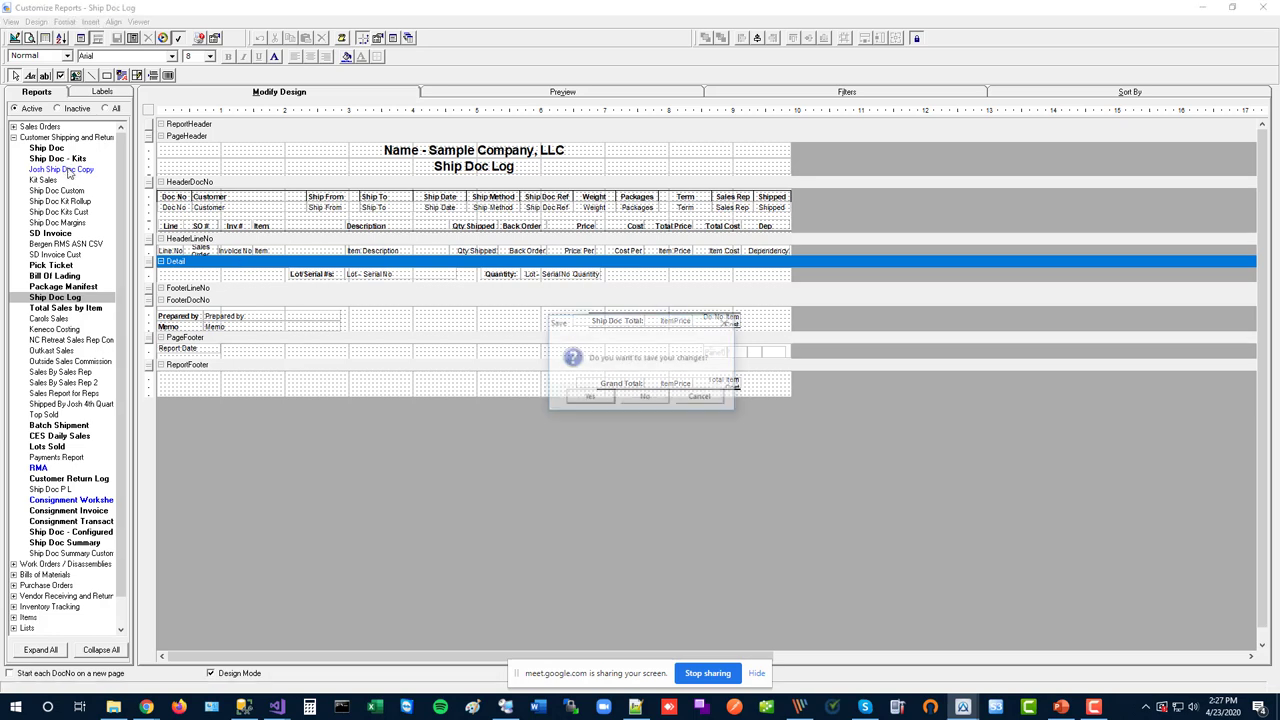
click(643, 398)
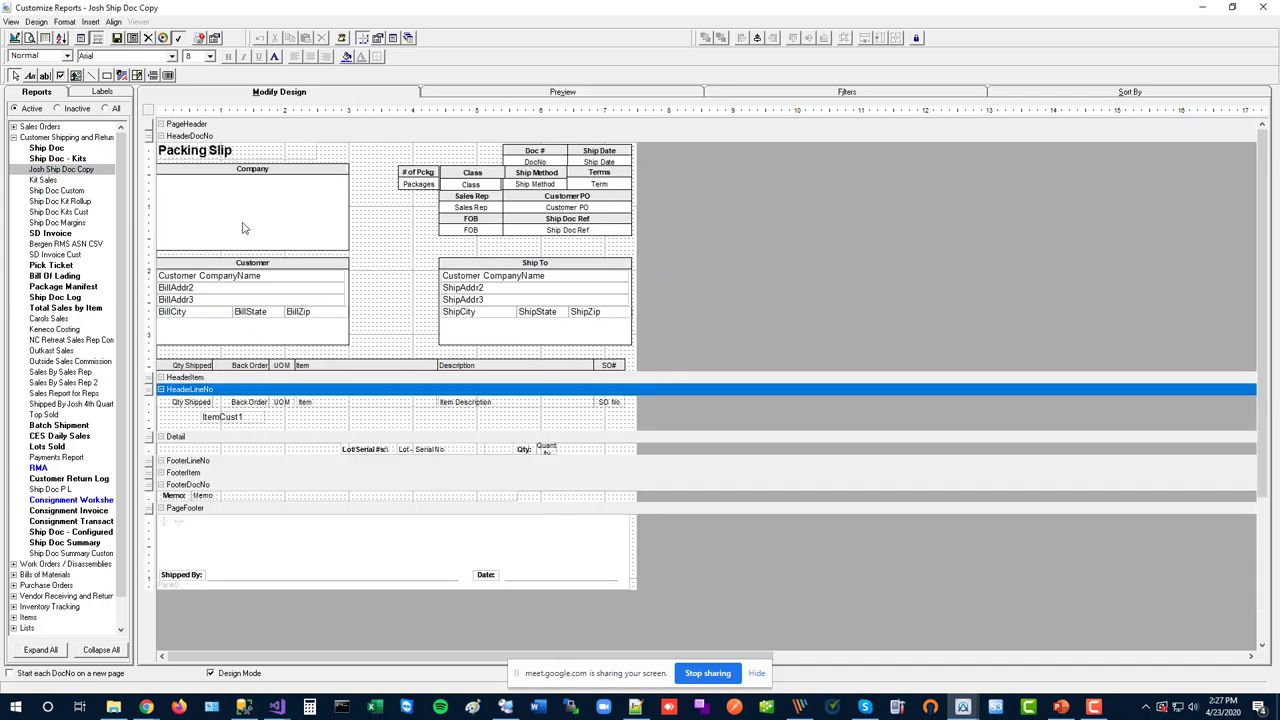
Switch to the PowerPoint reporting presentation and view the Report Properties List and Modifying Example slides
click(1061, 707)
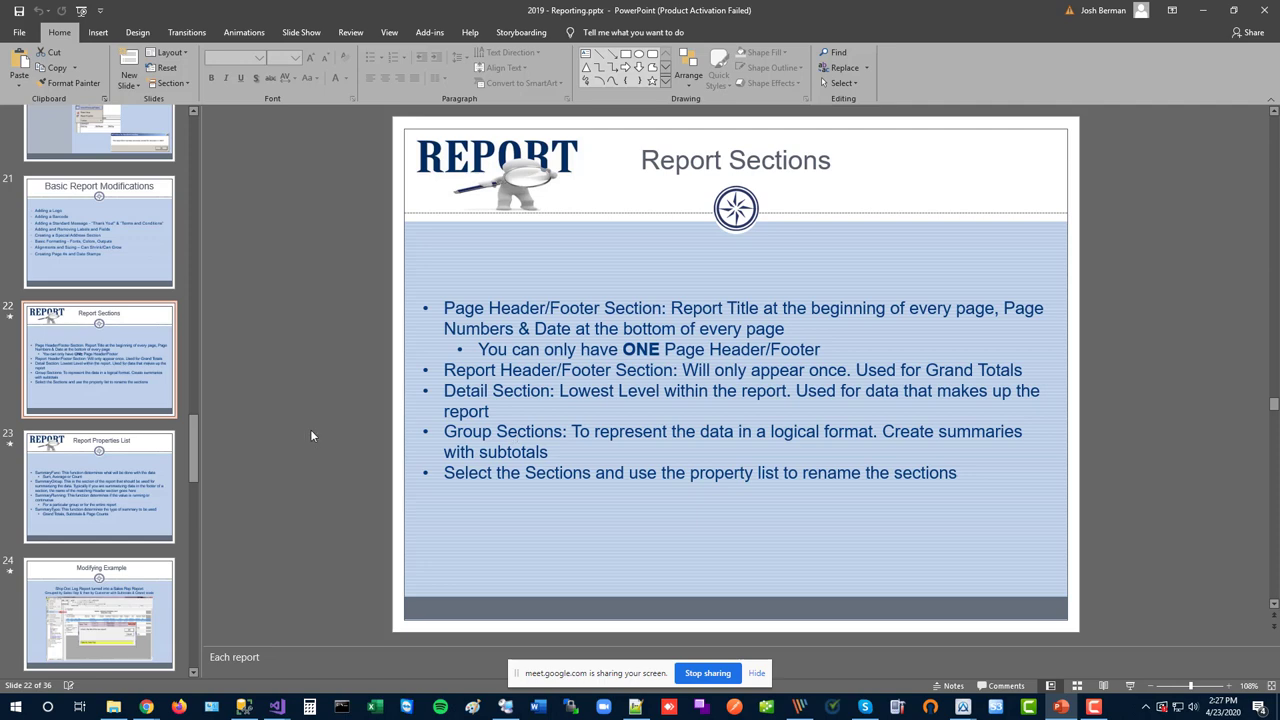
click(121, 479)
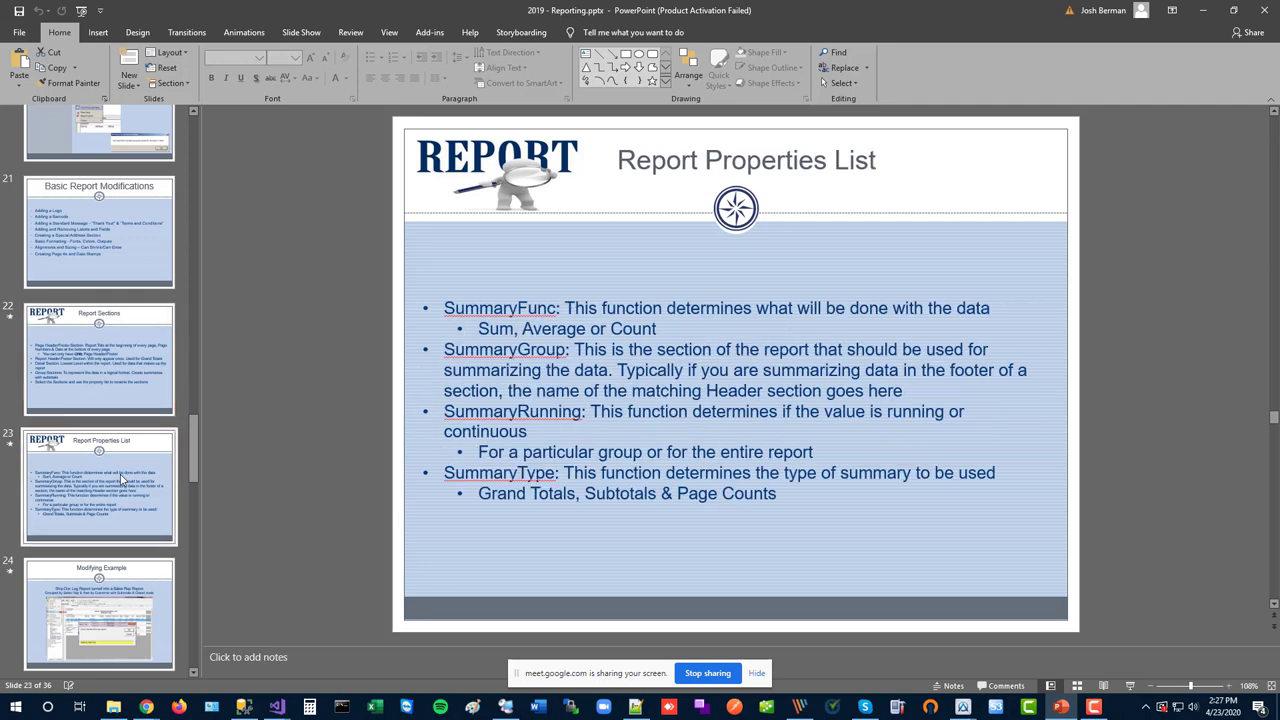
scroll(110, 520, down, 1)
click(96, 551)
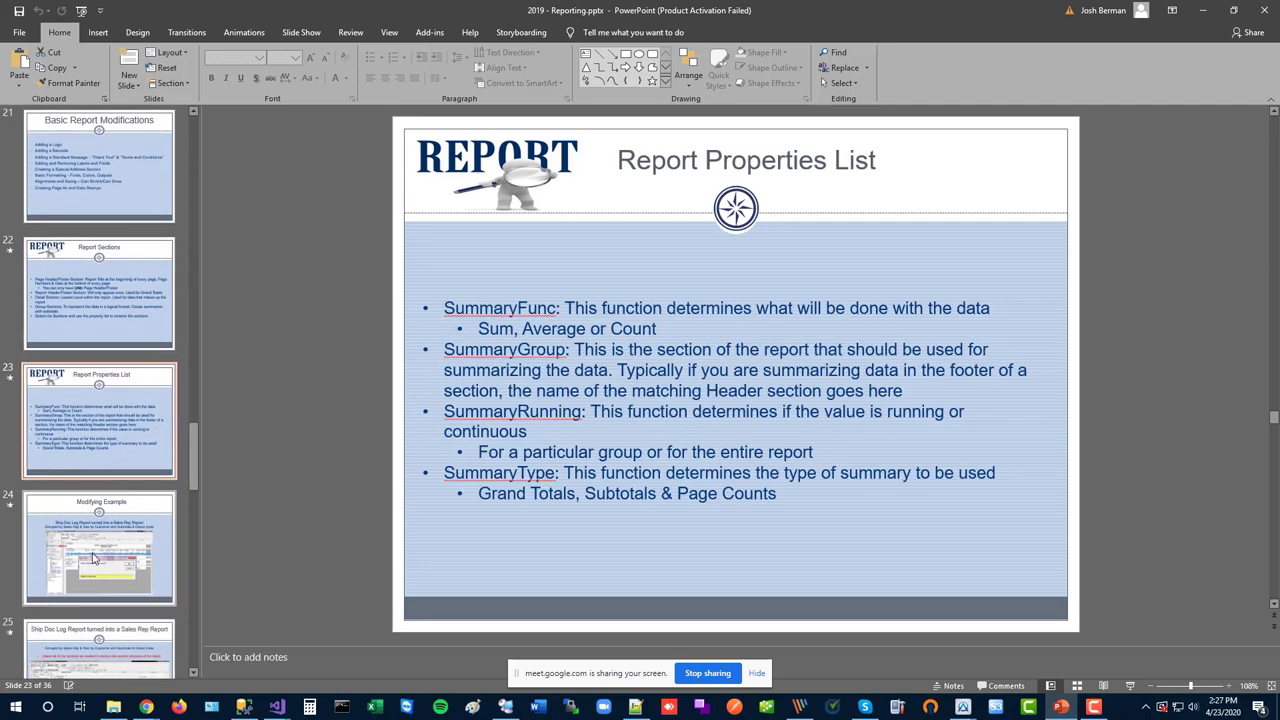
Look through slides 25 to 28 on turning the Ship Doc Log report into a Sales Rep report
scroll(96, 551, down, 2)
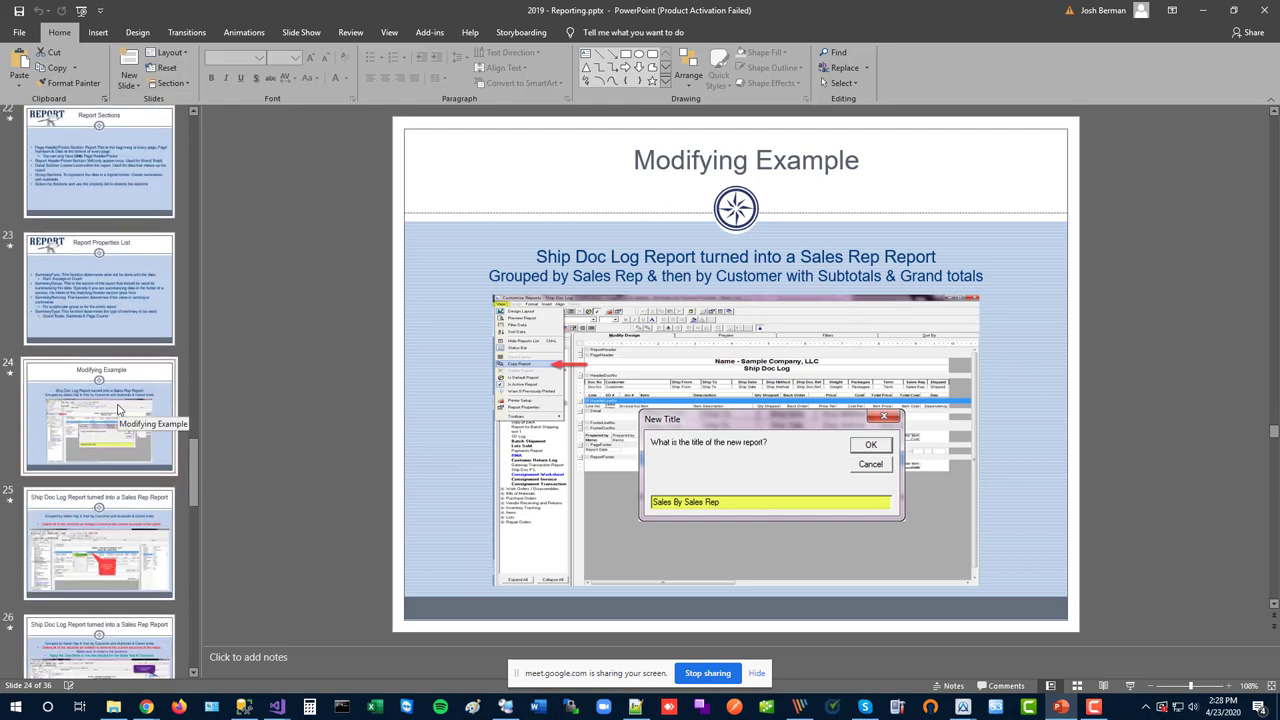
scroll(110, 430, down, 1)
click(95, 455)
scroll(90, 500, down, 1)
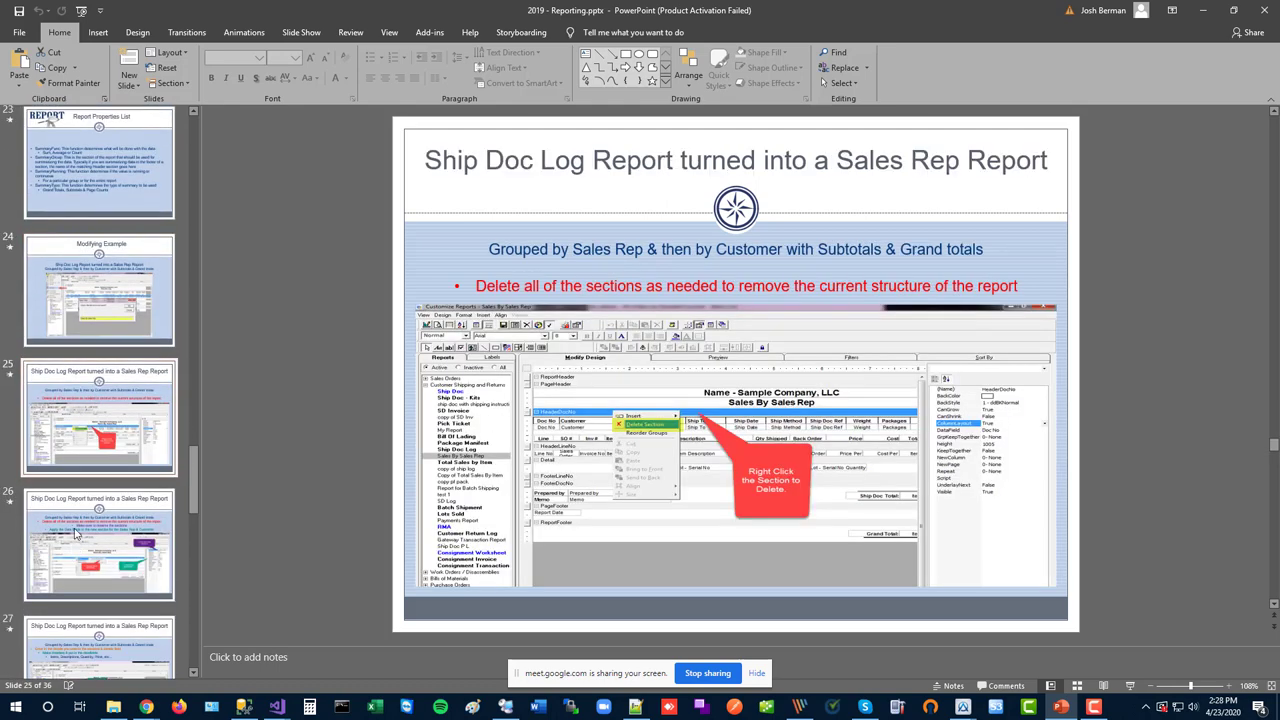
click(74, 540)
scroll(72, 540, down, 2)
click(72, 540)
scroll(70, 535, down, 2)
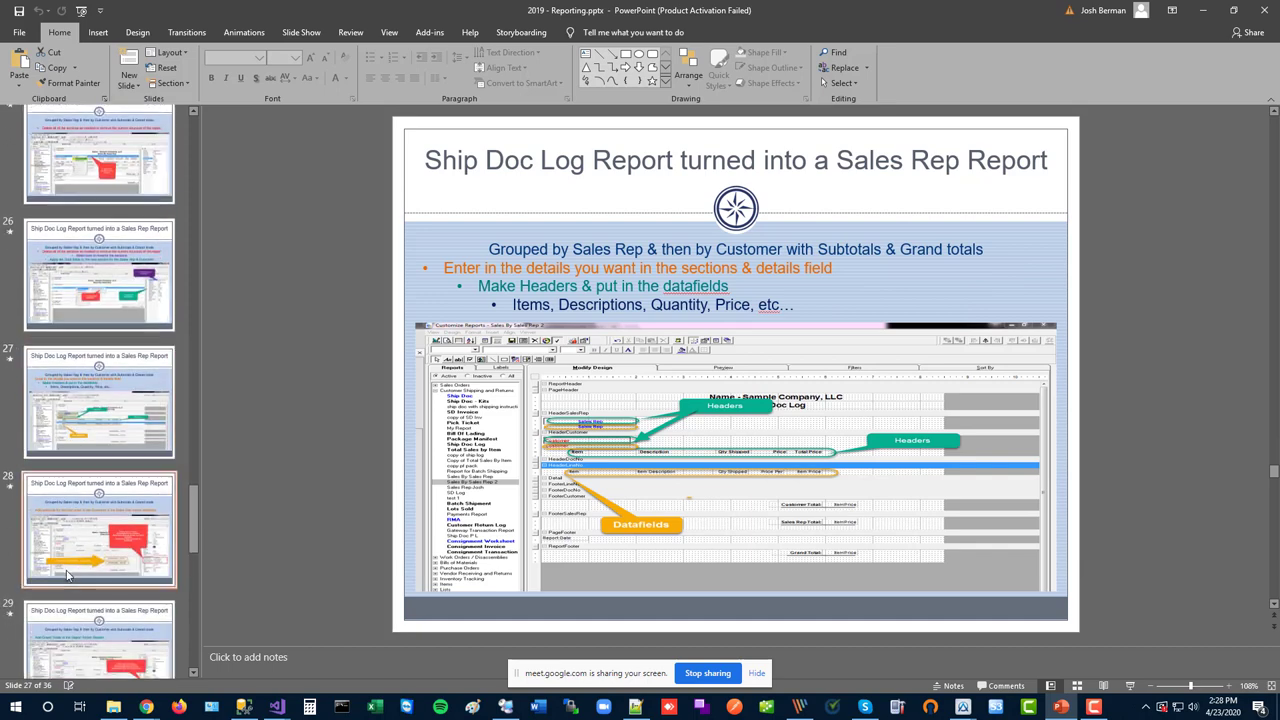
click(57, 533)
Review the Basic Report Modifications slide and switch back to the All Orders Customize Reports window
scroll(68, 512, up, 6)
scroll(68, 512, up, 3)
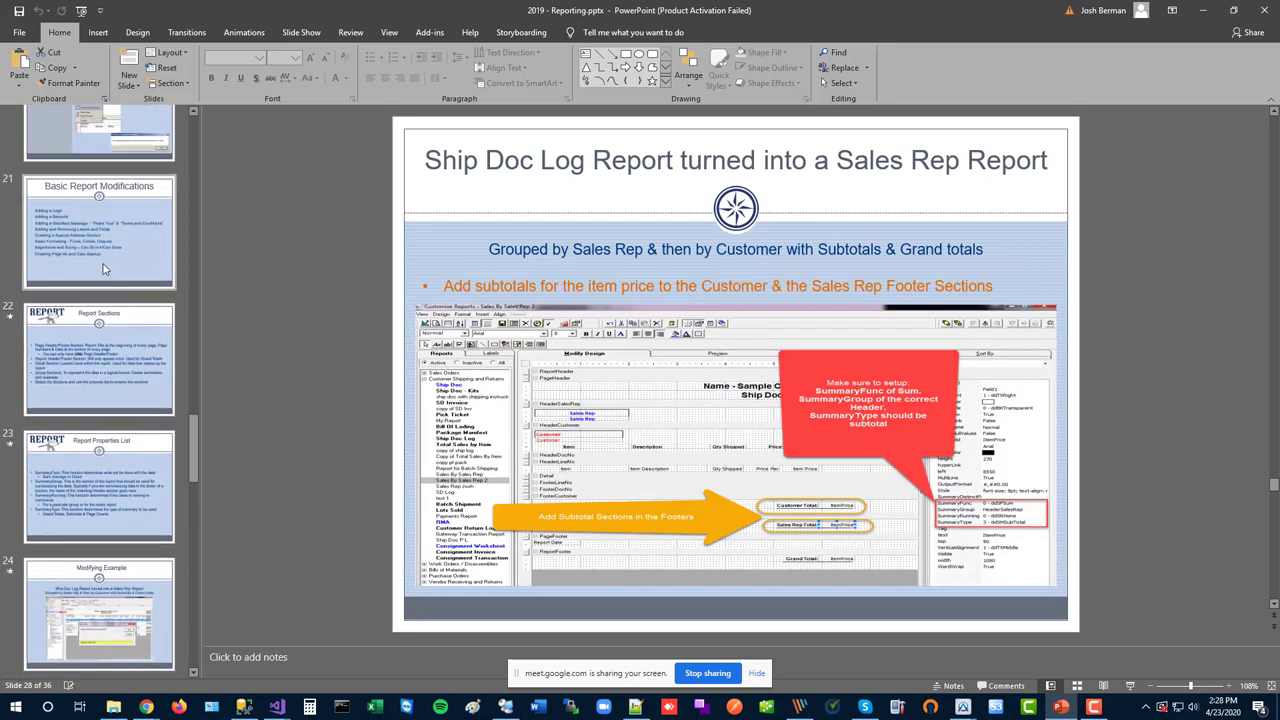
click(110, 240)
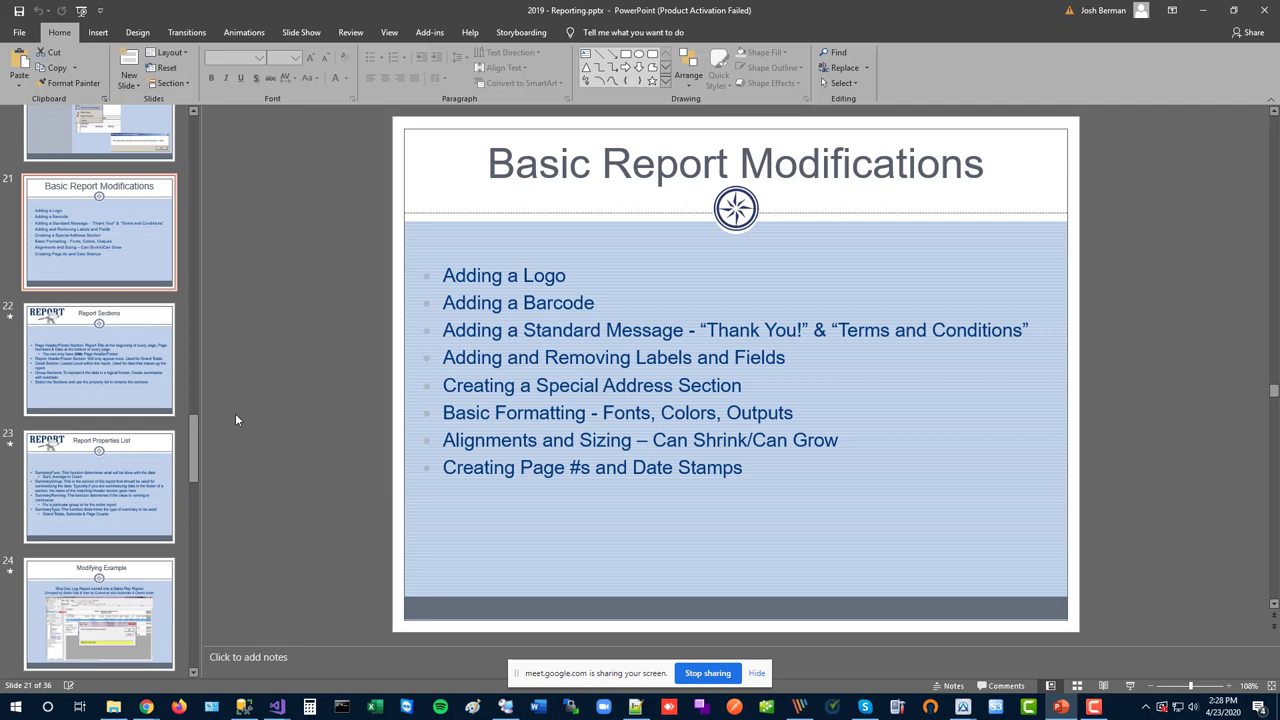
mouse_move(965, 708)
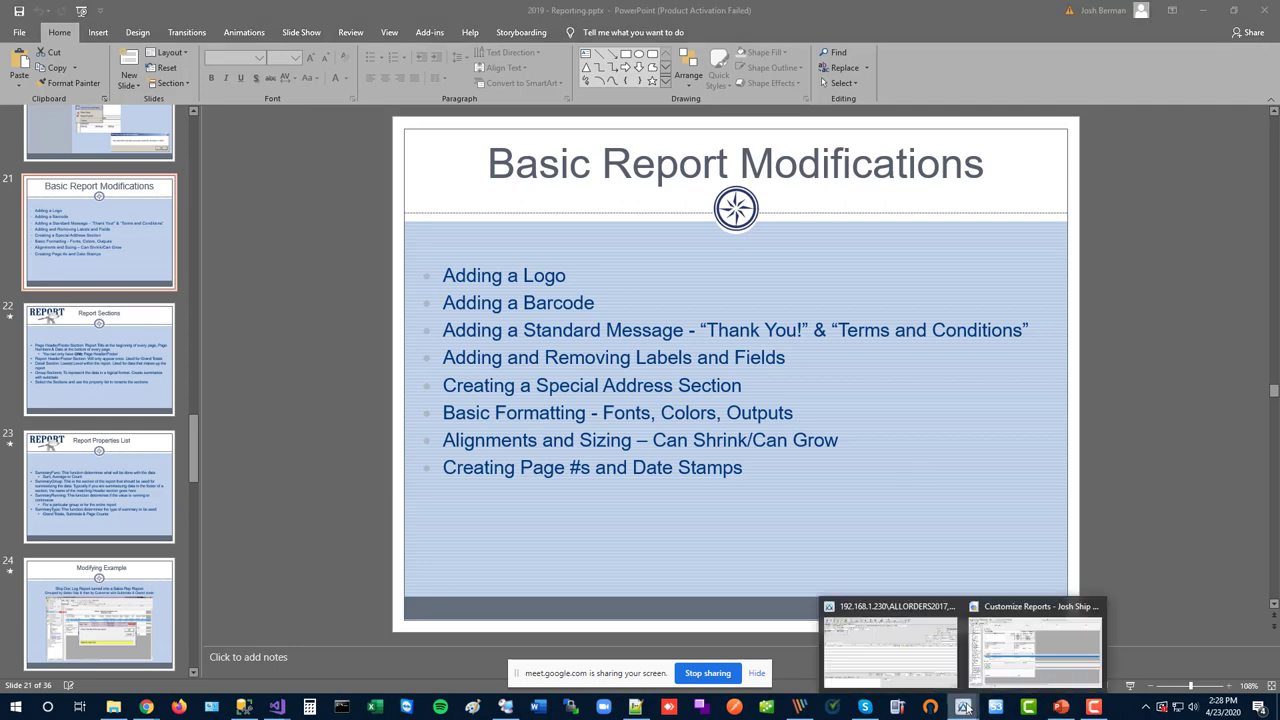
click(1021, 660)
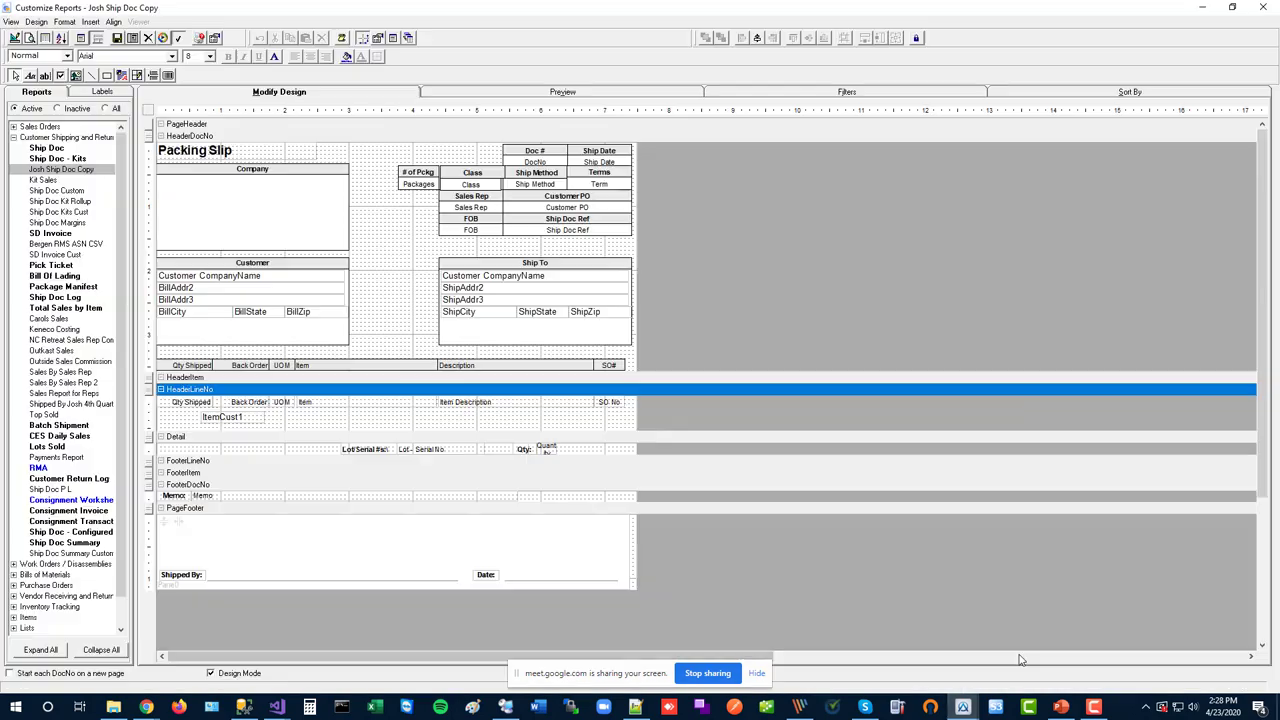
Restart the report designer and open the Ship Doc report from the Customer Shipping and Returns group
click(1258, 14)
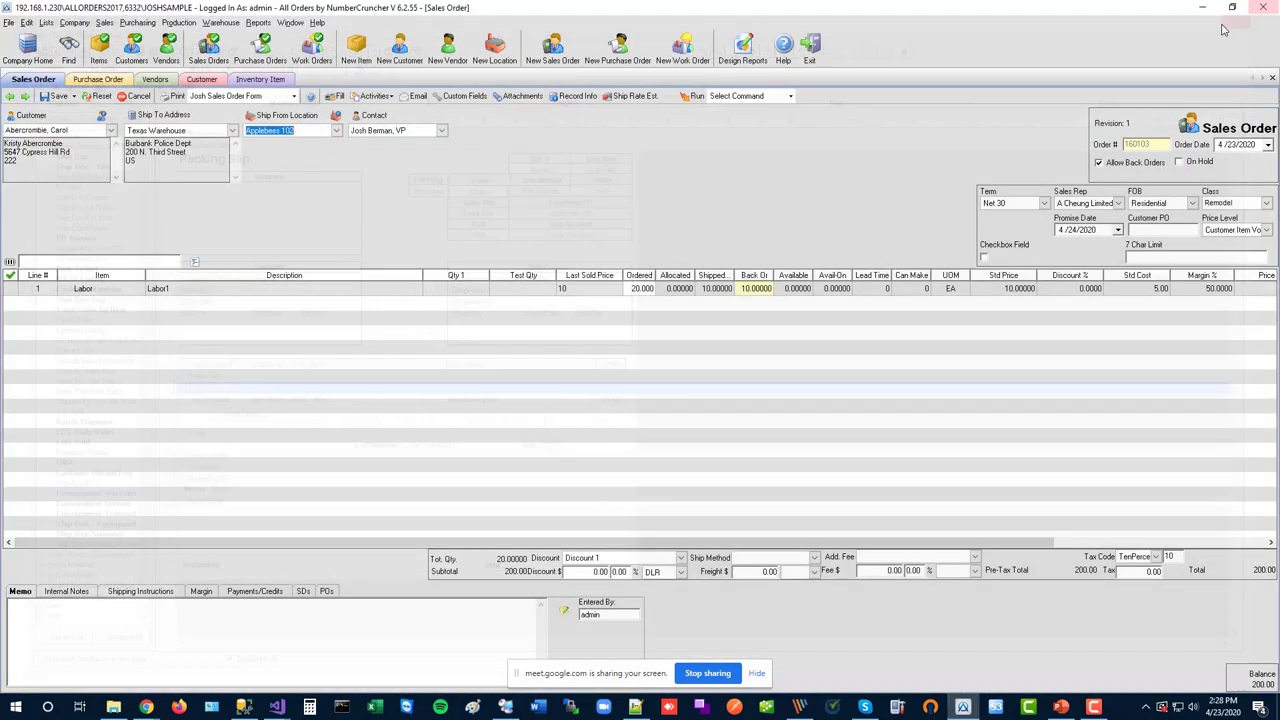
click(743, 62)
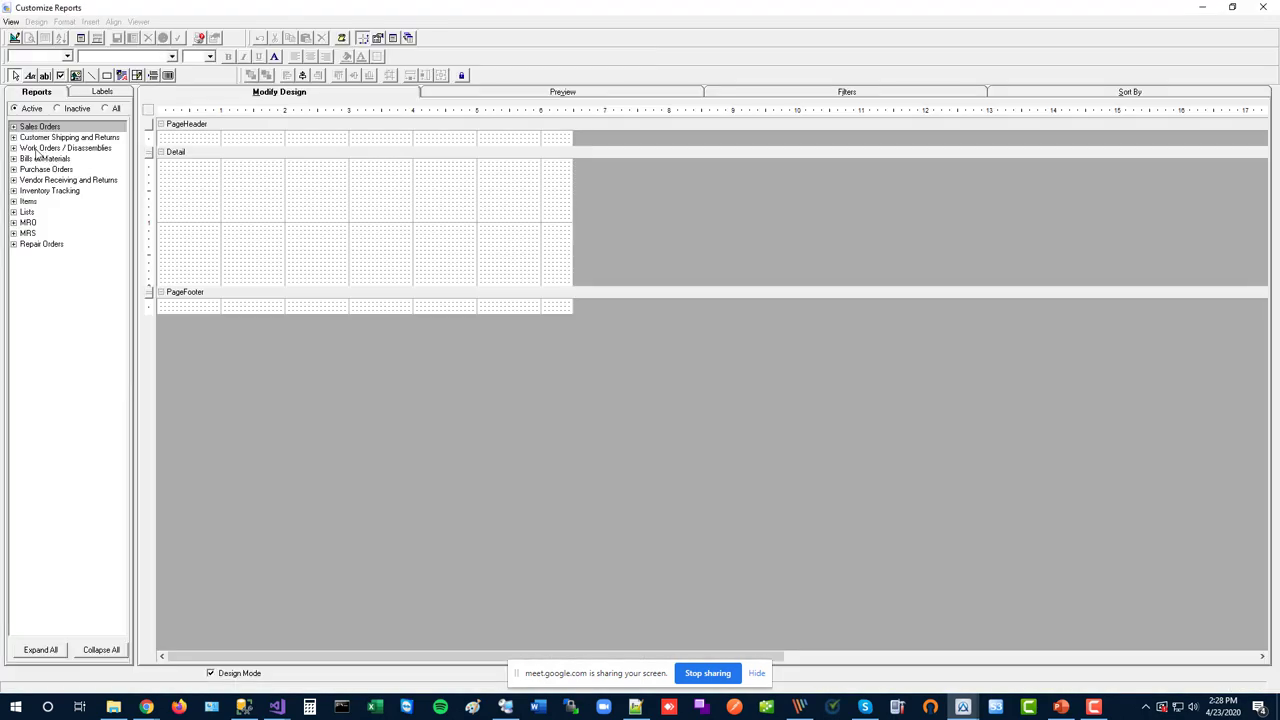
click(13, 138)
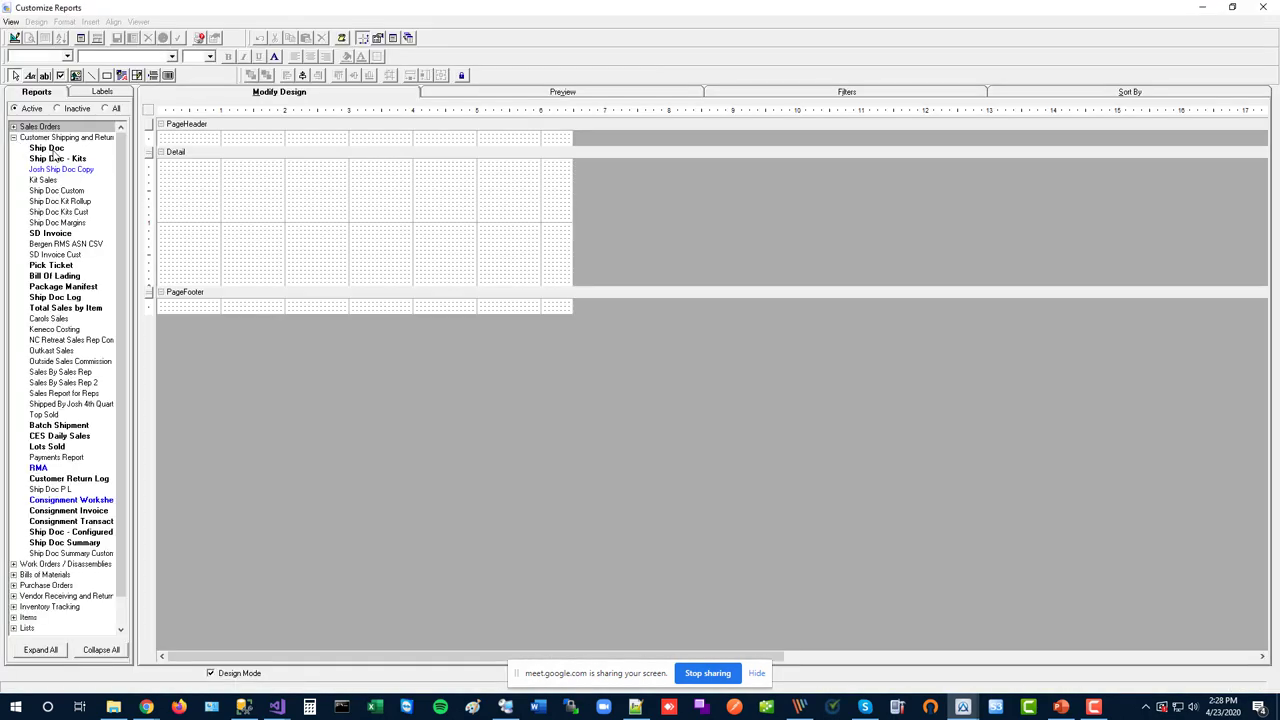
click(50, 150)
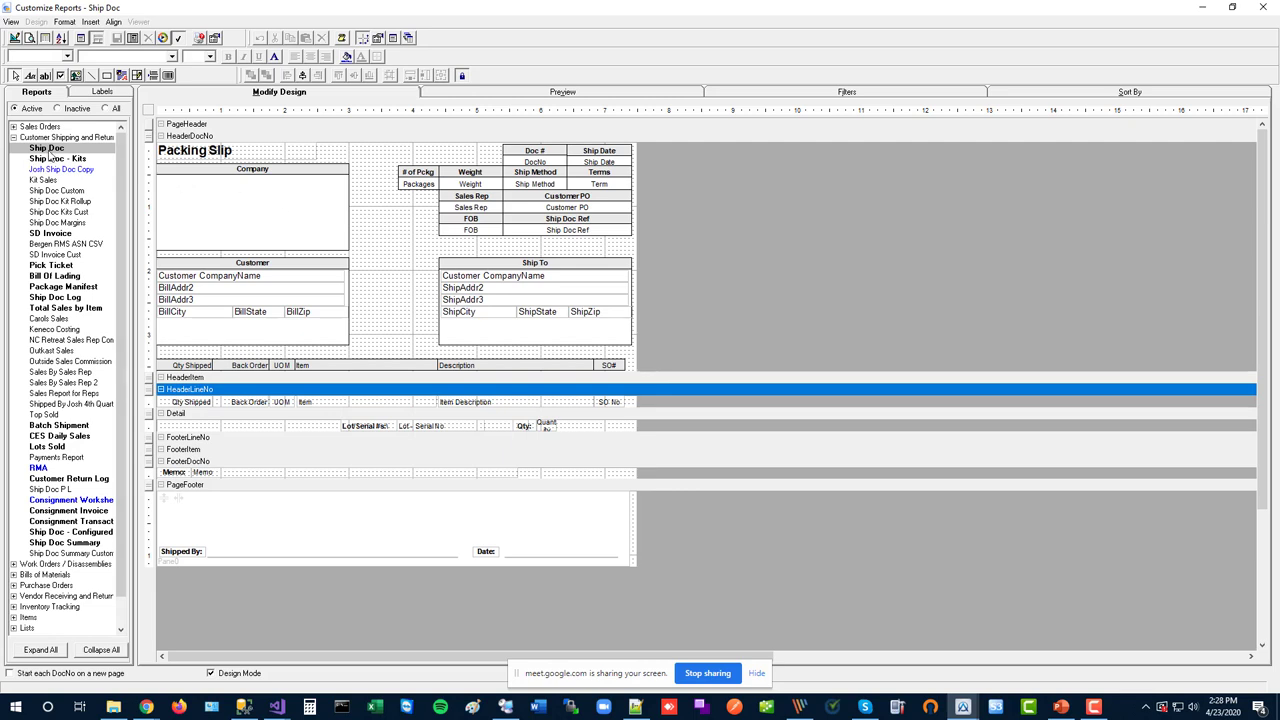
Save a copy of the Ship Doc report titled Webinar Ship Doc and open the copy for editing
click(133, 40)
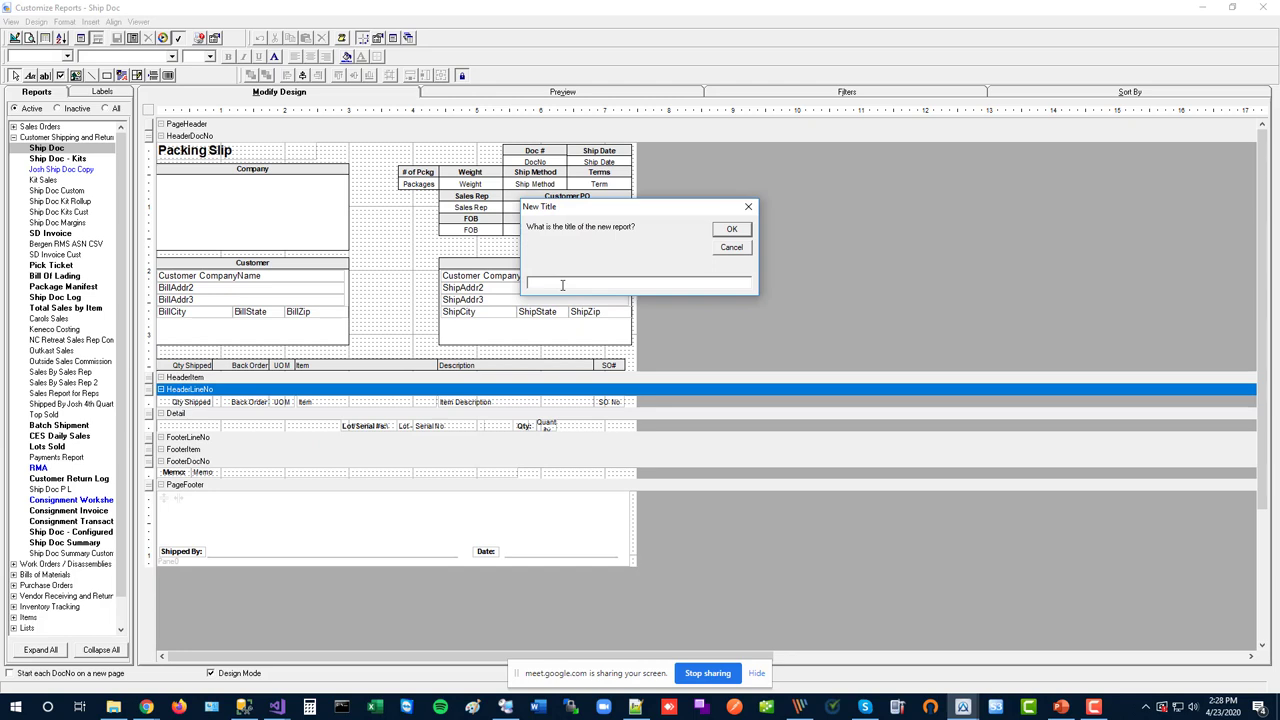
text(Webinar Slip Doc)
click(731, 229)
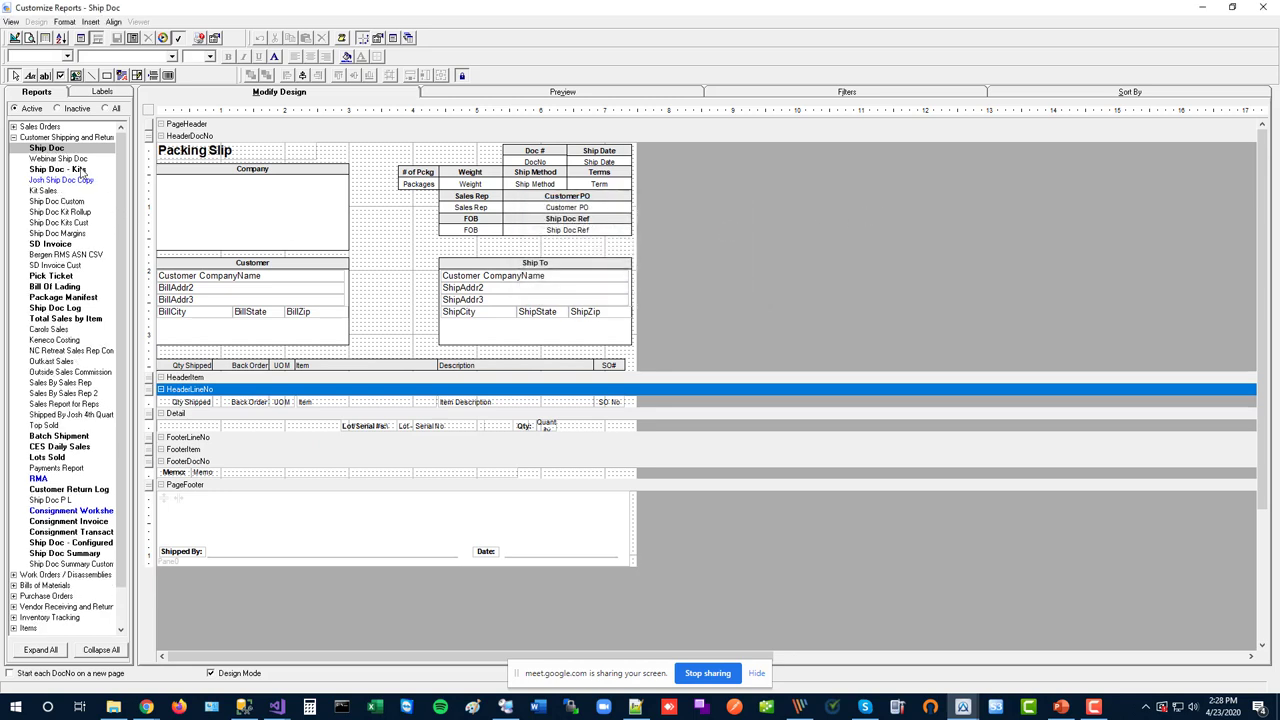
click(74, 159)
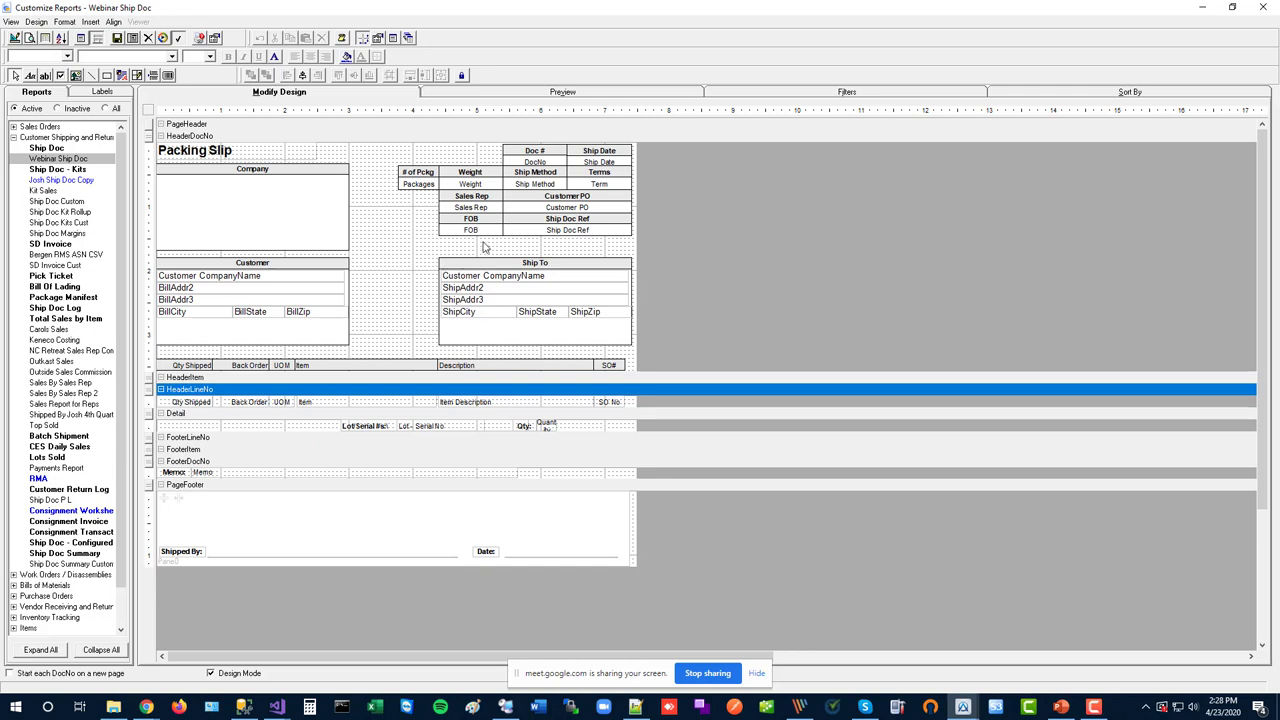
Delete the # of Pckg, Weight, Sales Rep and FOB labels and their fields from the HeaderDocNo section
drag(488, 241, 390, 157)
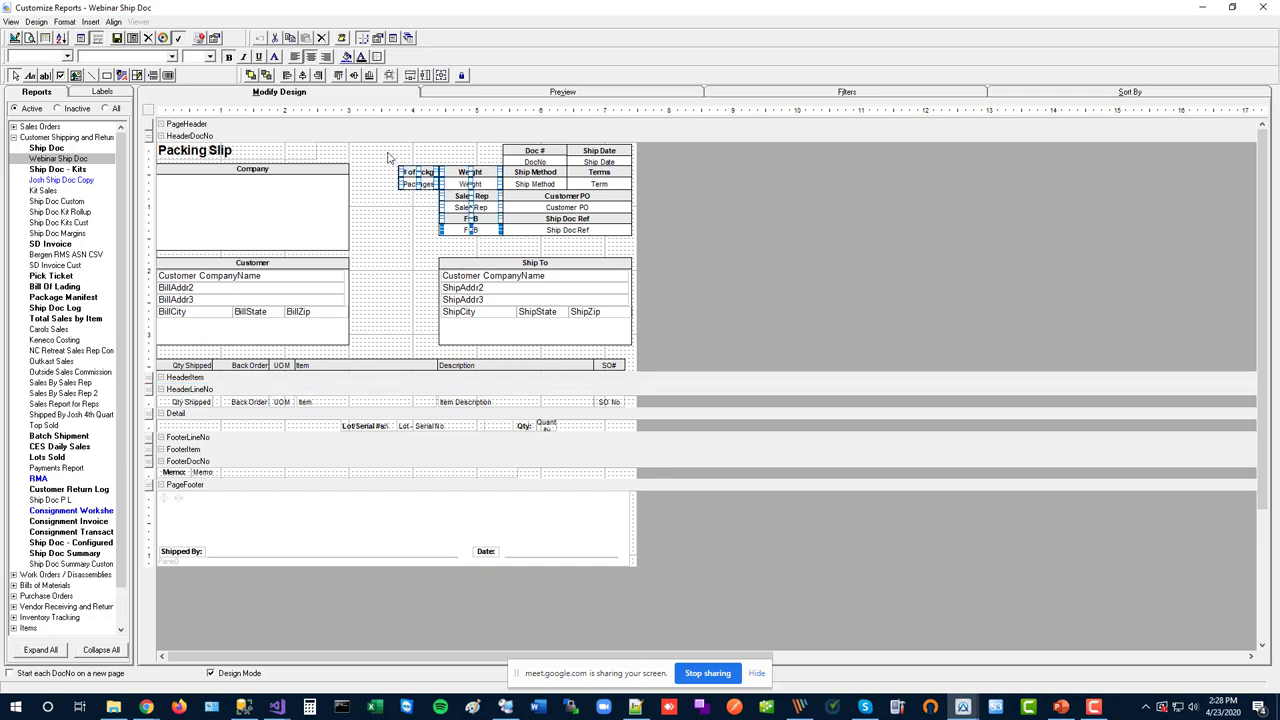
key(Delete)
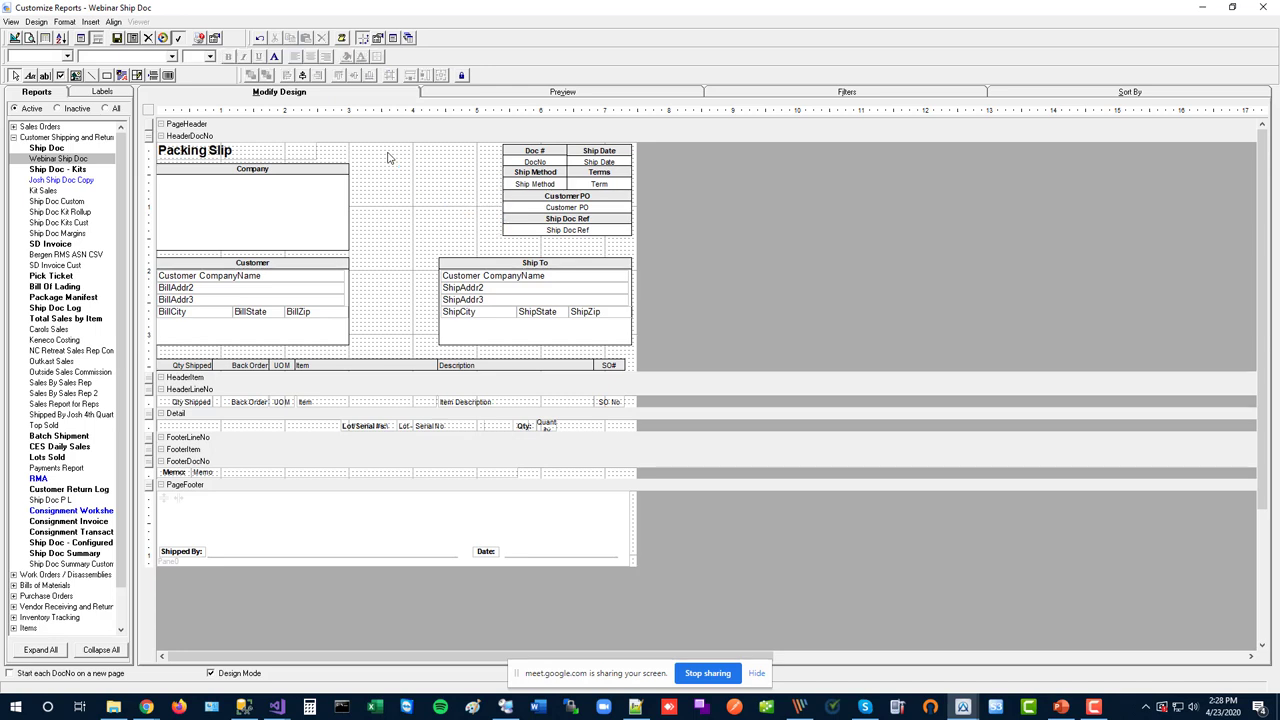
Shift all header boxes below the Packing Slip title down about half an inch to make room for a logo
drag(452, 214, 222, 166)
click(418, 221)
click(312, 217)
click(404, 211)
drag(664, 373, 206, 161)
drag(294, 222, 295, 250)
drag(614, 165, 592, 179)
click(443, 197)
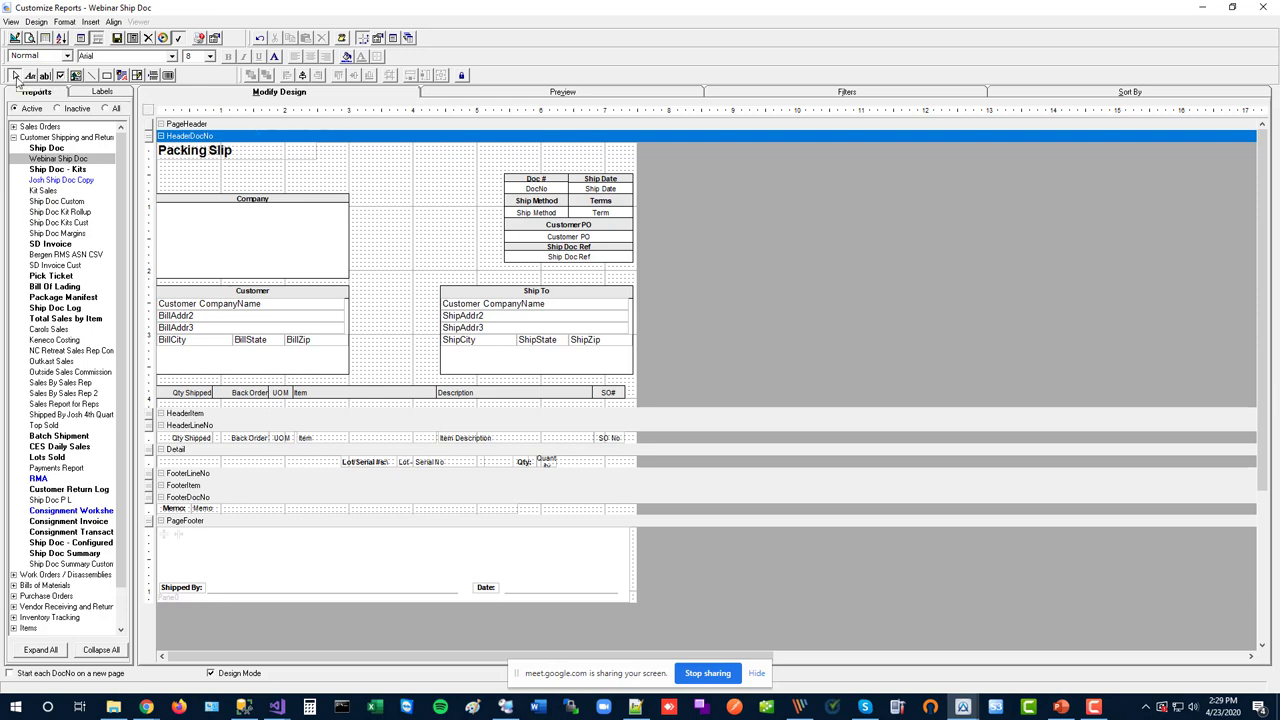
Draw an image frame about 3060 wide and 900 high beside the Packing Slip title in the HeaderDocNo section
click(17, 79)
drag(425, 212, 546, 236)
drag(430, 240, 266, 188)
click(422, 196)
click(75, 77)
drag(346, 151, 481, 187)
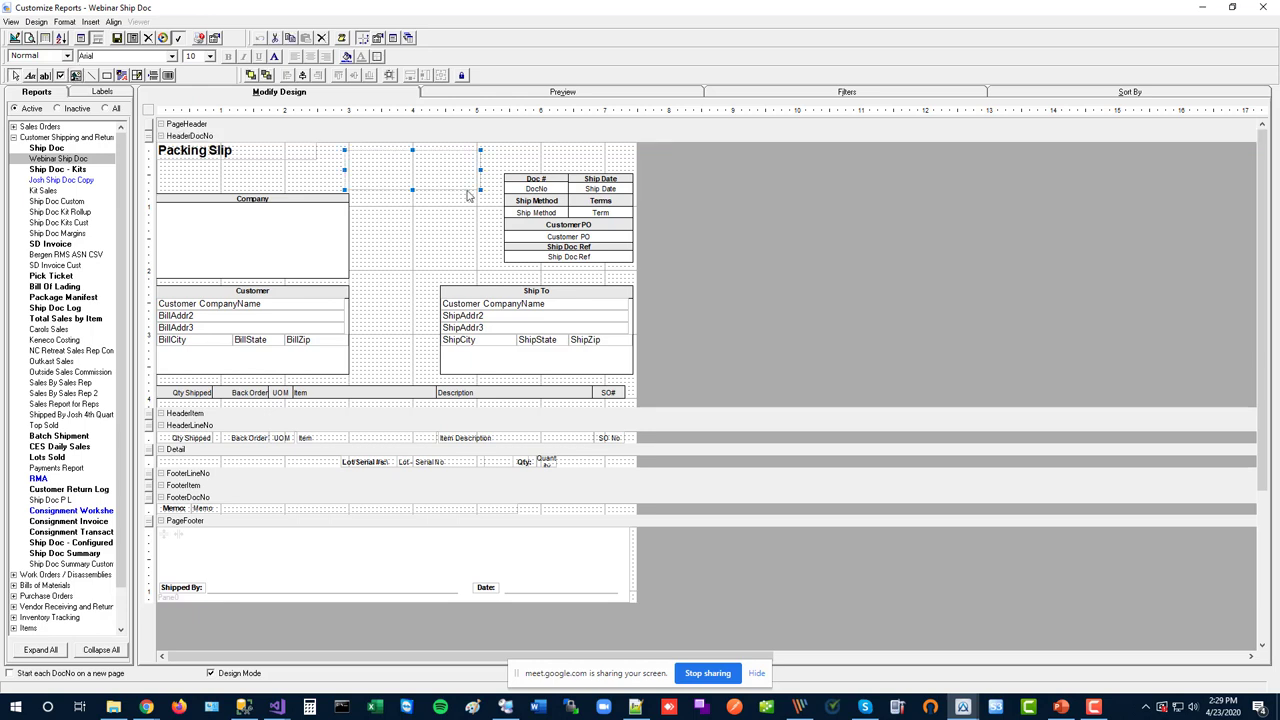
Load NC Logo.jpg from the Desktop into the image frame, then fit the frame at 3690 wide, left 4050 and top 90
click(379, 39)
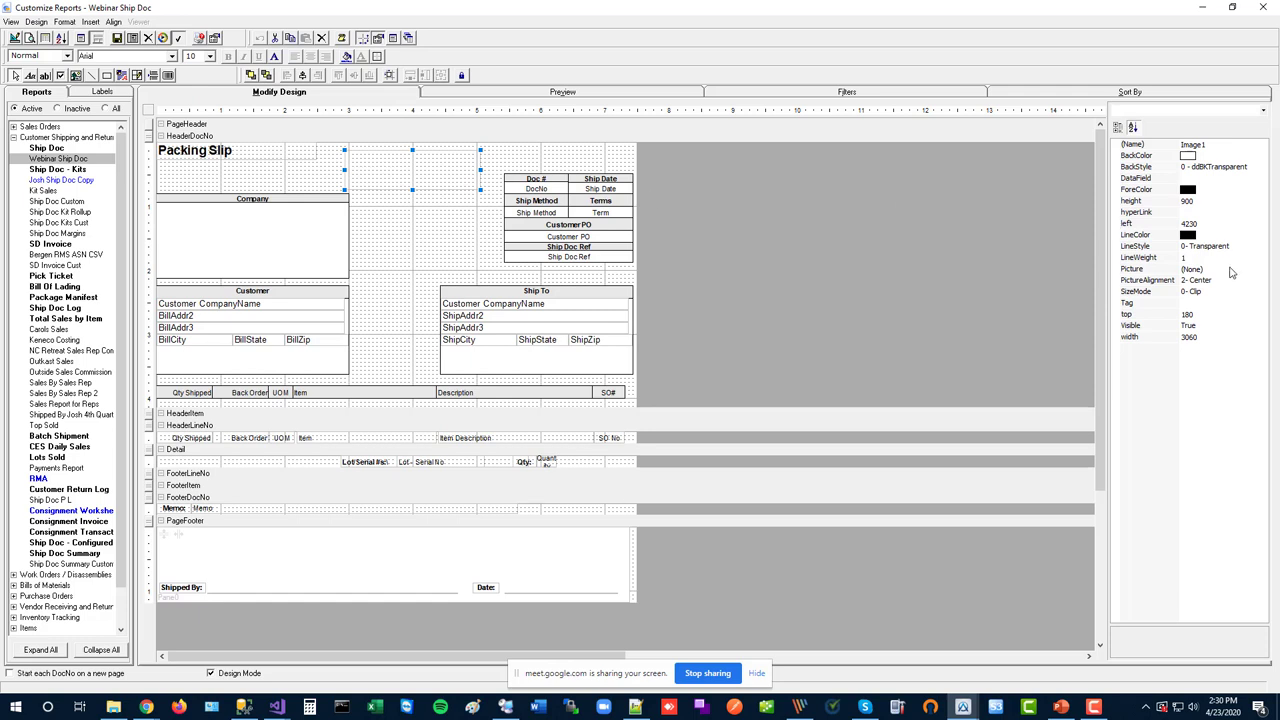
click(1160, 272)
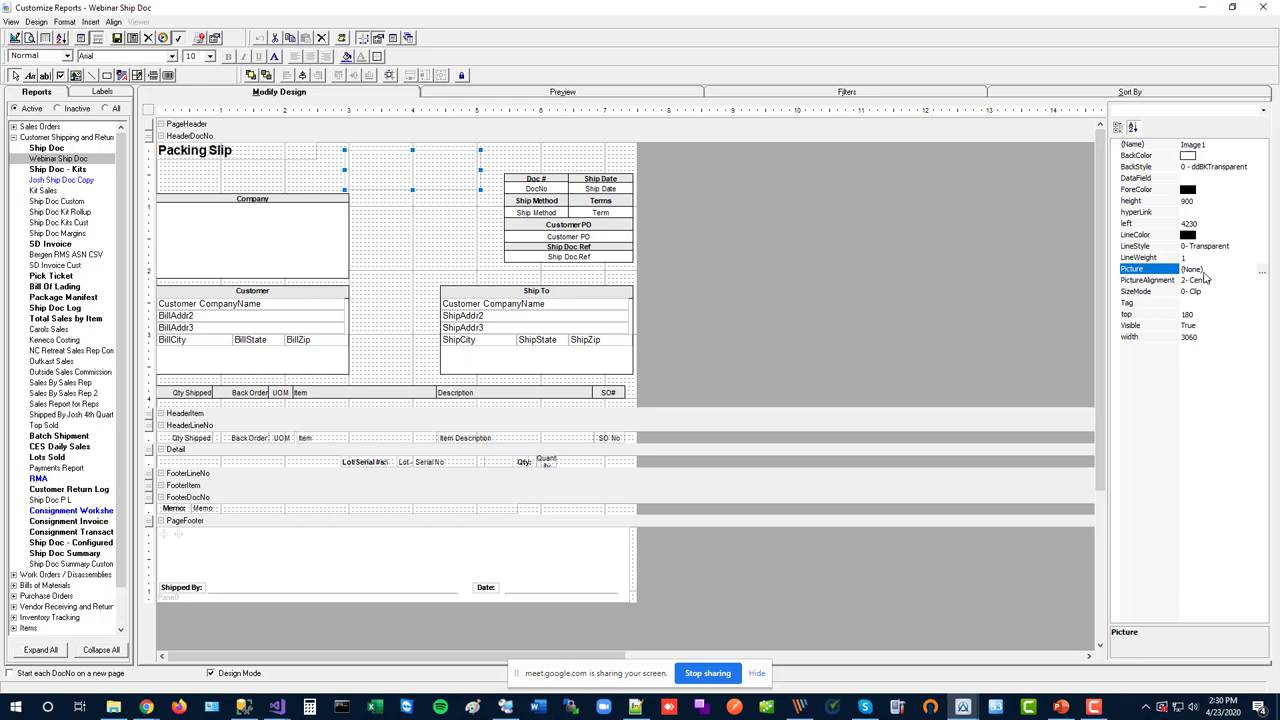
click(1262, 272)
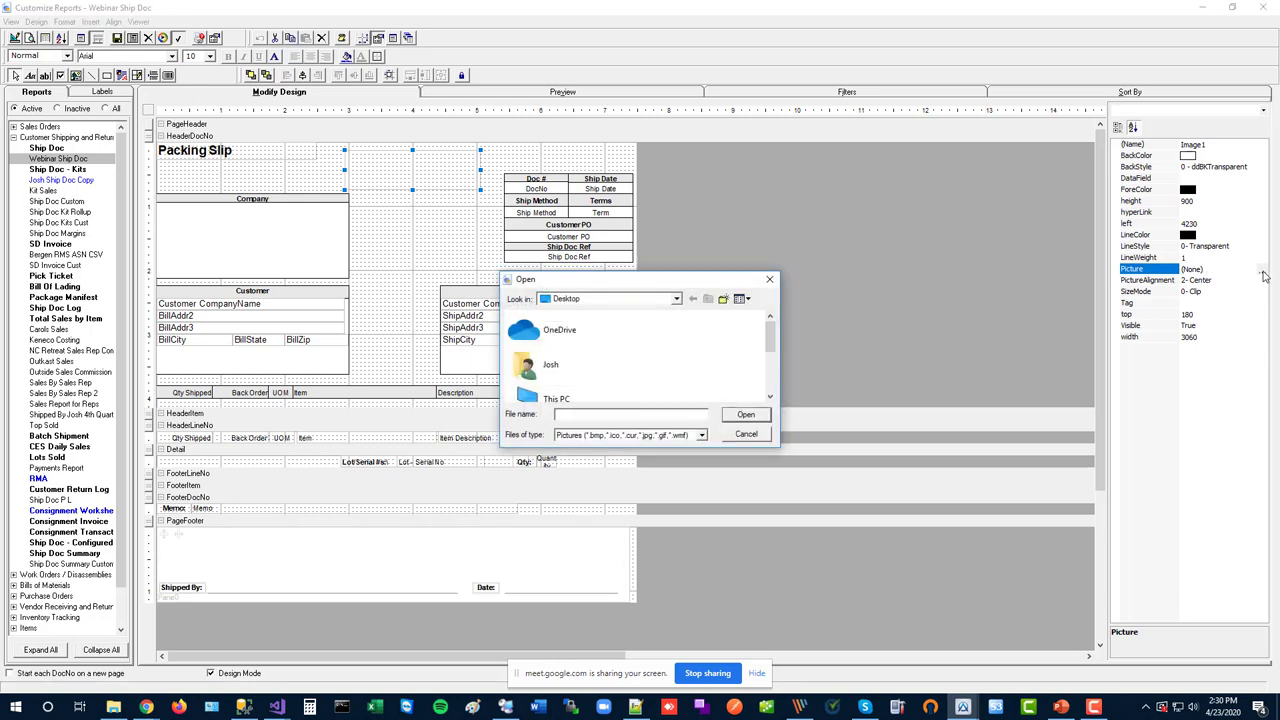
drag(768, 340, 771, 393)
click(590, 395)
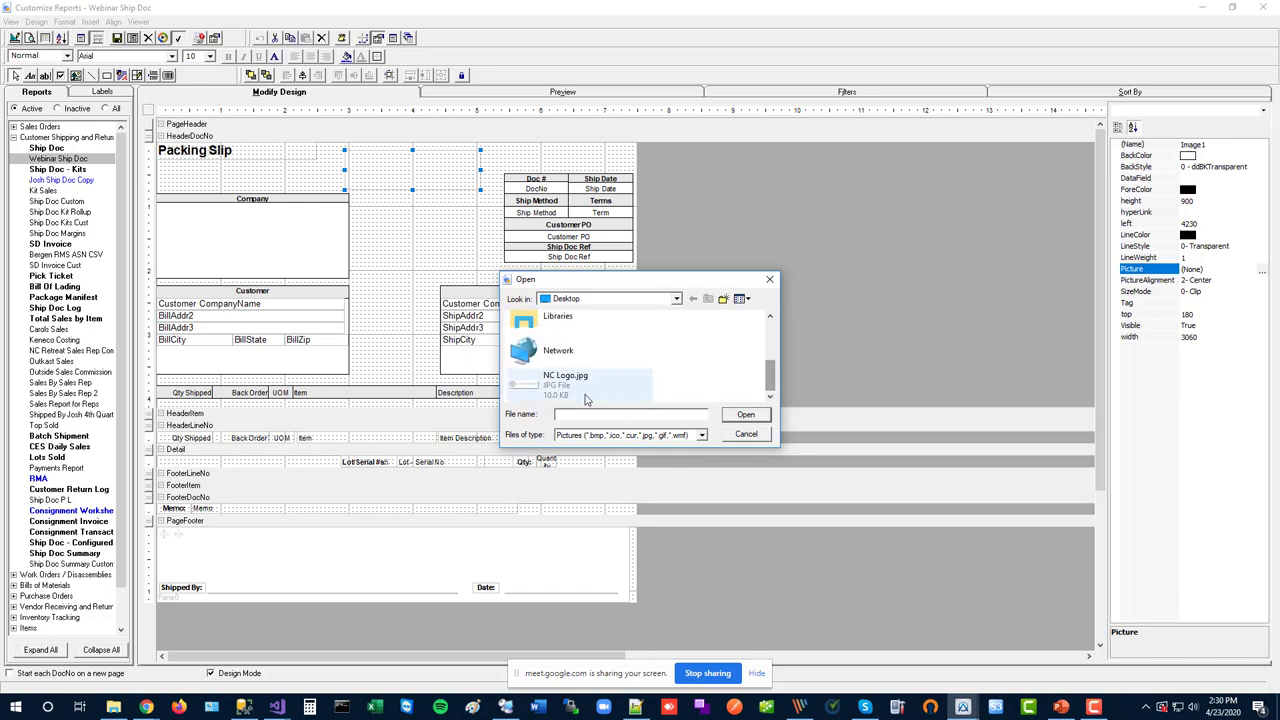
double_click(562, 390)
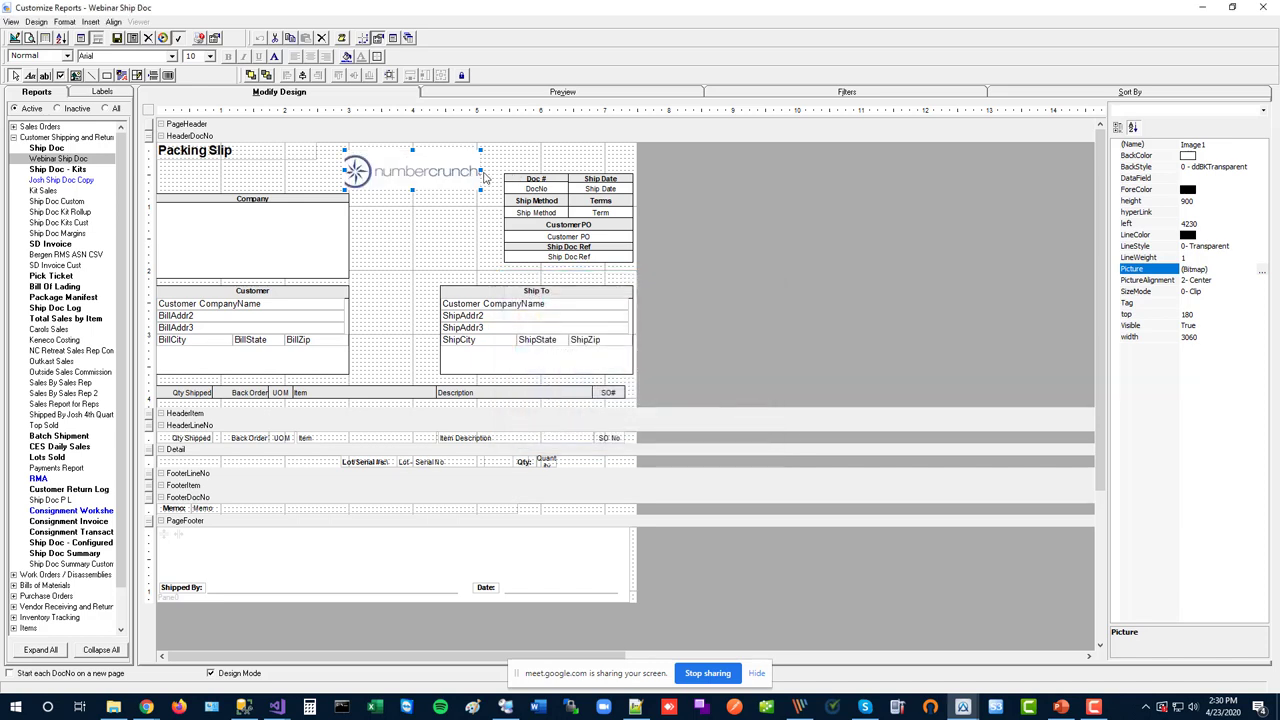
drag(481, 170, 505, 169)
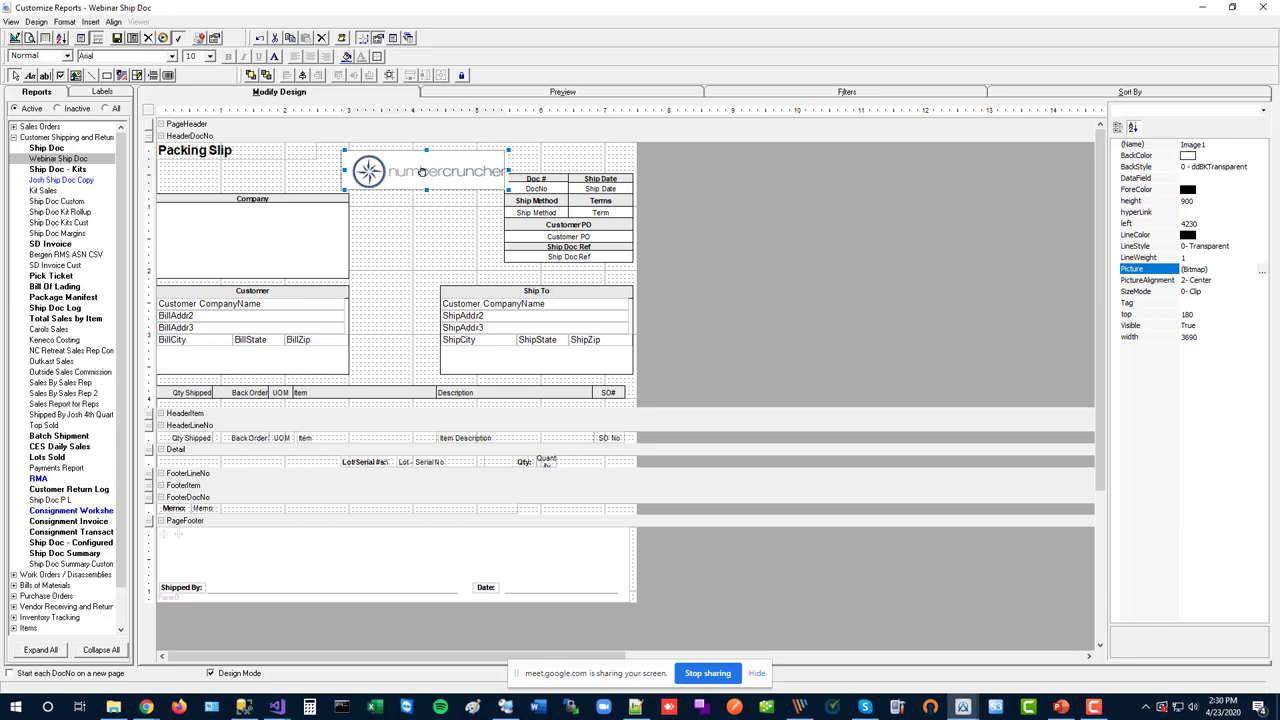
drag(428, 174, 420, 170)
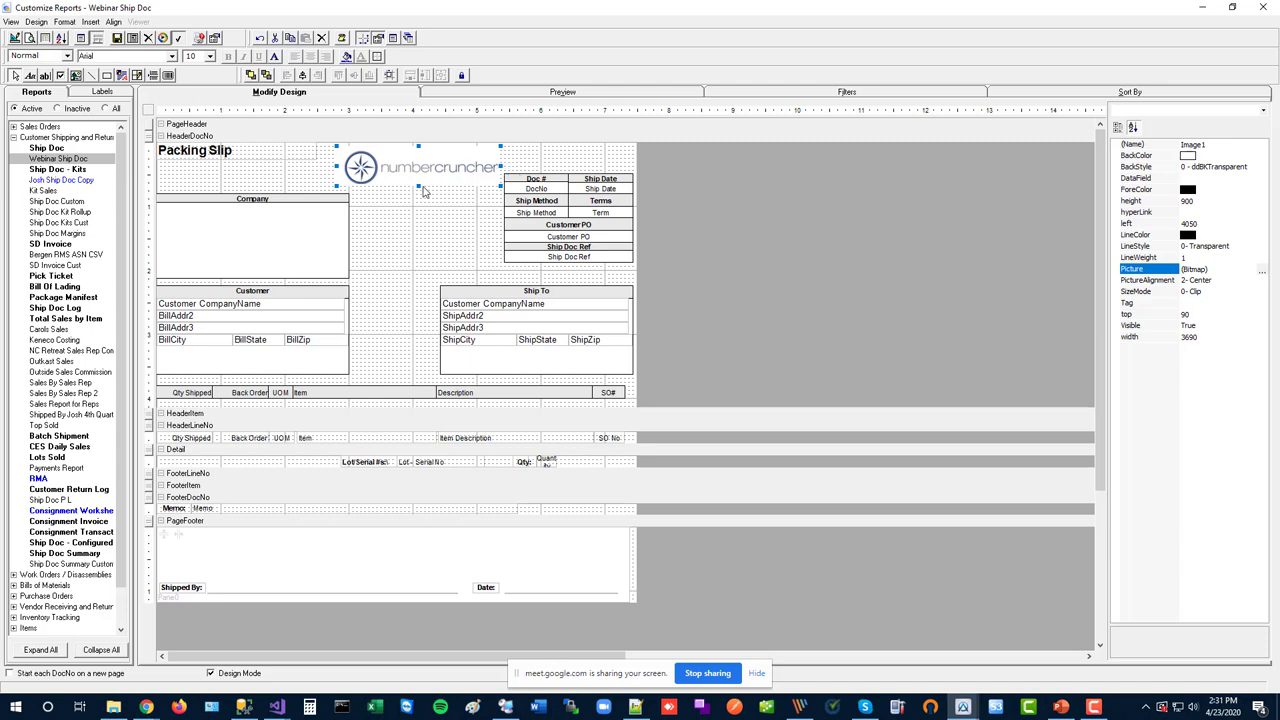
Try the logo's SizeMode as 1- Stretch and enlarge its frame to about 4500 wide and 1080 high
click(1216, 292)
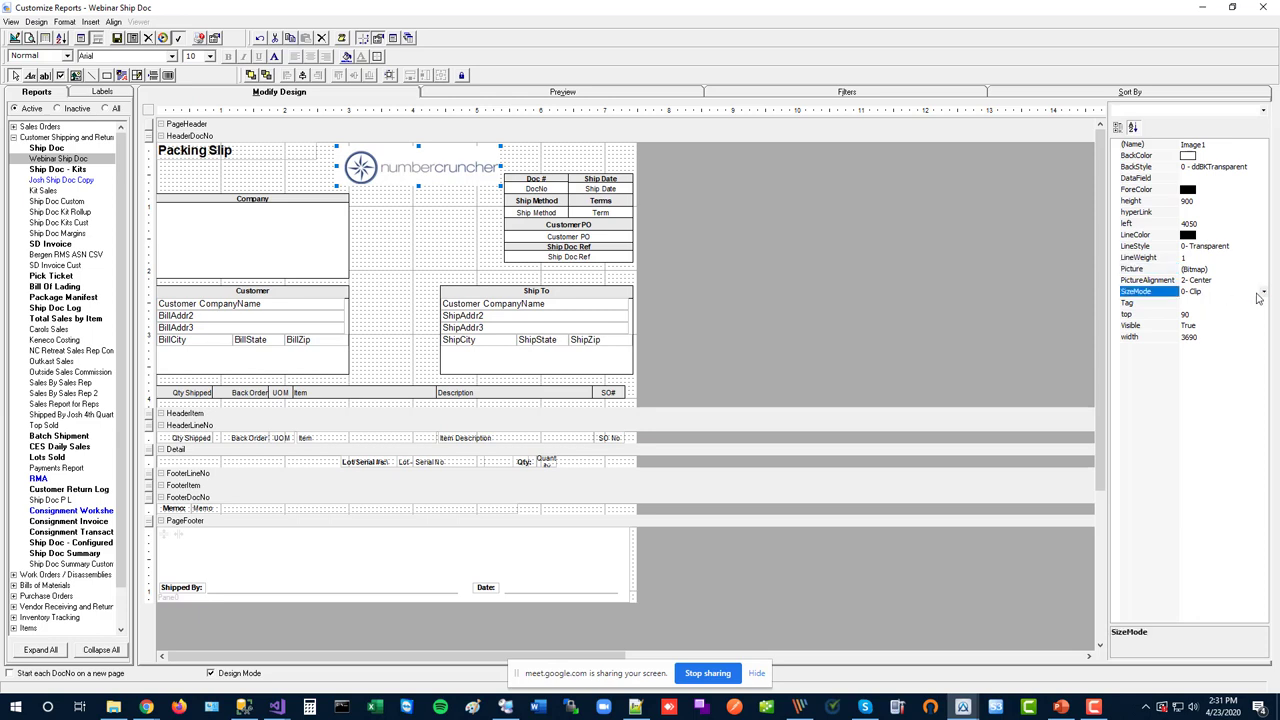
click(1264, 292)
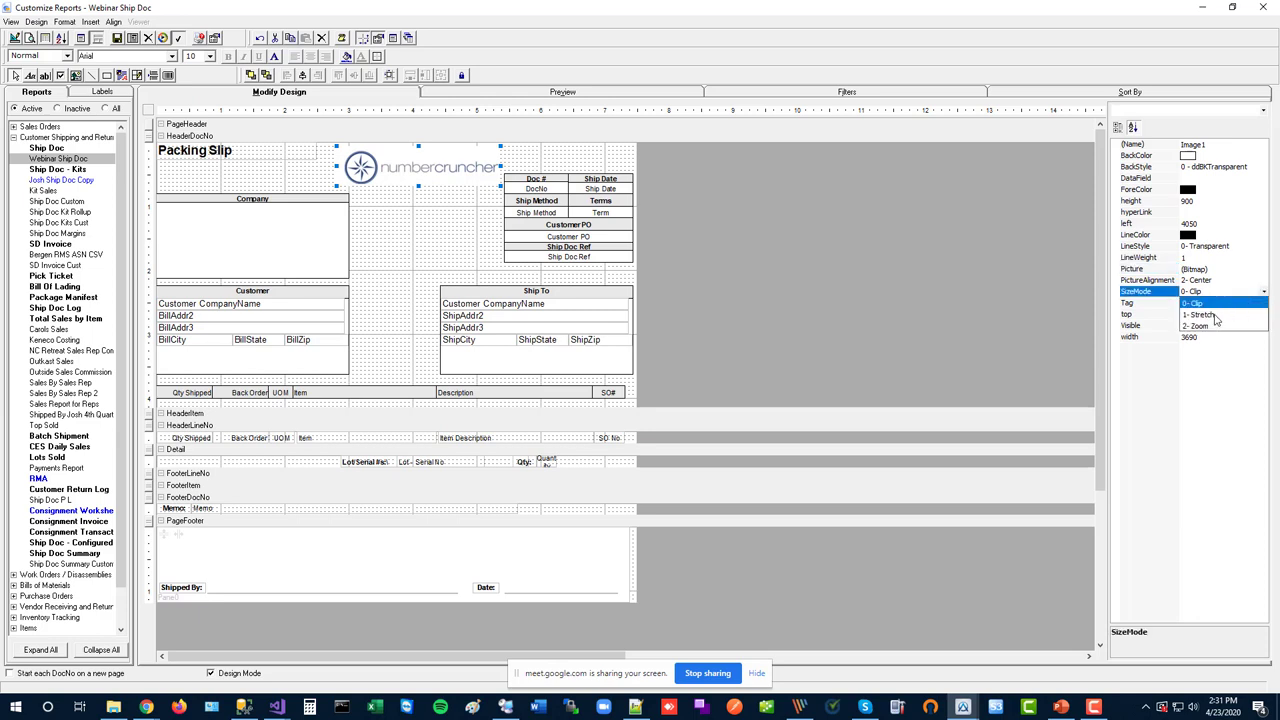
click(1215, 316)
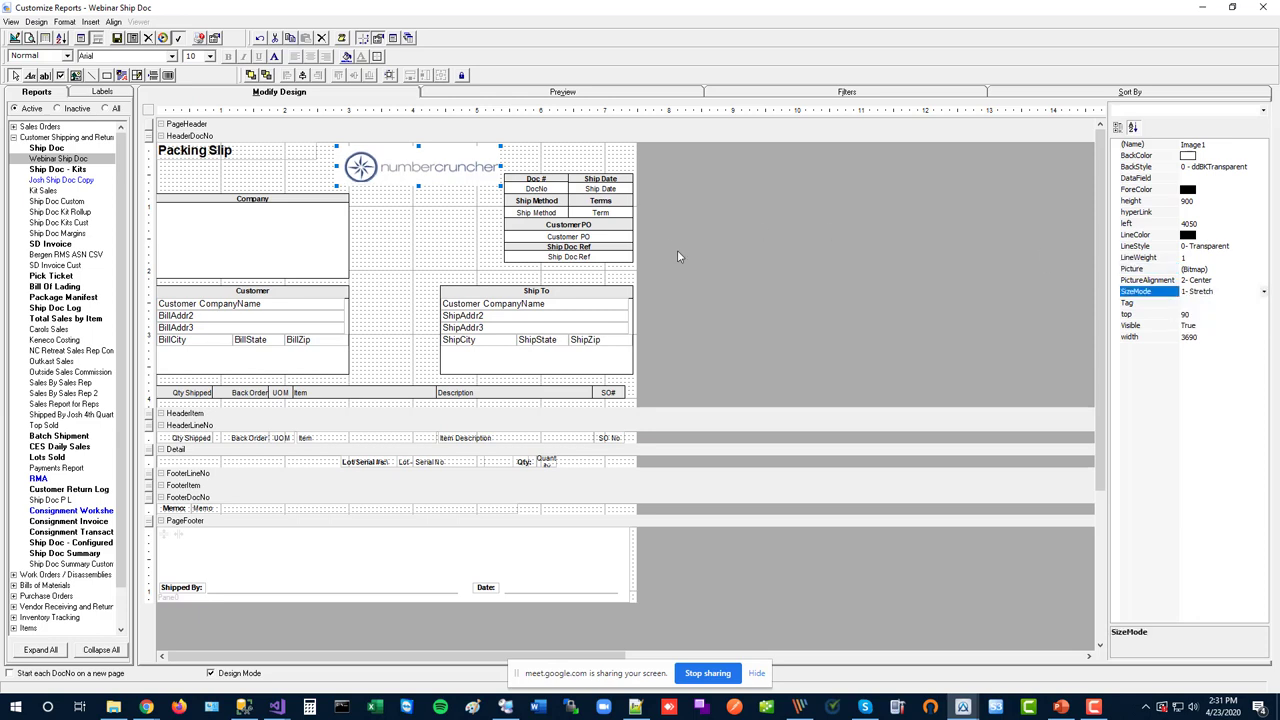
drag(500, 186, 536, 197)
drag(456, 175, 432, 174)
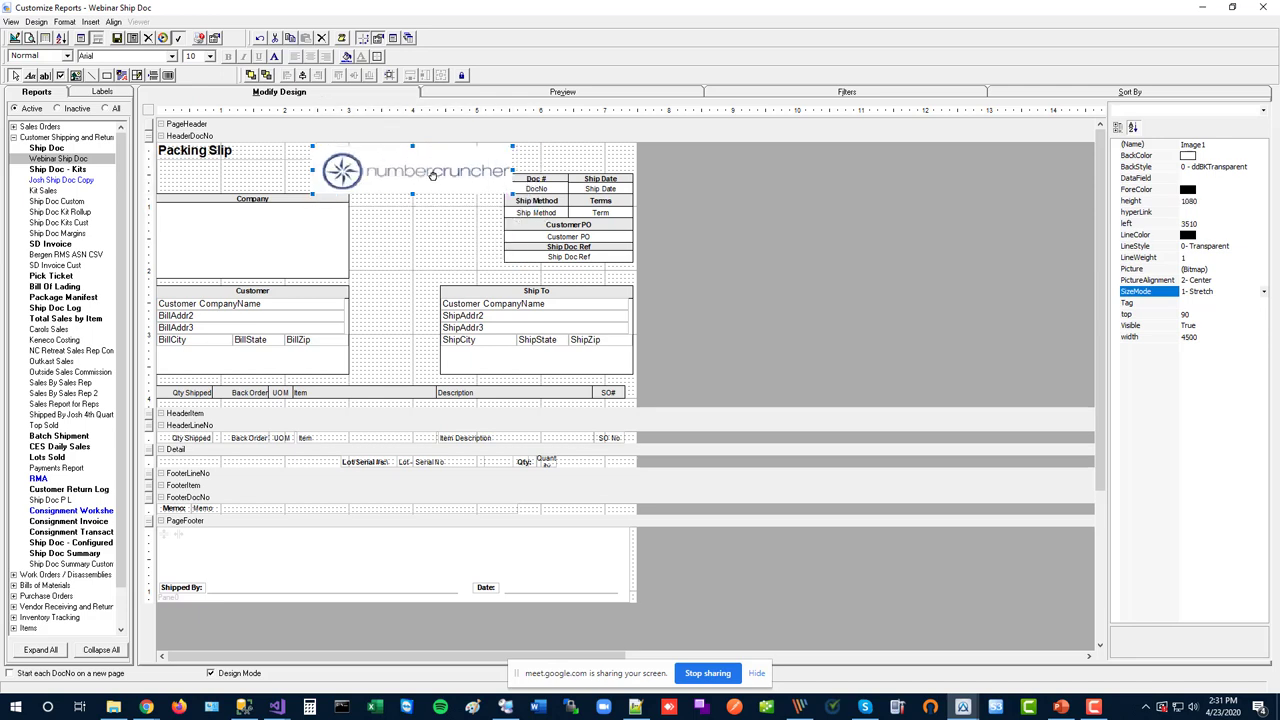
Set the logo's SizeMode to 0- Clip and adjust its frame to about 4410 by 1170 at left 3600, top 0
click(1265, 292)
click(1265, 296)
click(1240, 302)
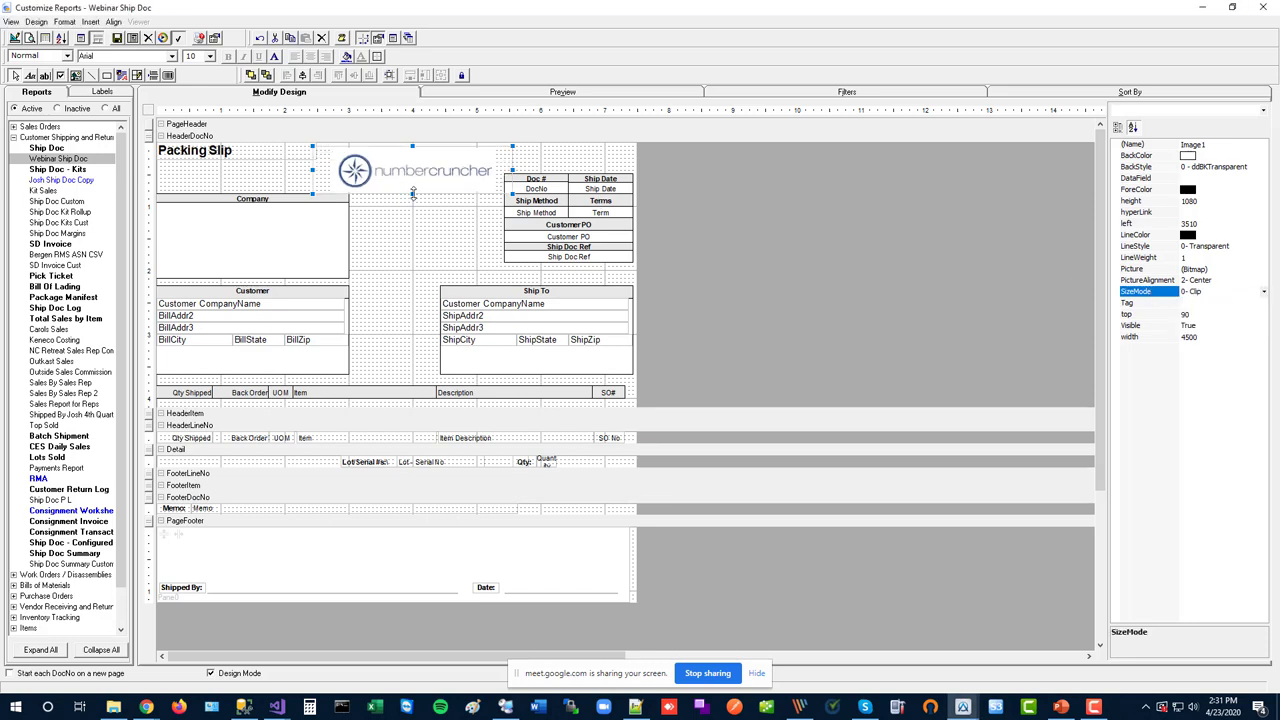
drag(412, 193, 412, 310)
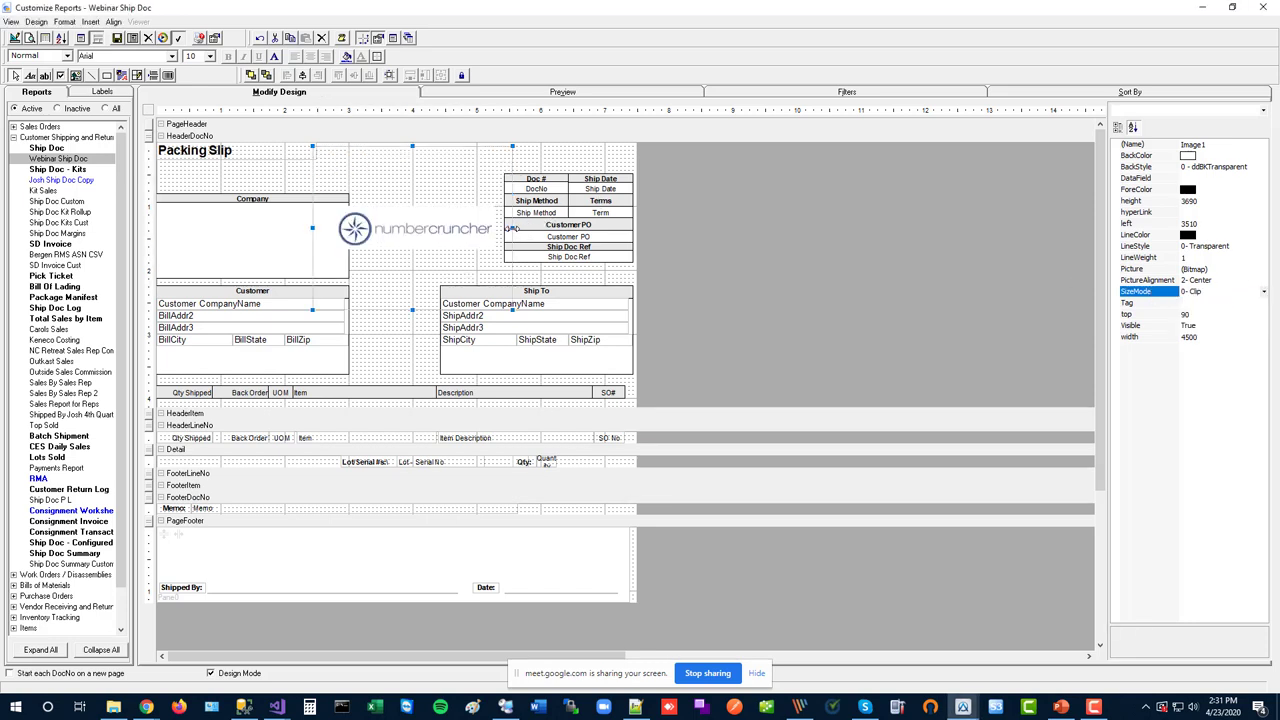
drag(510, 228, 600, 228)
drag(456, 310, 458, 198)
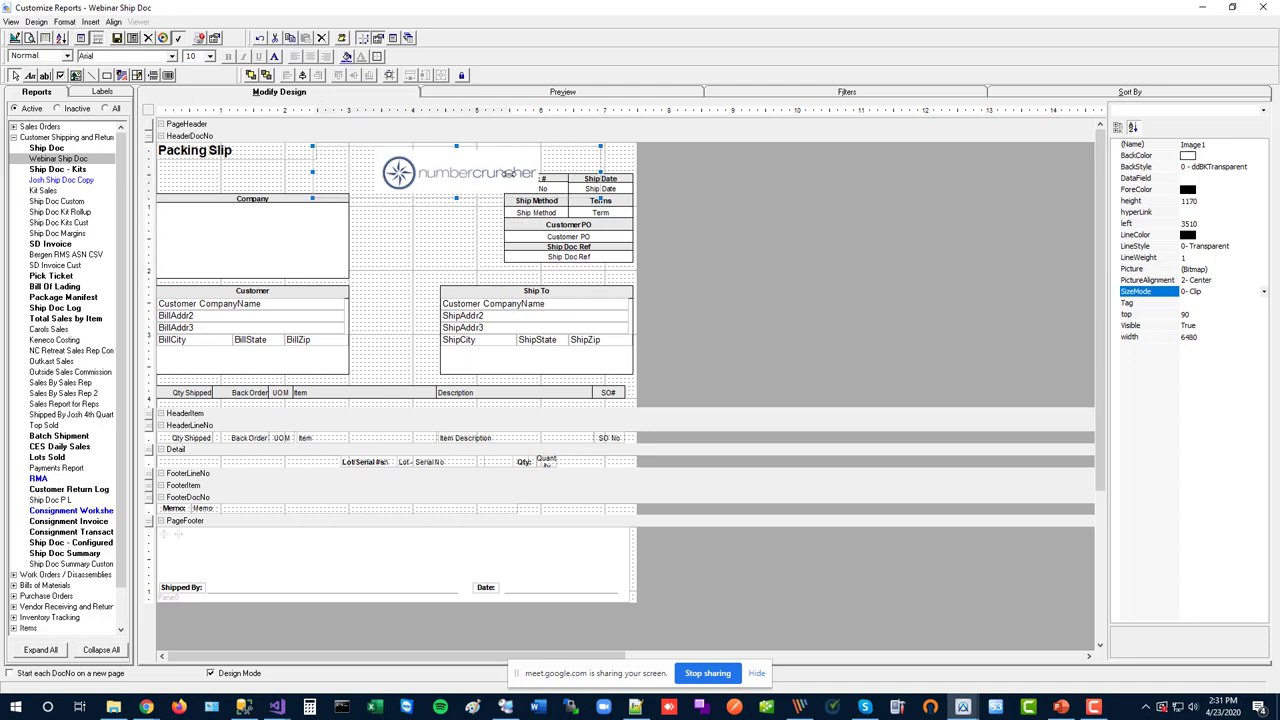
drag(600, 198, 512, 198)
drag(428, 174, 431, 170)
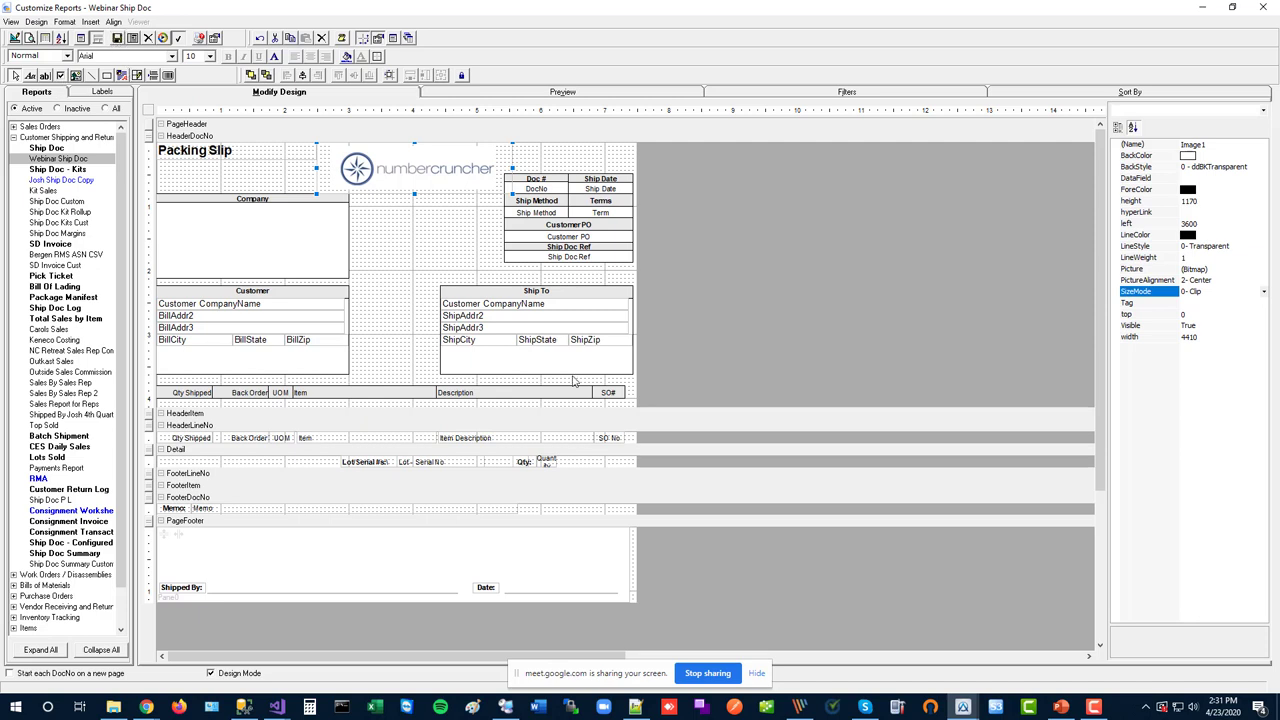
Switch to the PowerPoint presentation to check the Basic Report Modifications list, and return to the report designer
click(1059, 707)
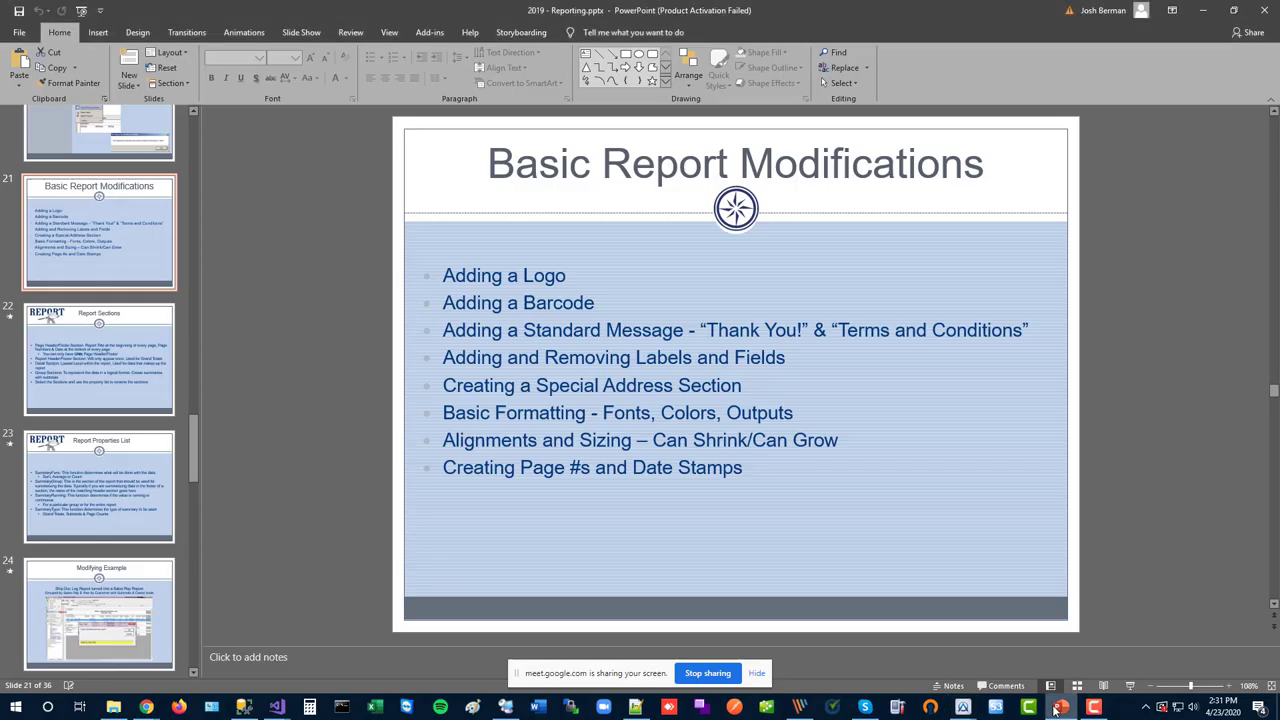
click(1200, 14)
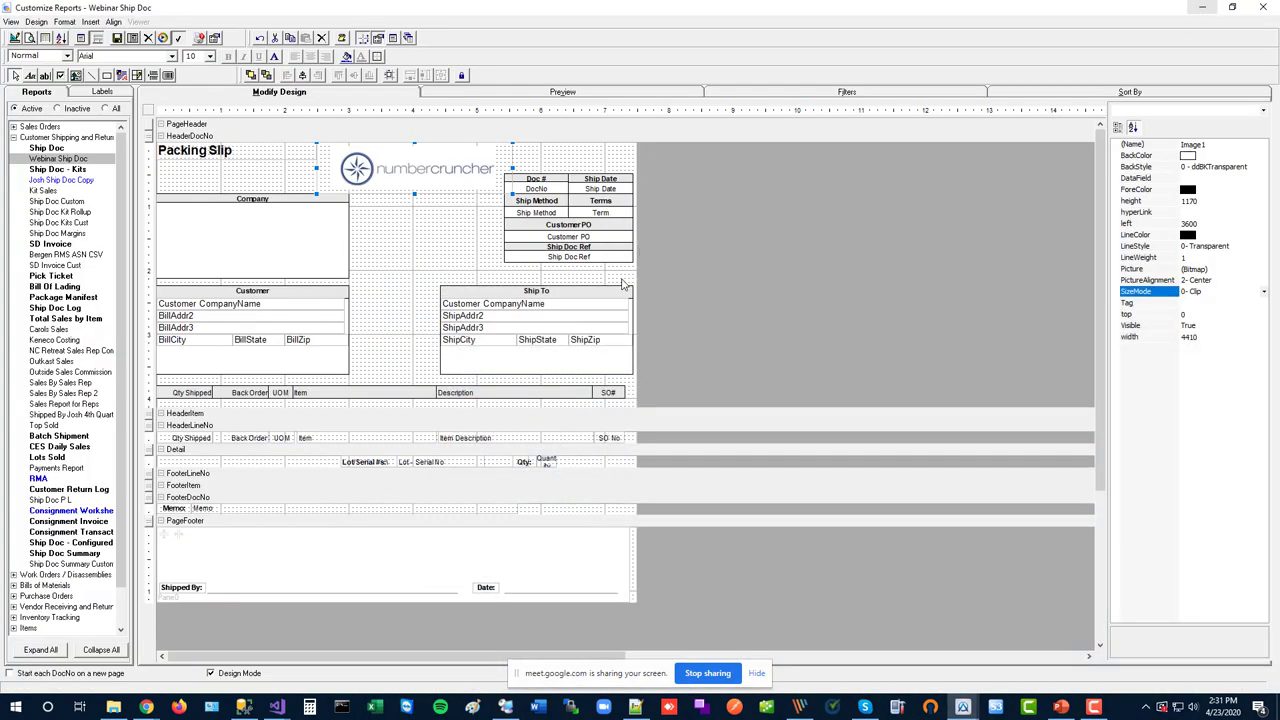
Lower the Doc # block level with the Company box and insert a barcode about 2790 wide and 540 high above it
drag(626, 273, 556, 223)
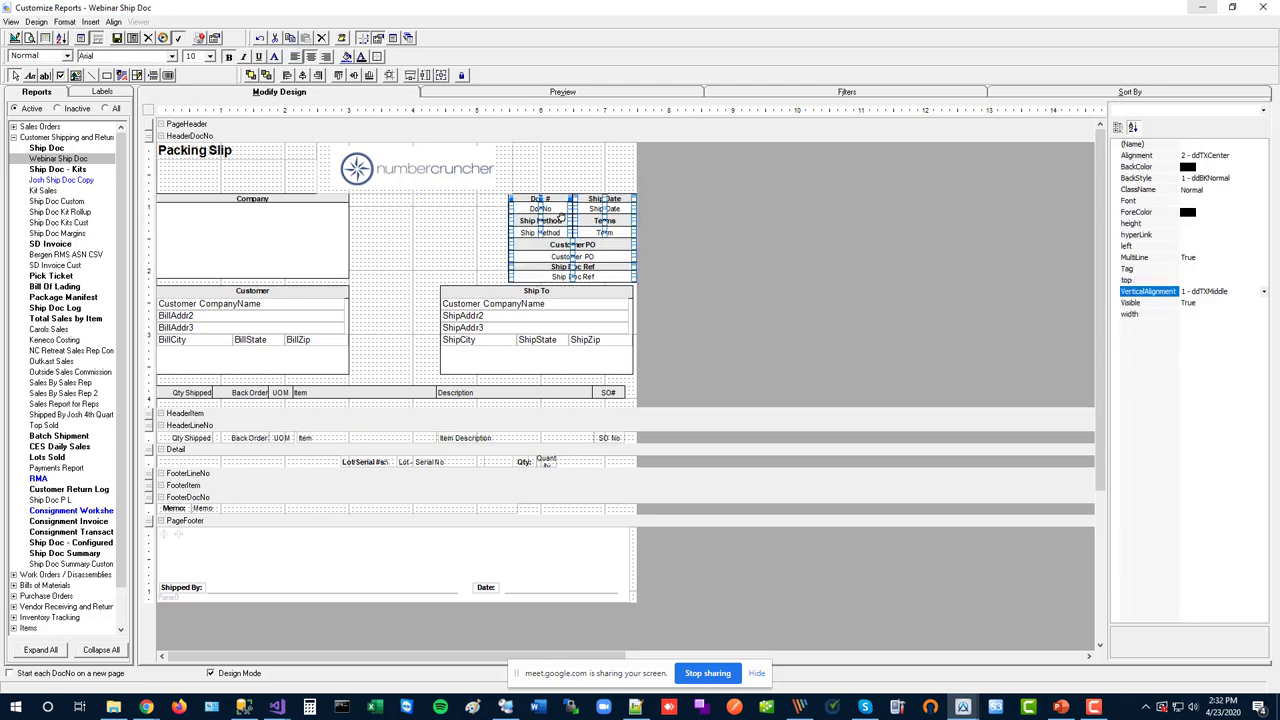
click(438, 236)
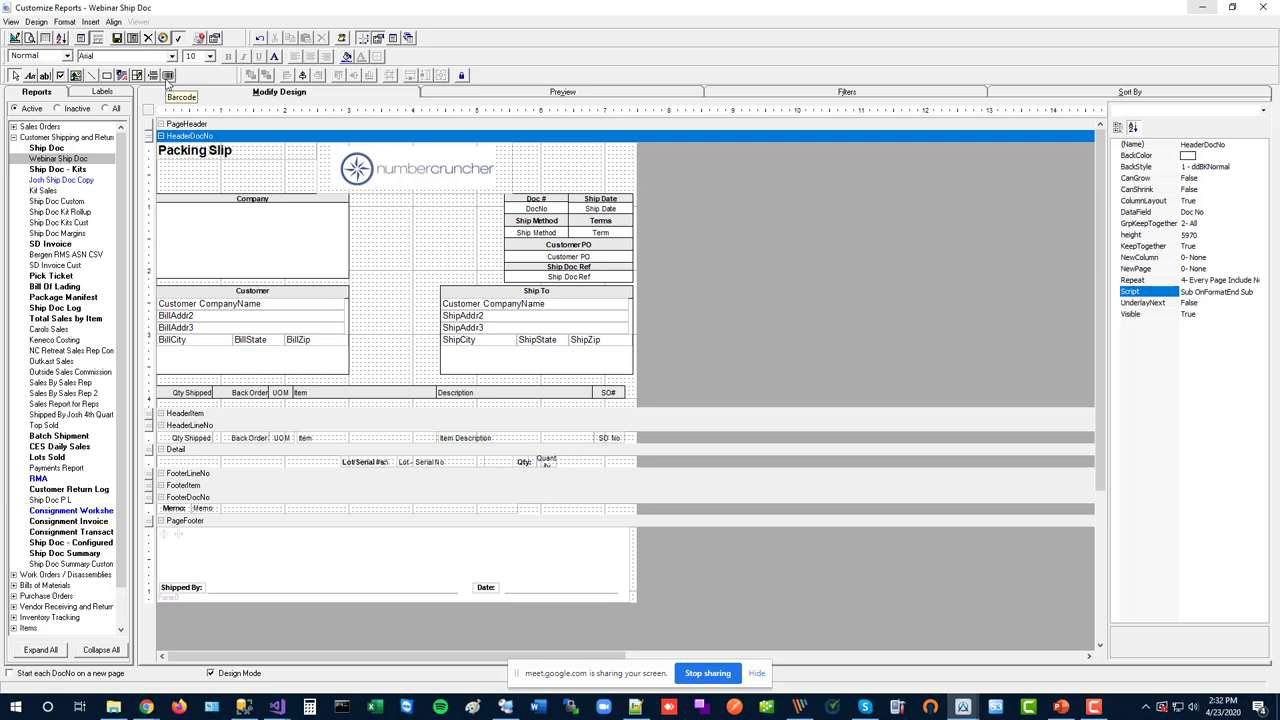
click(168, 76)
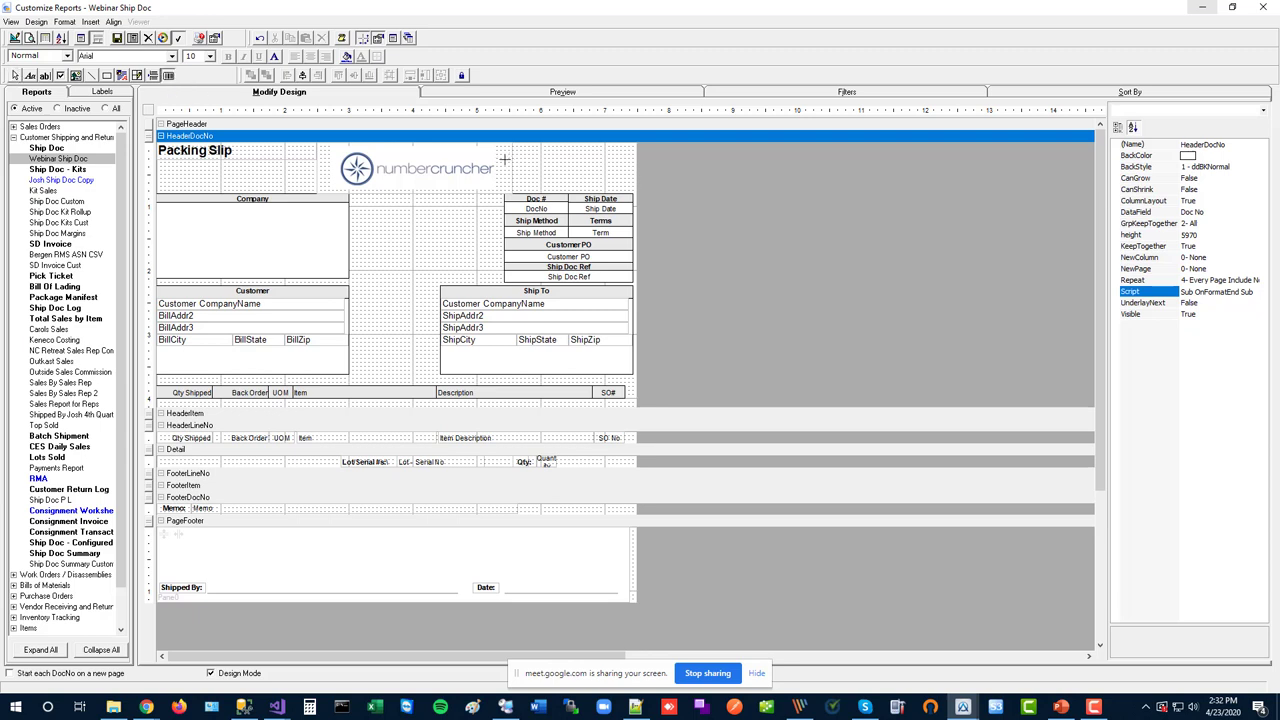
drag(505, 158, 628, 182)
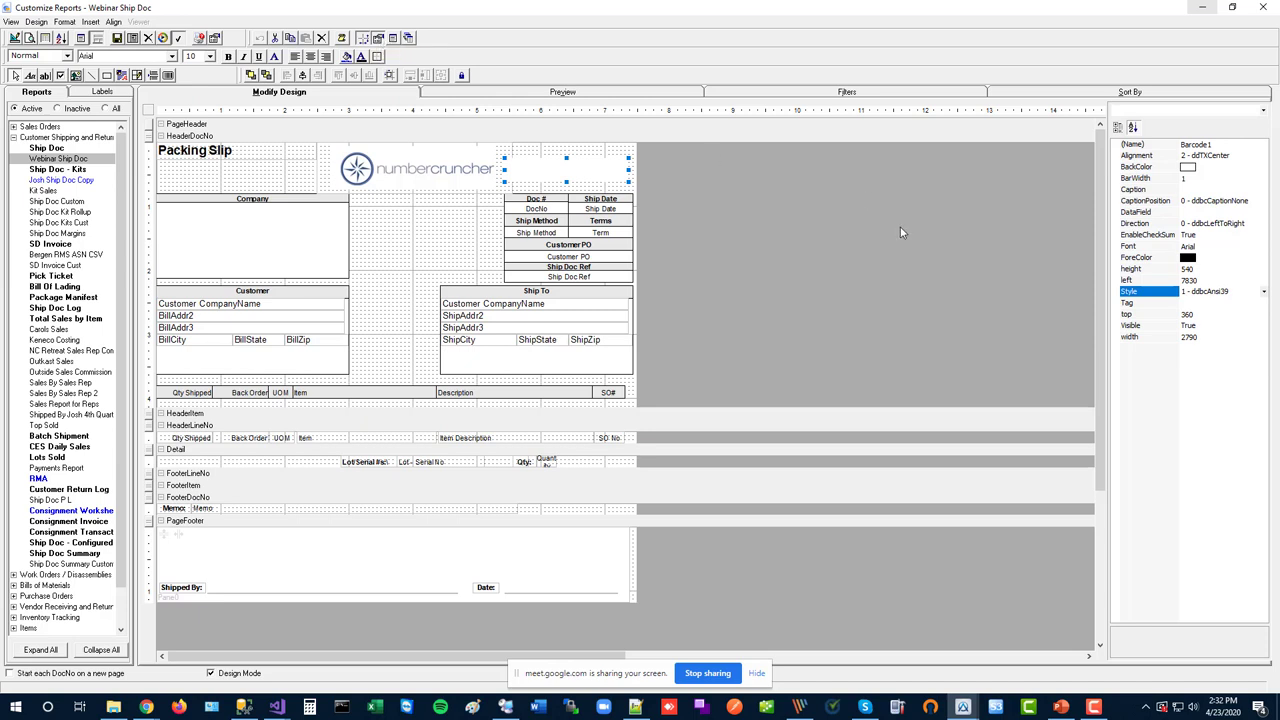
Set the barcode's DataField to Doc No
click(1260, 214)
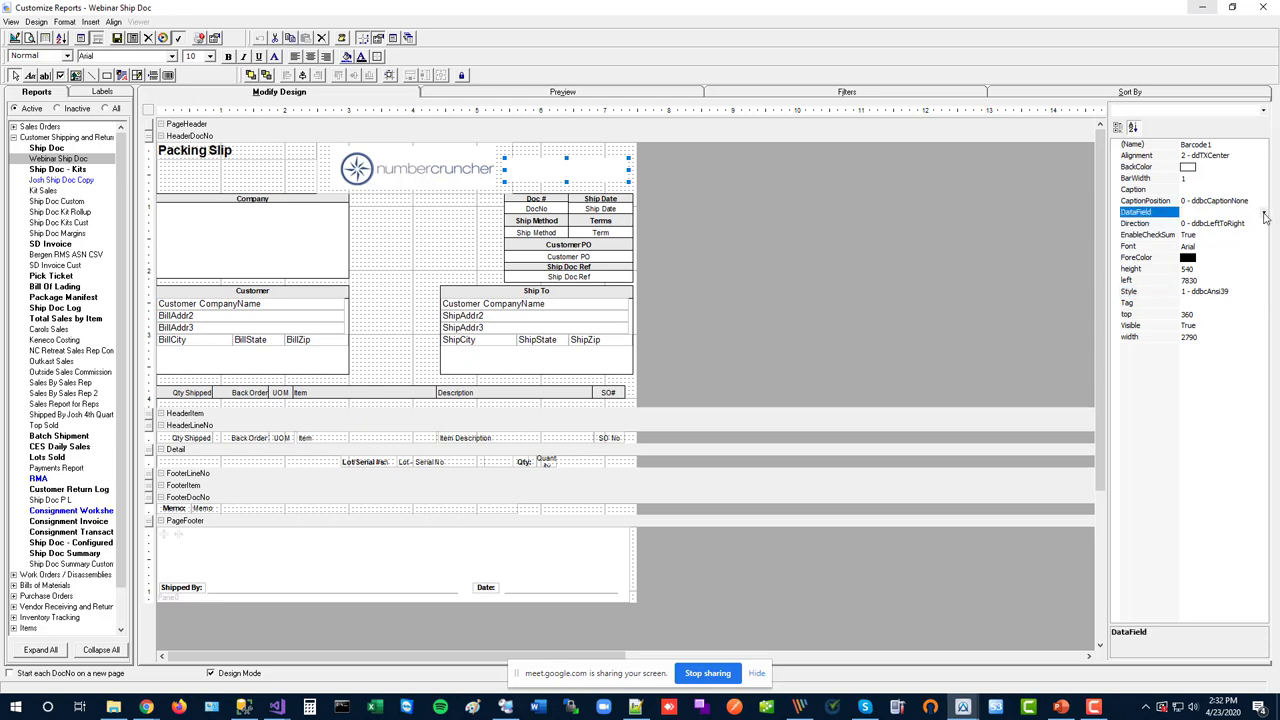
click(1264, 215)
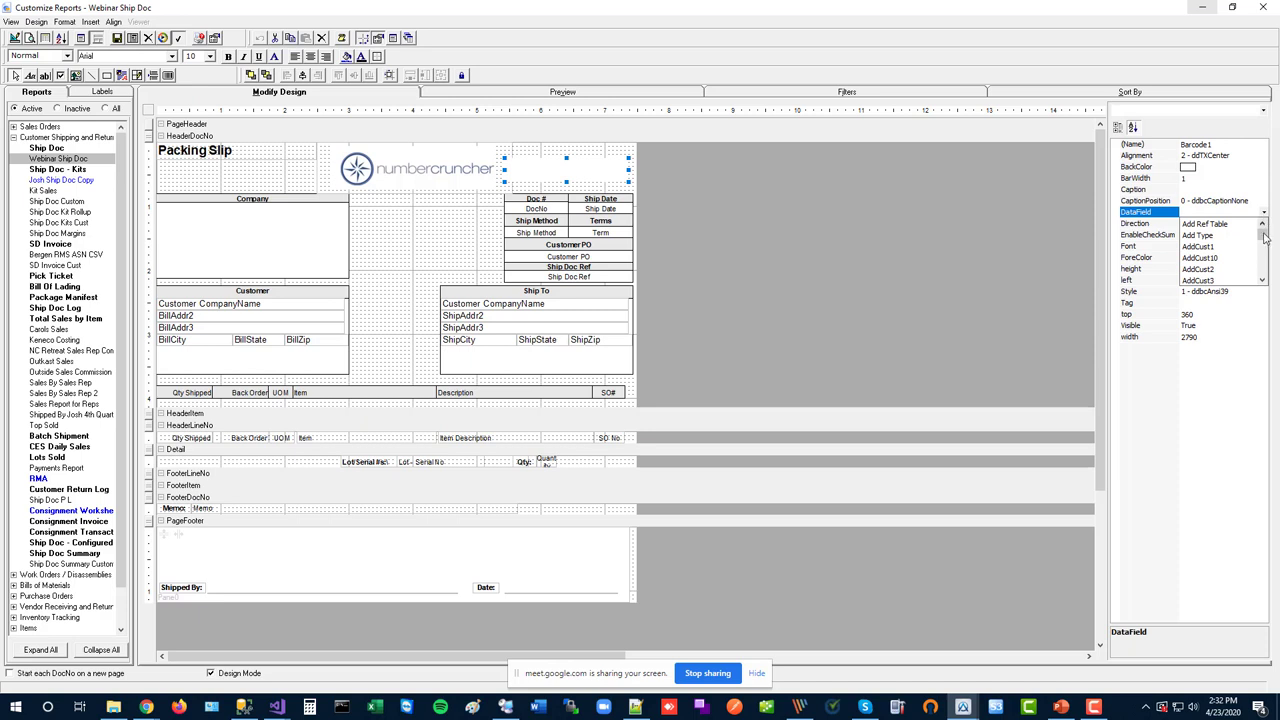
click(1163, 218)
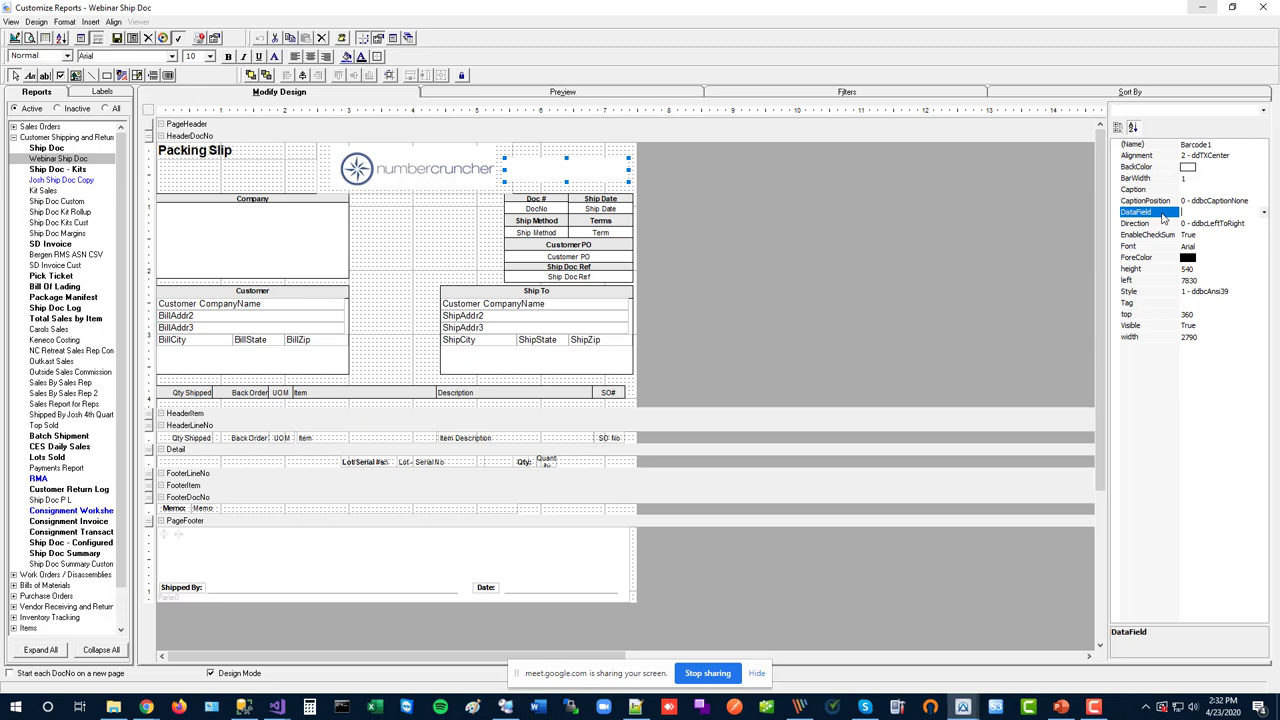
click(1265, 214)
click(1265, 214)
mouse_move(1265, 232)
mouse_down()
mouse_move(1263, 247)
mouse_move(1263, 235)
mouse_up()
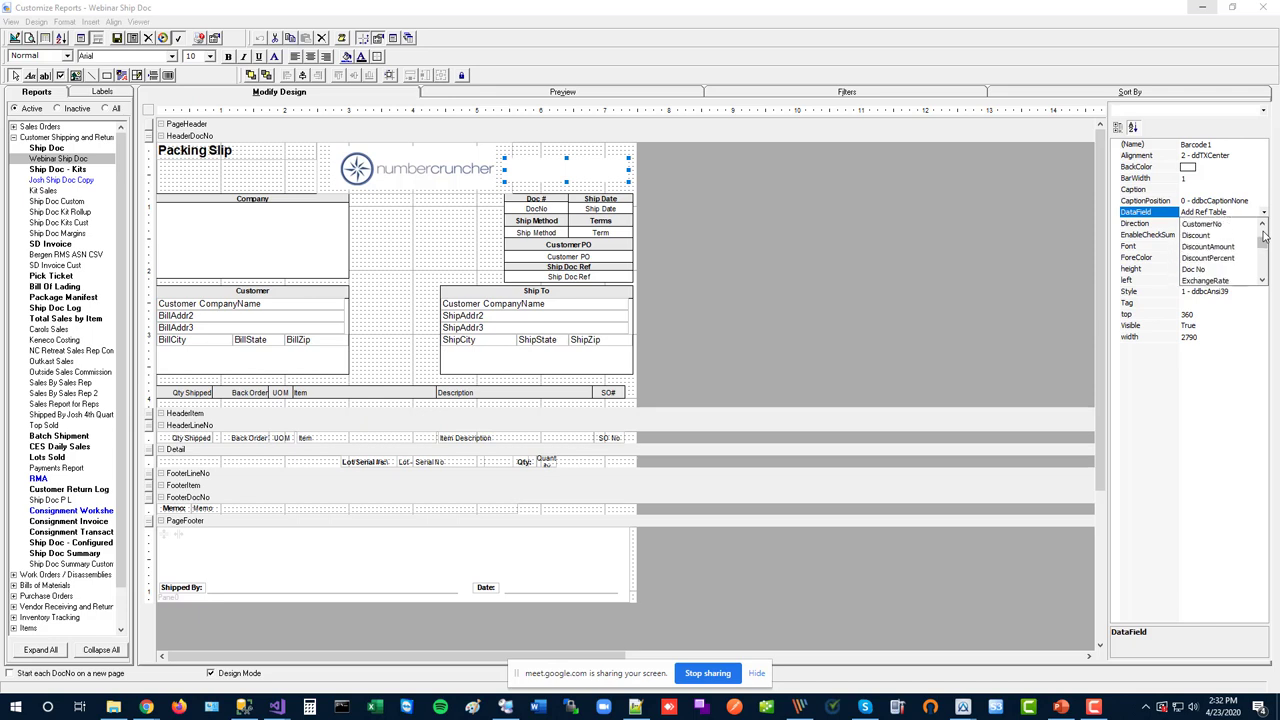
click(1207, 271)
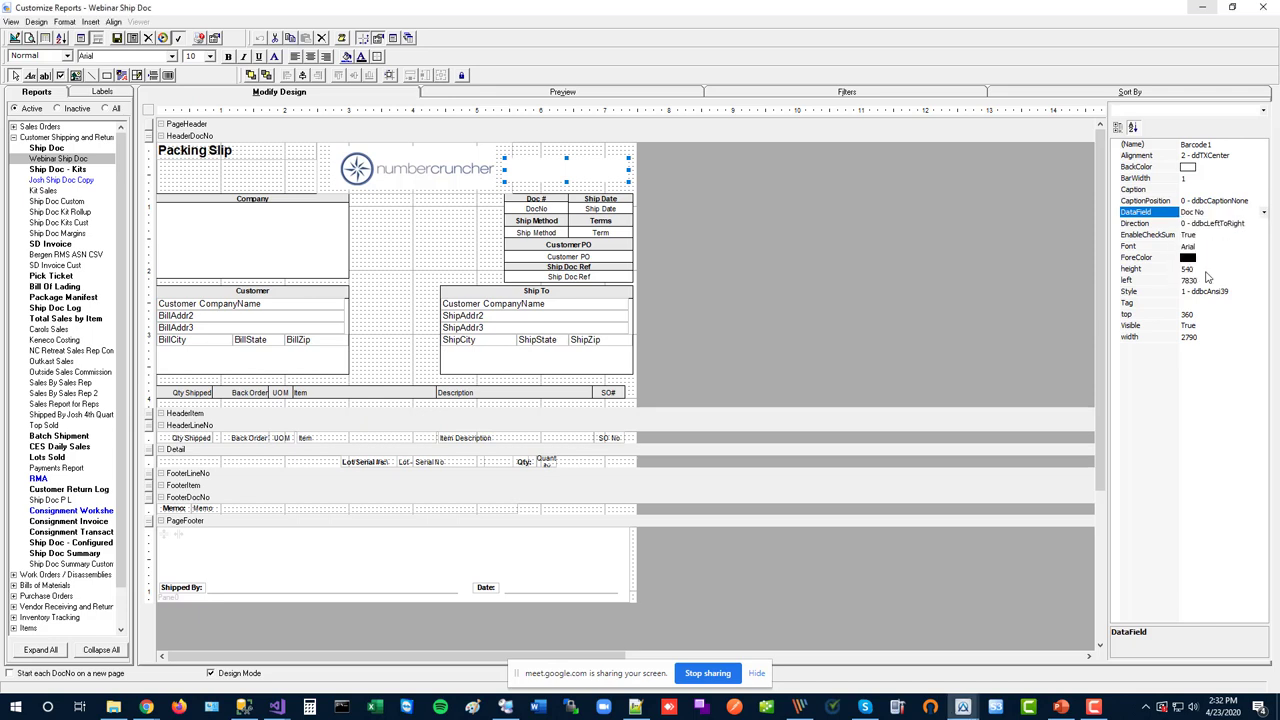
Set the barcode's EnableCheckSum property to False
click(1221, 236)
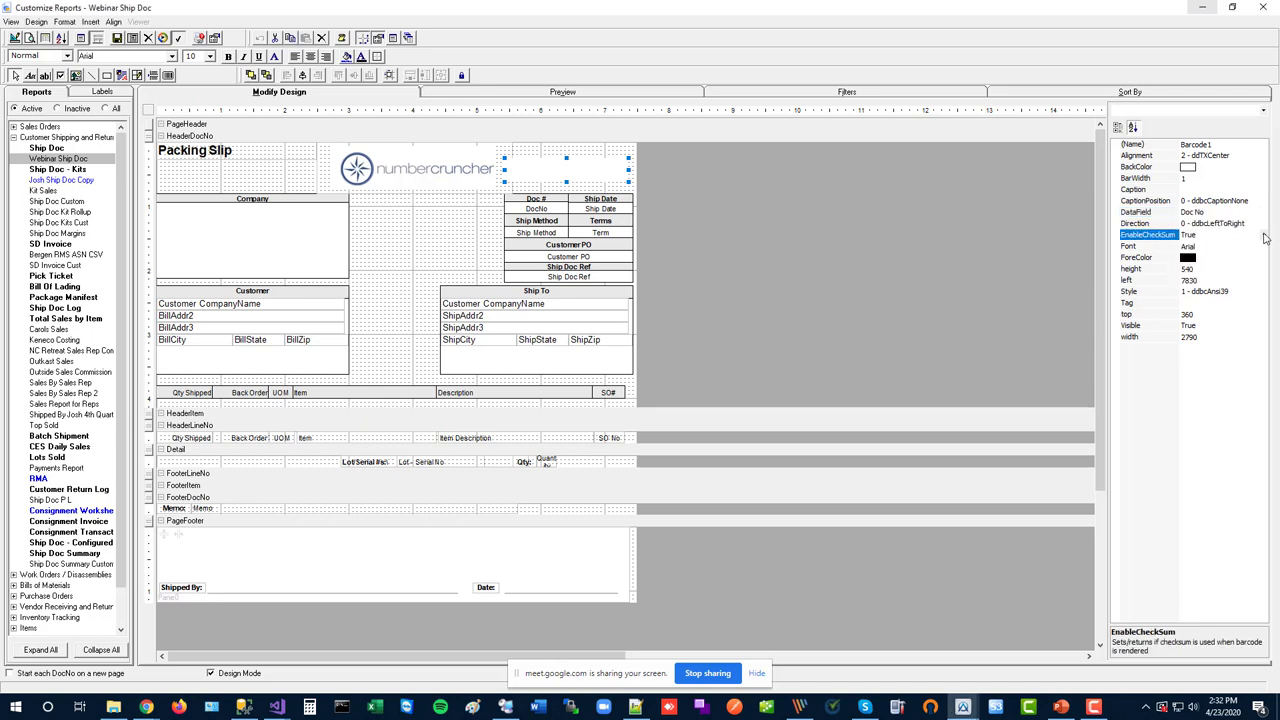
click(1264, 235)
click(1211, 259)
Switch to the main All Orders window and create a new Ship Doc from the open sales order
mouse_move(940, 710)
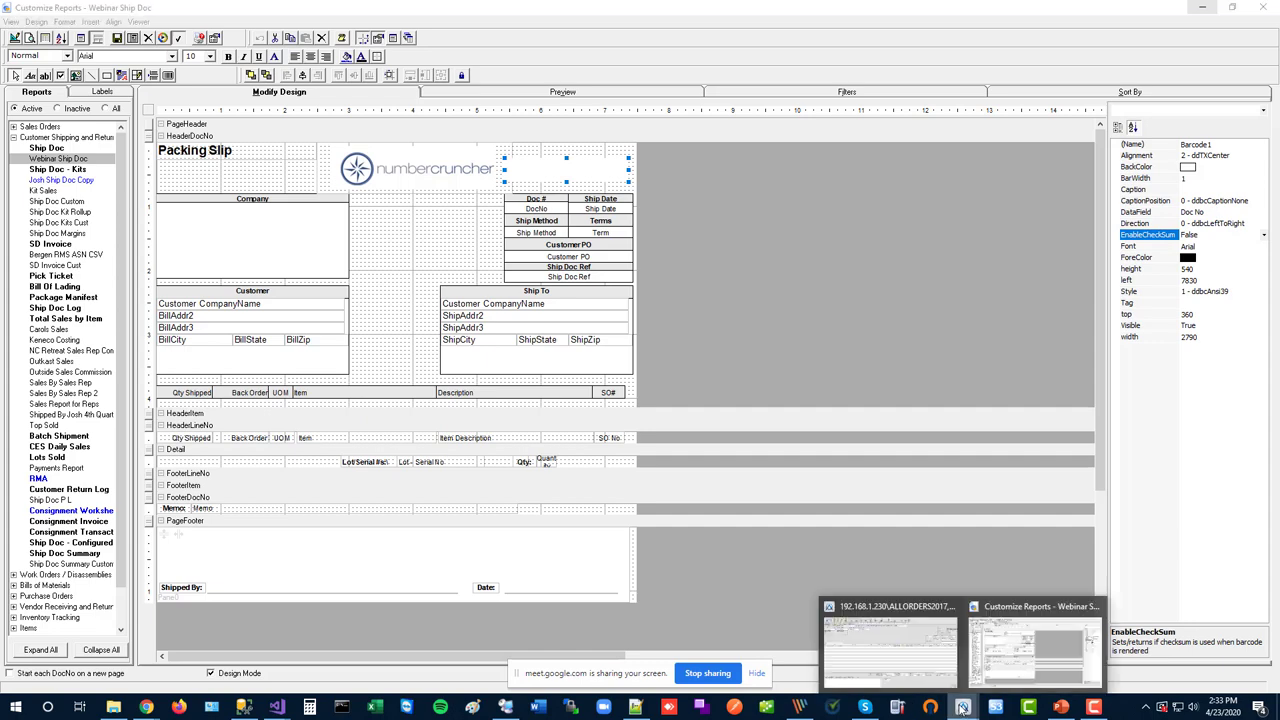
click(889, 650)
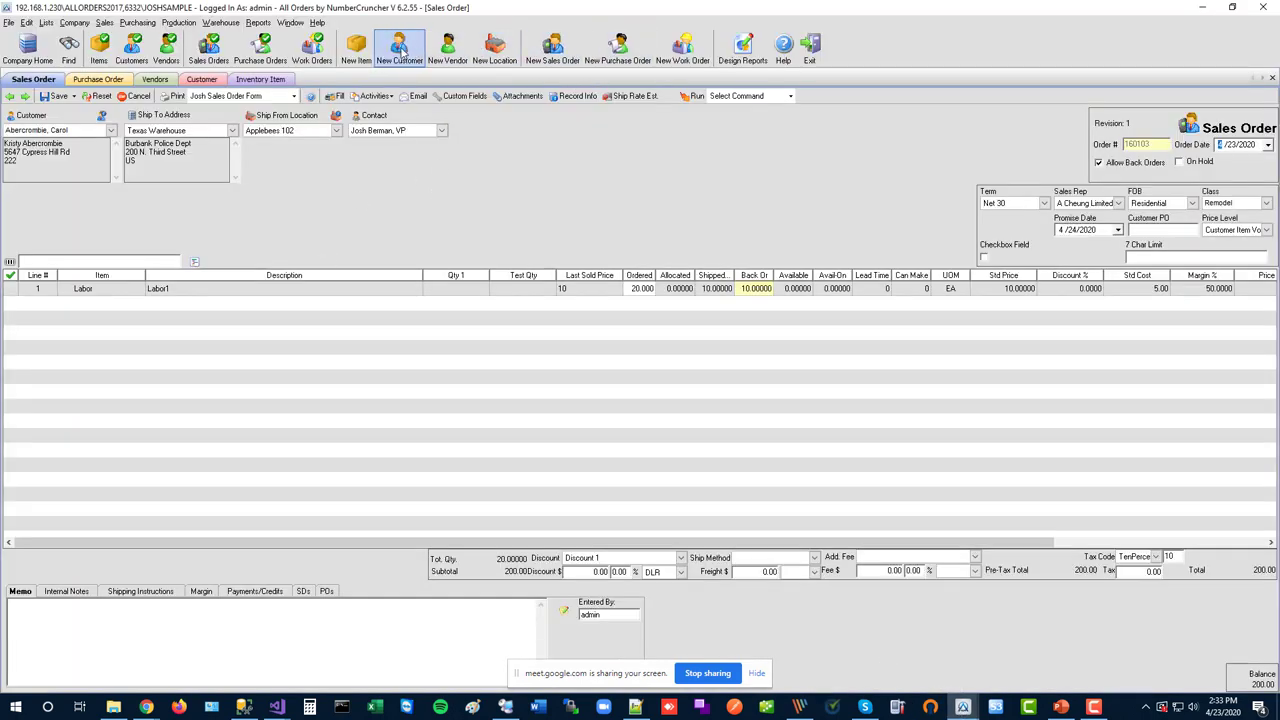
click(105, 23)
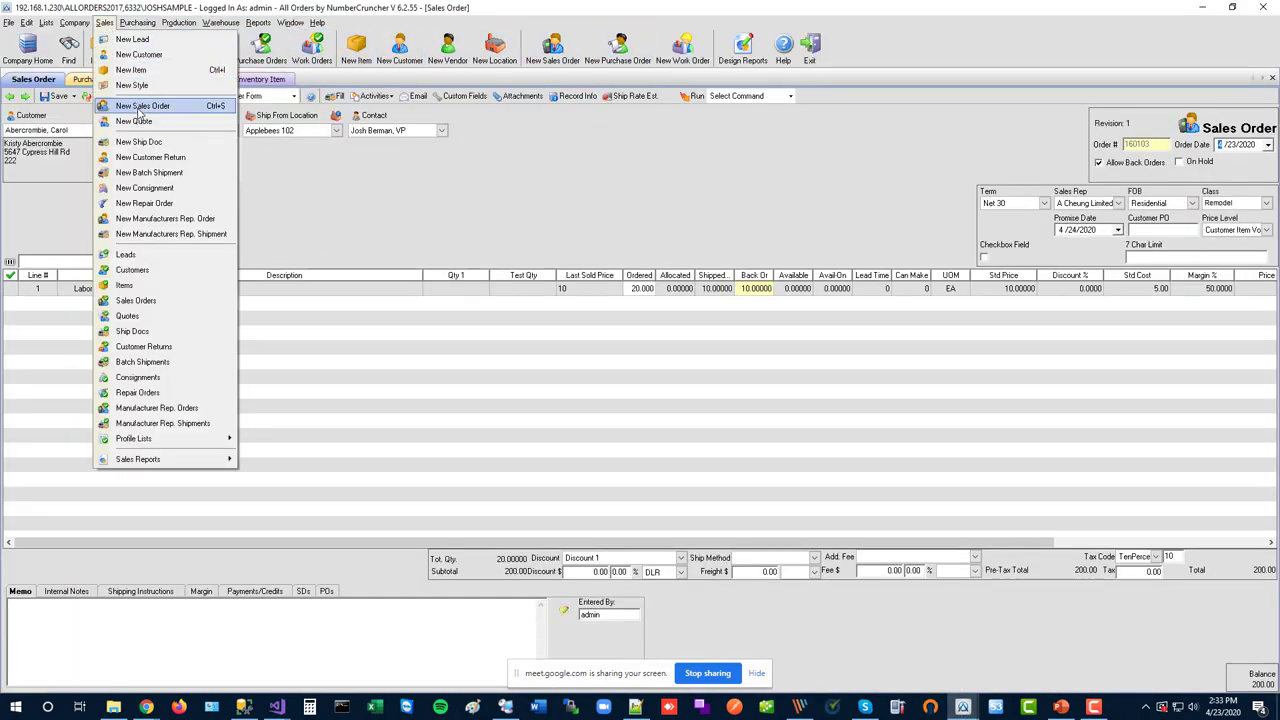
click(138, 141)
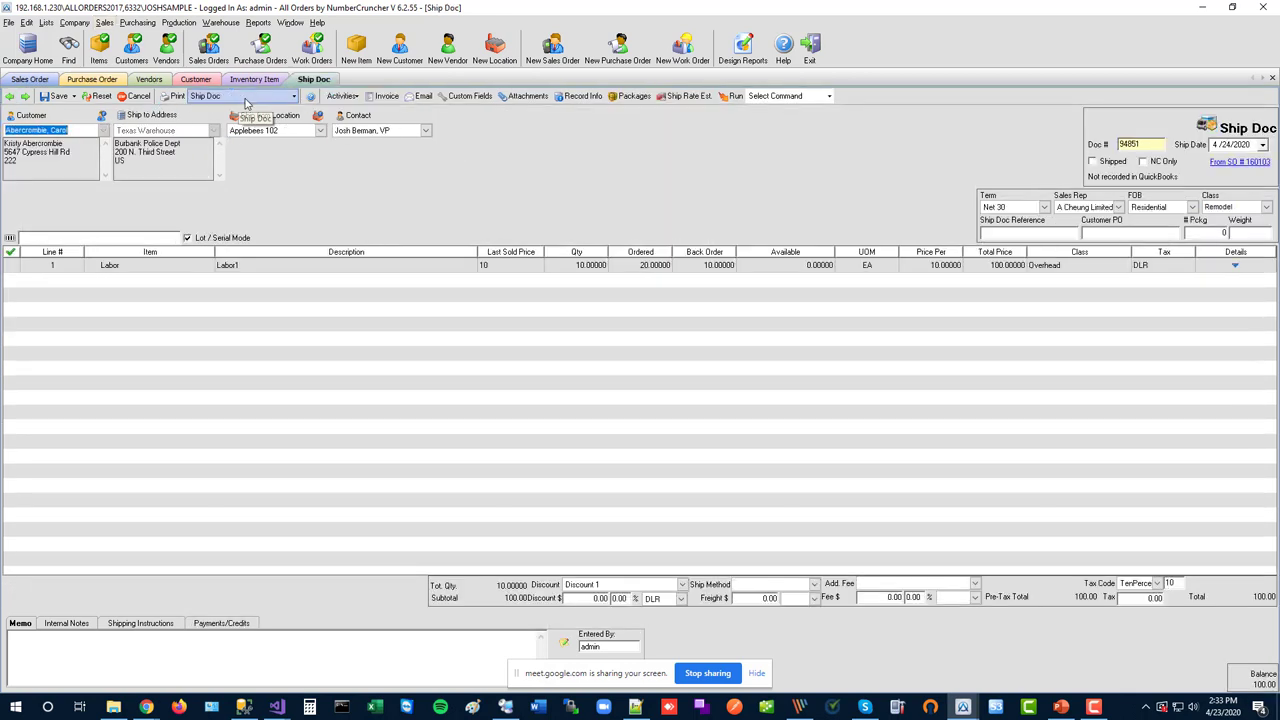
Print the ship doc with the Webinar Ship Doc template to check the barcode, and close the preview
click(245, 99)
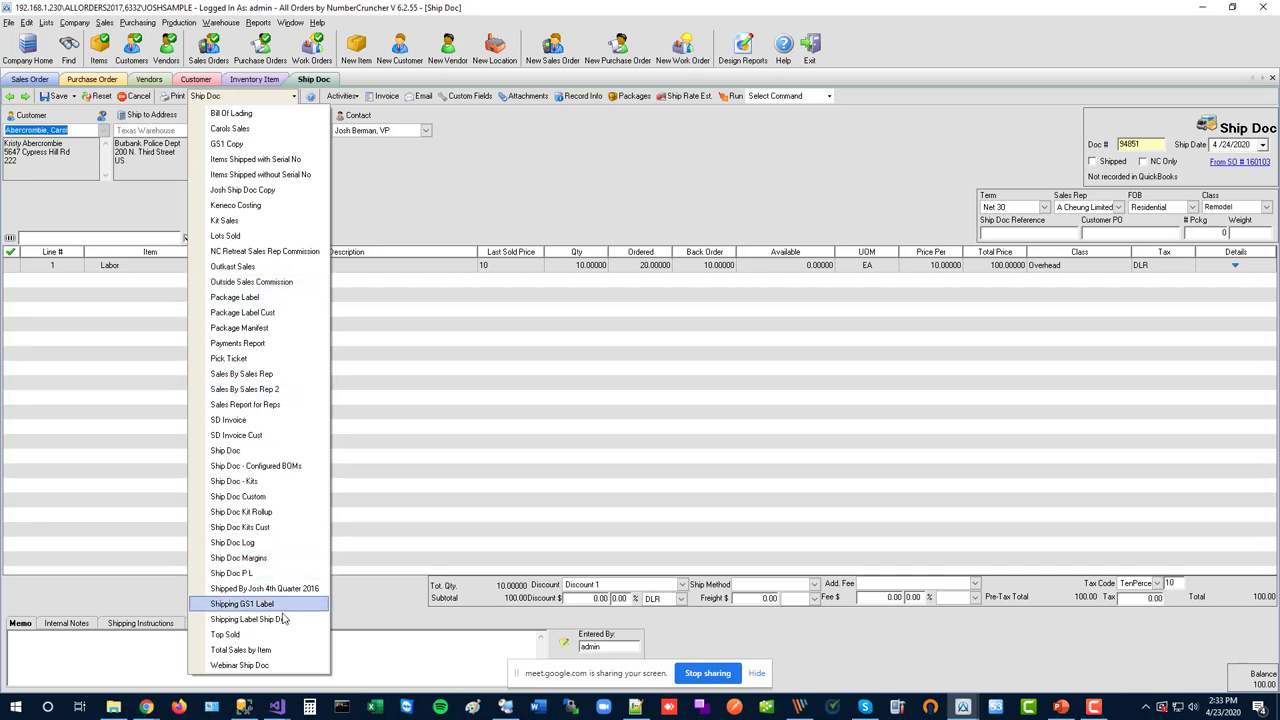
click(258, 665)
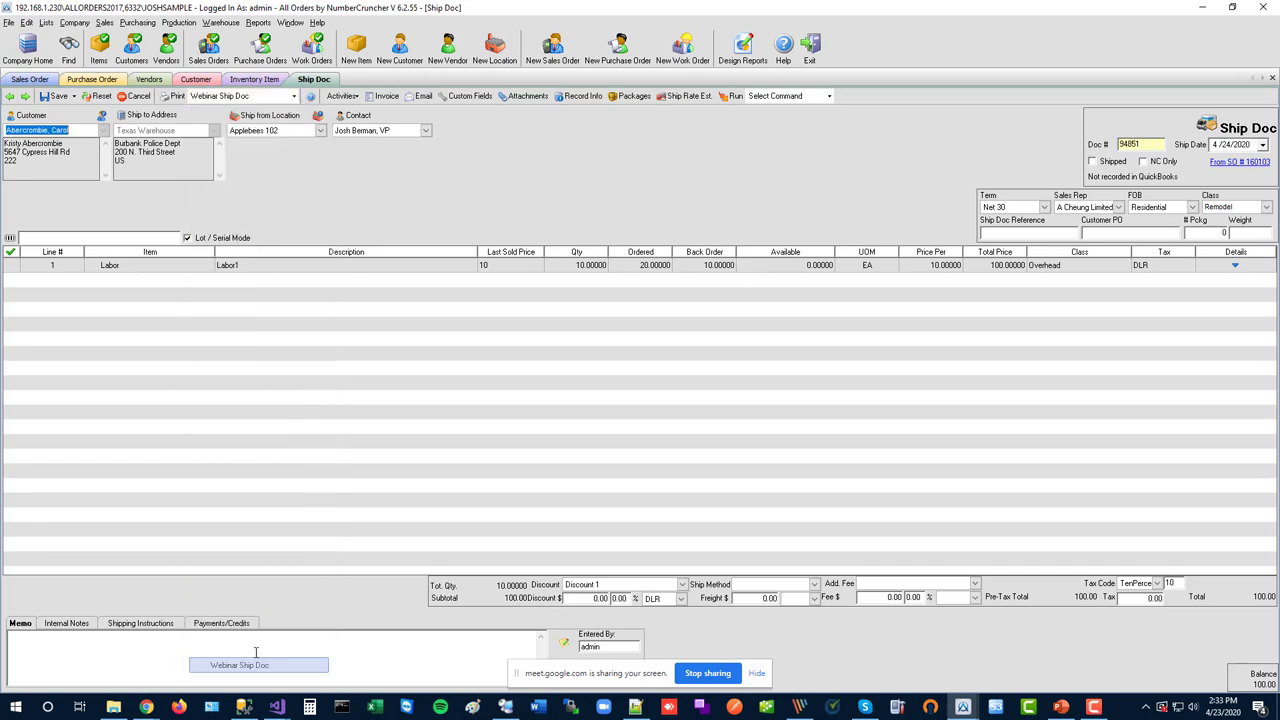
click(172, 96)
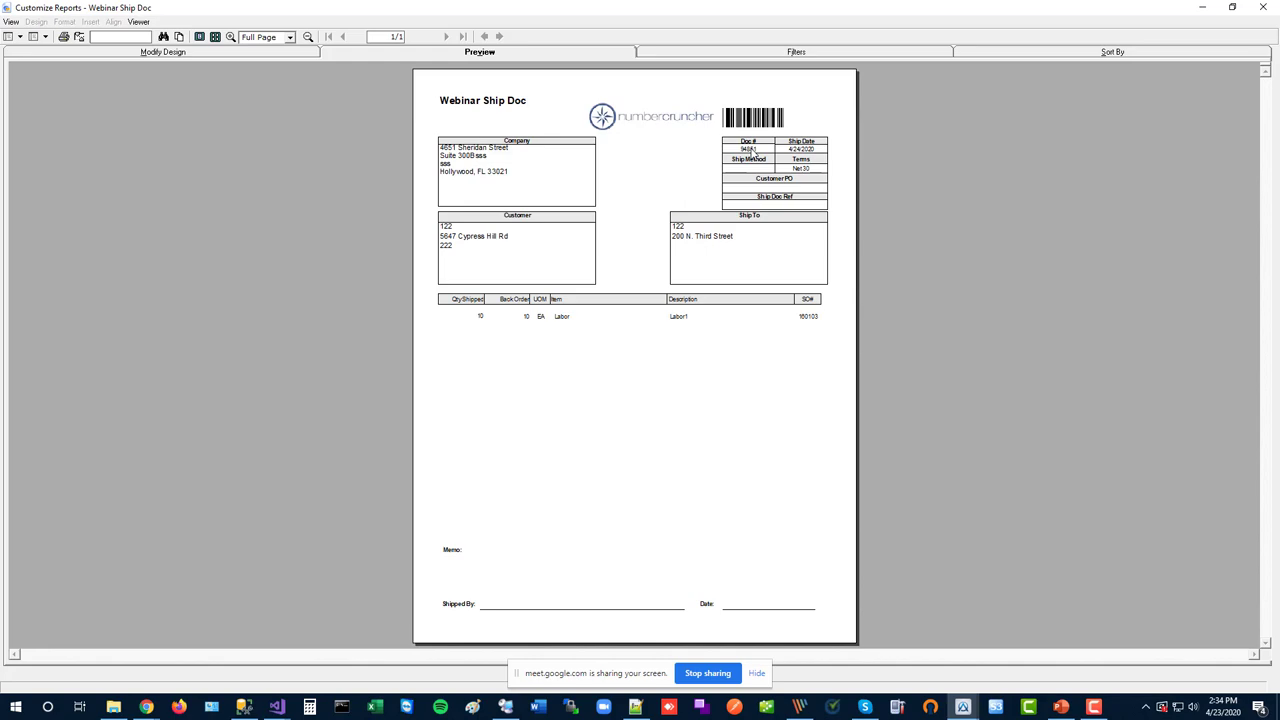
click(1262, 7)
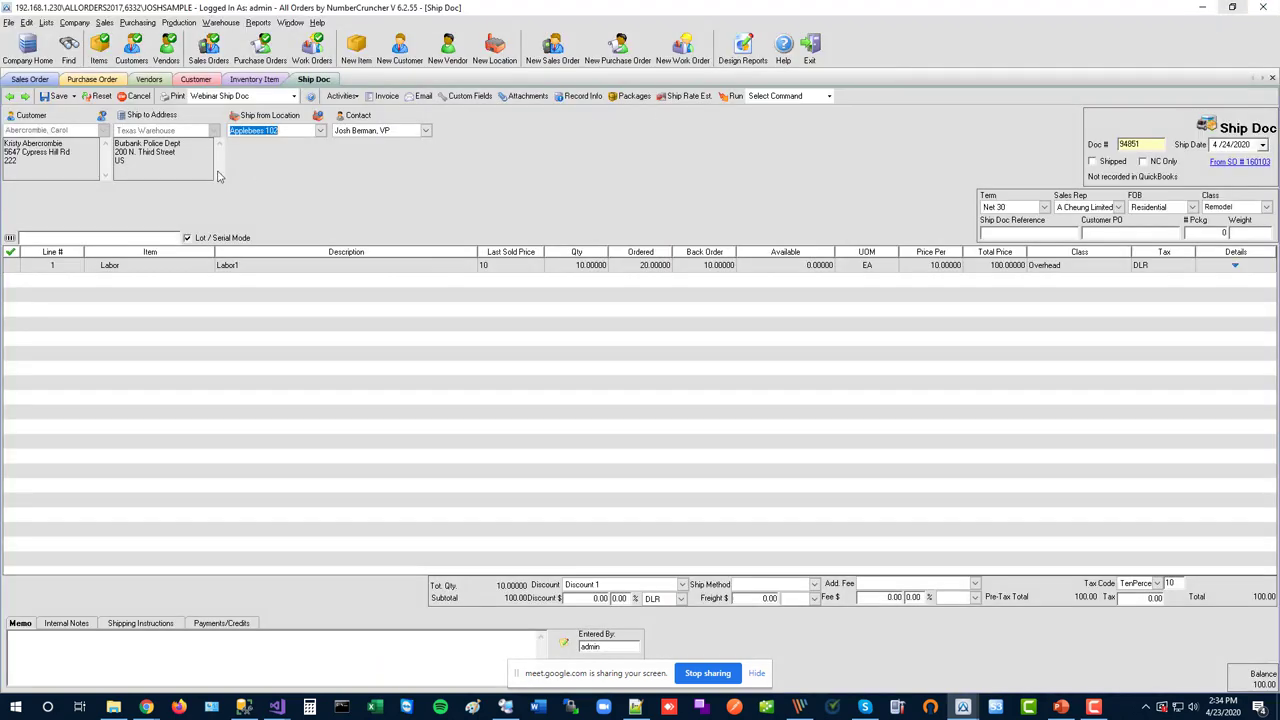
Open the transaction Find form at its Doc No field, and return to the report designer
click(69, 52)
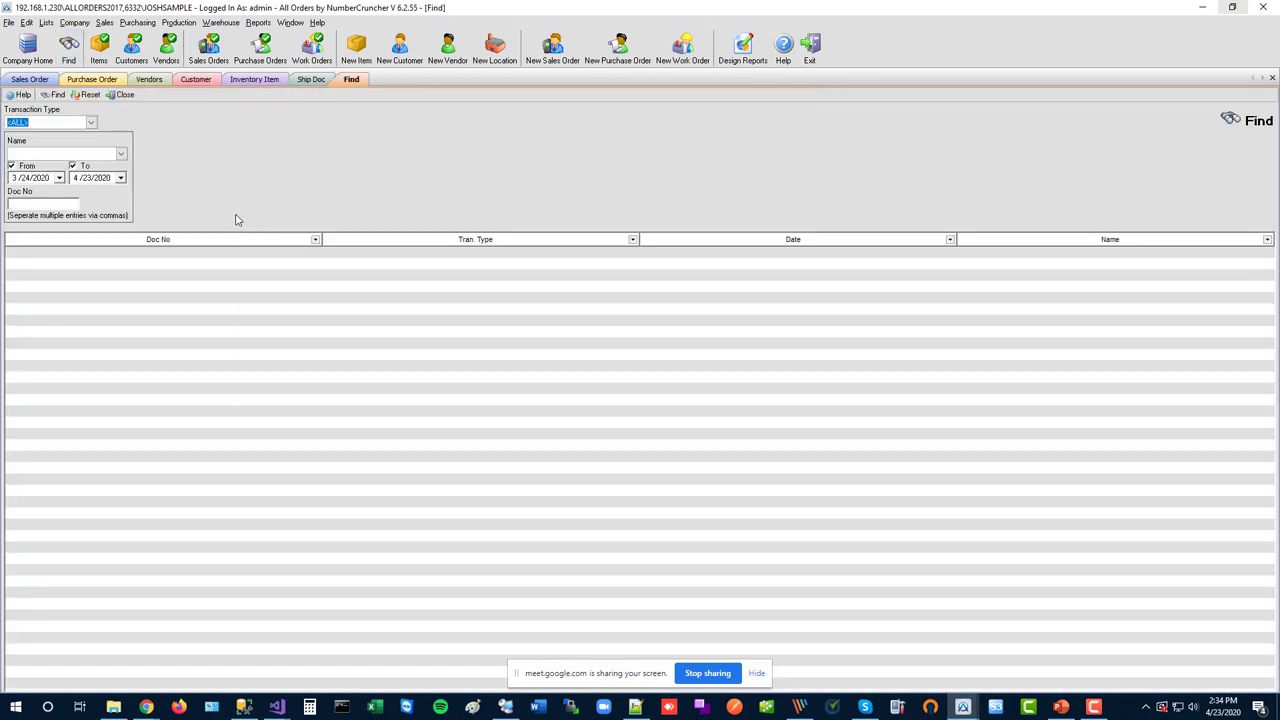
click(43, 205)
click(964, 706)
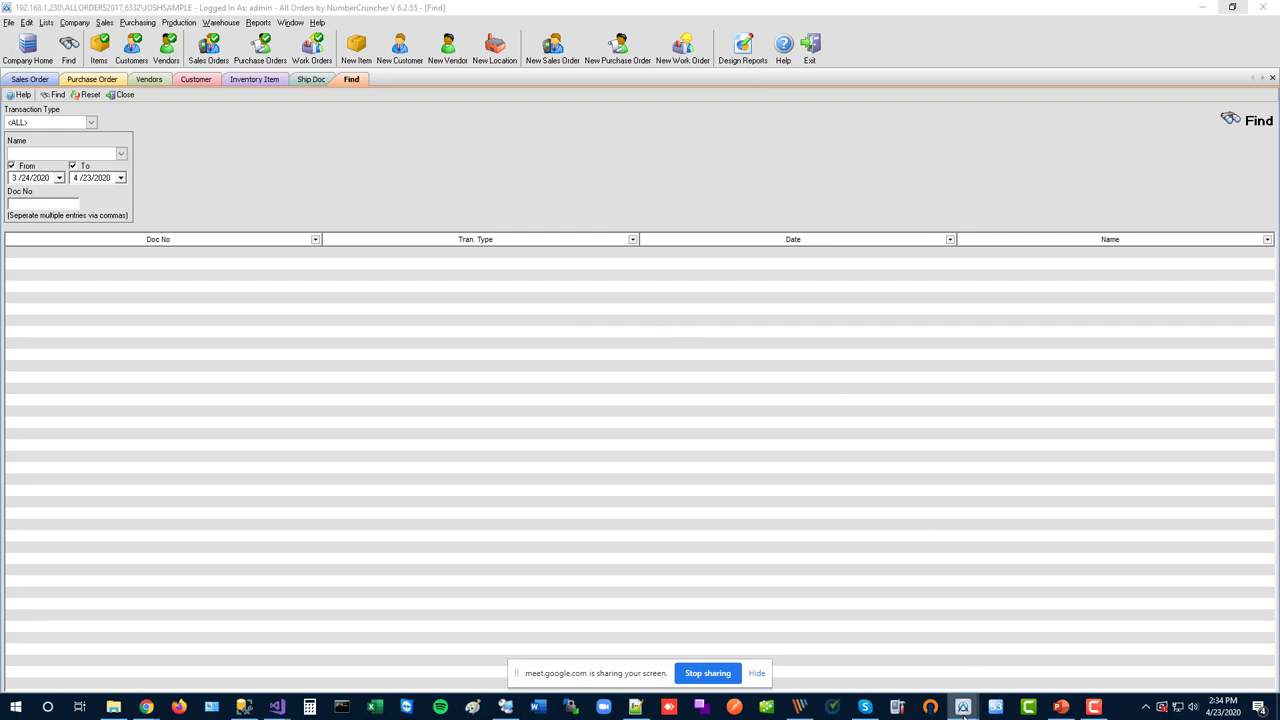
click(1030, 652)
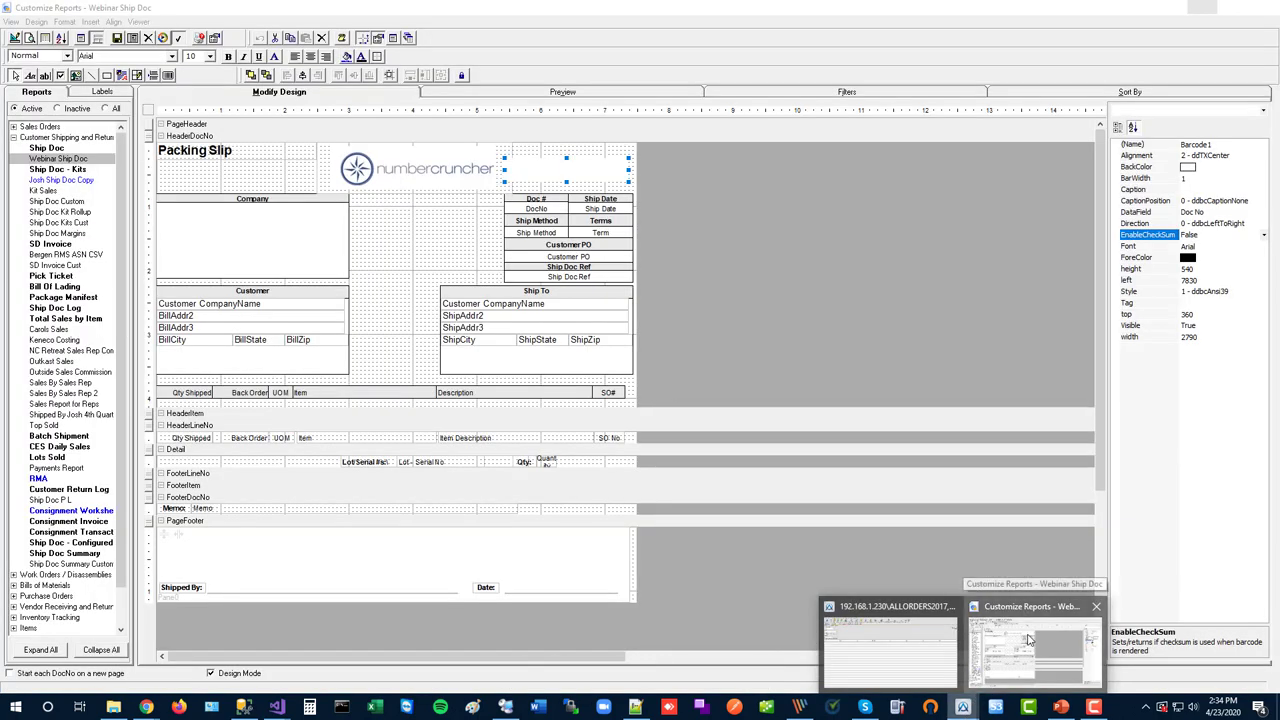
Check the Basic Report Modifications slide in PowerPoint for the next item, and go back to the report designer
click(1062, 707)
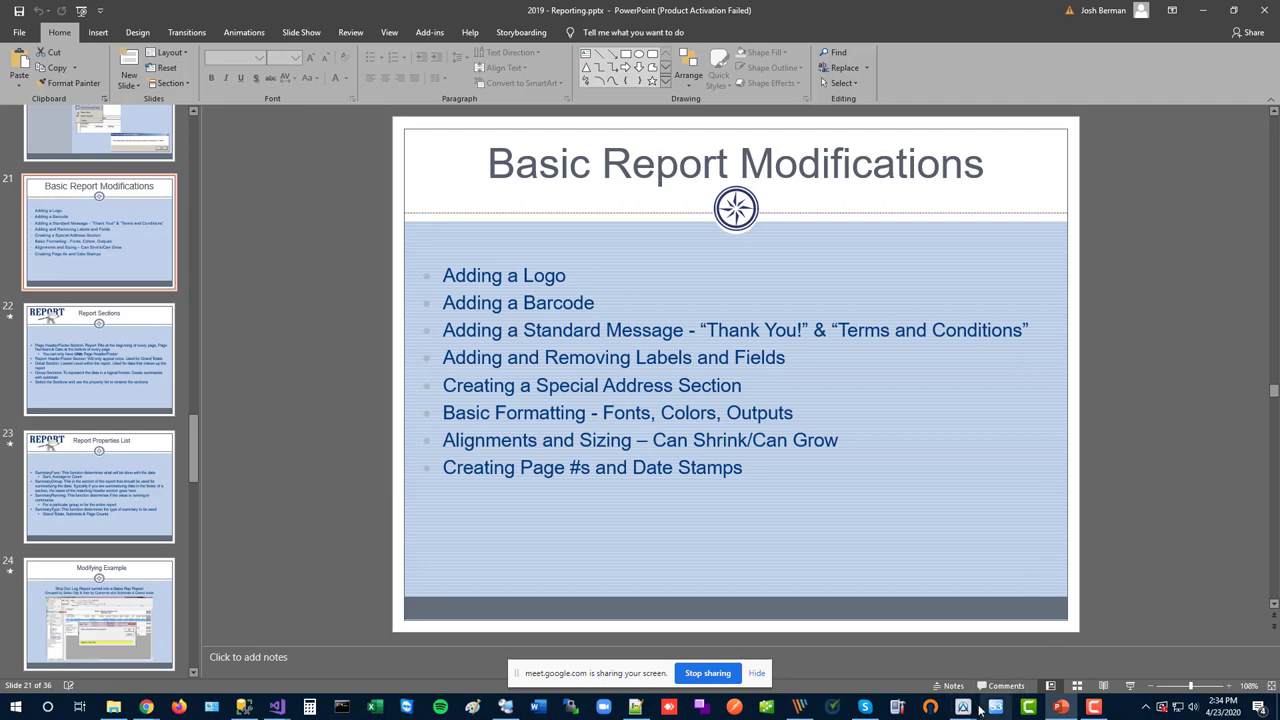
mouse_move(966, 708)
click(1027, 665)
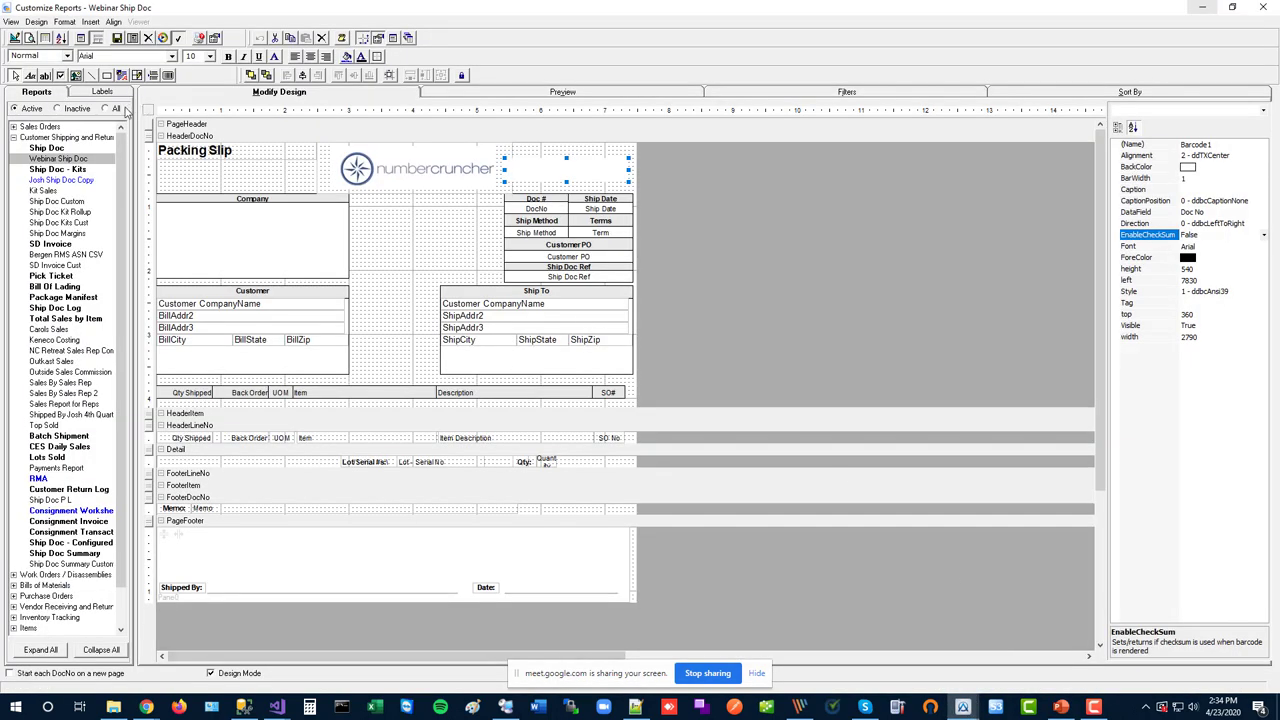
Insert a label about 2880 wide and 450 high between the Company and Doc # boxes, captioned THANK YOU!
click(30, 77)
drag(357, 222, 483, 241)
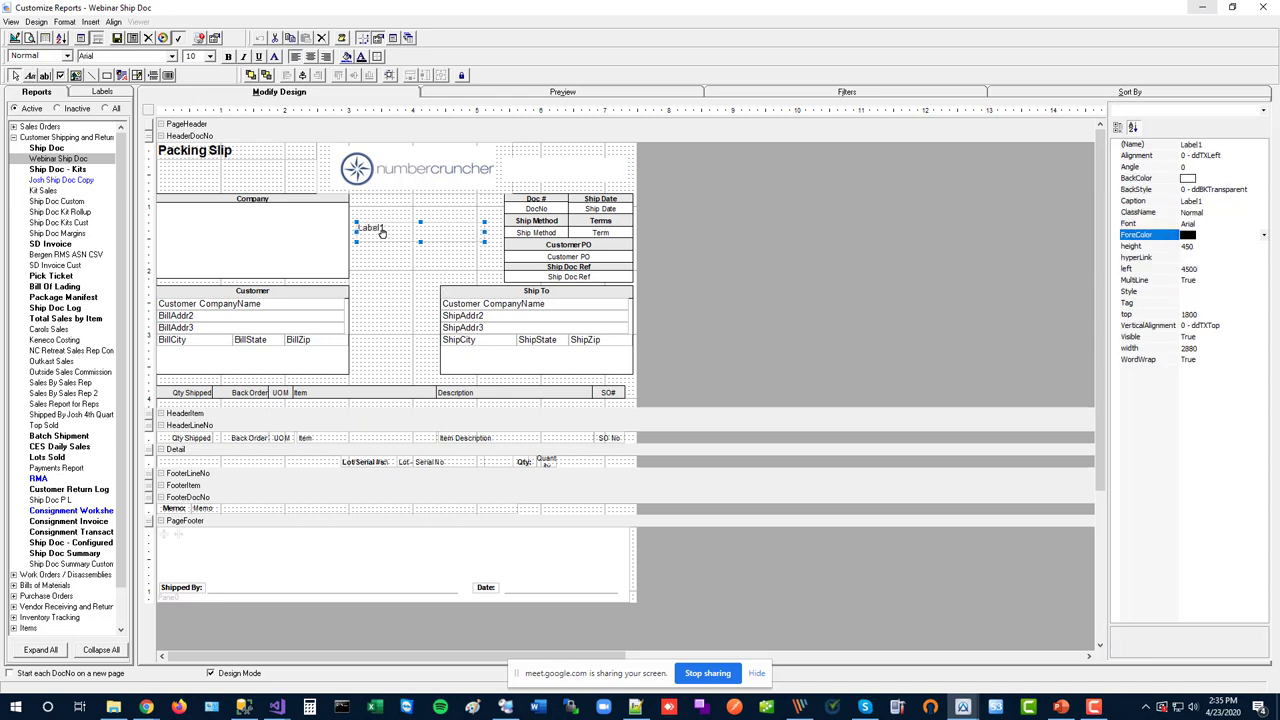
click(1213, 201)
double_click(1213, 201)
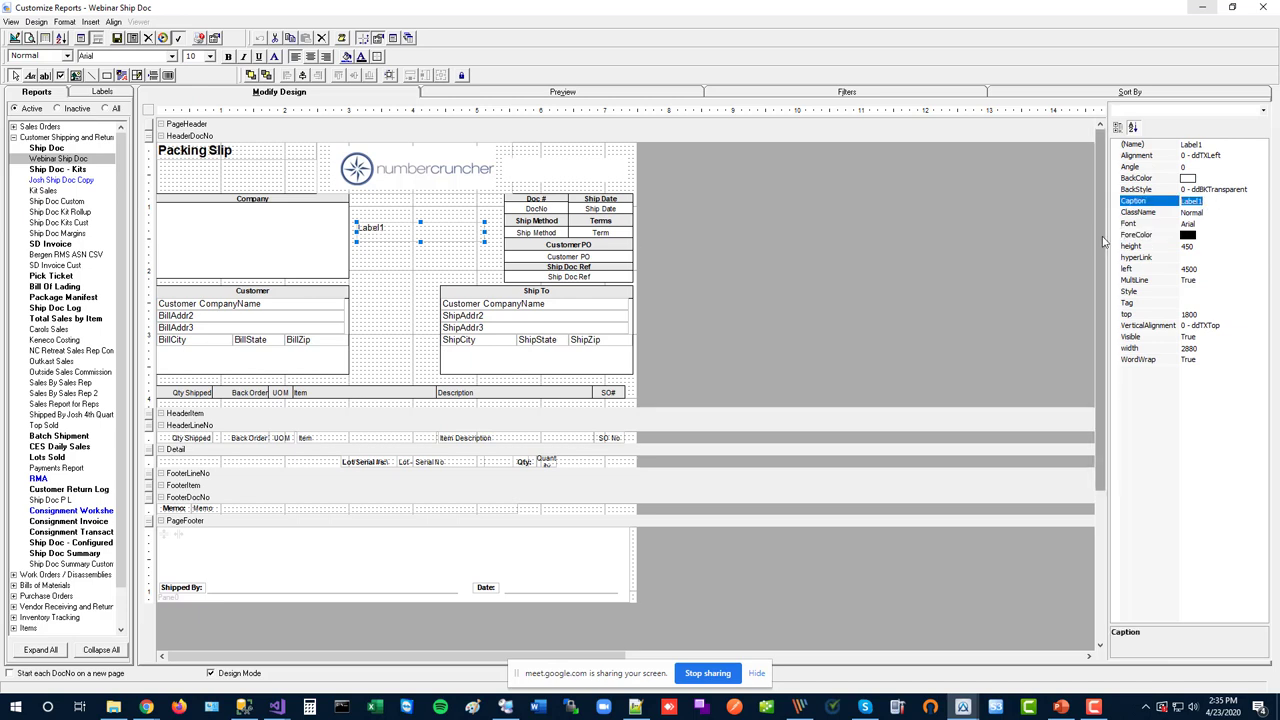
text(THANK YOU!)
click(1146, 205)
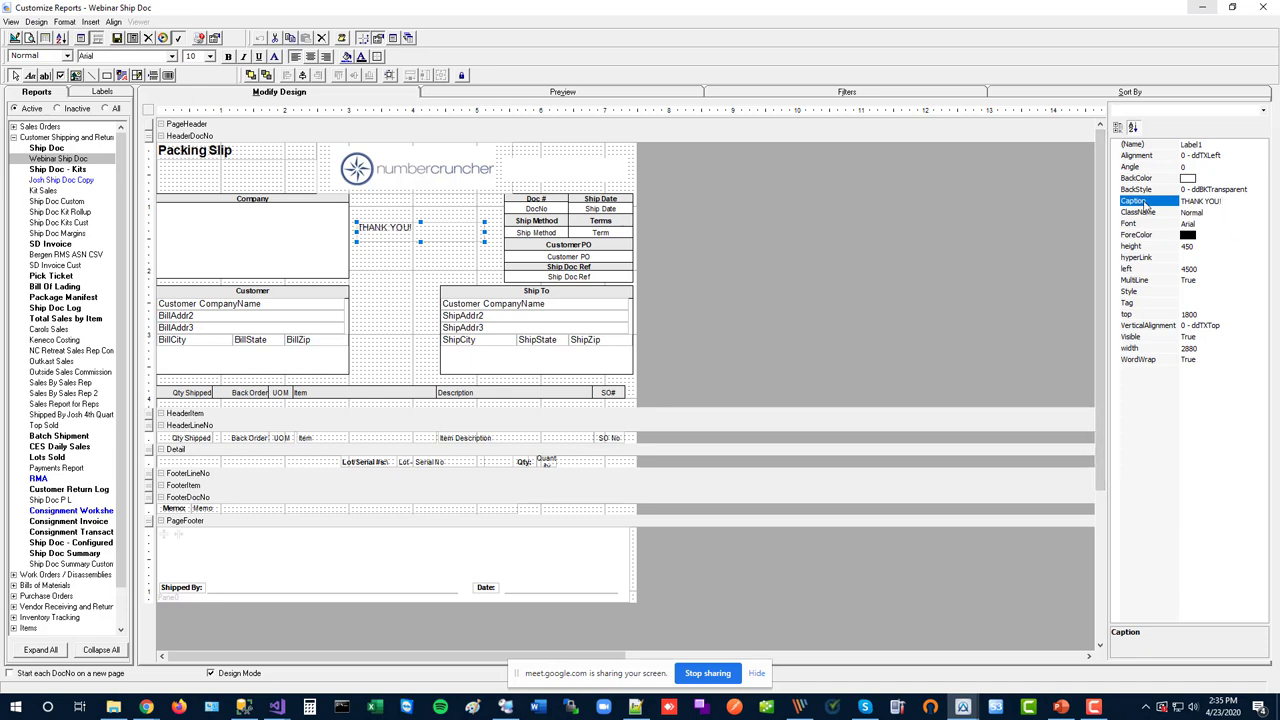
Format the THANK YOU! label in blue at font size 20, and preview the report
click(363, 58)
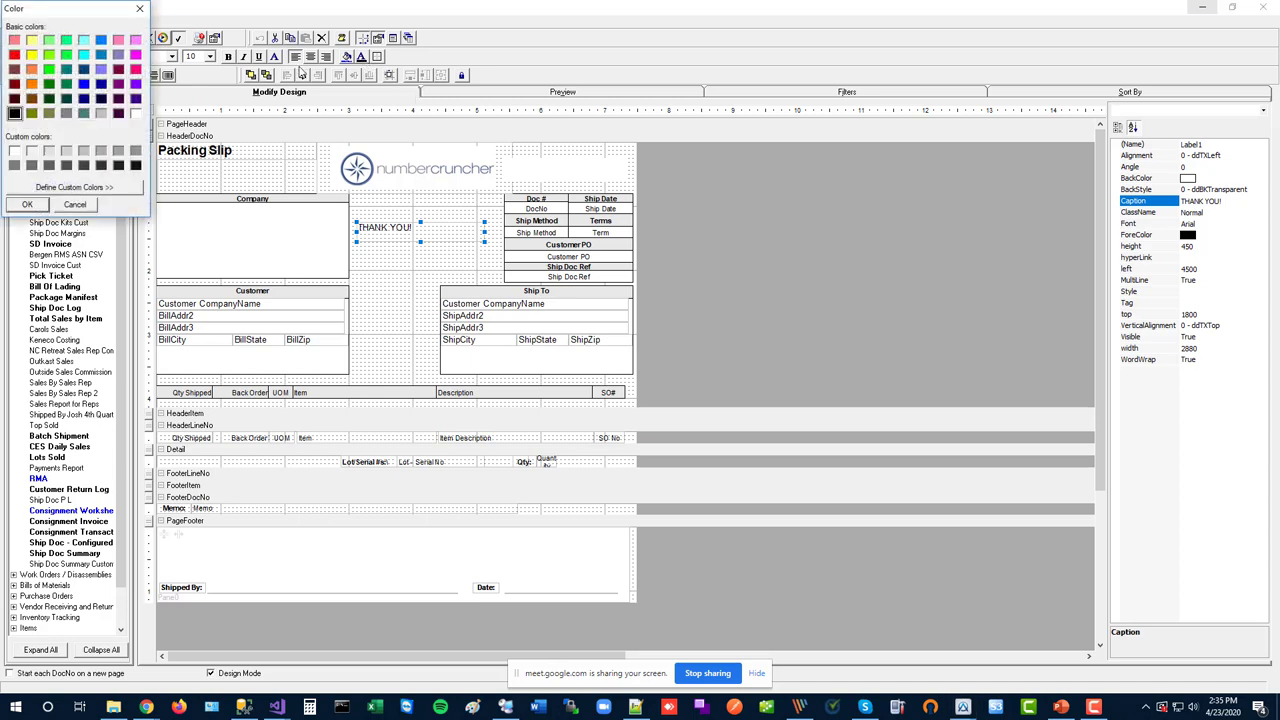
click(83, 84)
click(27, 204)
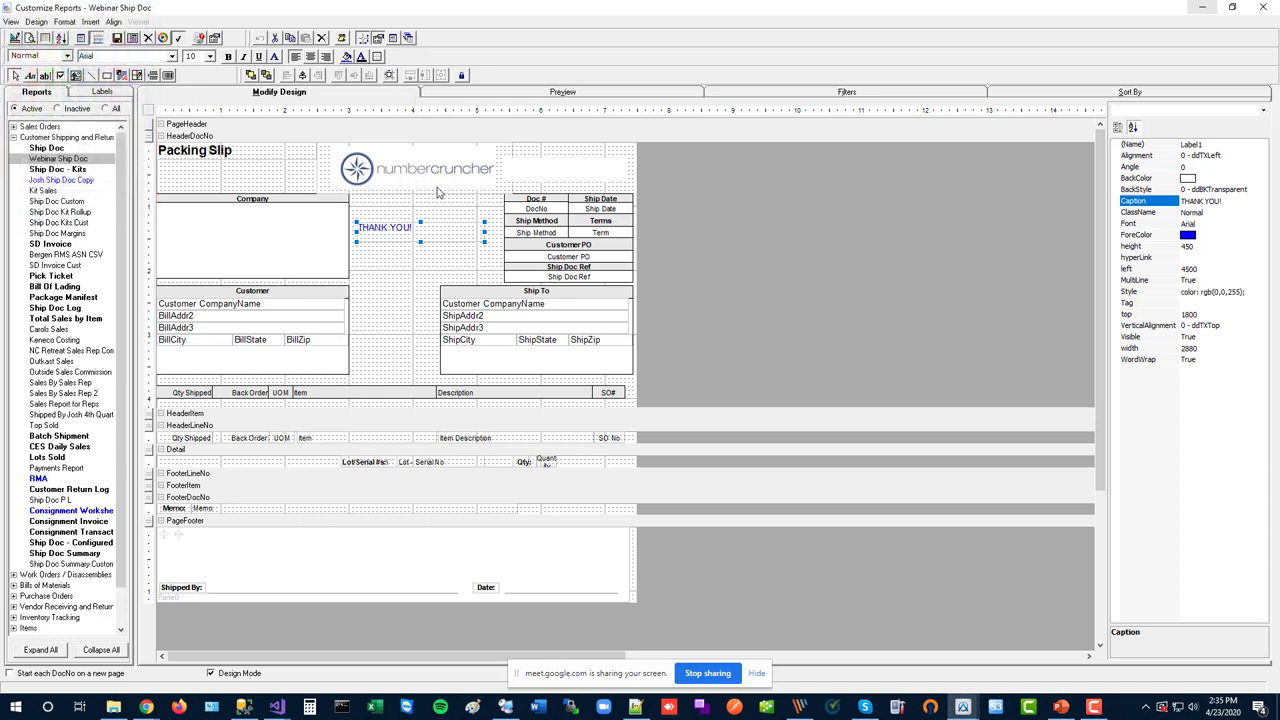
click(210, 57)
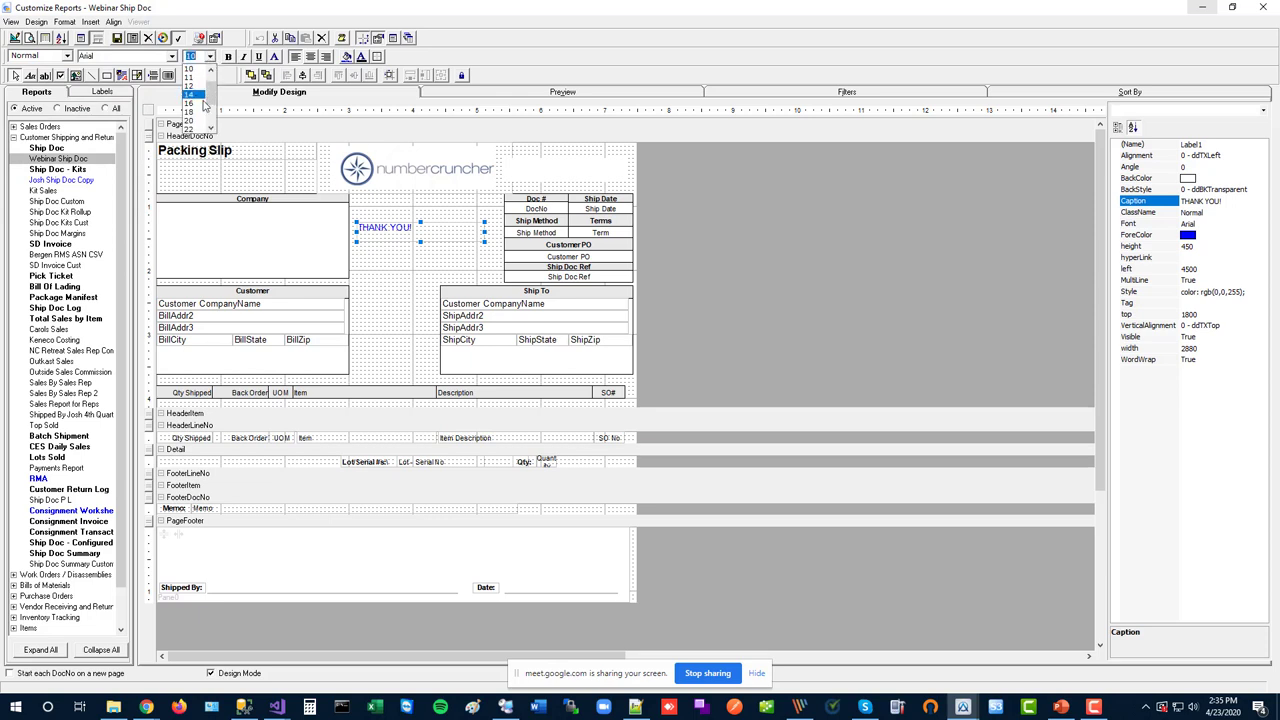
click(196, 127)
click(545, 92)
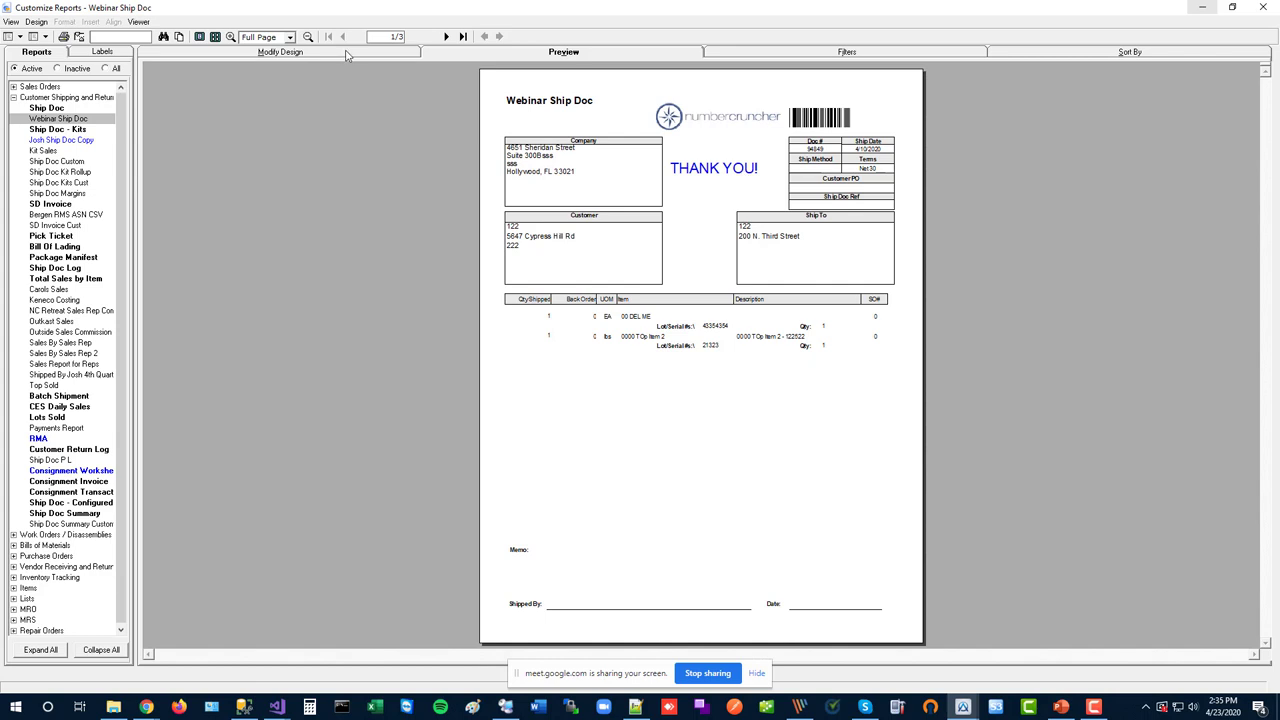
click(342, 53)
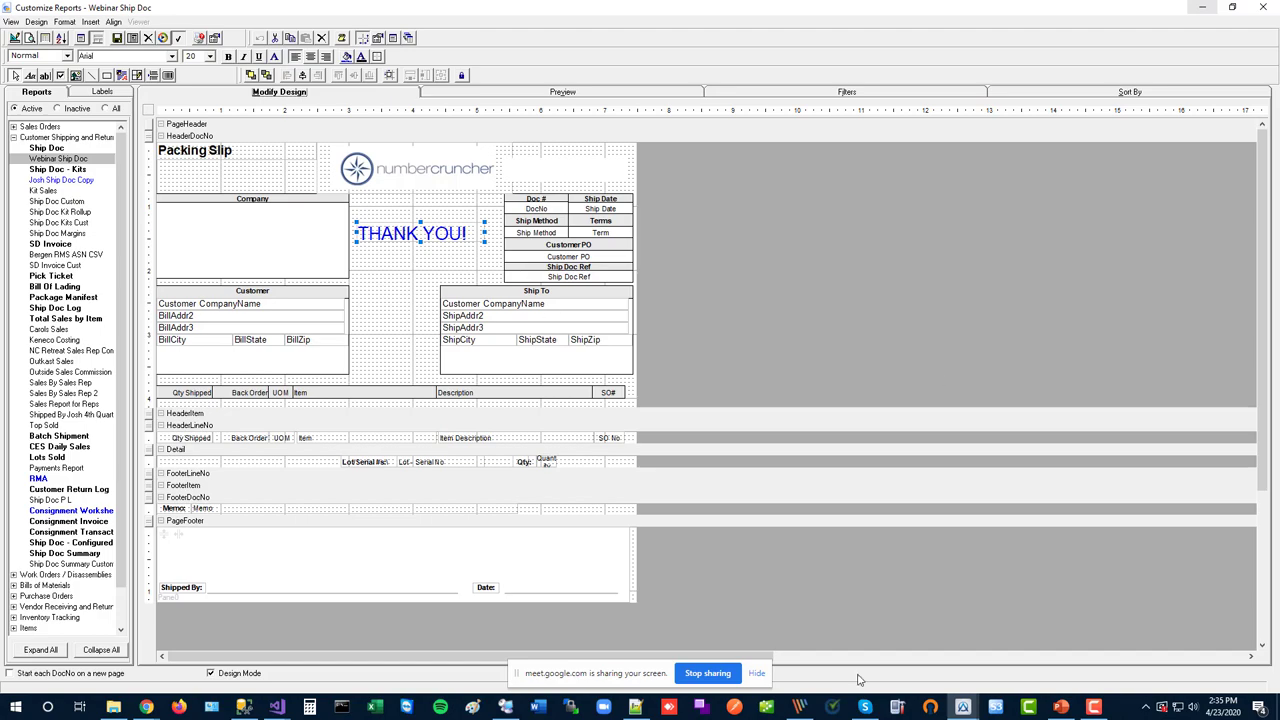
Review the Special Address Section and Labels and Fields items on the PowerPoint slide, and return to the report designer
click(1061, 707)
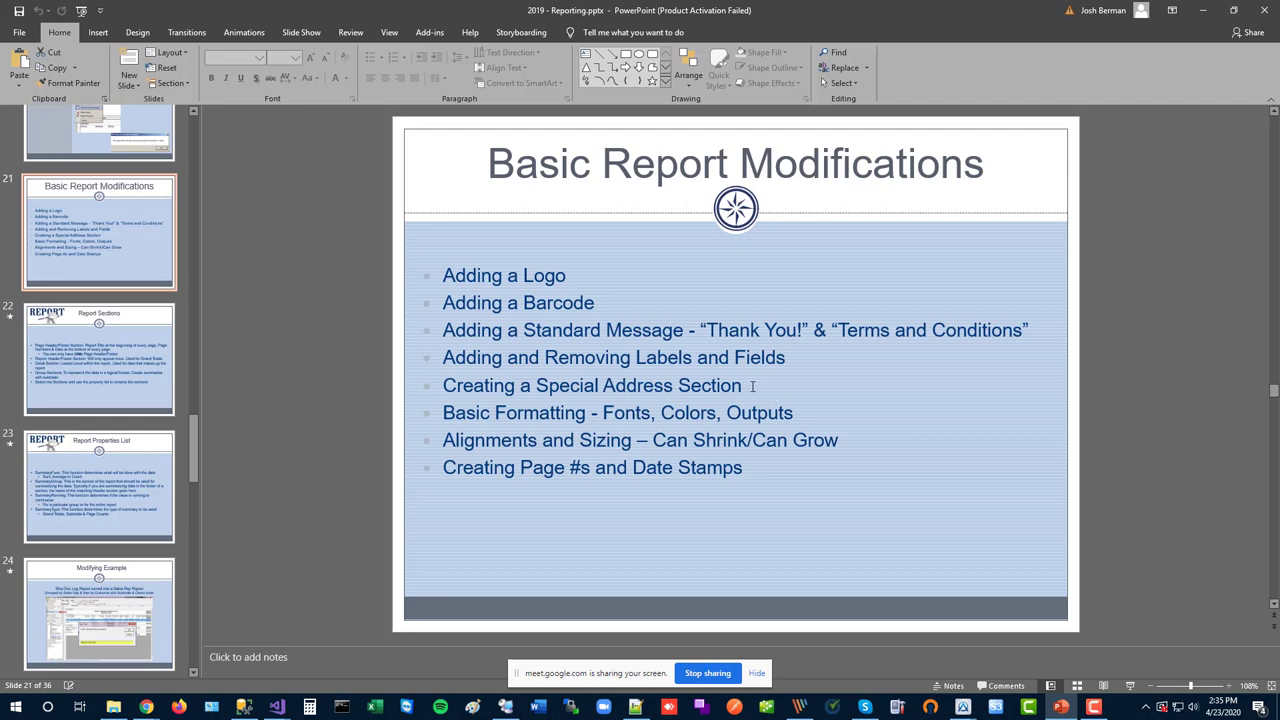
drag(754, 385, 443, 387)
click(841, 391)
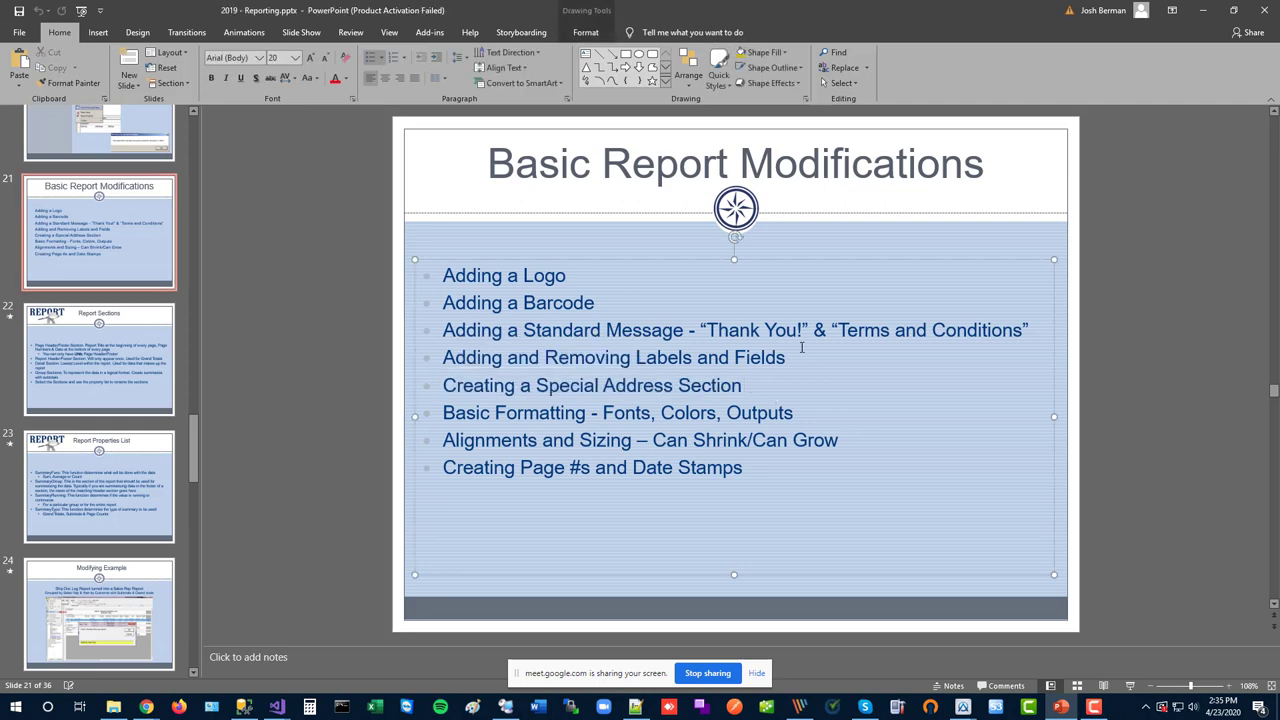
drag(803, 354, 443, 357)
click(852, 369)
mouse_move(963, 705)
click(1003, 667)
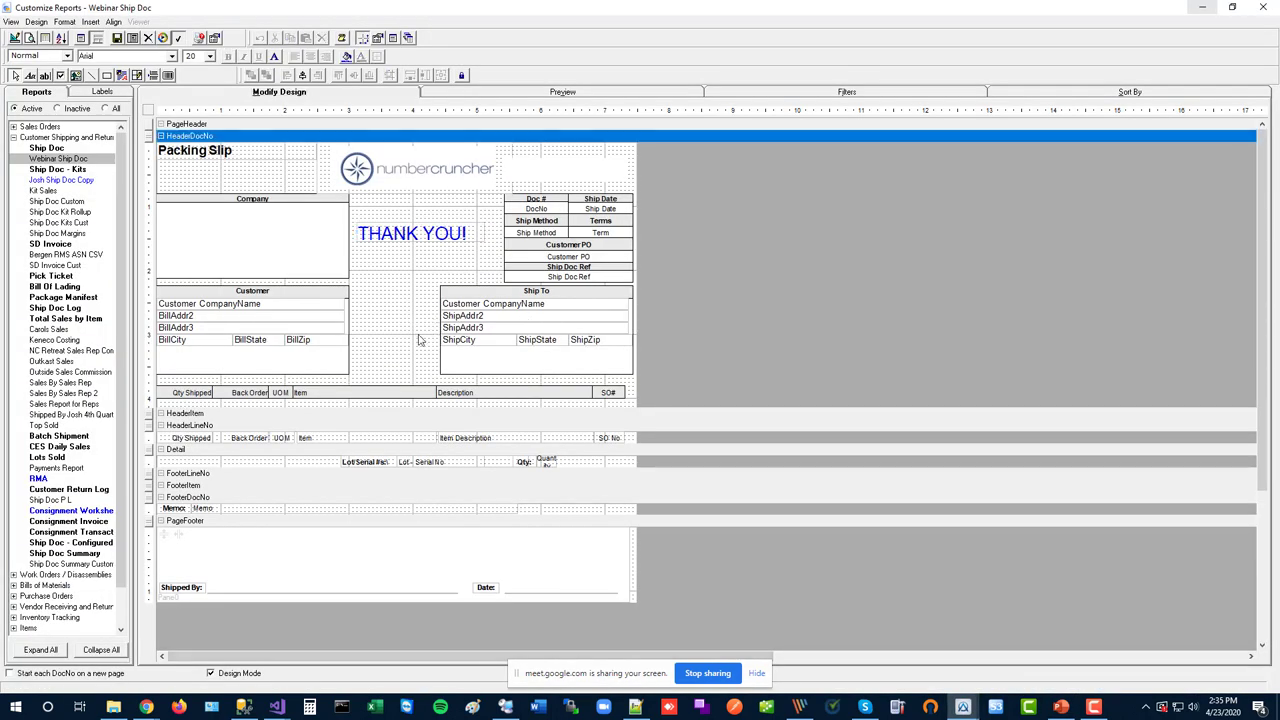
Select the Ship Doc Ref label and open the report's Fields list, narrowing its pane
click(554, 276)
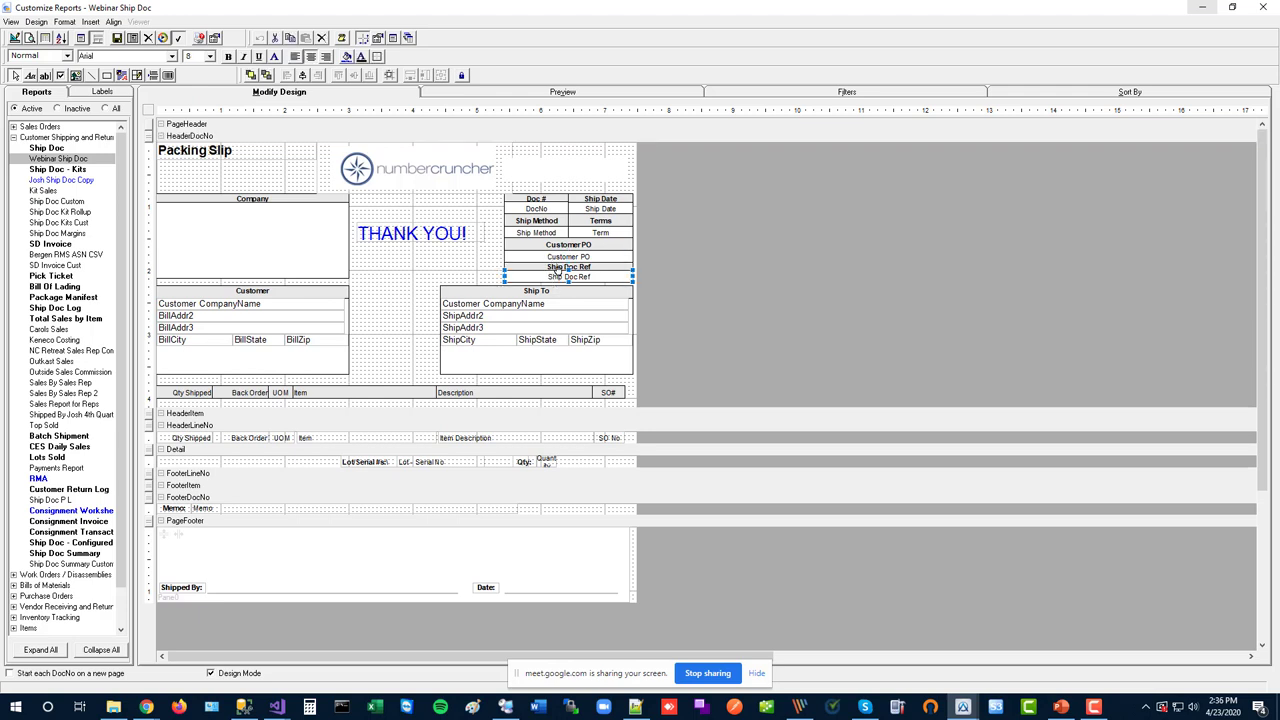
click(563, 267)
click(393, 38)
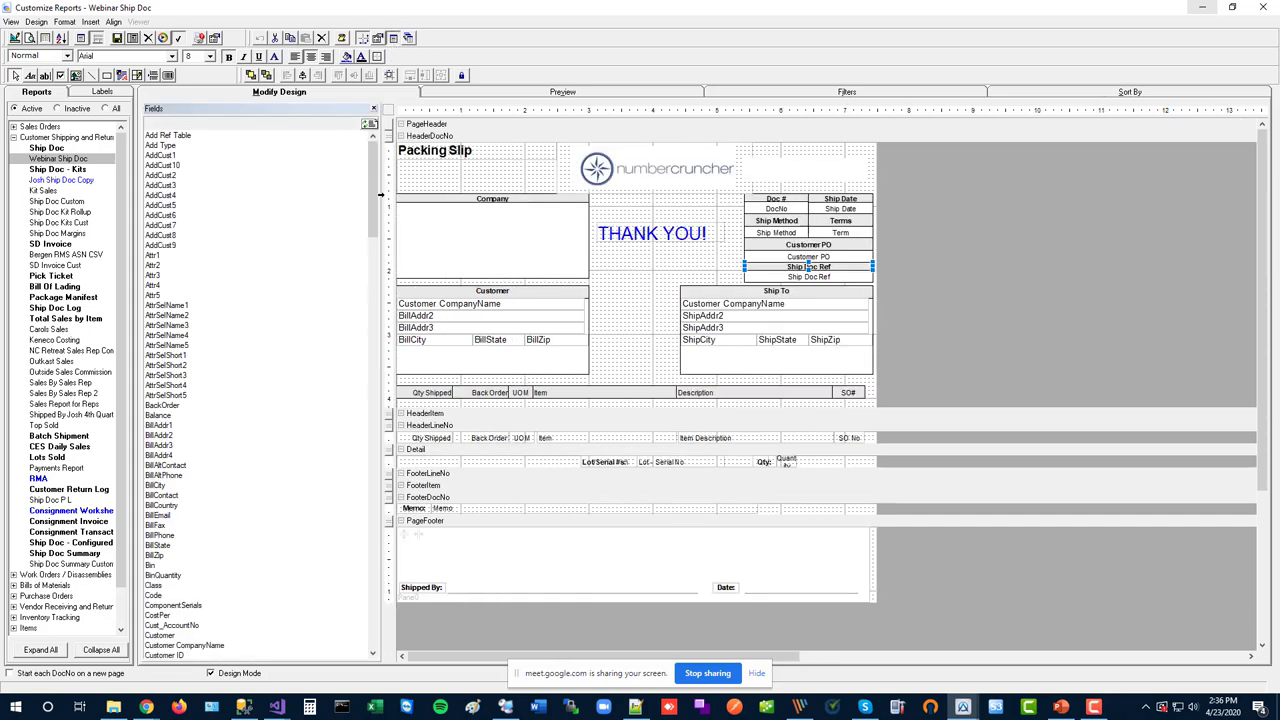
drag(381, 195, 224, 287)
Try placing the Doc No field from the Fields list below the THANK YOU! label, delete it, and close the list
click(185, 286)
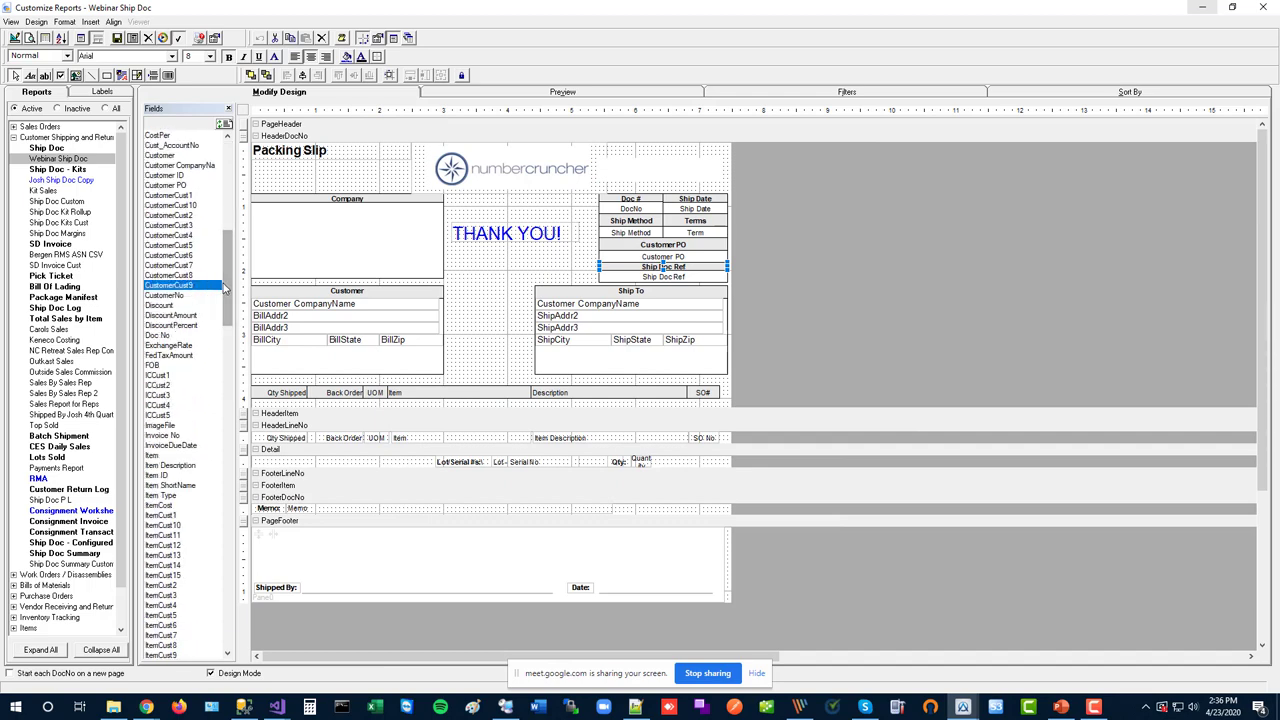
click(165, 307)
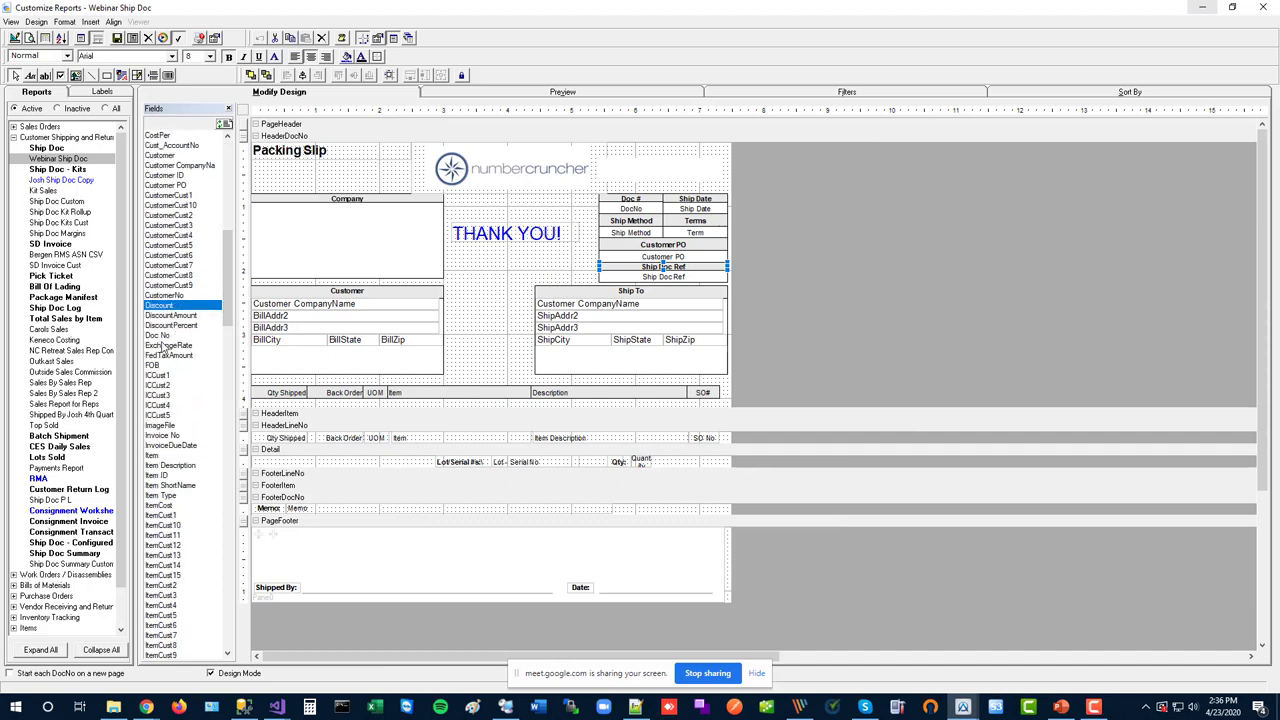
click(162, 338)
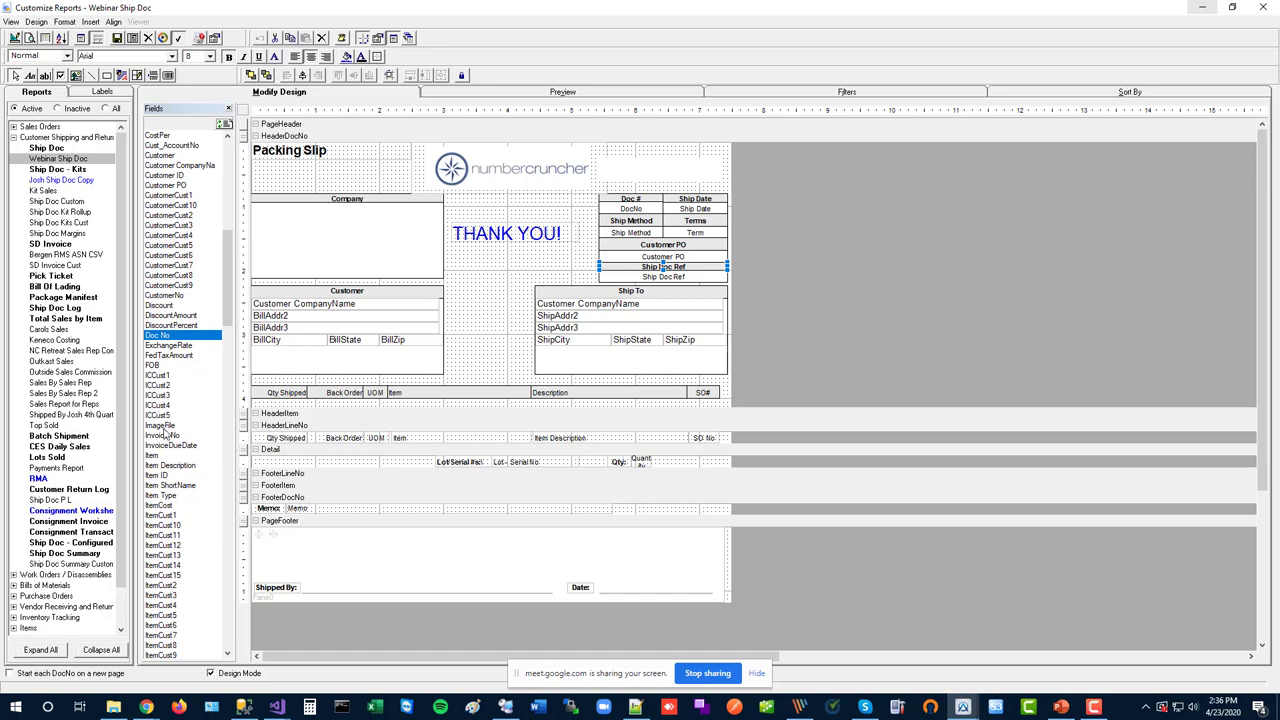
drag(160, 336, 480, 268)
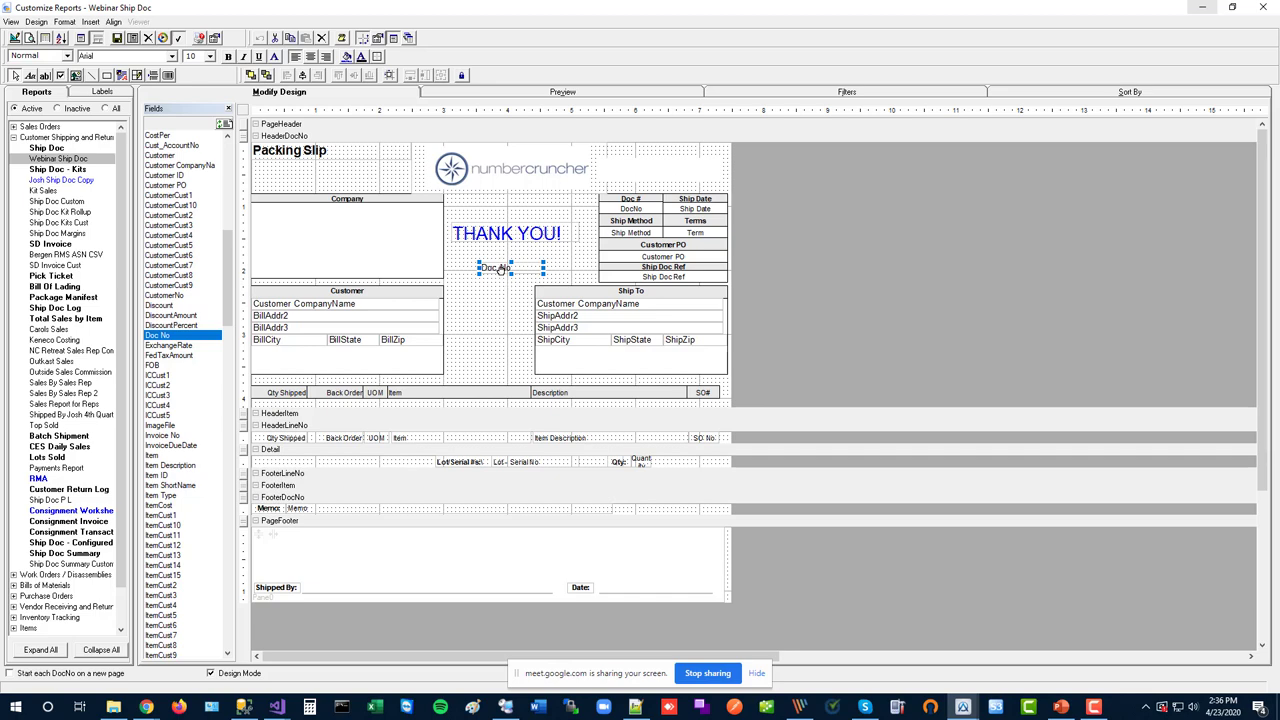
key(Delete)
click(394, 39)
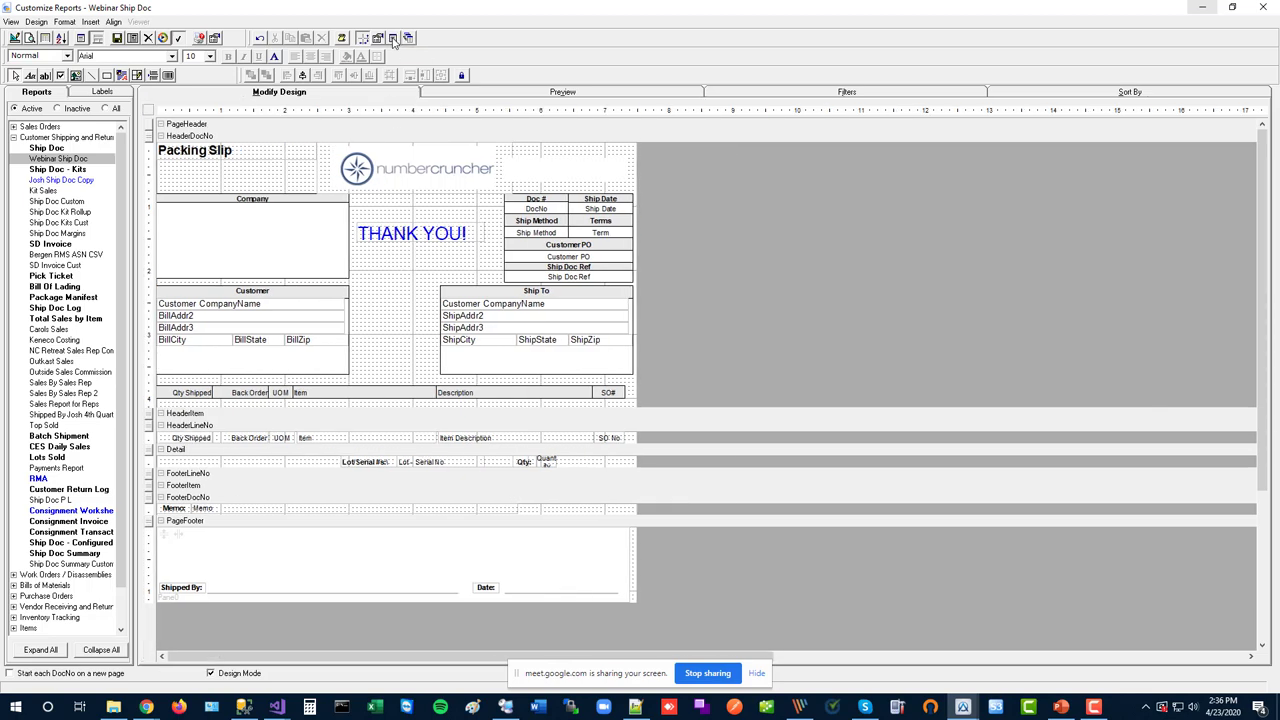
Copy the Ship Method field and place the pasted copy in the empty space below the THANK YOU! label
right_click(538, 236)
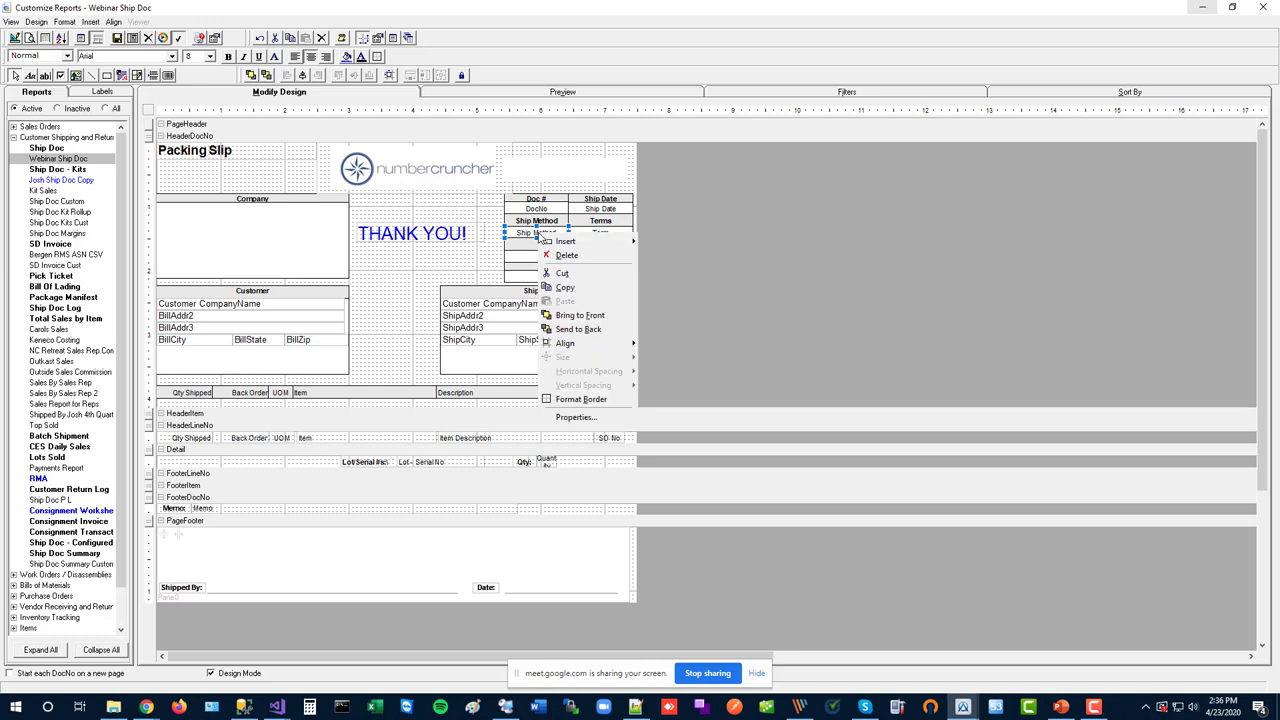
click(585, 289)
right_click(397, 269)
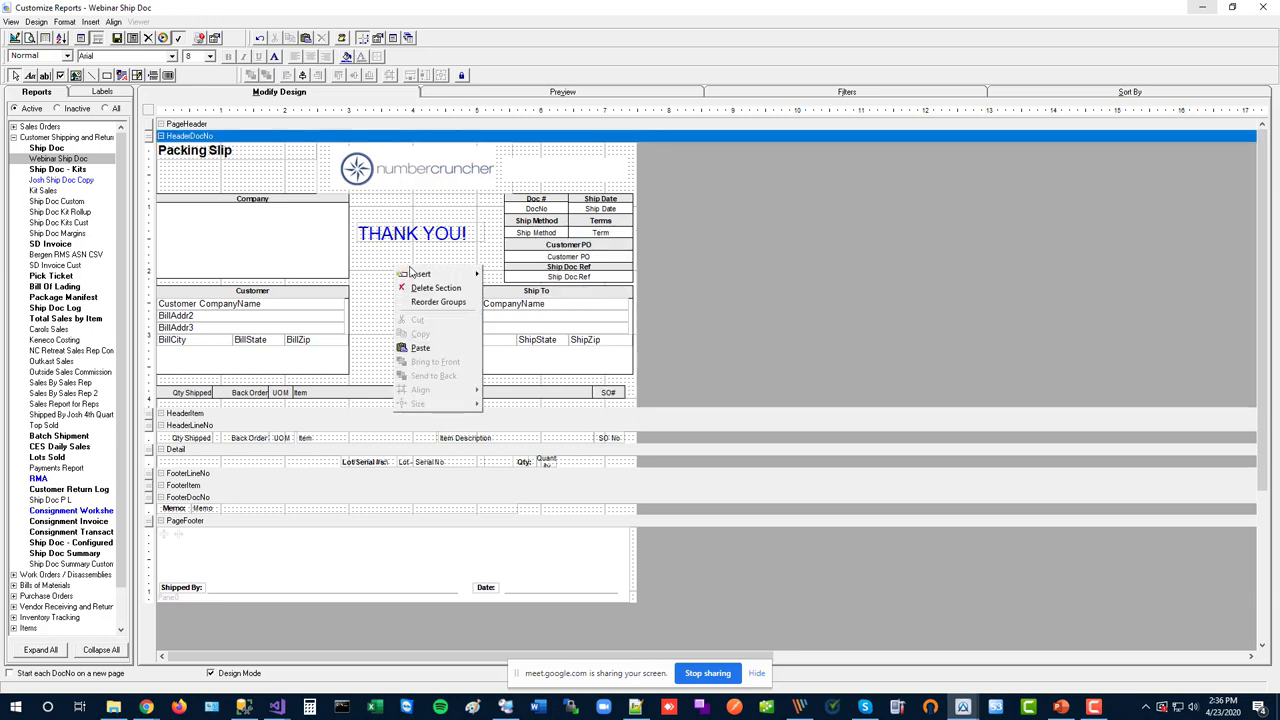
click(453, 353)
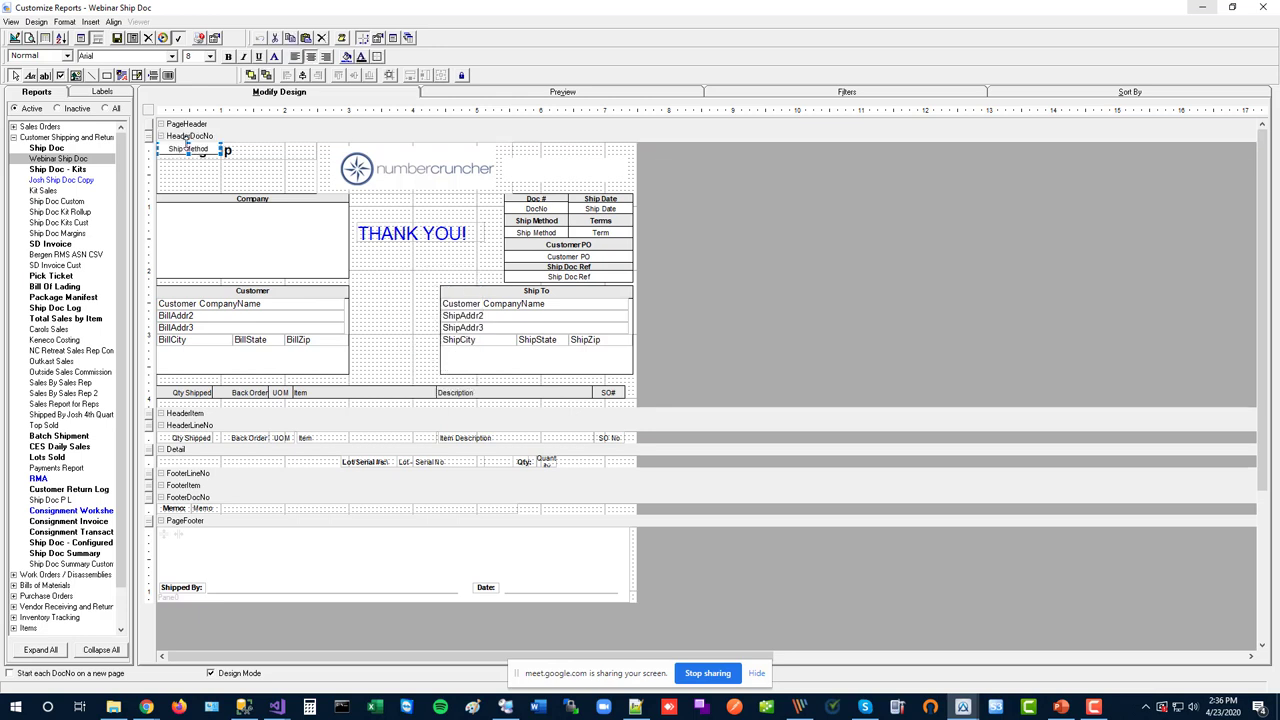
drag(188, 148, 447, 259)
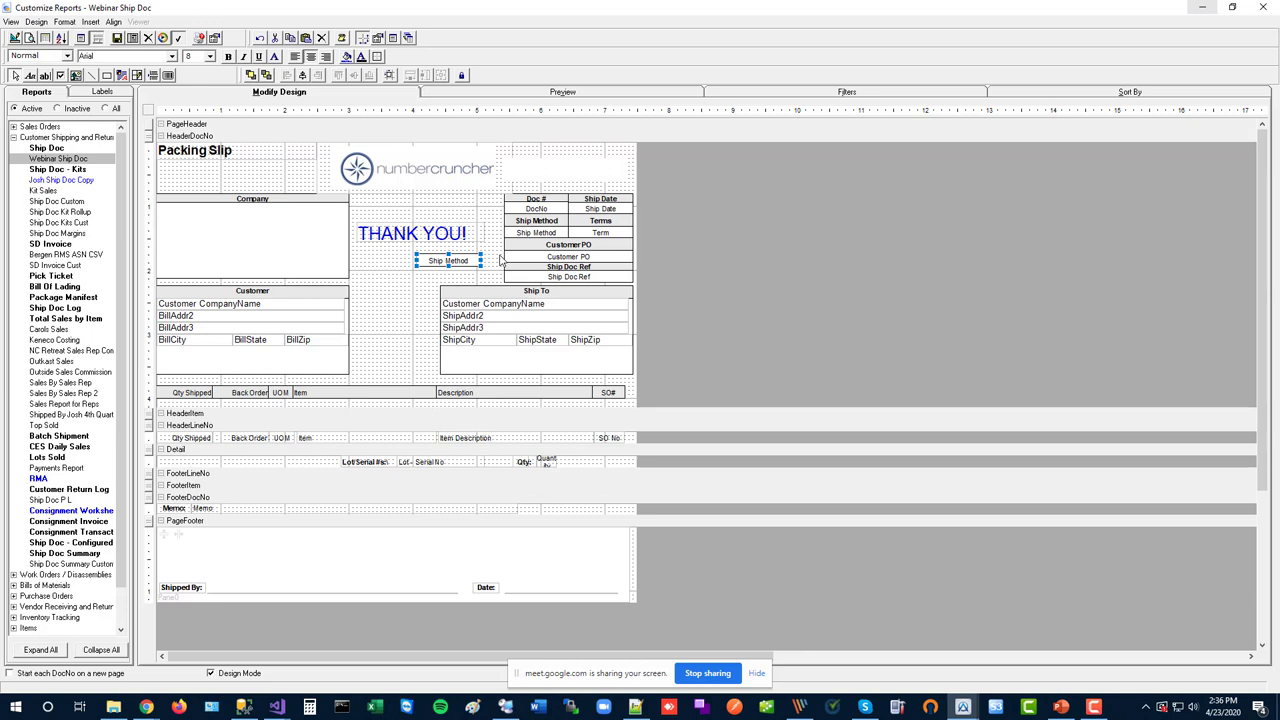
Look through the available fields in the report's Fields list and close the list
click(393, 37)
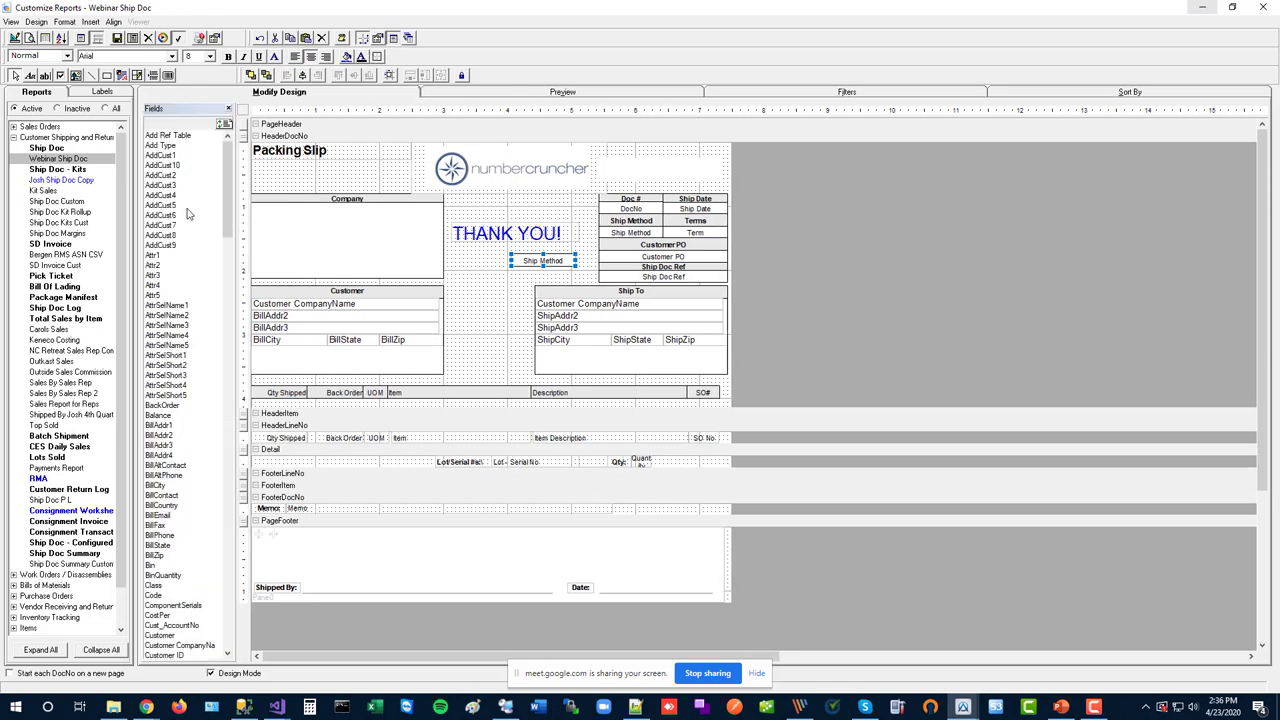
click(165, 246)
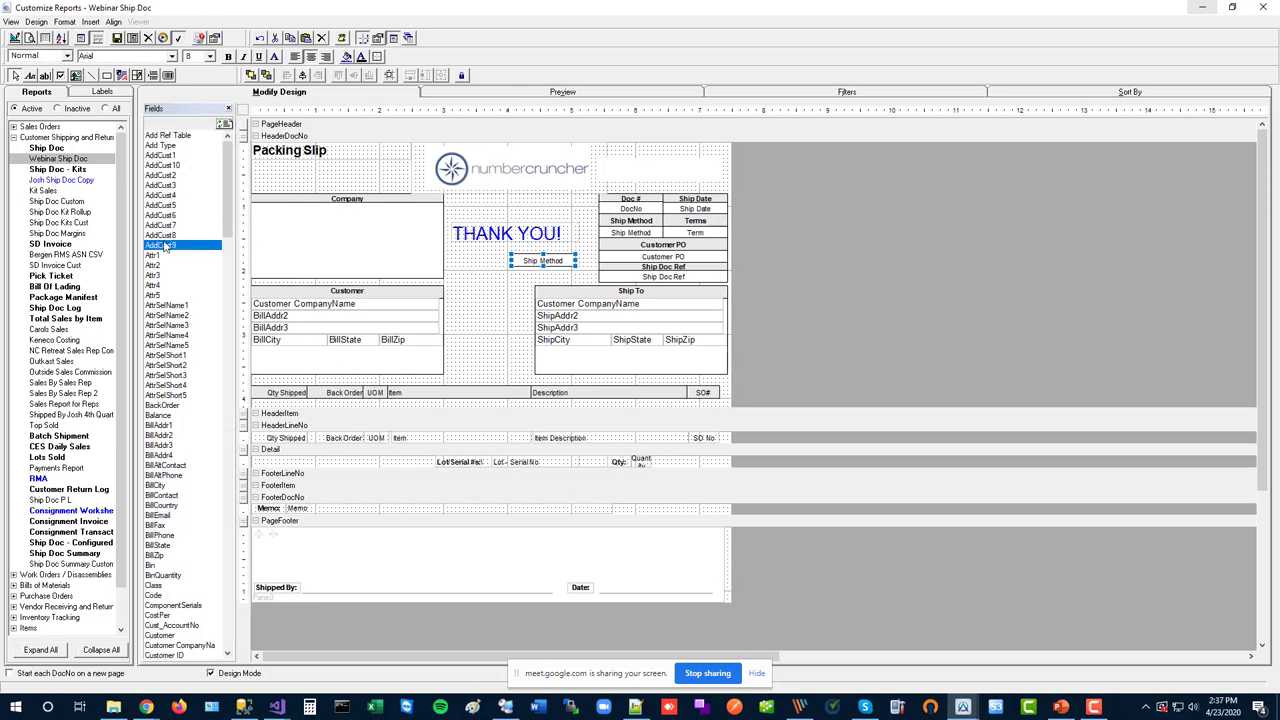
click(228, 109)
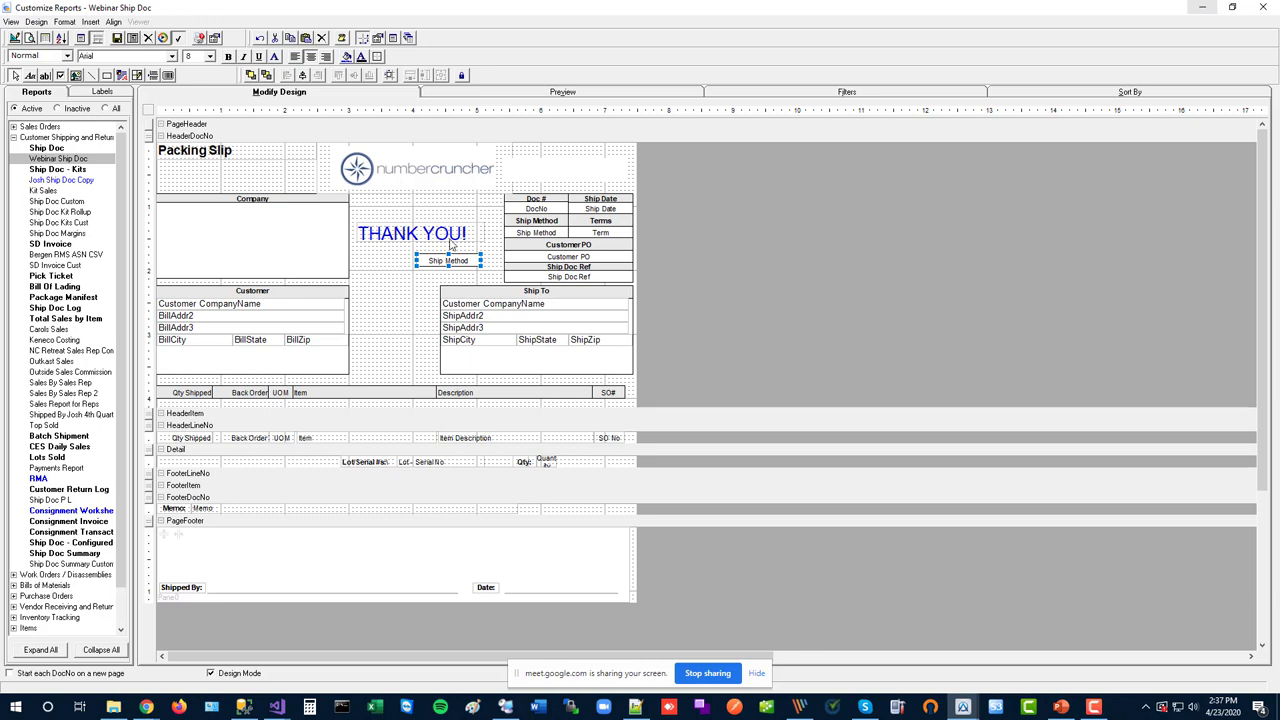
Set the DataField property of the copied field below THANK YOU! to Ship Doc Ref
click(379, 39)
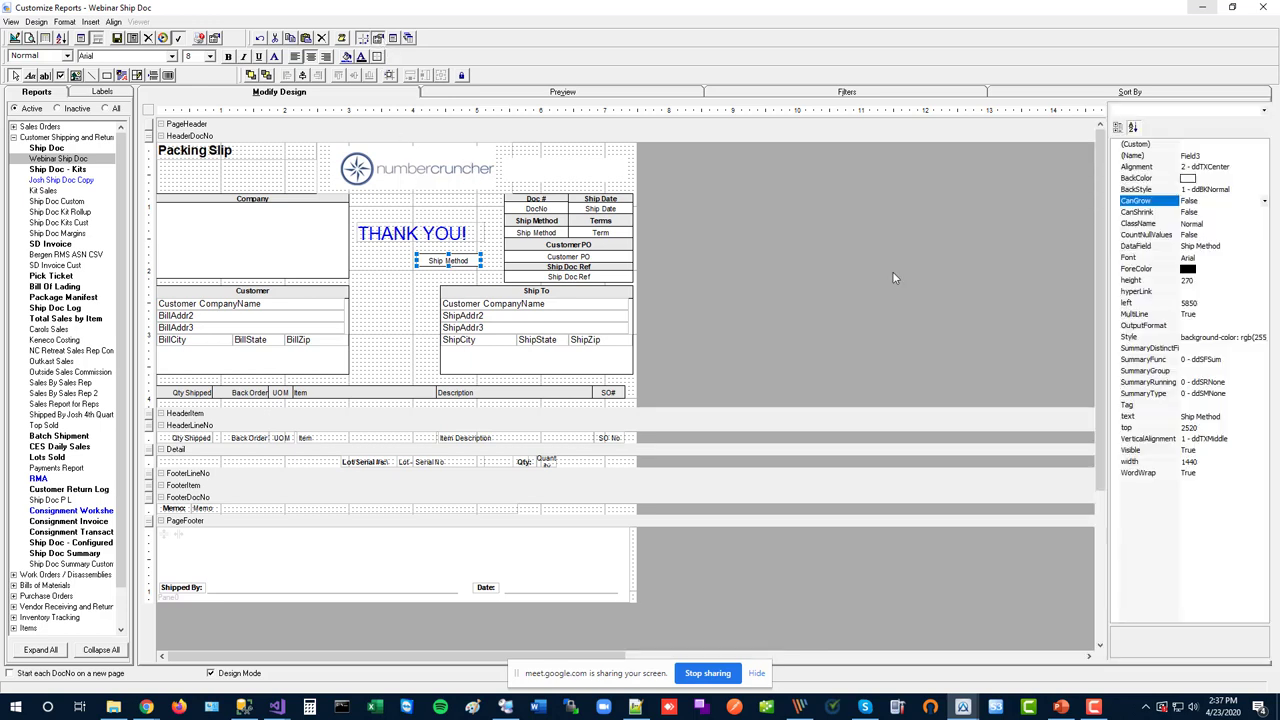
click(1235, 248)
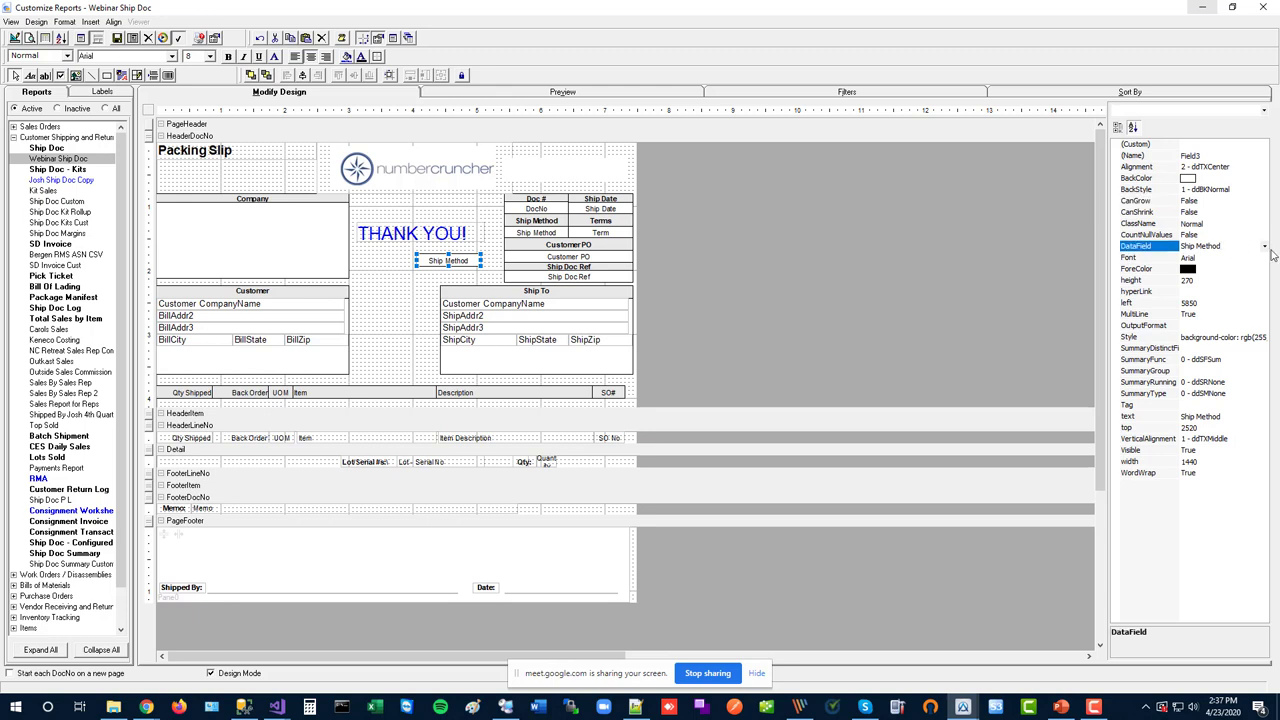
click(1265, 249)
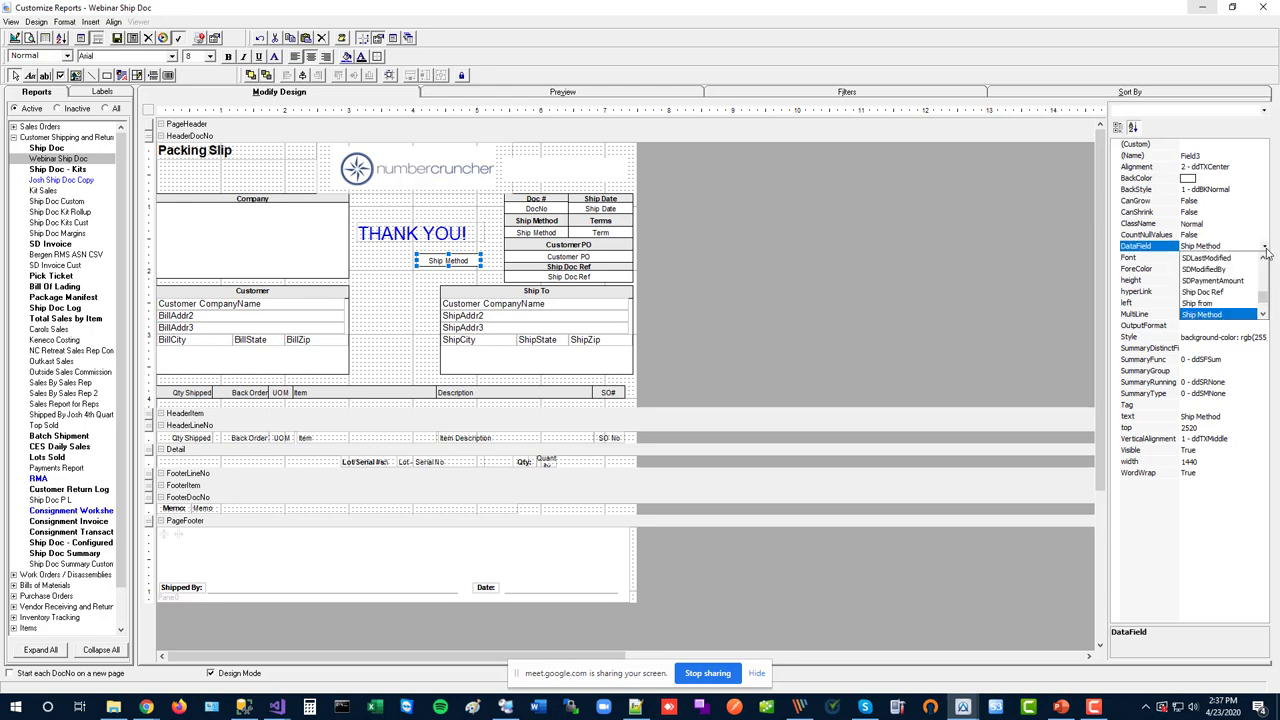
click(1218, 291)
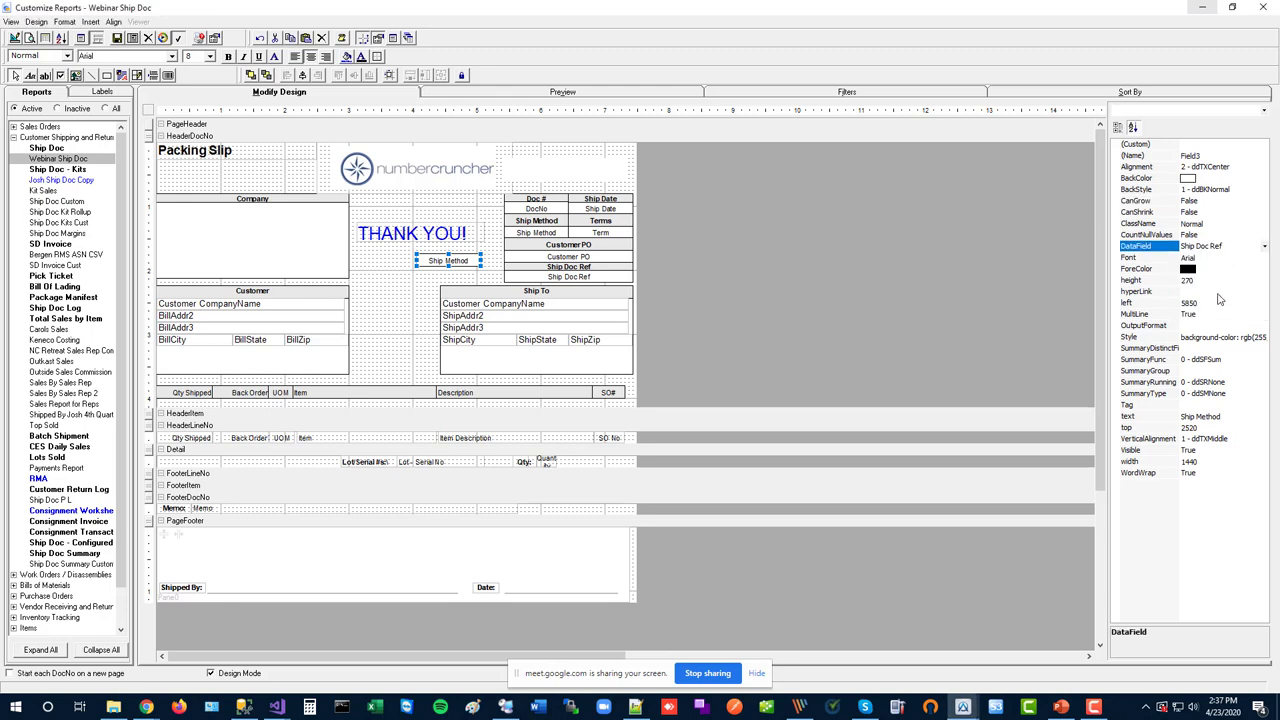
Copy the DataField name Ship Doc Ref into the copied field's text property, then preview the report and return to the design
click(1240, 419)
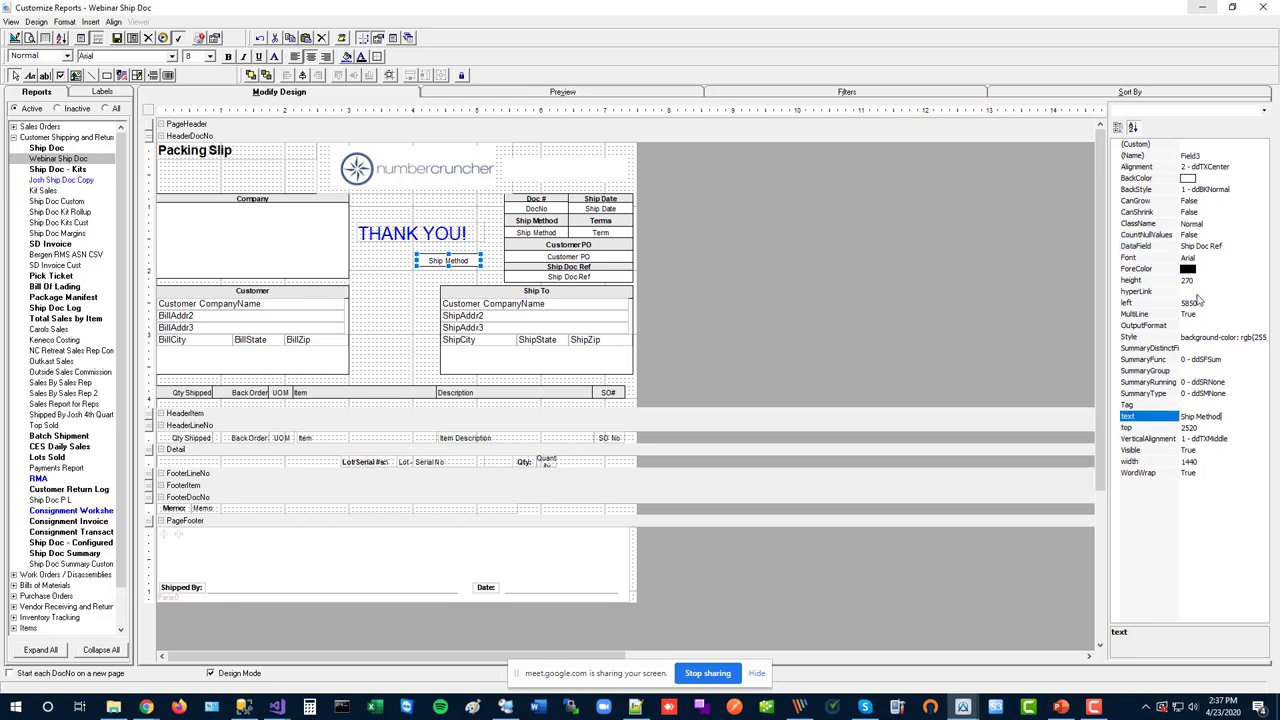
click(1208, 248)
right_click(1208, 248)
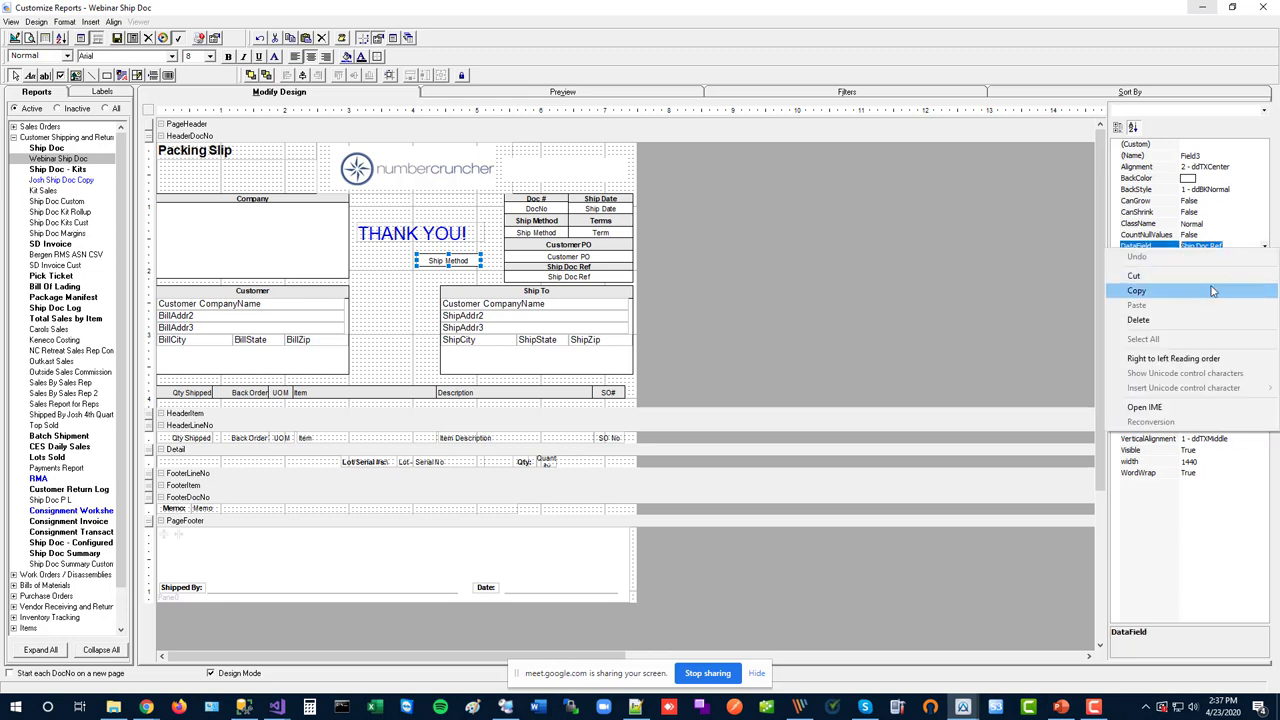
click(1212, 291)
click(1240, 417)
key(ctrl+v)
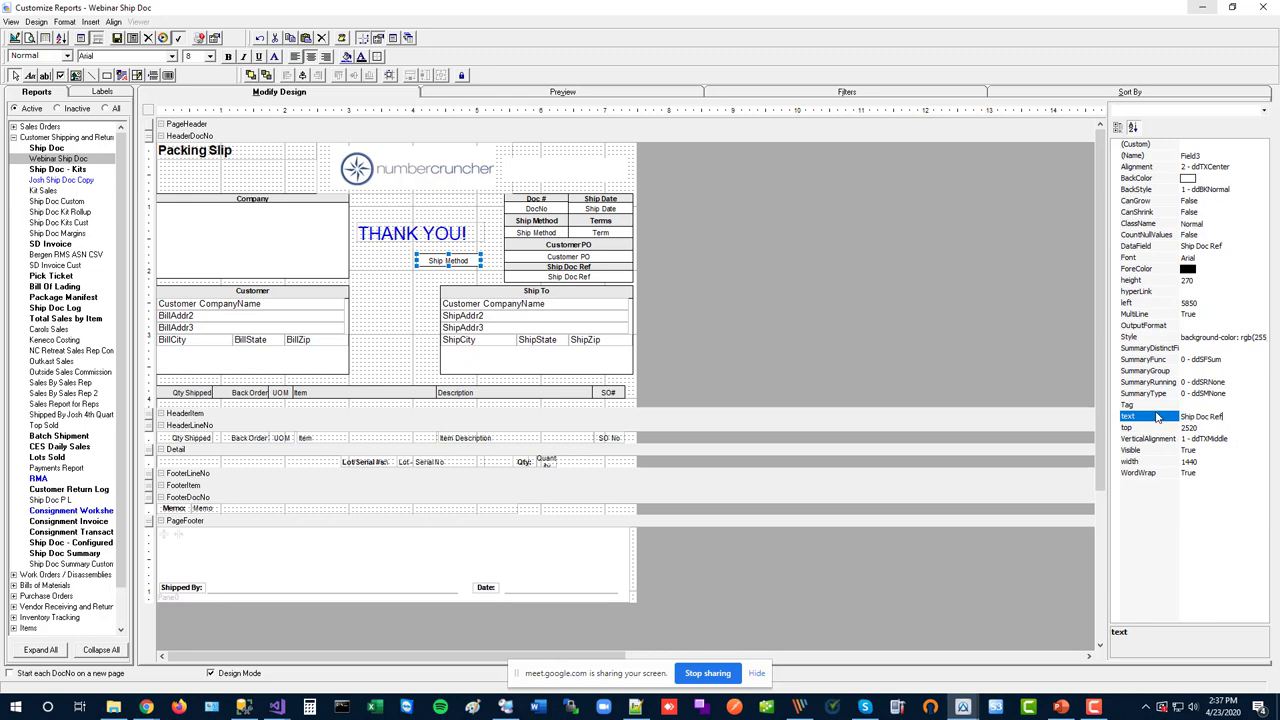
click(1157, 418)
key(Return)
click(627, 91)
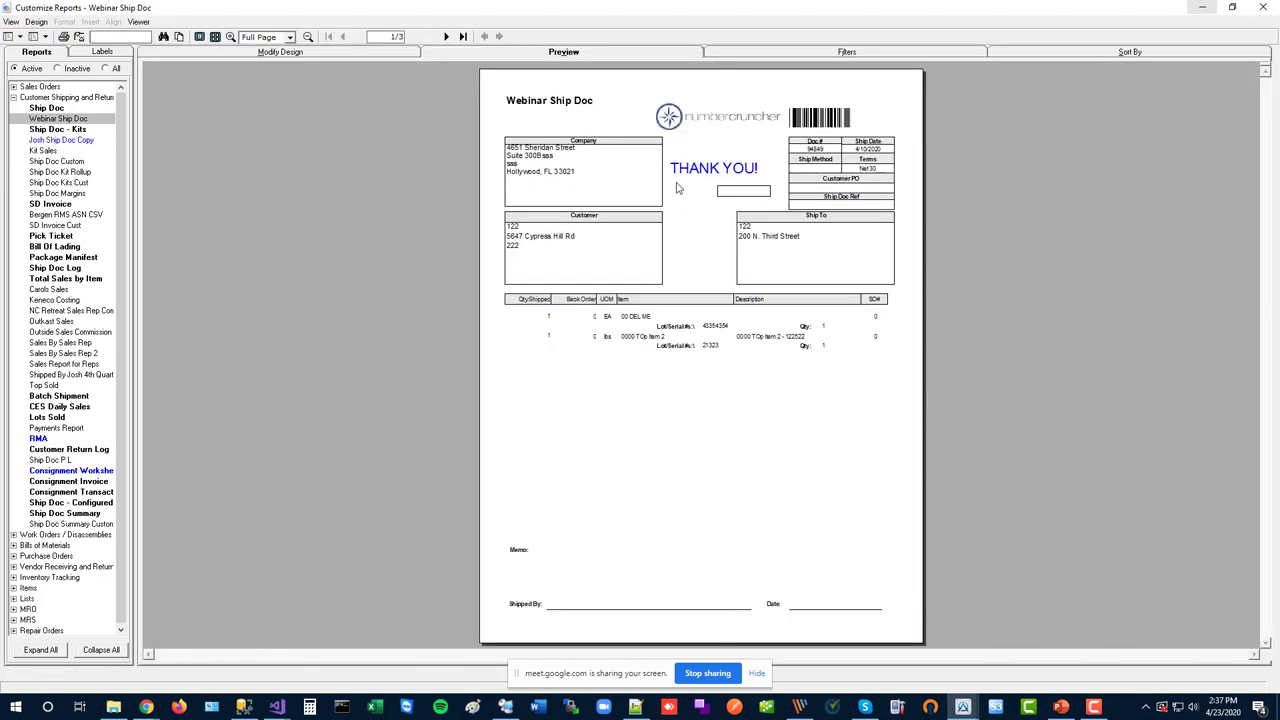
click(280, 53)
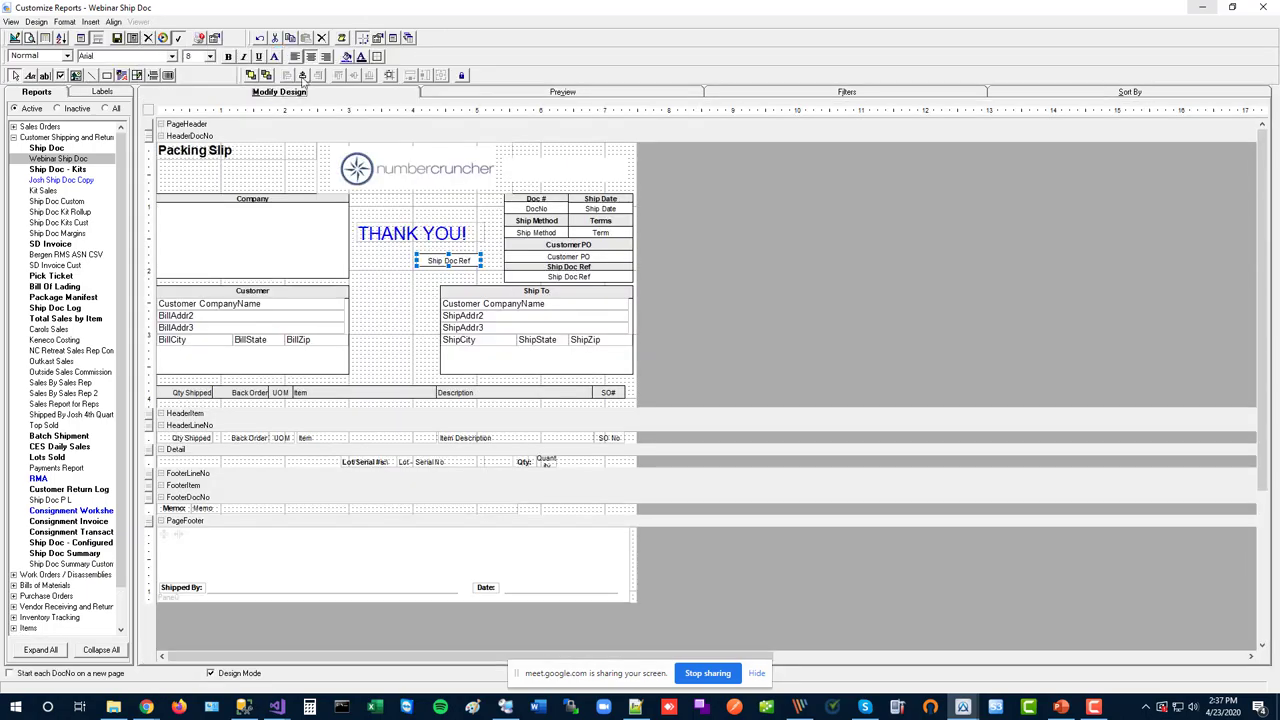
Switch to PowerPoint to review the Basic Report Modifications slide, and return to the report designer
click(1061, 708)
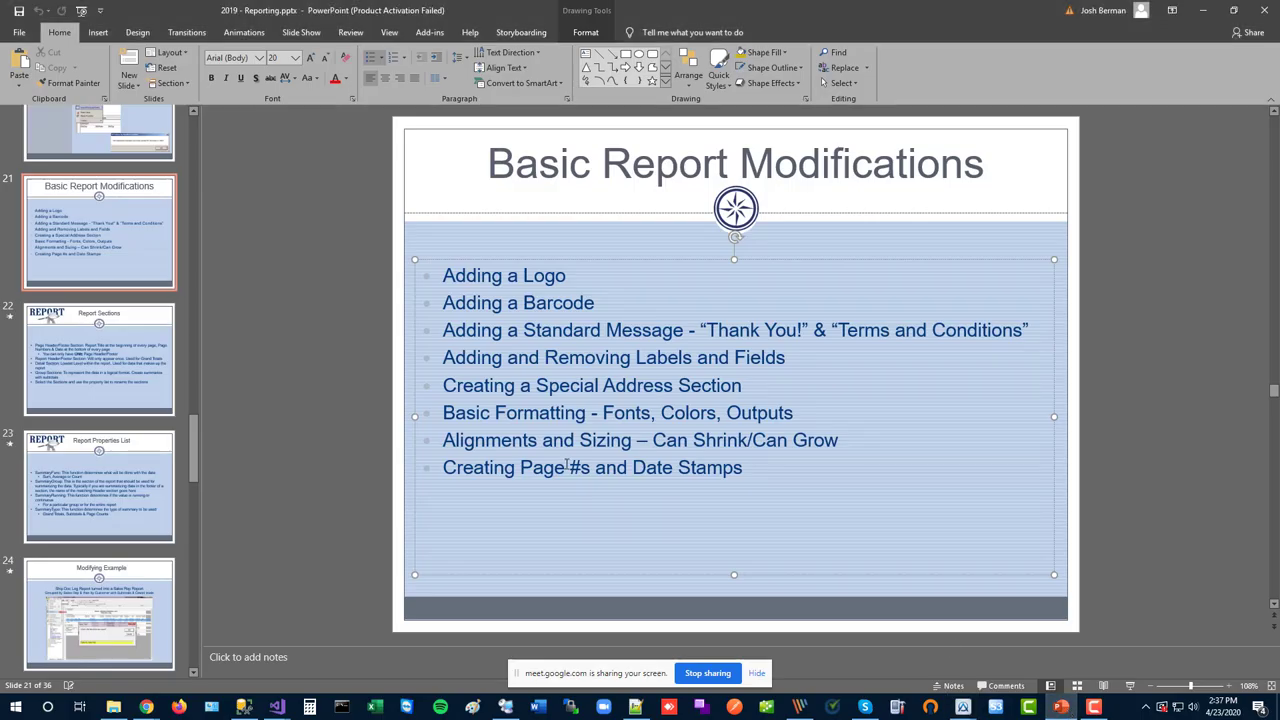
click(335, 397)
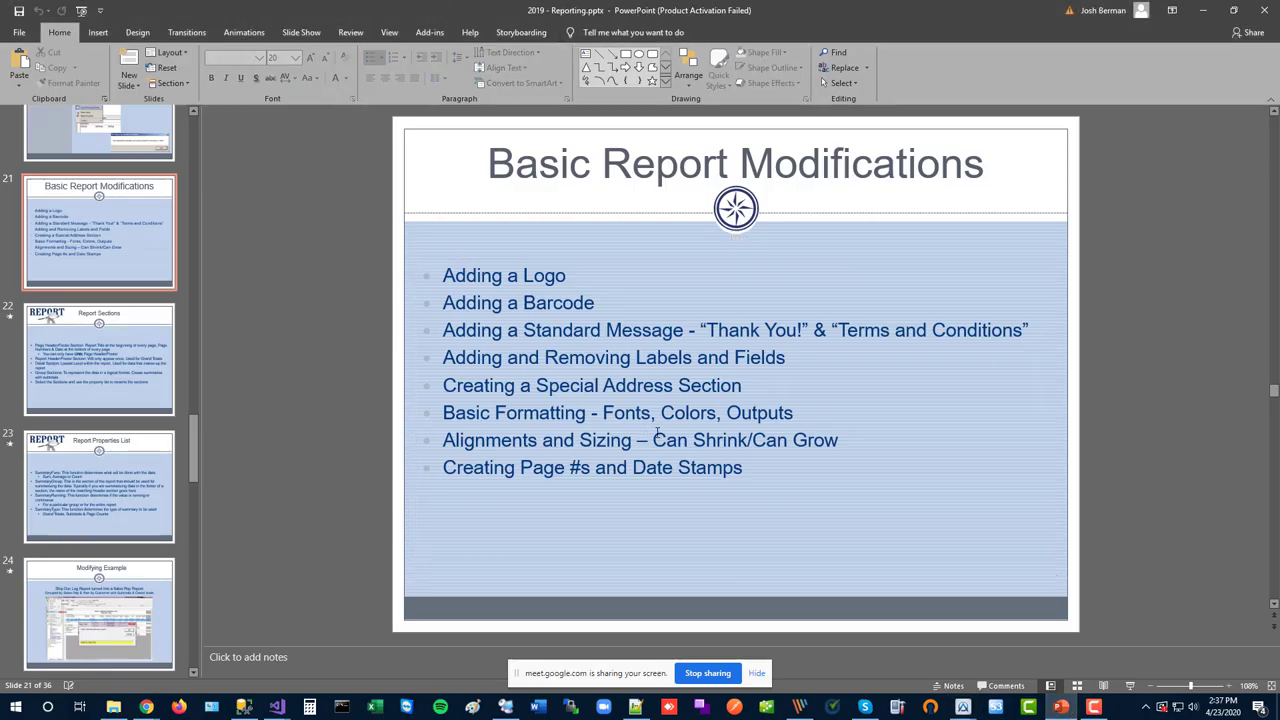
click(1061, 707)
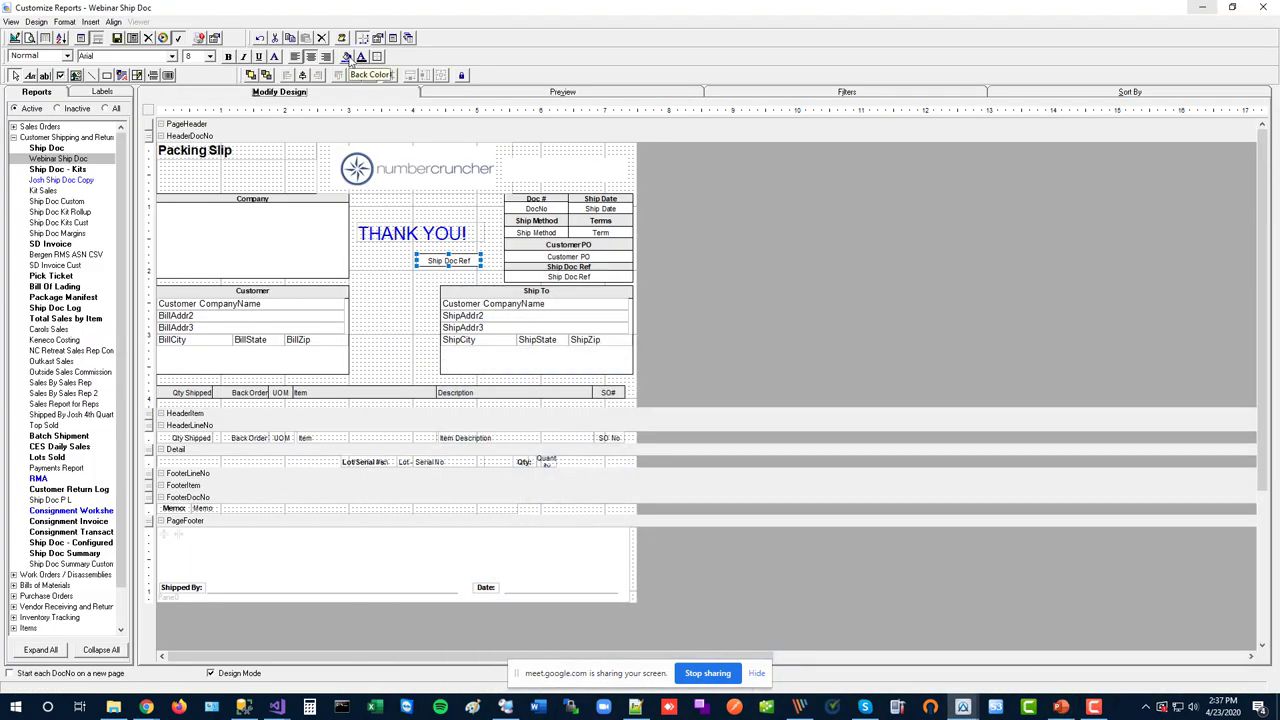
Fill the field below THANK YOU! with a blue back color, and look at the text color choices without applying one
click(348, 58)
double_click(128, 22)
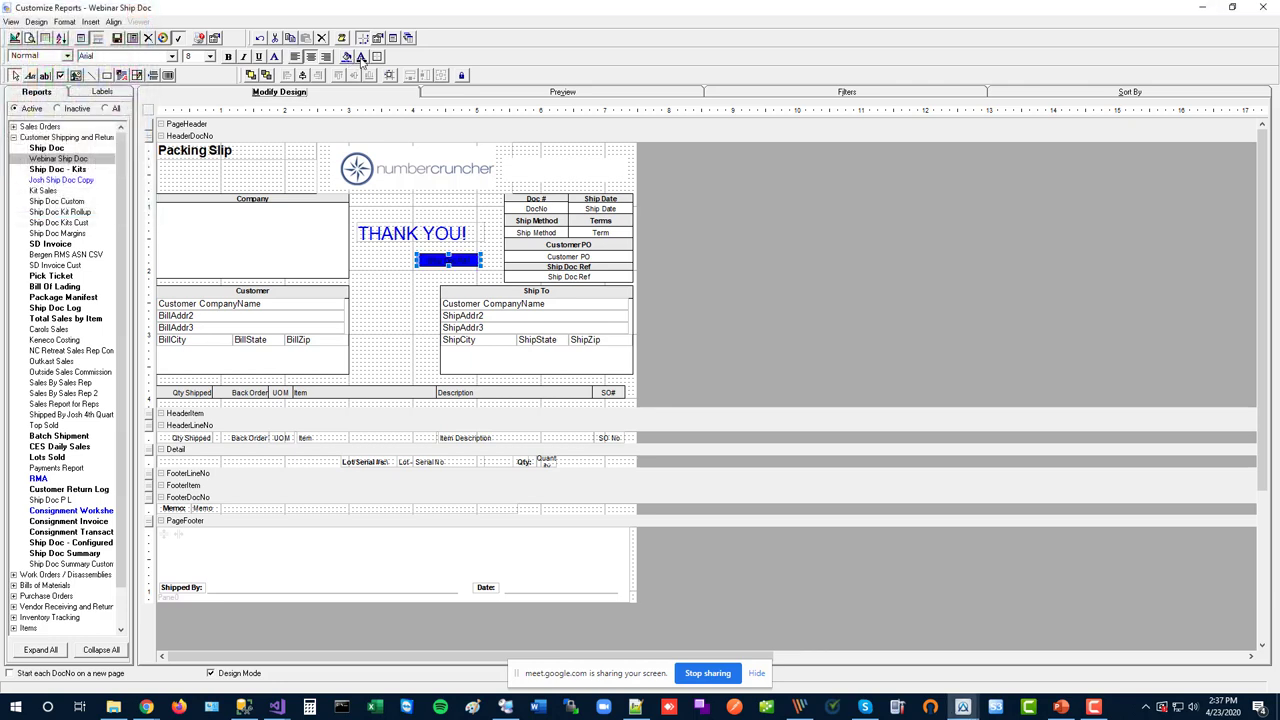
click(362, 58)
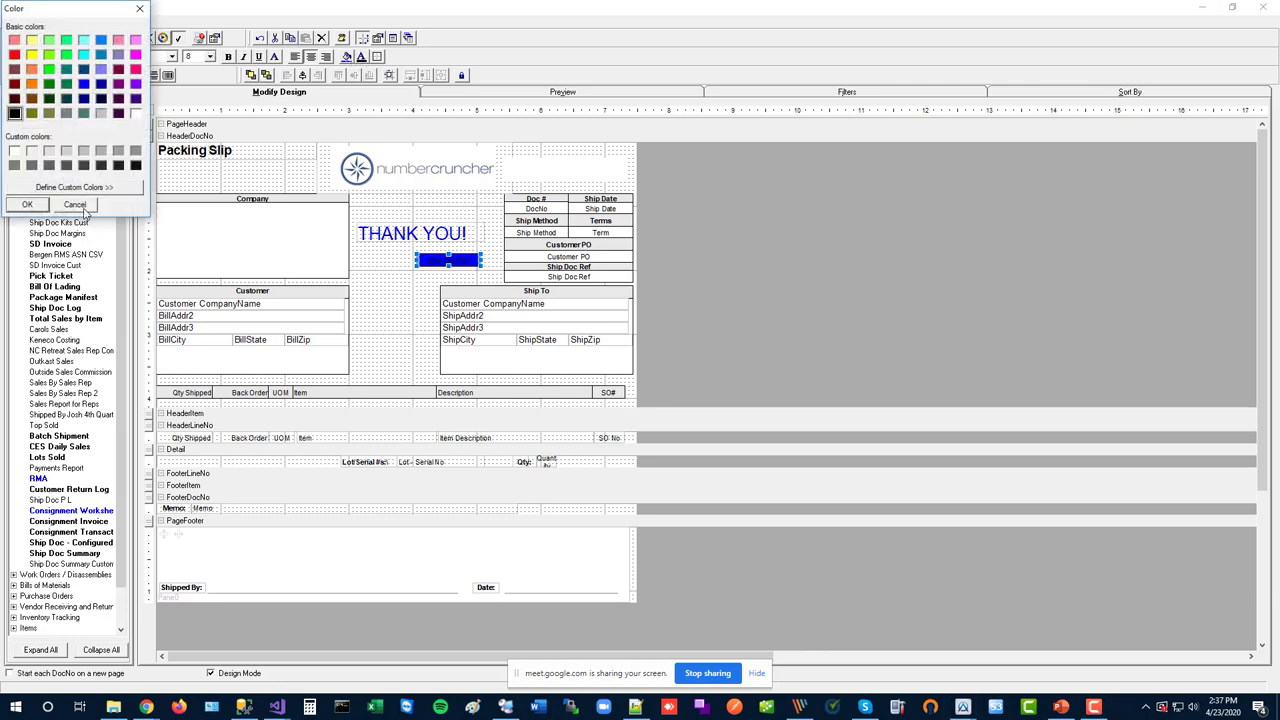
click(84, 206)
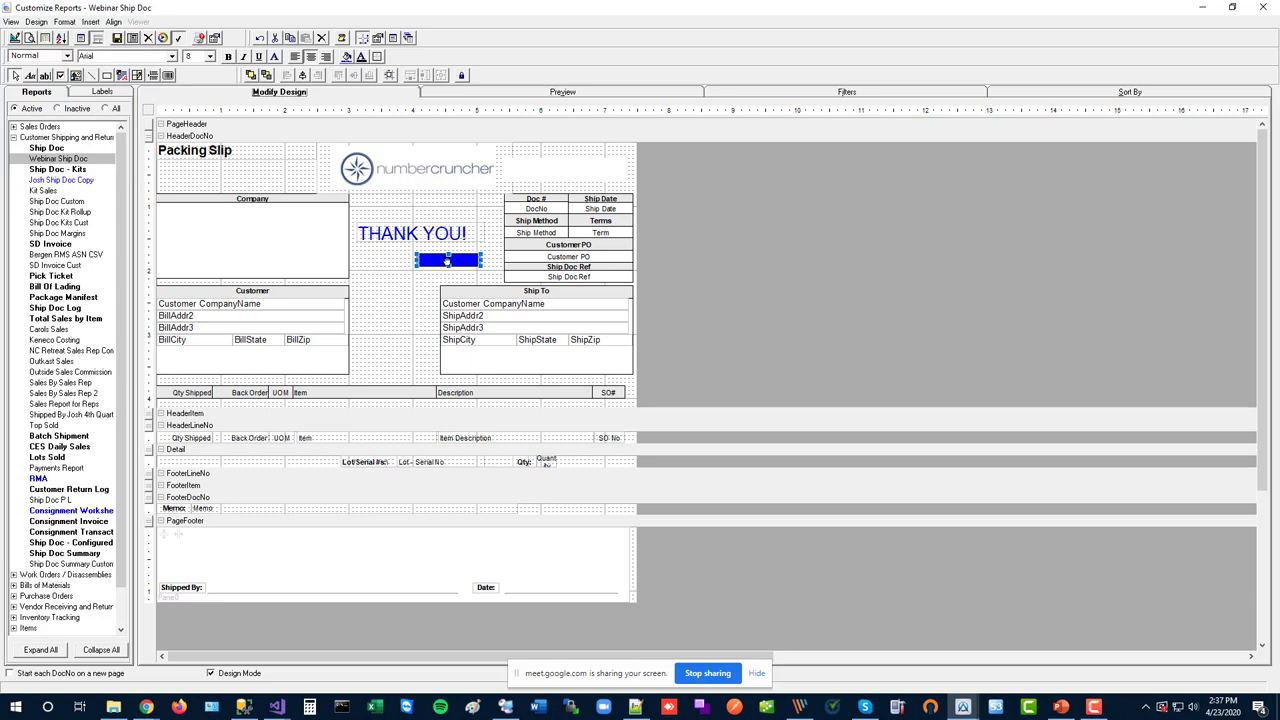
Examine the border options for the DocNo field and the available fonts without changing anything
click(558, 209)
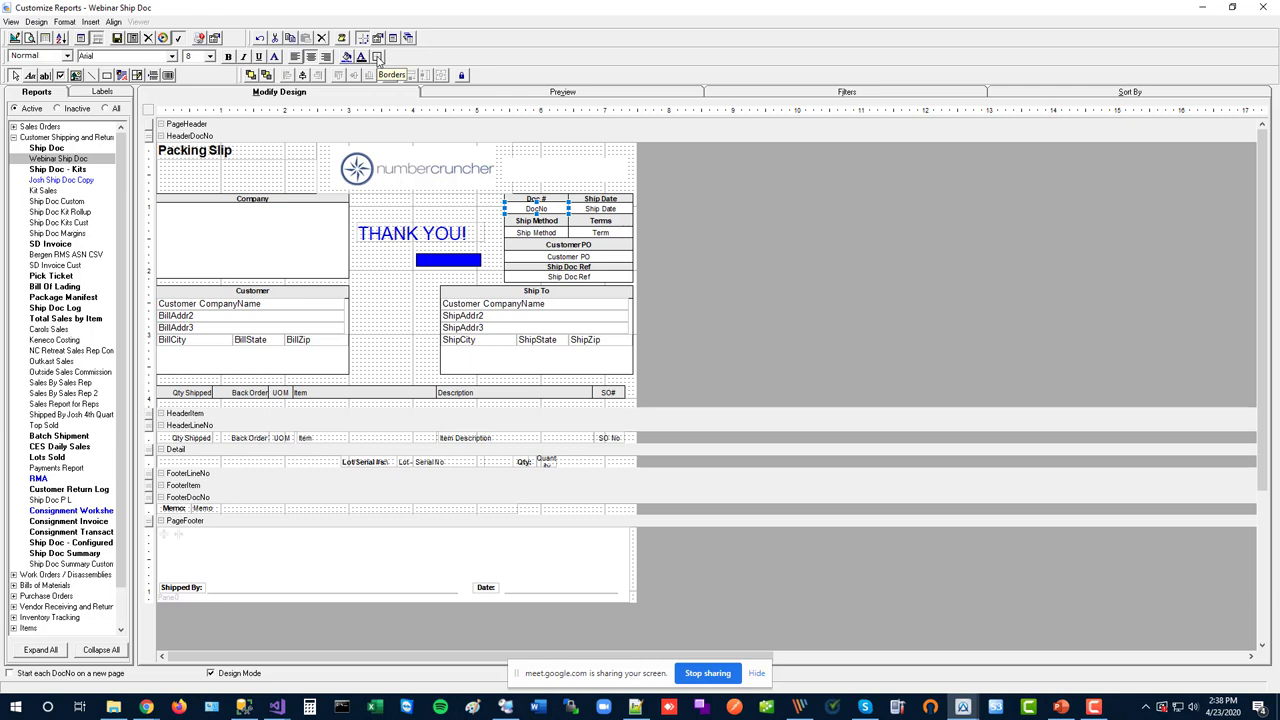
click(377, 57)
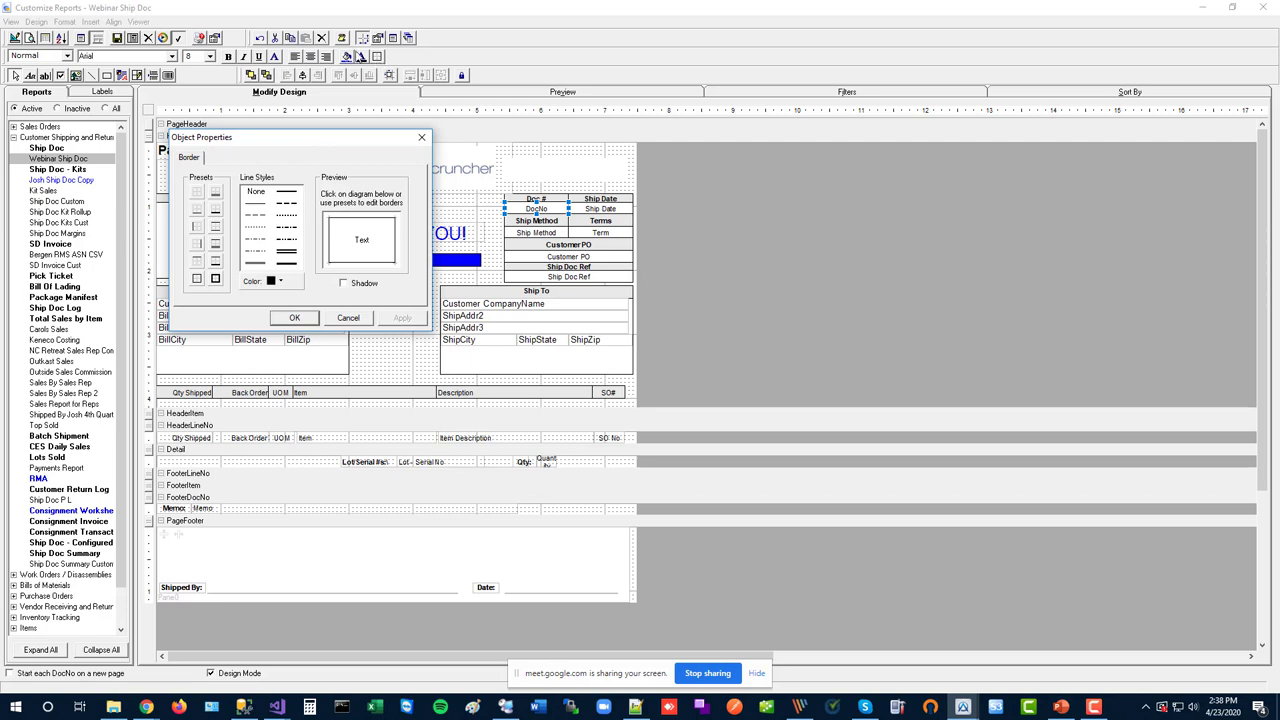
click(421, 137)
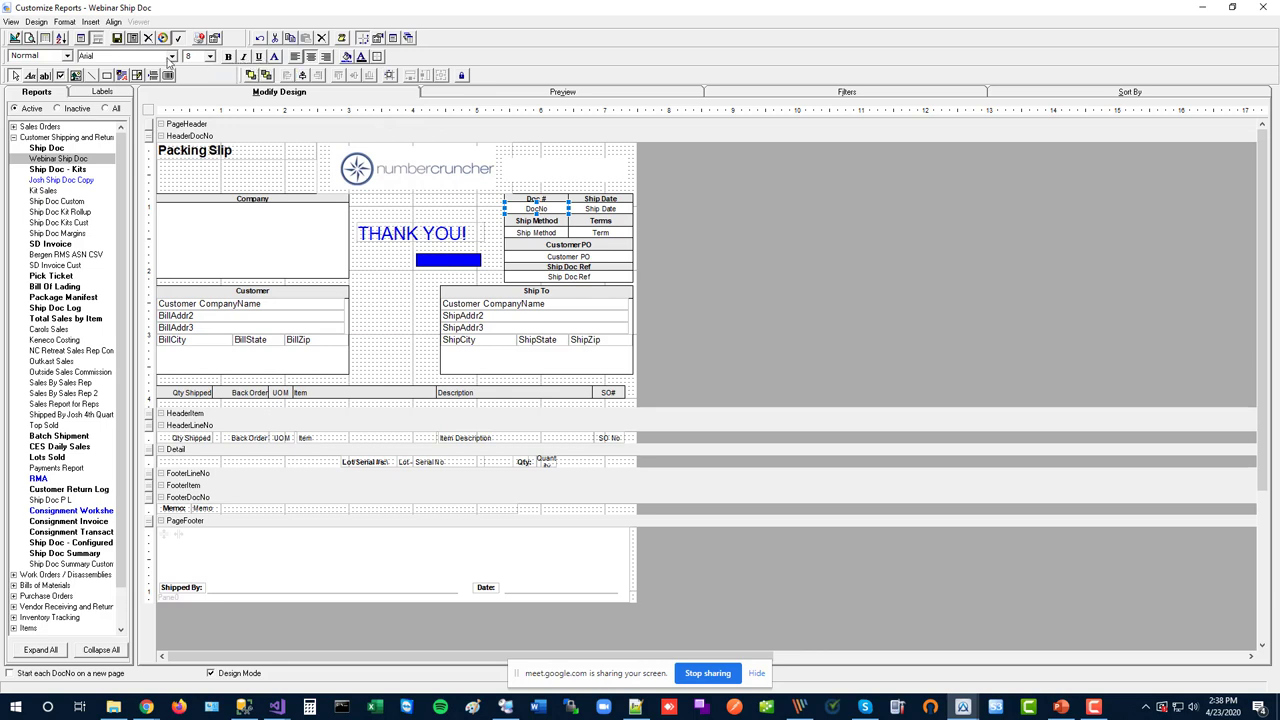
click(172, 57)
click(172, 57)
Review the Alignments and Sizing – Can Shrink/Can Grow item on the PowerPoint slide, and return to the report designer
click(1062, 707)
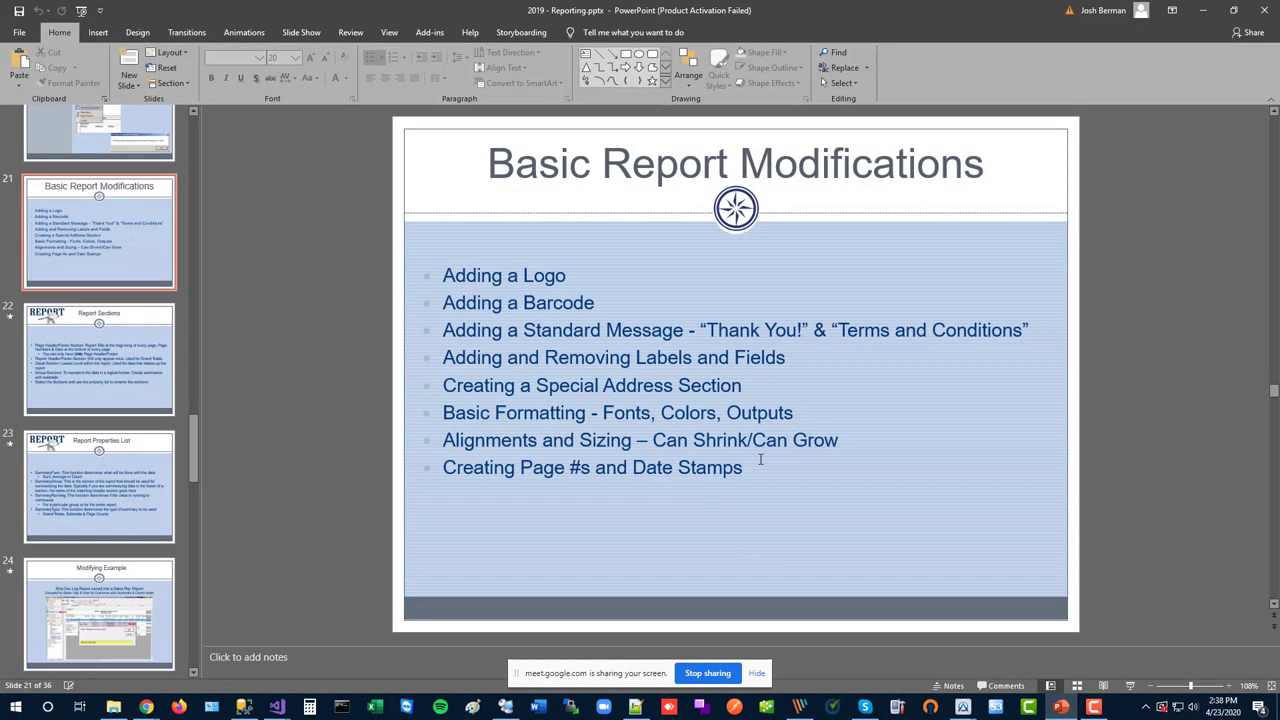
click(838, 441)
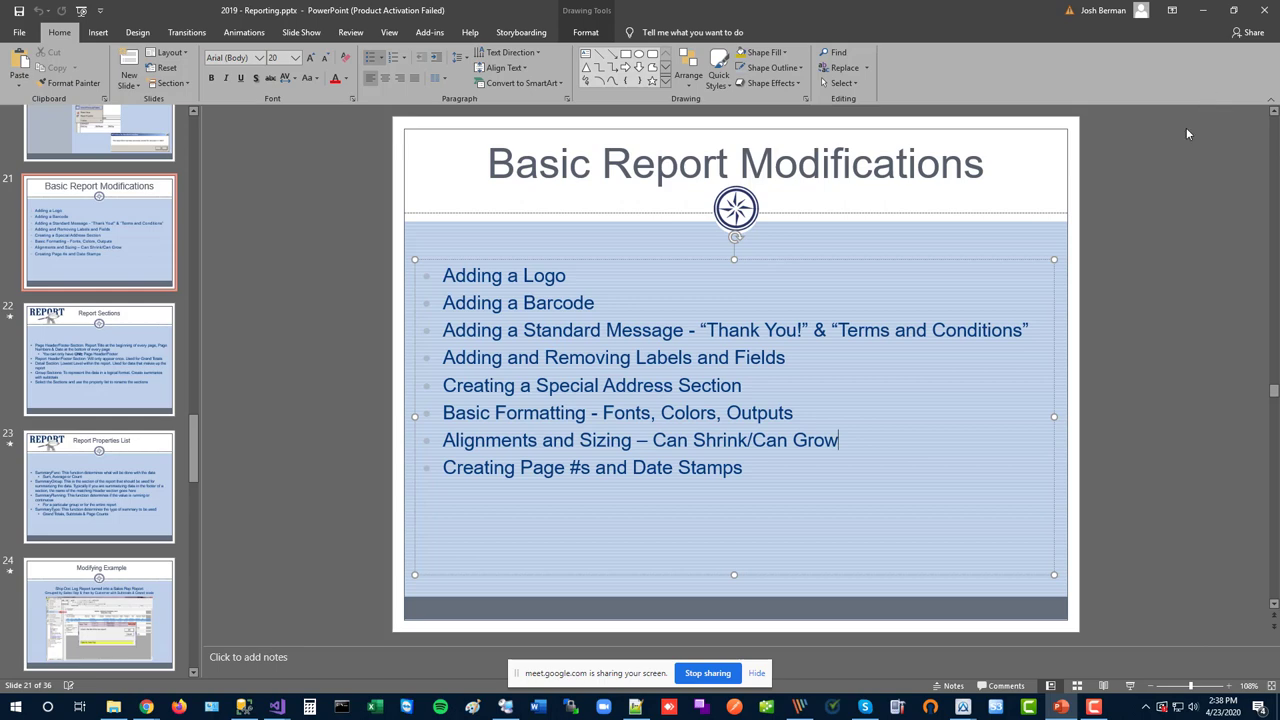
click(1204, 12)
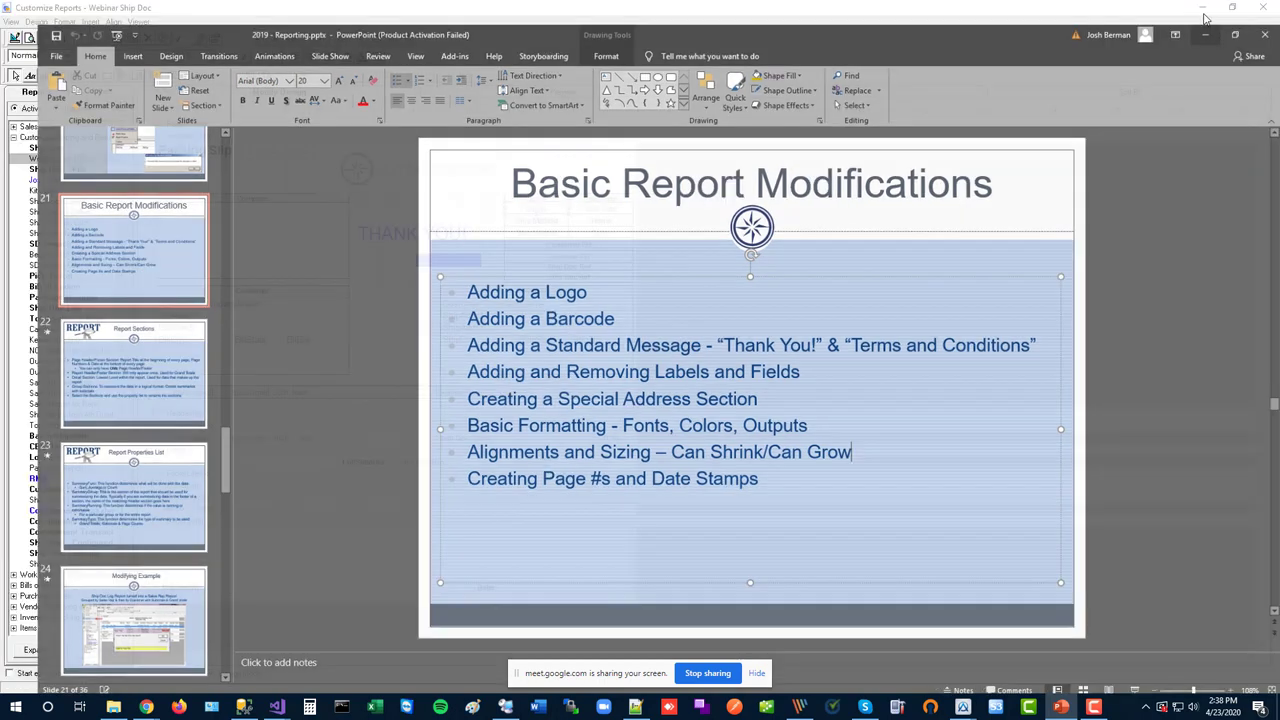
Delete the blue-filled field below the THANK YOU! label
click(462, 262)
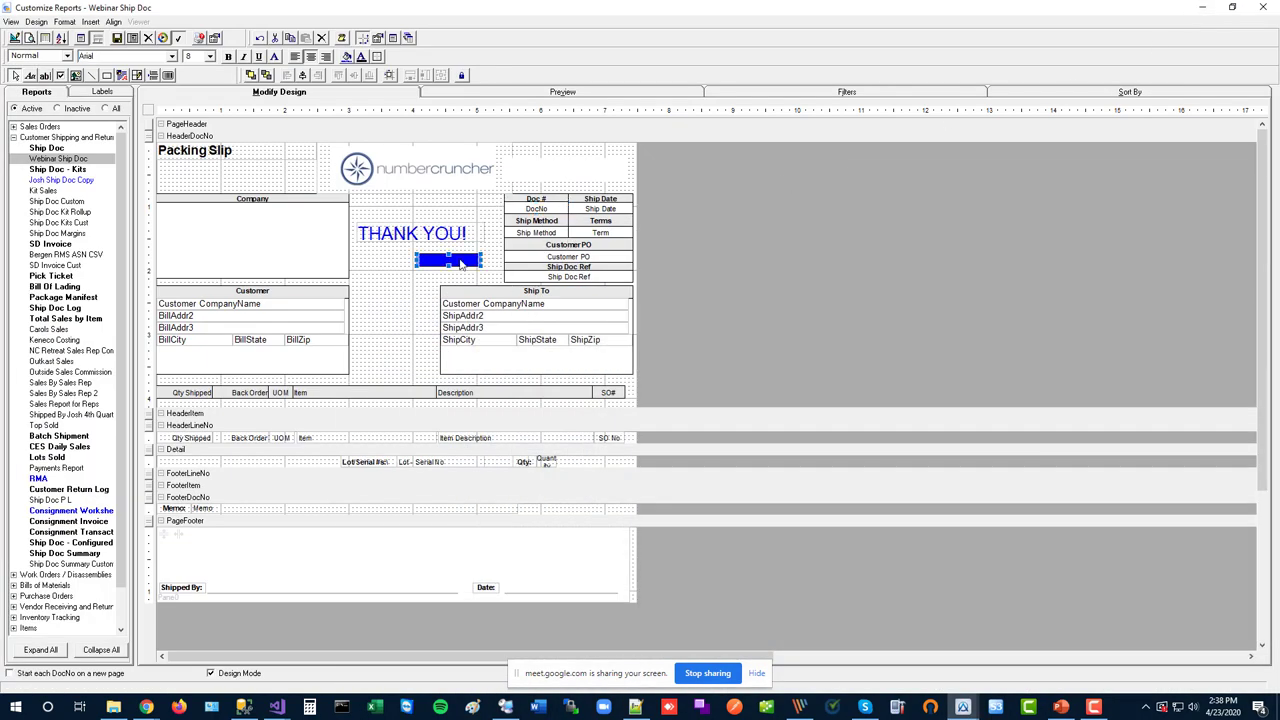
key(Delete)
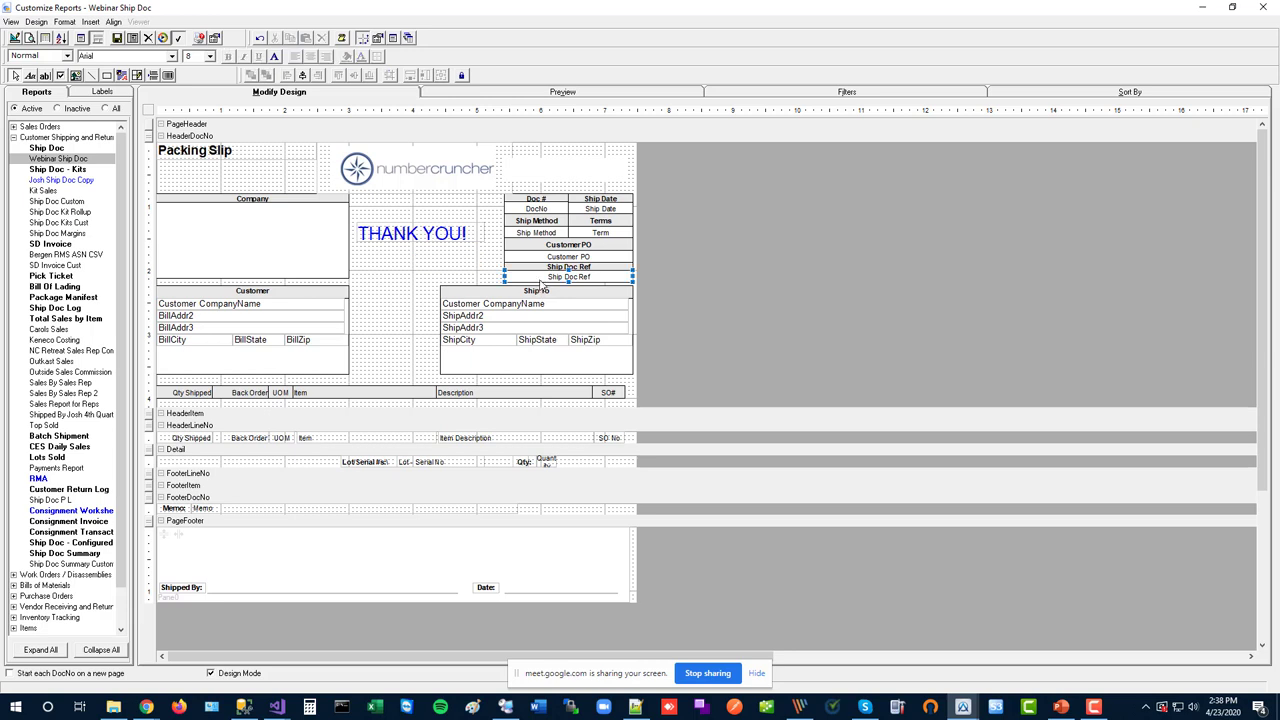
Duplicate the Ship Doc Ref field and place the copy below the THANK YOU! label, between the Company and Ship Doc Ref boxes
right_click(541, 280)
click(566, 334)
right_click(424, 277)
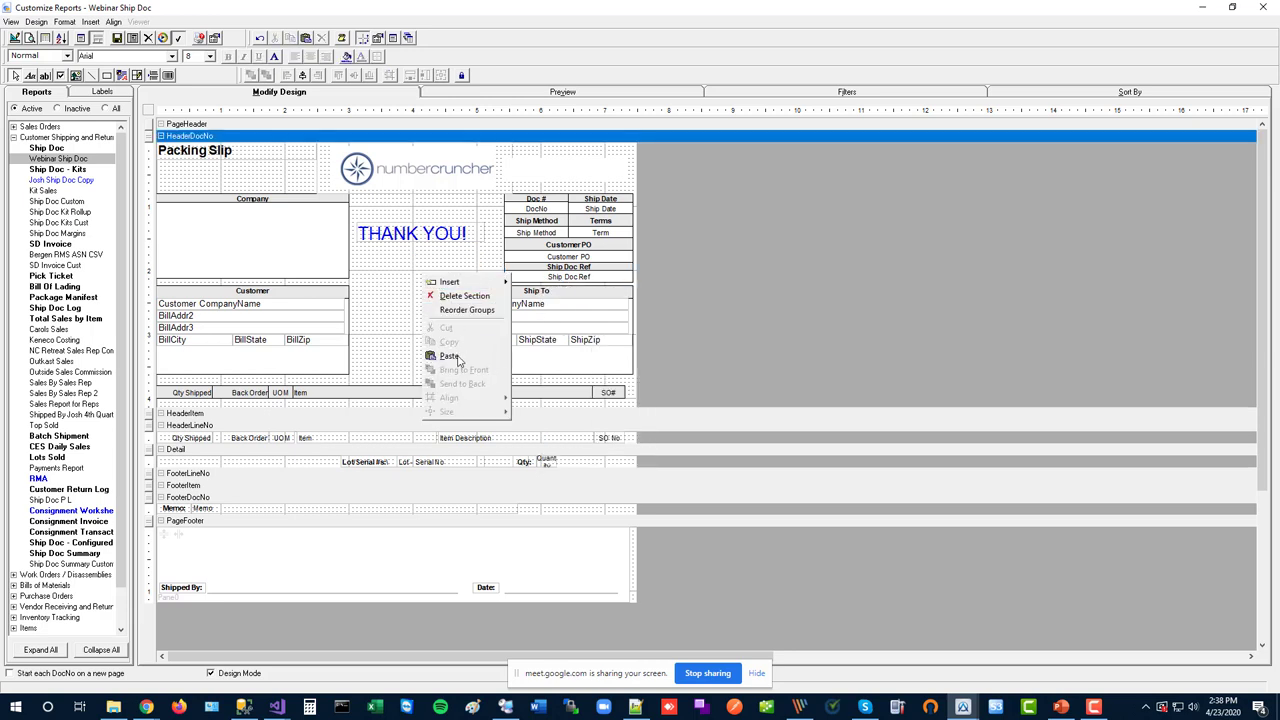
click(452, 344)
drag(228, 148, 408, 278)
click(519, 281)
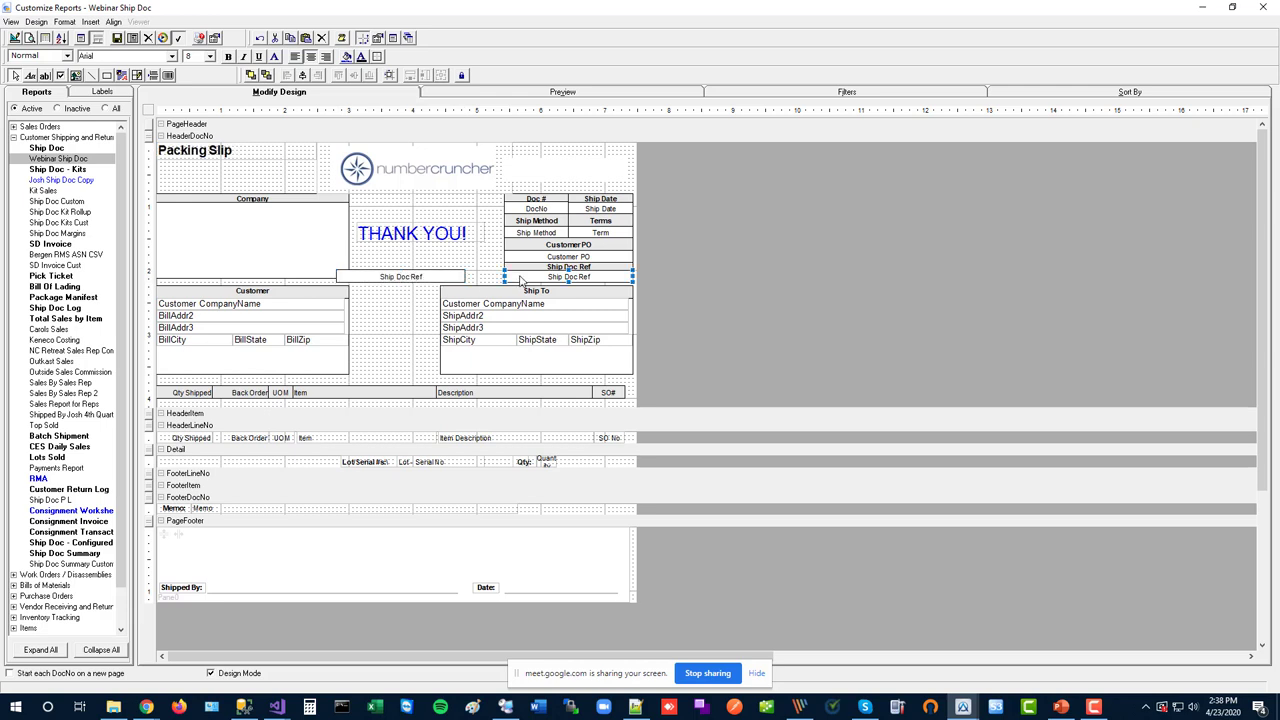
click(451, 282)
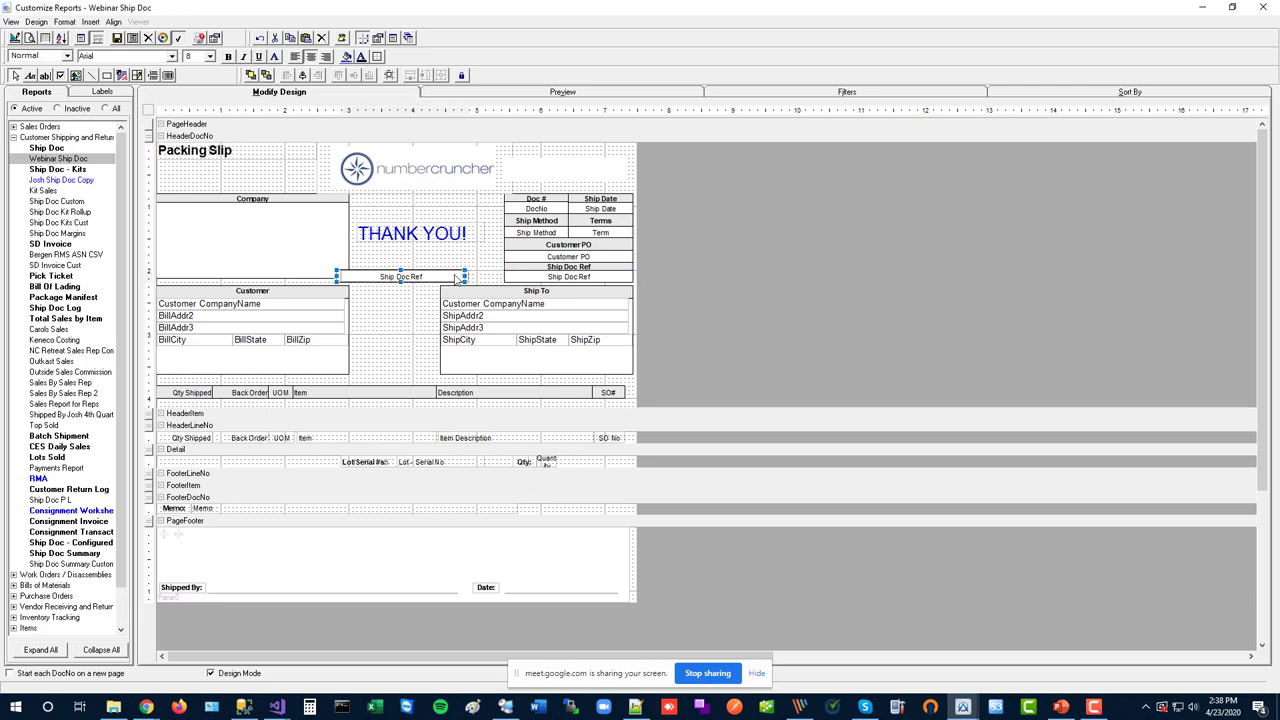
drag(476, 282, 479, 286)
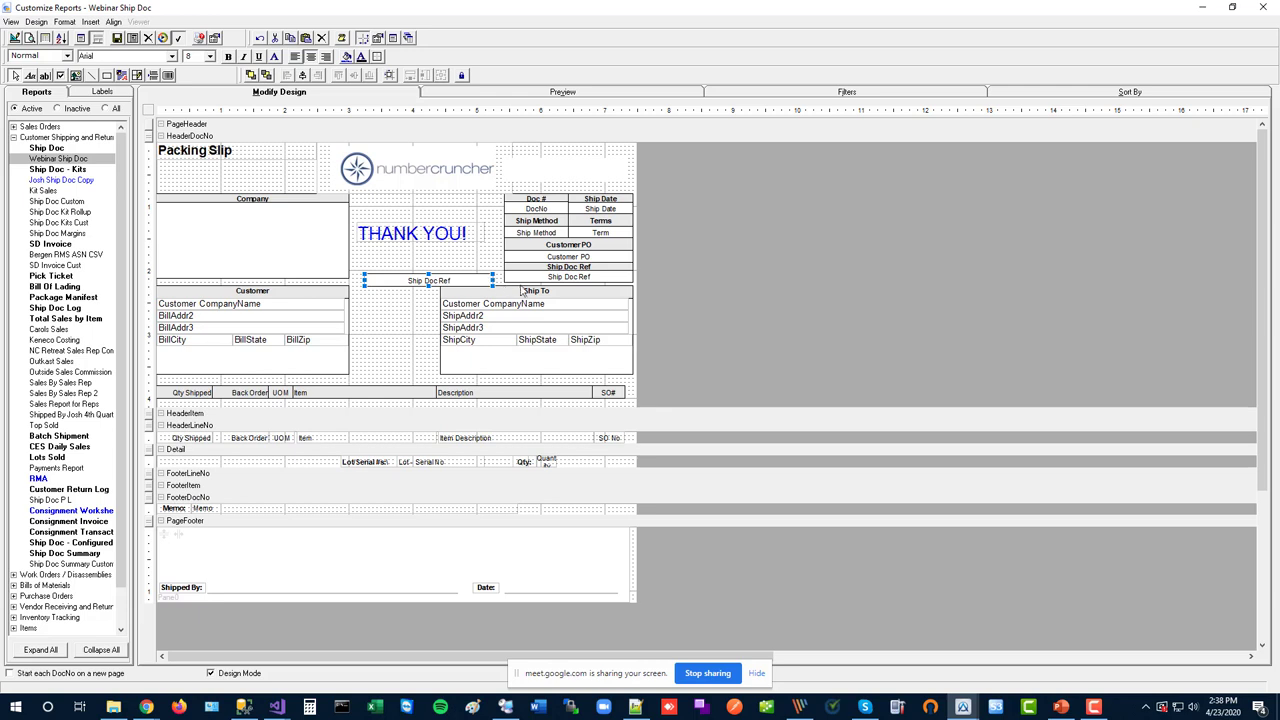
Select the Ship Doc Ref copy together with the original Ship Doc Ref, Customer PO and Ship Method fields
click(487, 266)
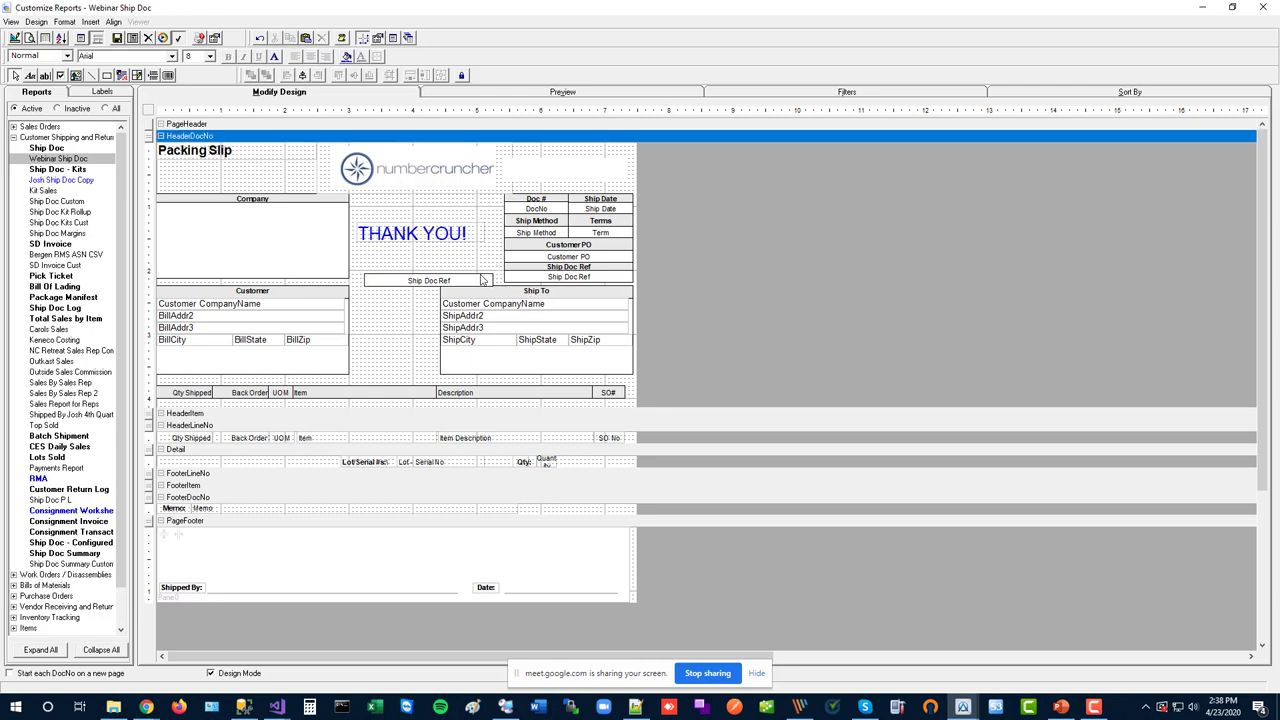
click(478, 281)
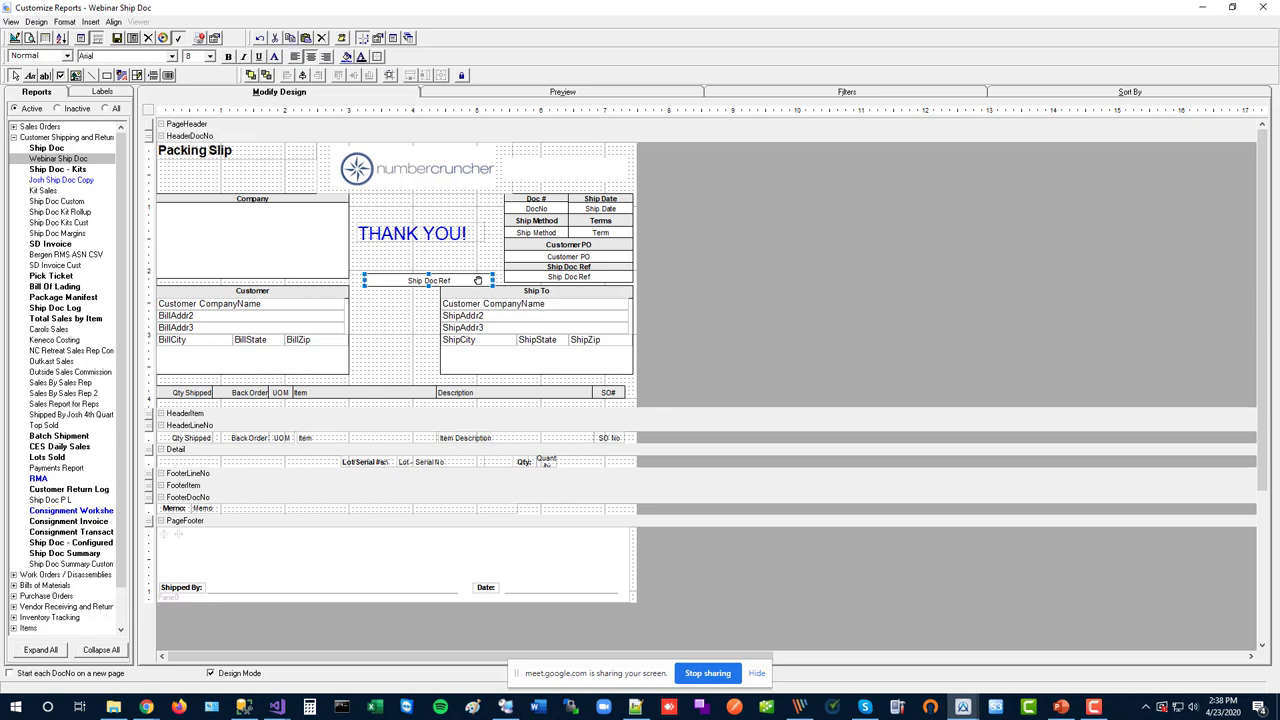
shift+click(547, 278)
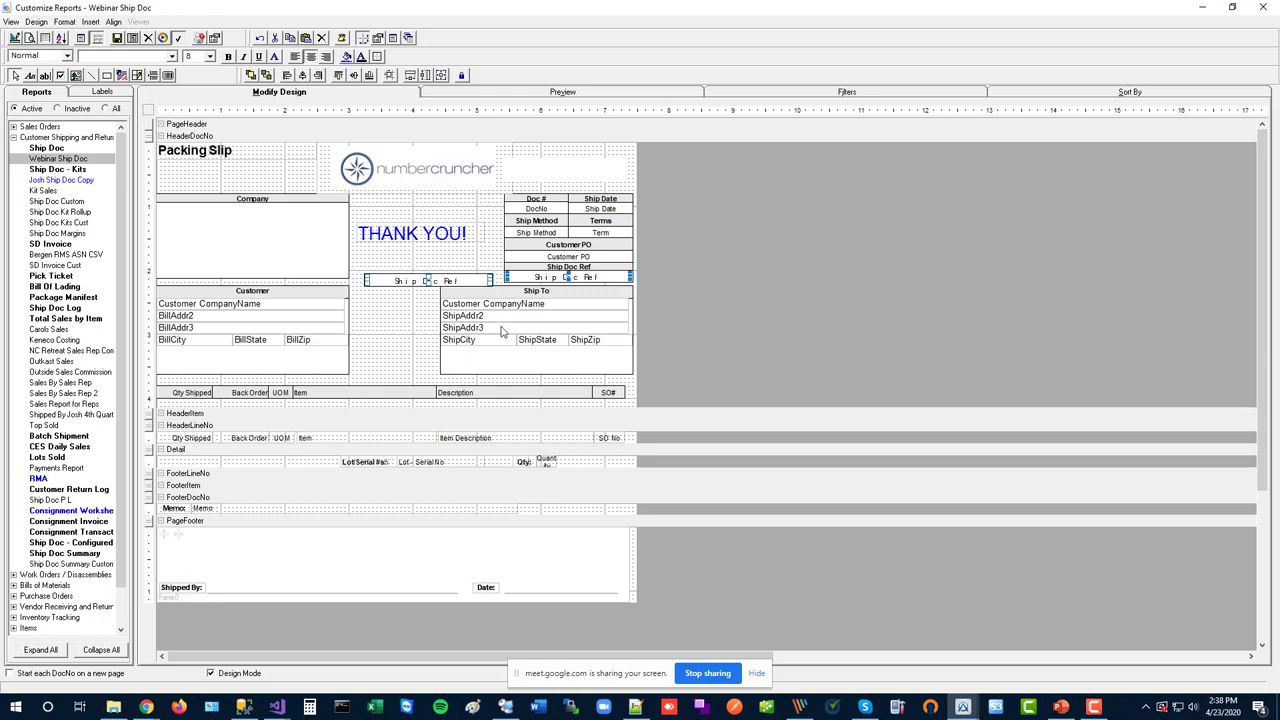
click(478, 281)
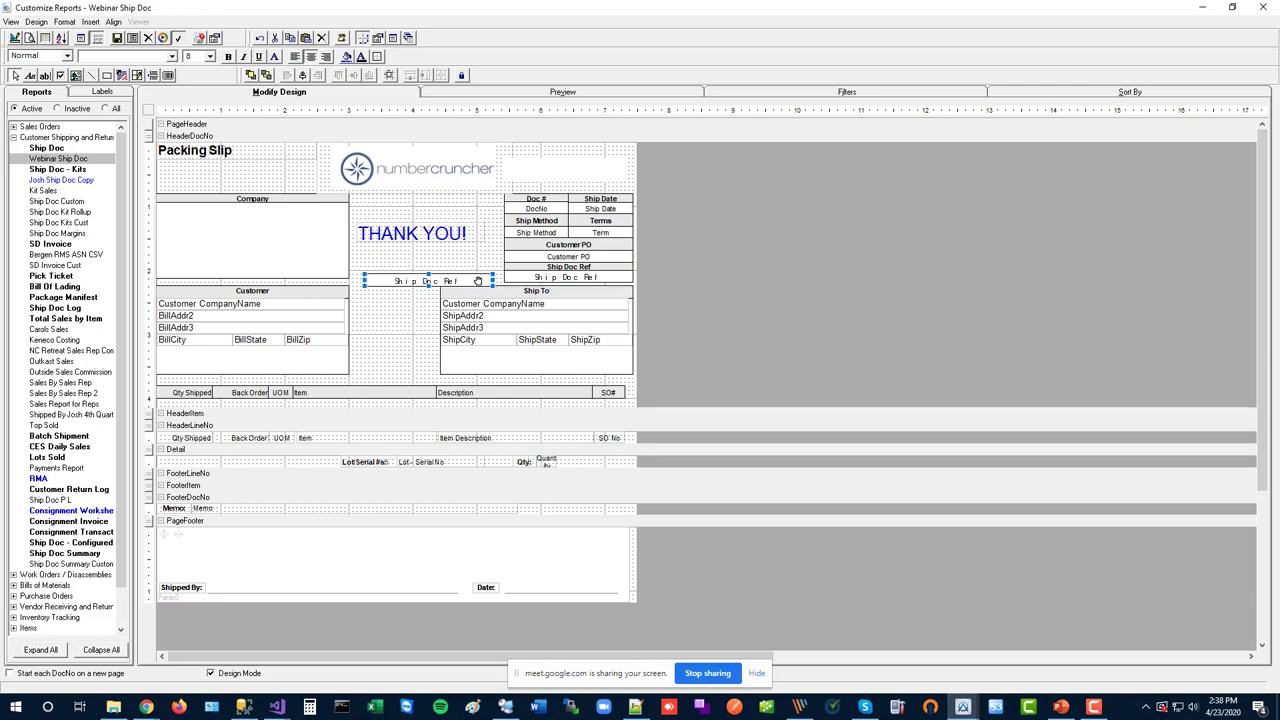
shift+click(538, 283)
click(466, 286)
drag(543, 280, 550, 236)
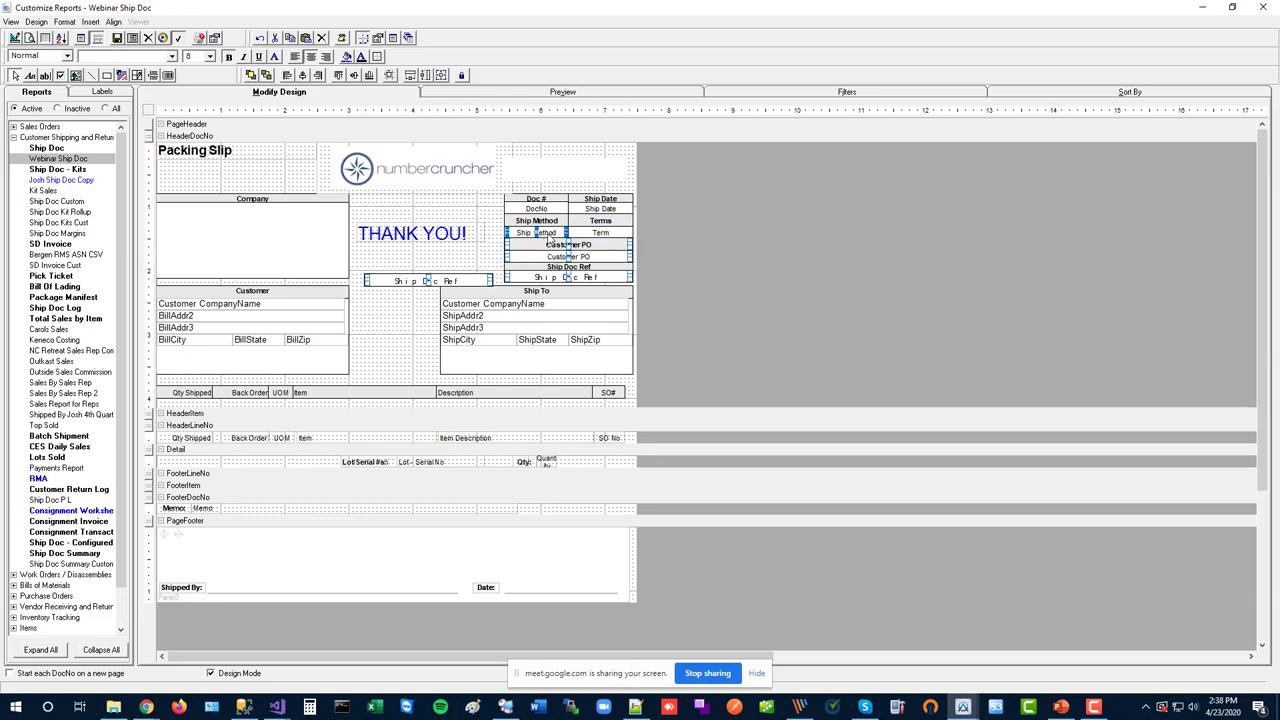
Make the HeaderLineNo section taller and move its Item, Item Description and SO No fields down together
drag(648, 443, 648, 480)
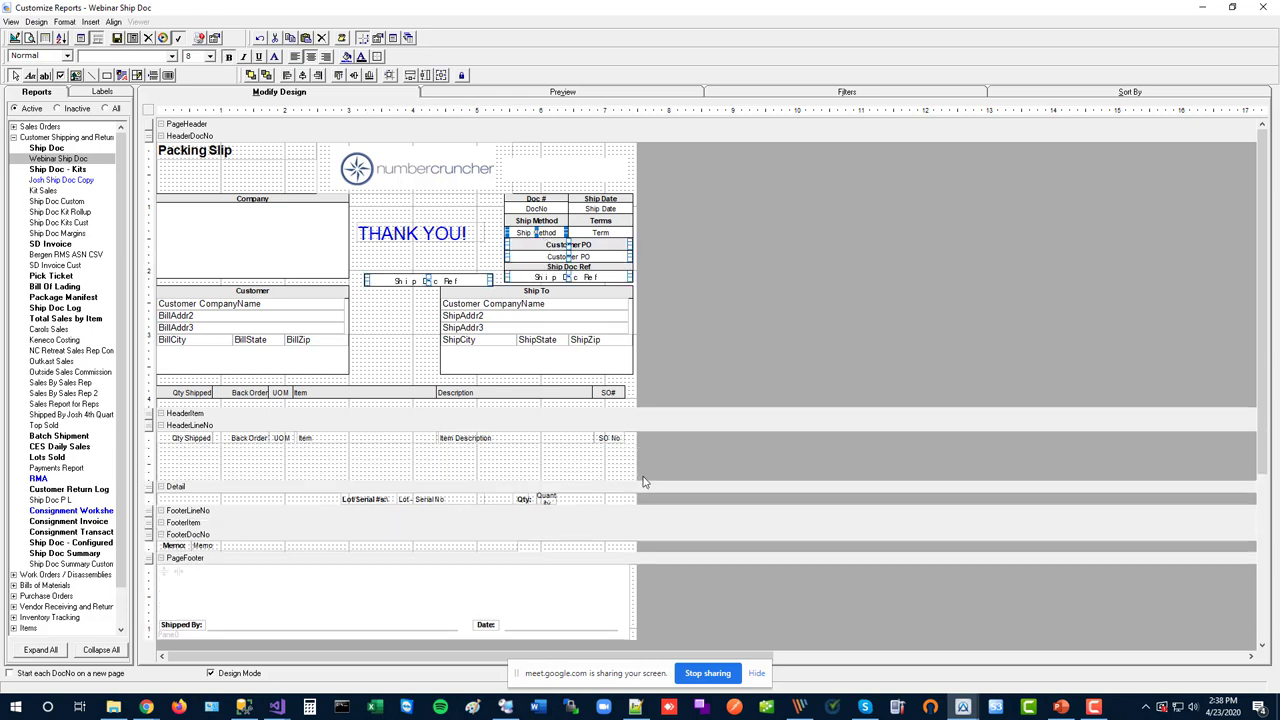
click(604, 440)
shift+click(330, 438)
shift+click(445, 438)
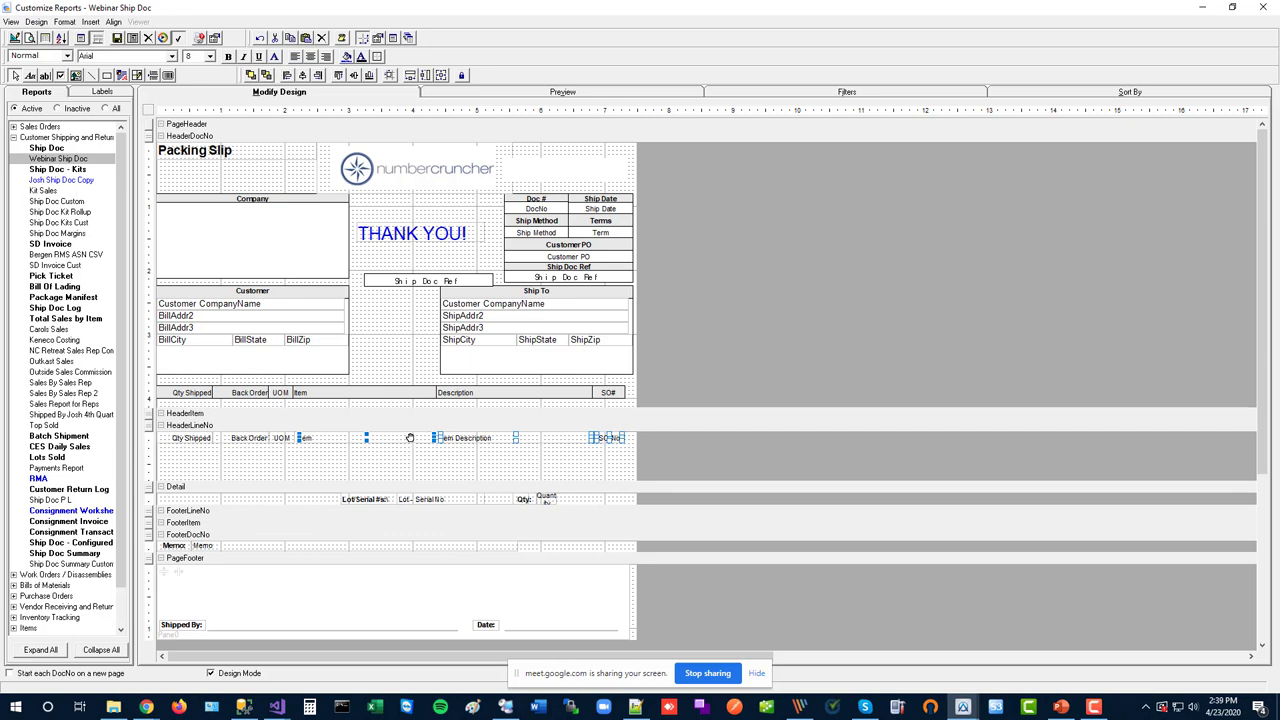
drag(410, 438, 407, 457)
click(350, 474)
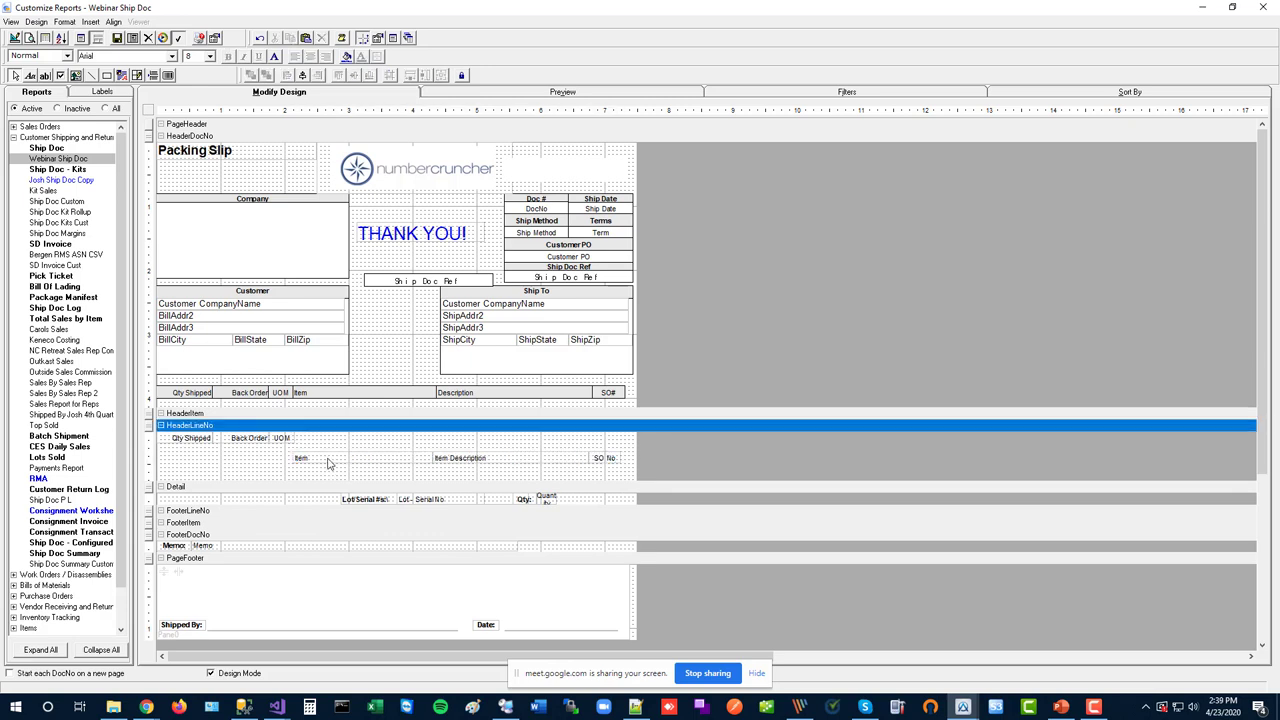
Align the tops of the SO No, Item Description and Item fields in HeaderLineNo with the UOM field
click(331, 462)
click(520, 471)
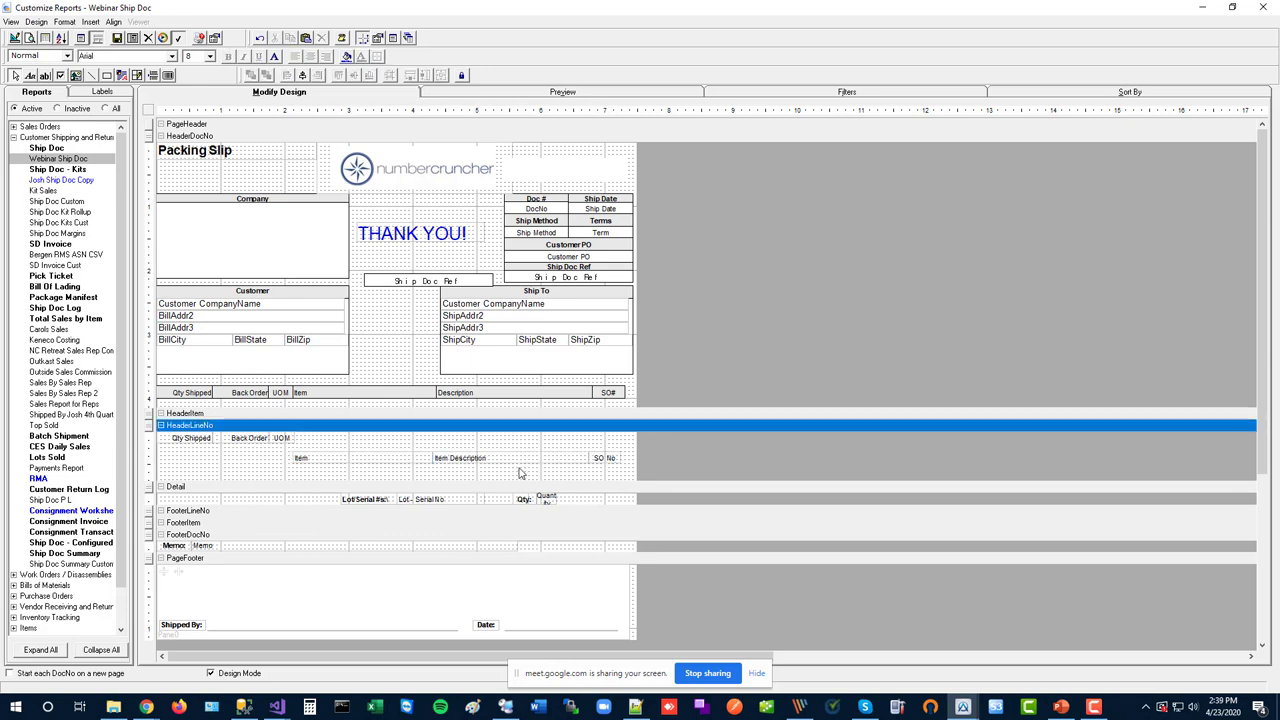
click(610, 460)
ctrl+click(505, 457)
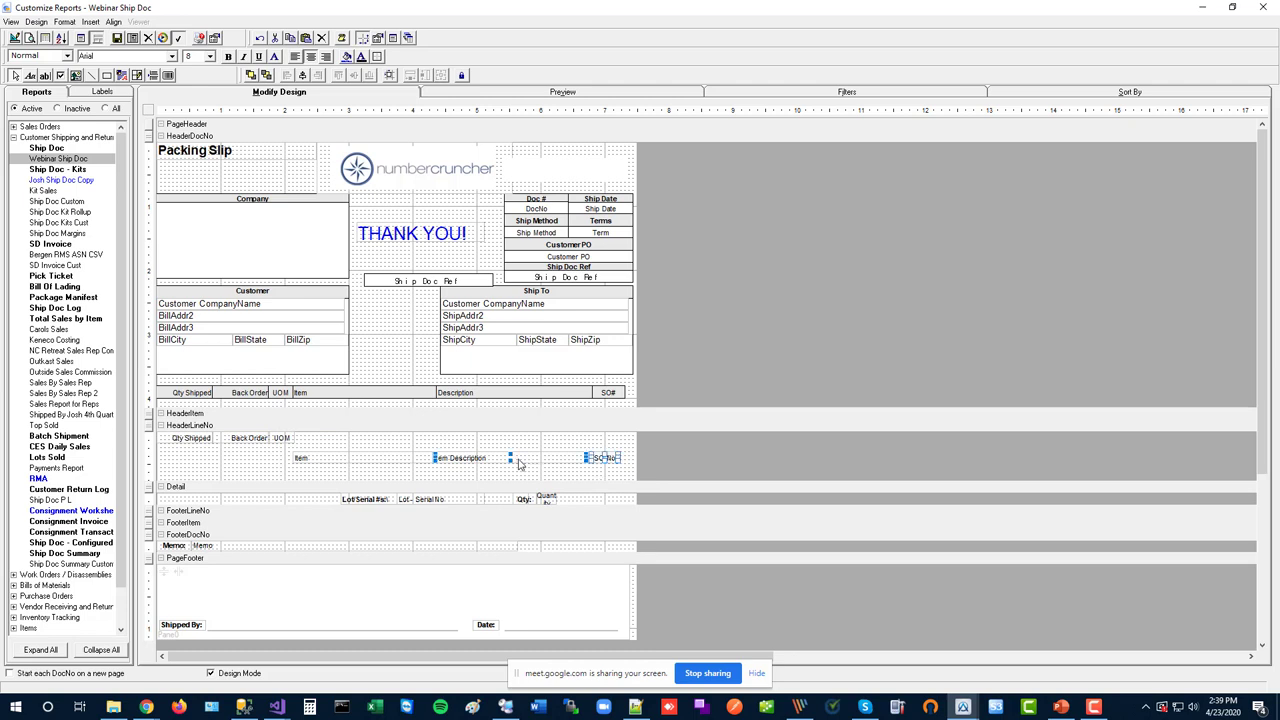
ctrl+click(345, 457)
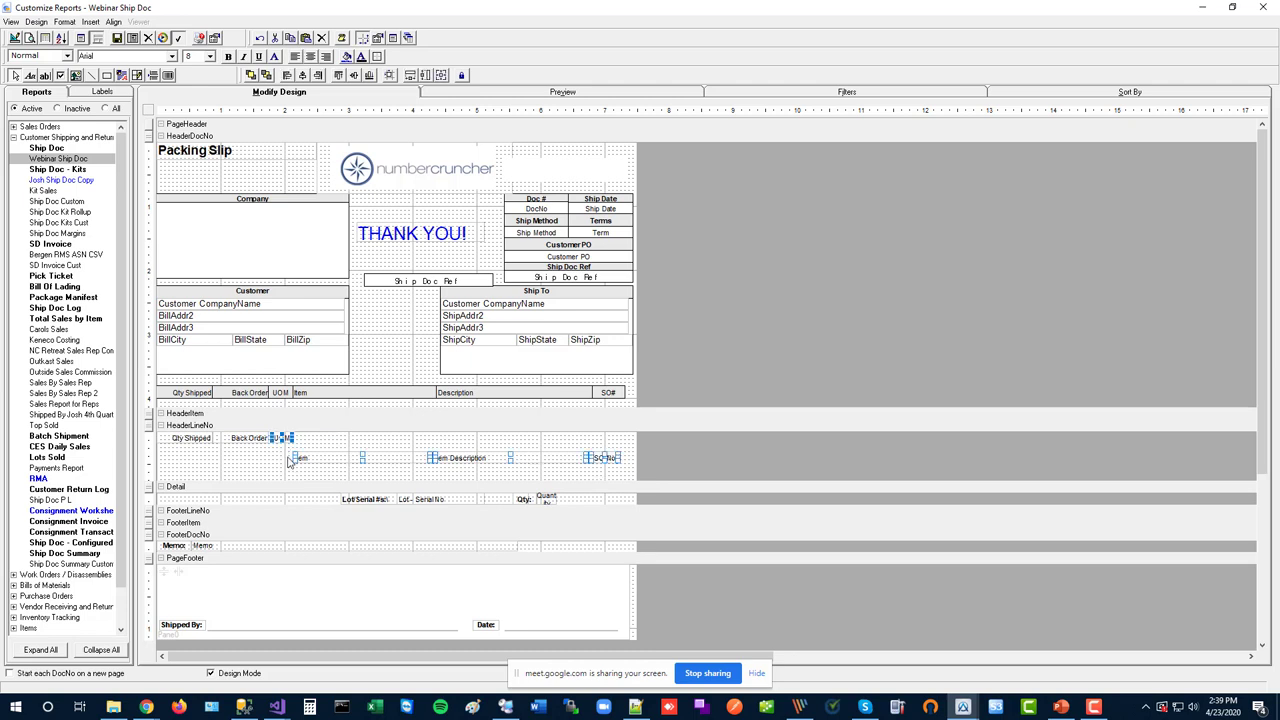
ctrl+click(275, 438)
click(339, 76)
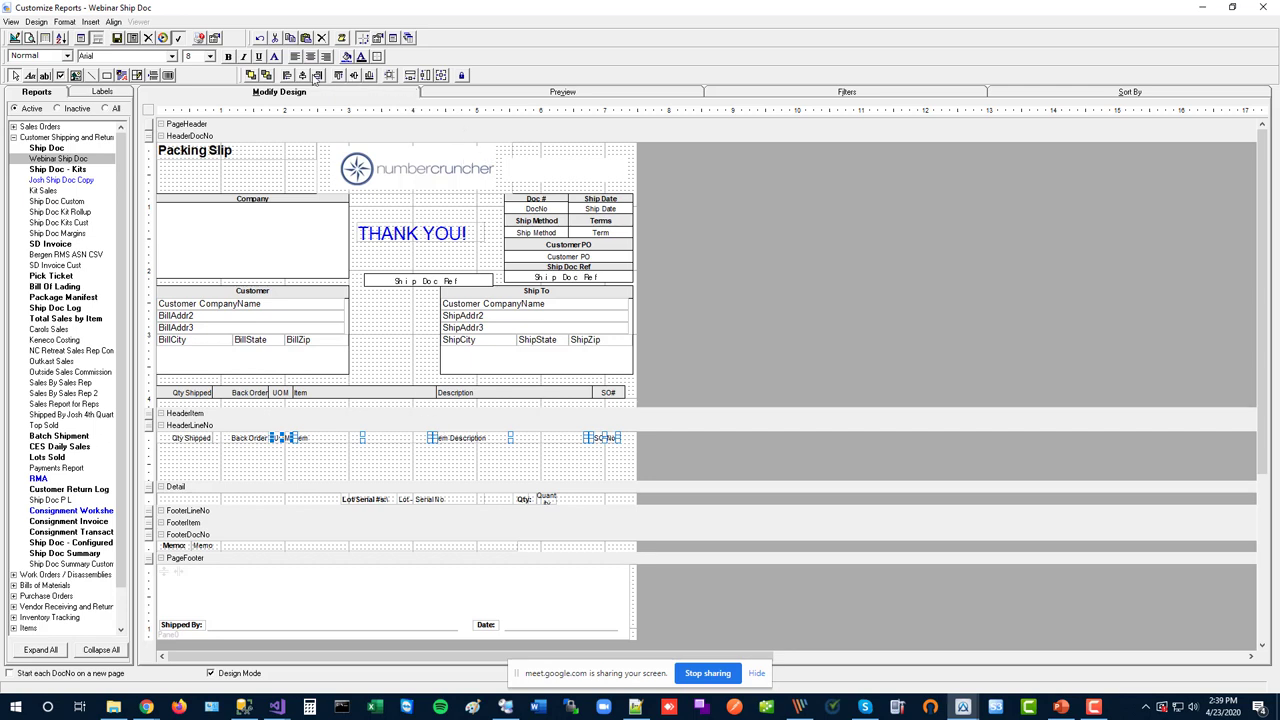
Shift the Doc # label and DocNo field to the left together, and align their right edges with the Ship Method label
click(553, 207)
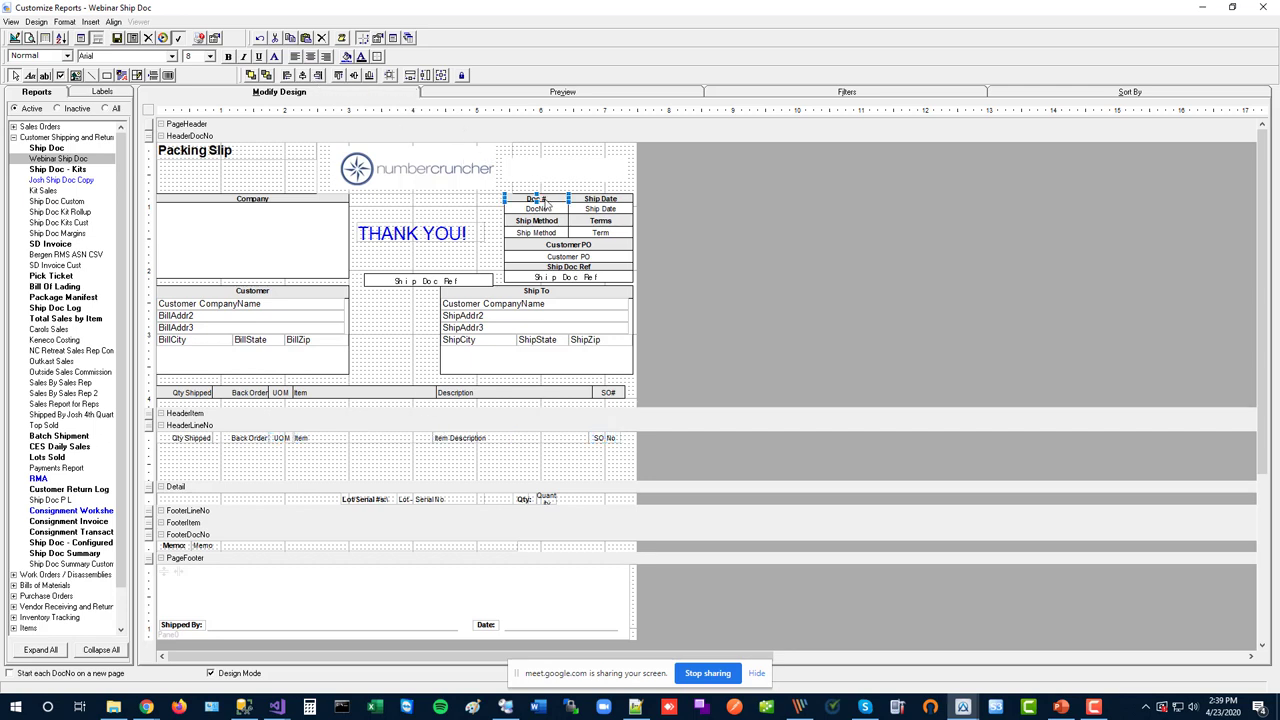
drag(551, 207, 507, 207)
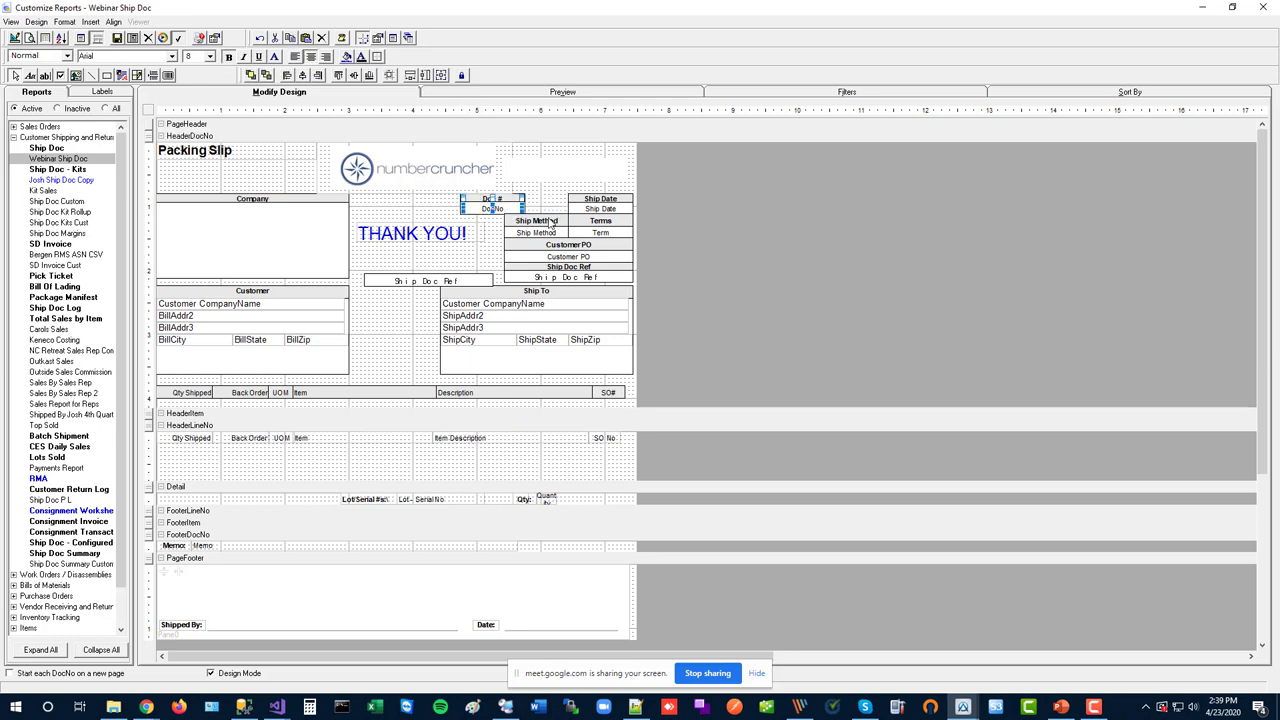
shift+click(548, 221)
click(318, 75)
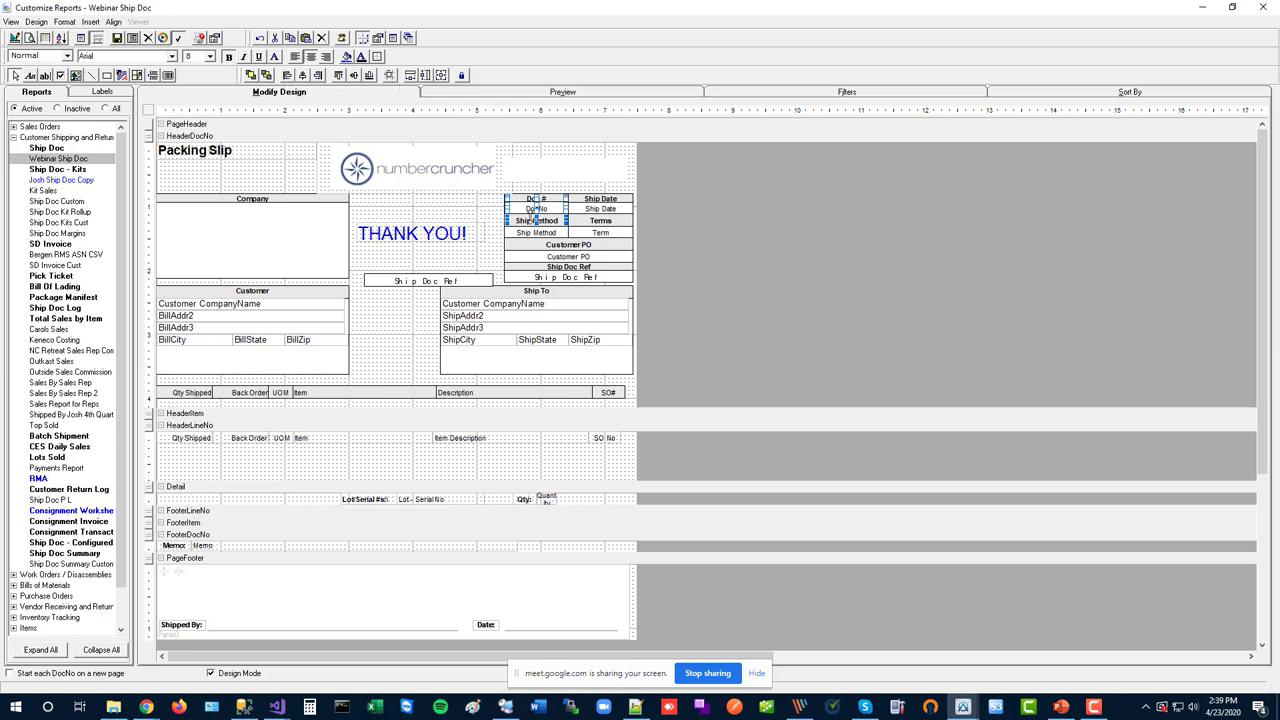
click(473, 215)
Shorten the Item Description field in HeaderLineNo, and size it to the same width as the Description column heading
click(522, 438)
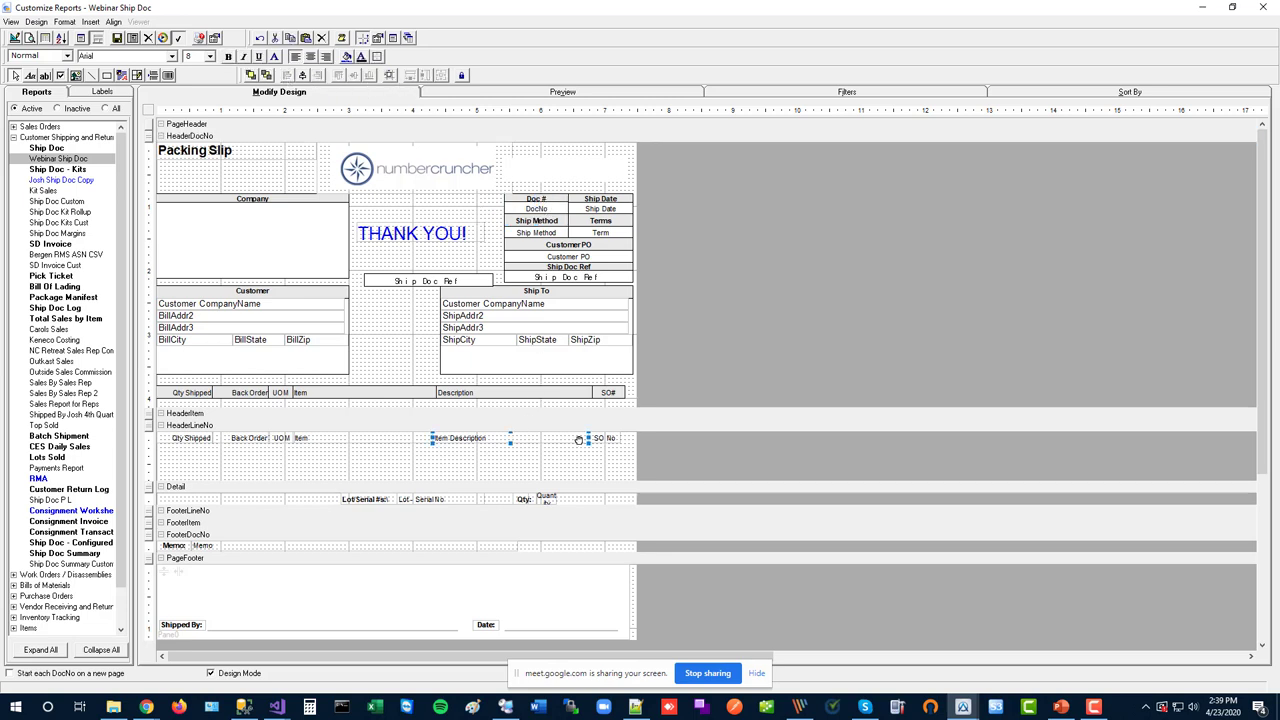
drag(498, 437, 548, 441)
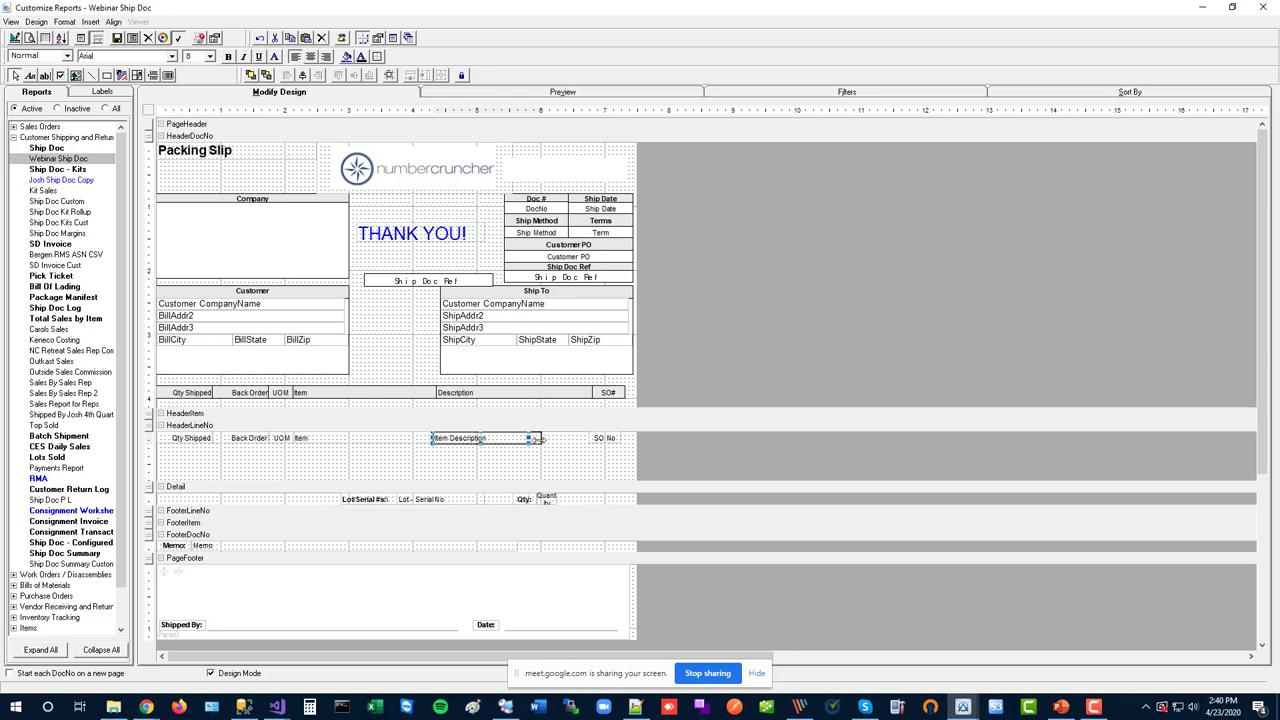
click(533, 463)
click(524, 440)
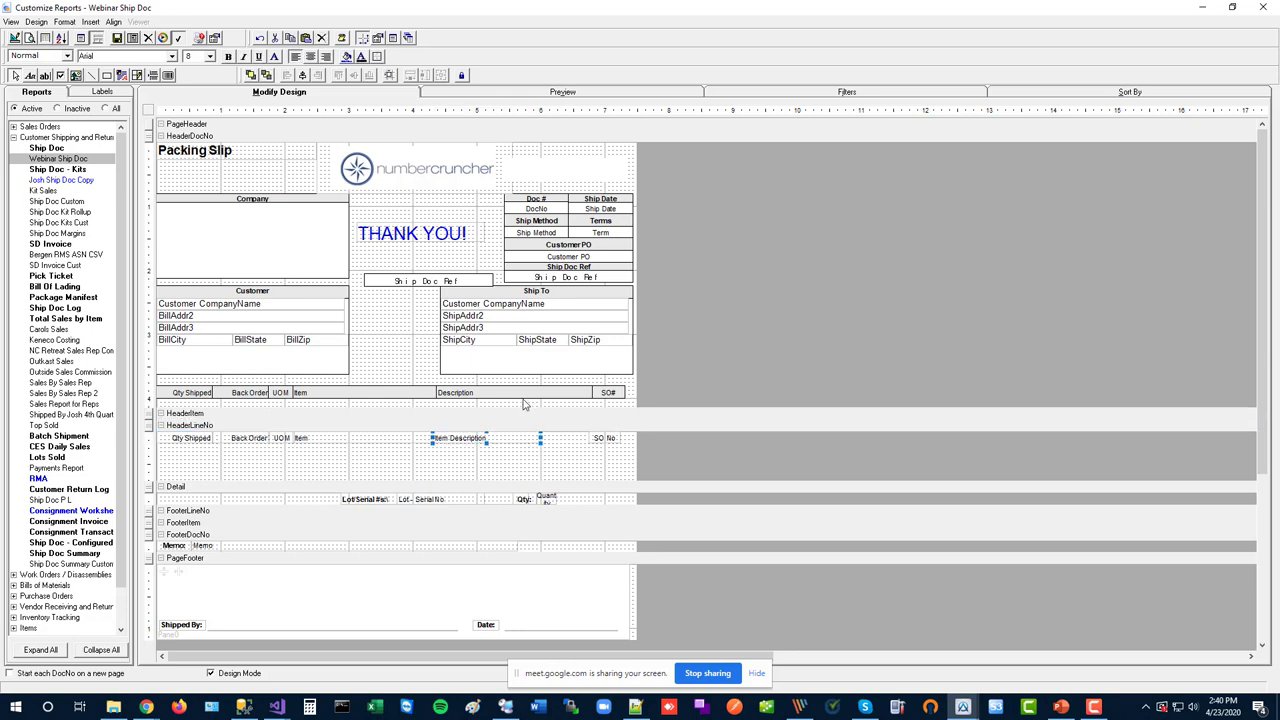
shift+click(521, 394)
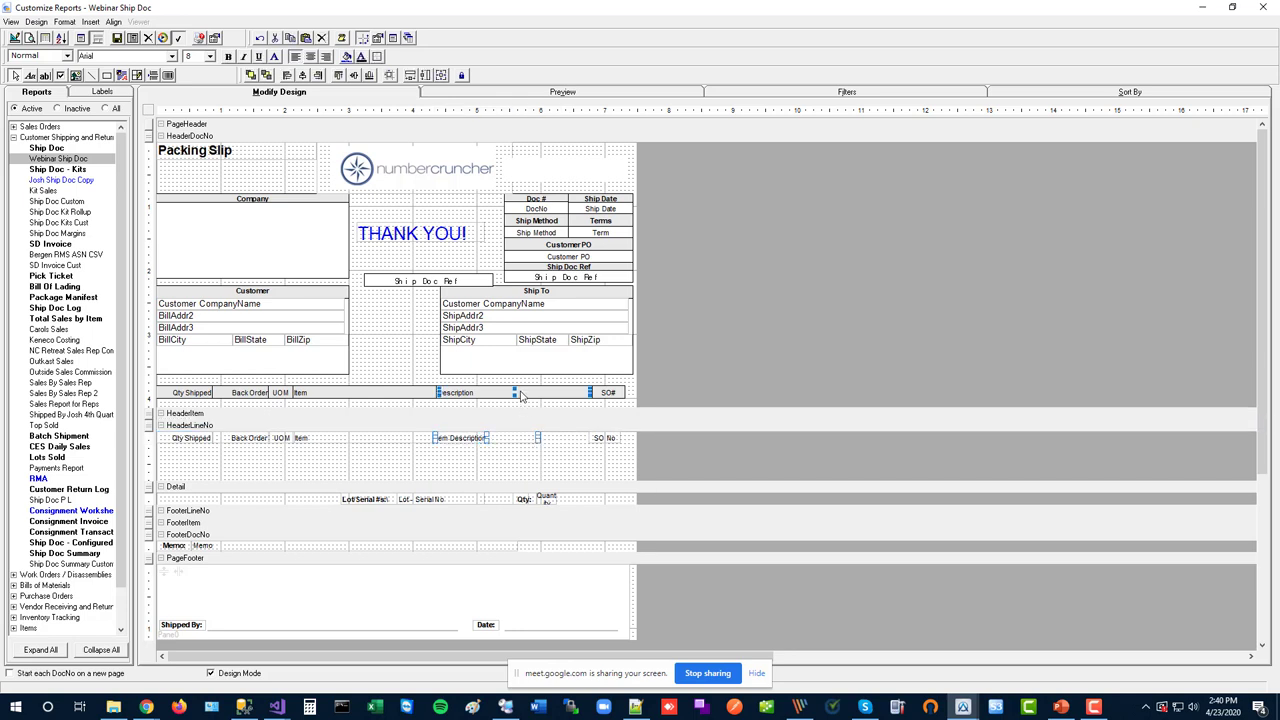
click(412, 77)
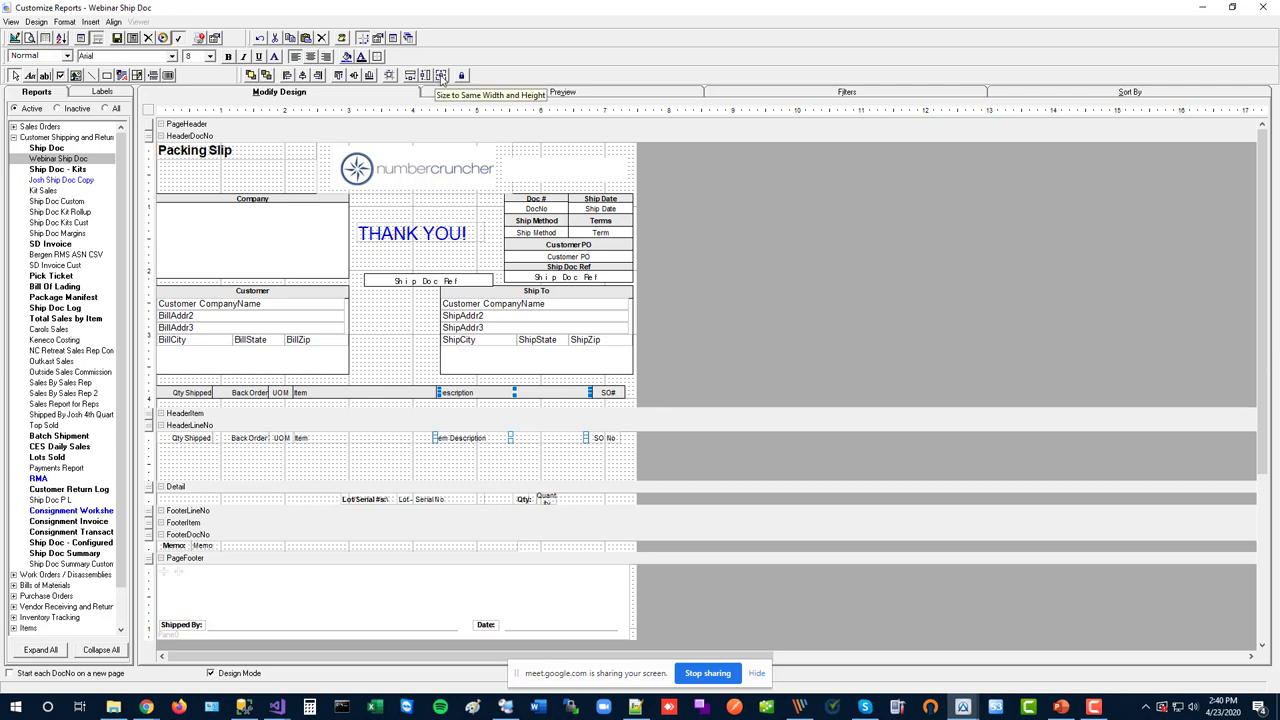
click(503, 482)
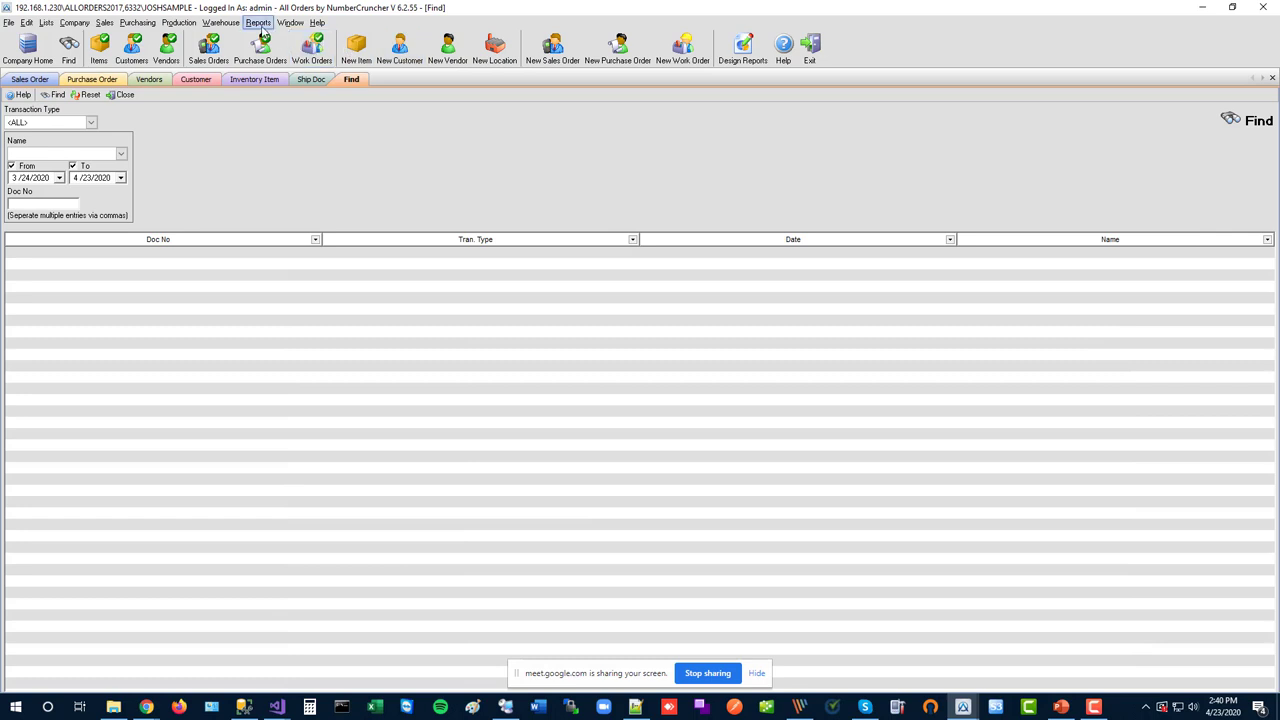
Preview the custom 4th Quarter 2016 shipped-by report from the Customer Shipping and Returns reports, and close it
click(258, 22)
mouse_move(296, 60)
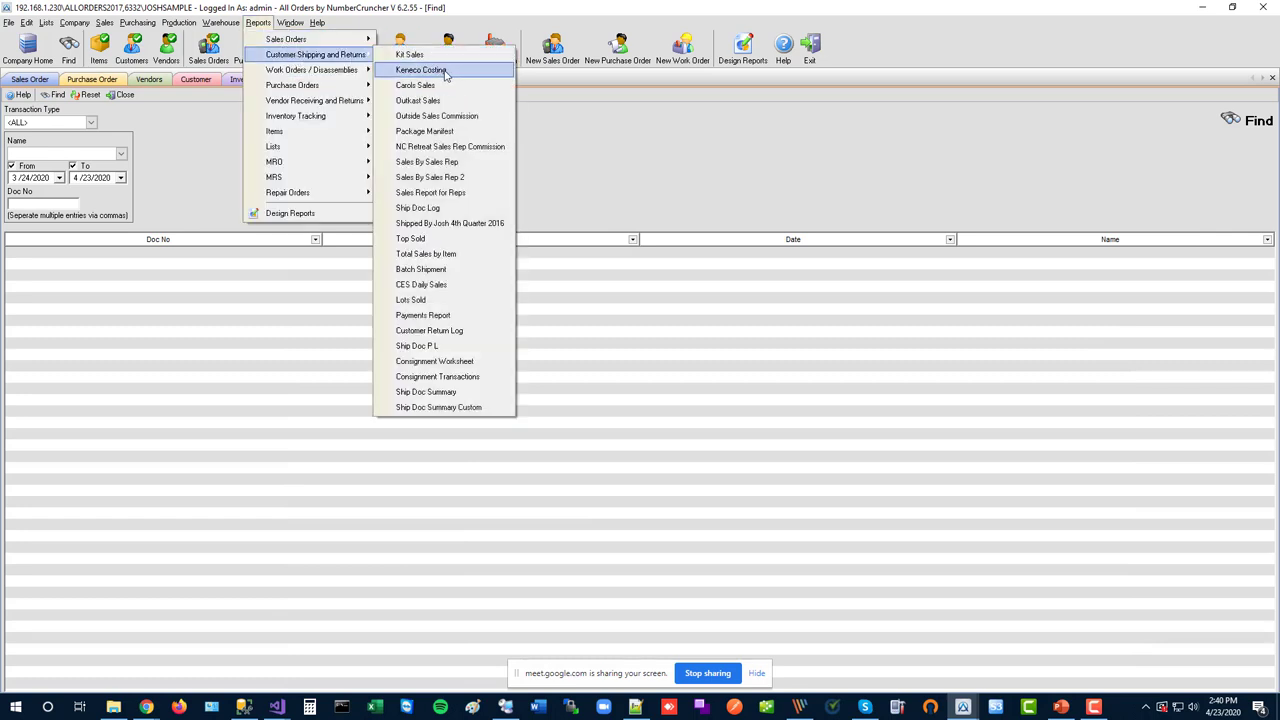
click(467, 223)
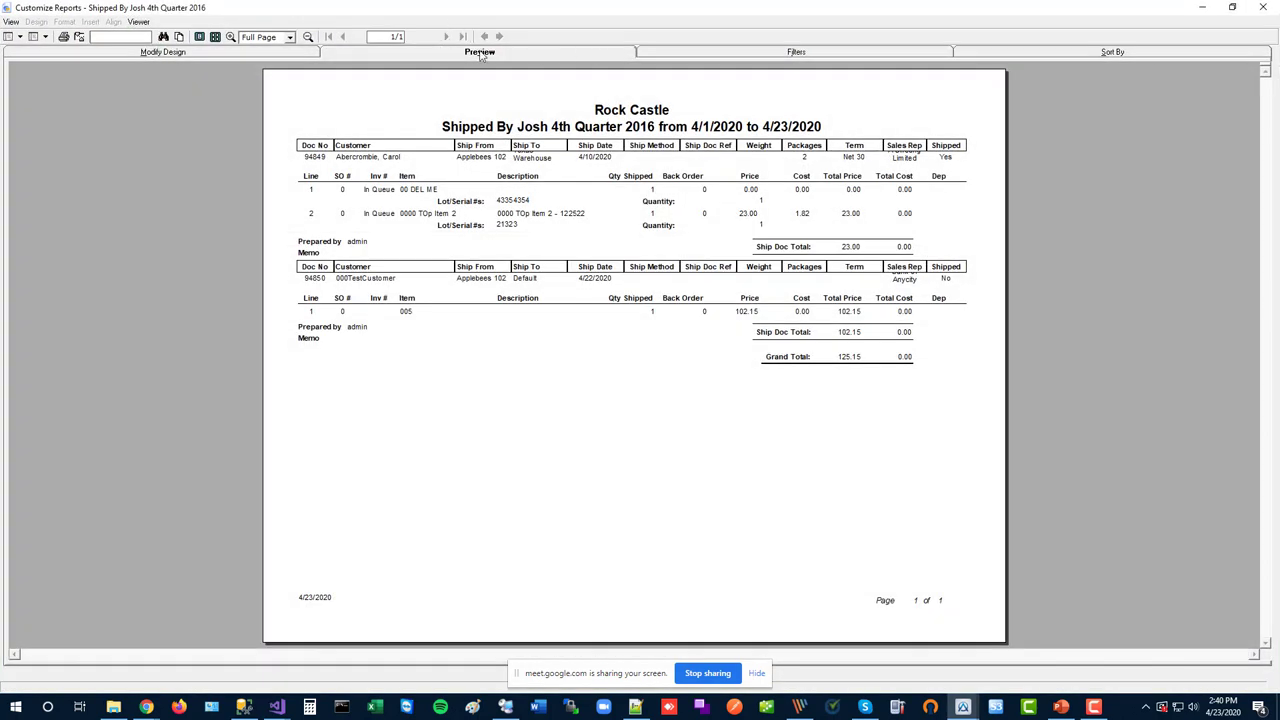
click(1259, 10)
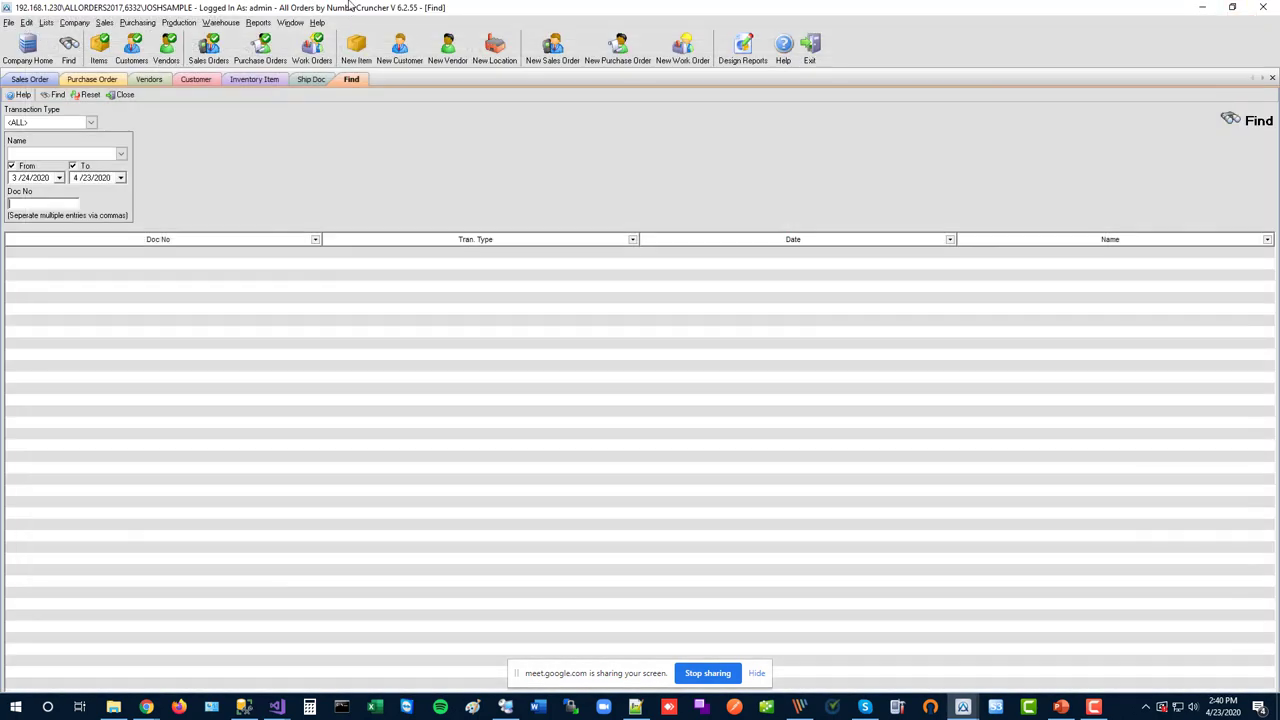
Open the Ship Doc Log report from Customer Shipping and Returns, review its ShipDate filter, and close the report
click(258, 22)
mouse_move(310, 54)
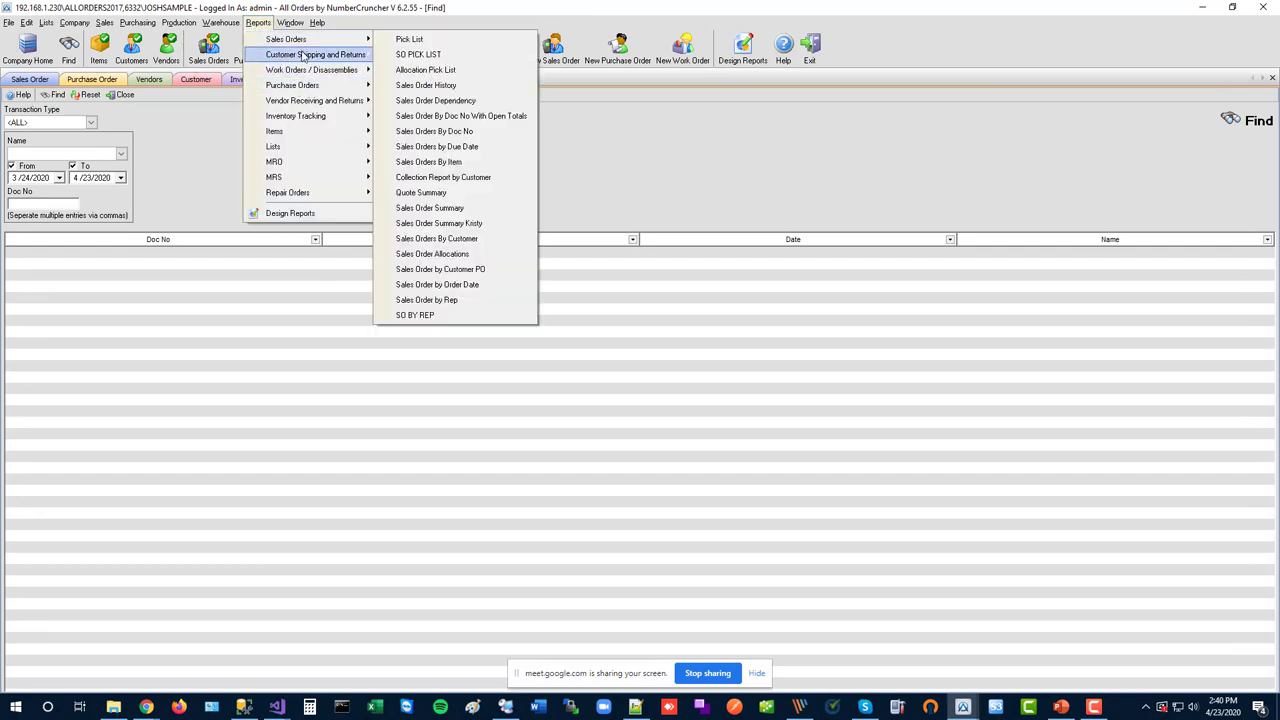
click(443, 208)
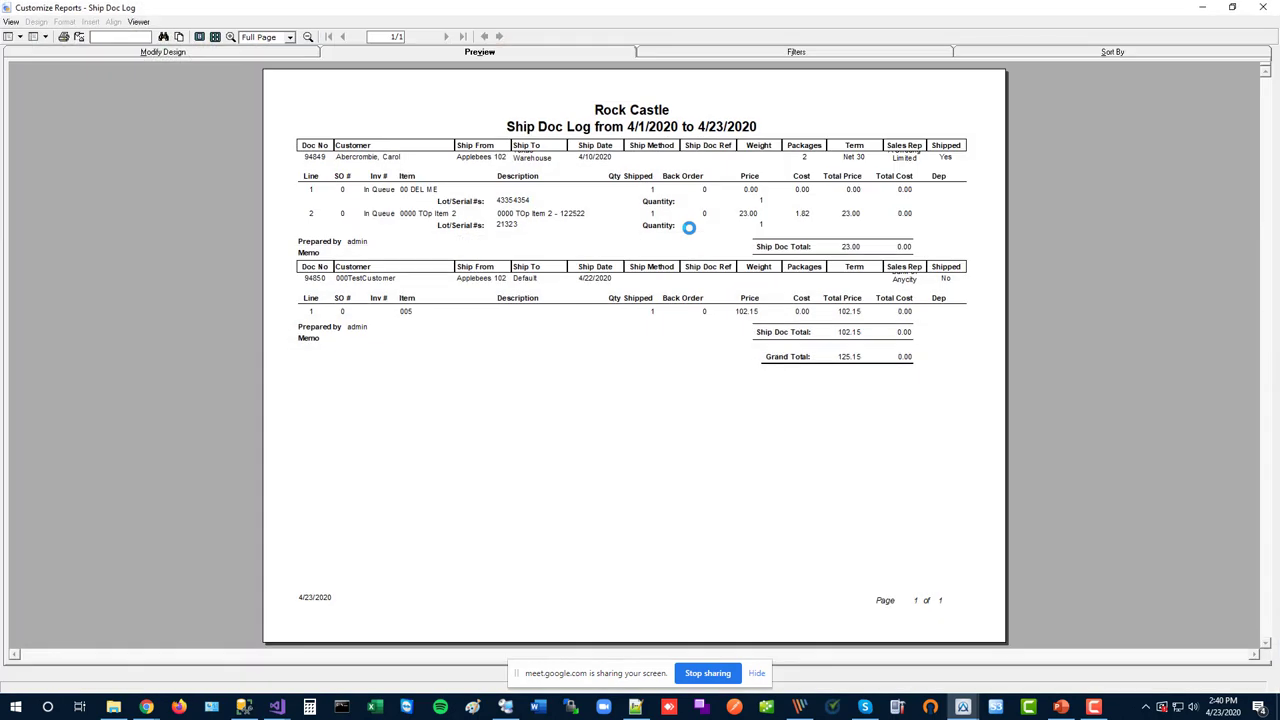
click(790, 53)
click(424, 94)
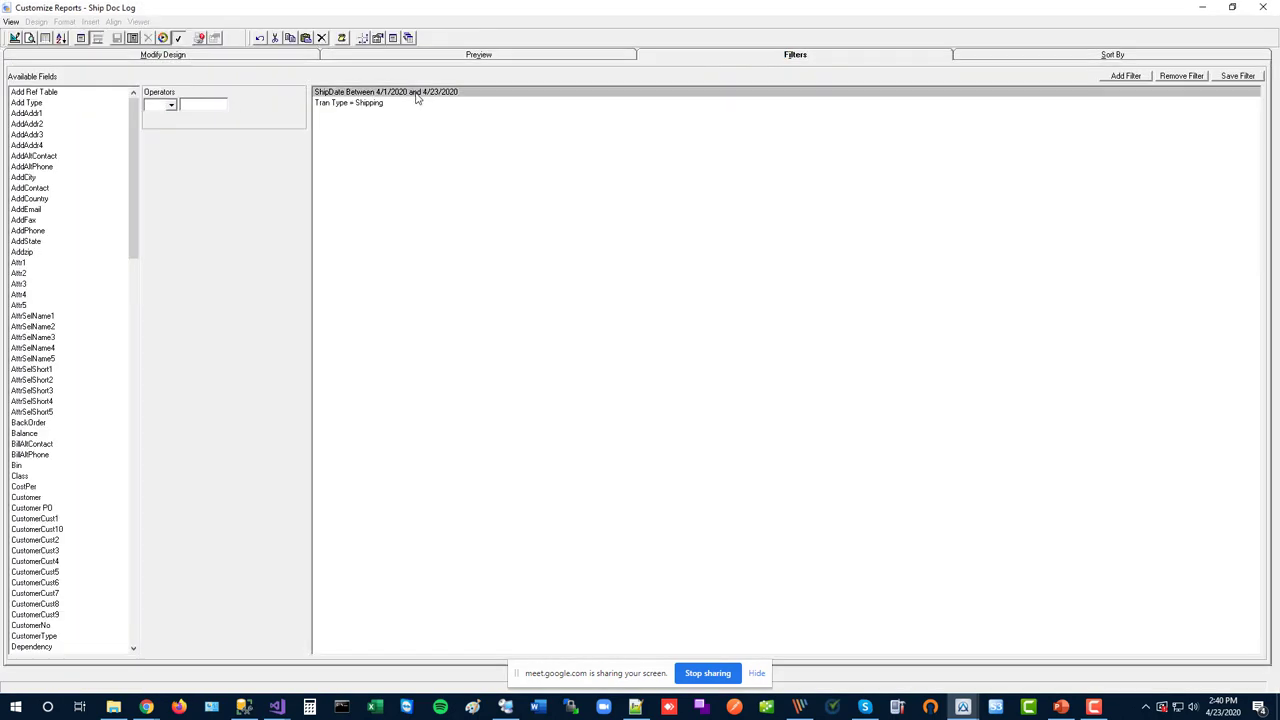
click(1268, 9)
Preview the Sales Orders By Item report from the Sales Orders reports and go to its second page
click(258, 22)
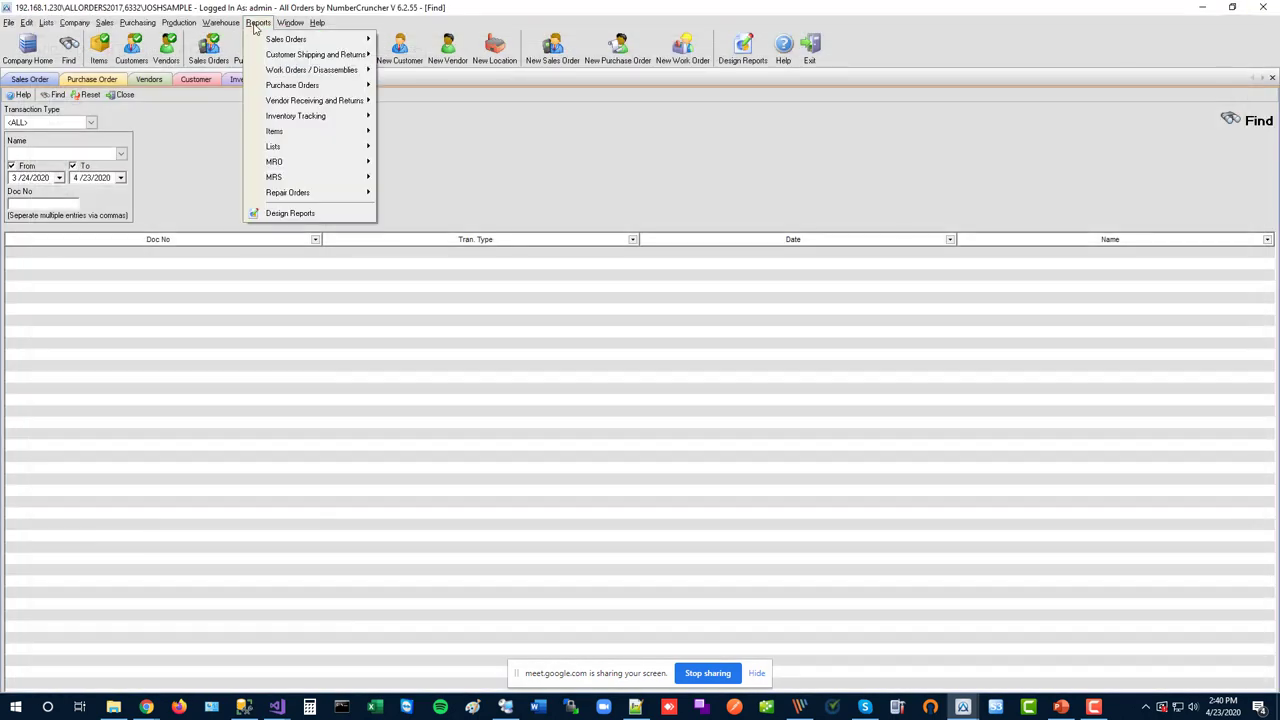
mouse_move(340, 39)
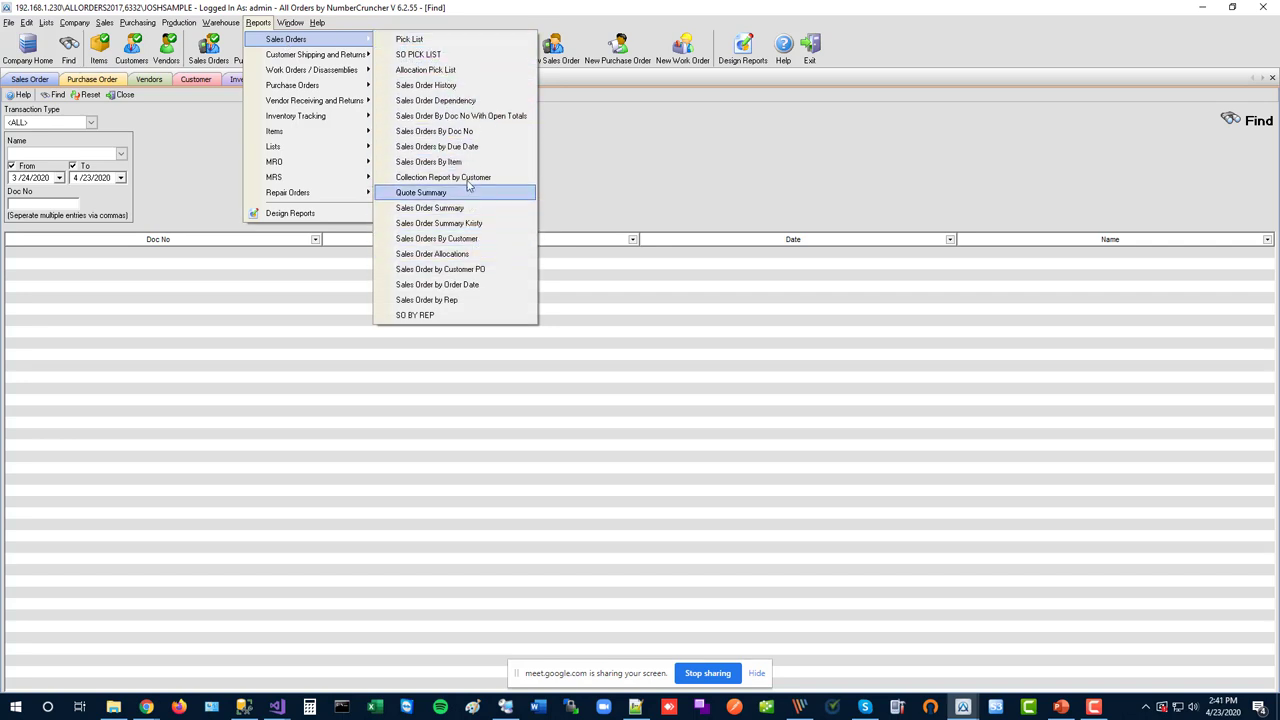
click(520, 162)
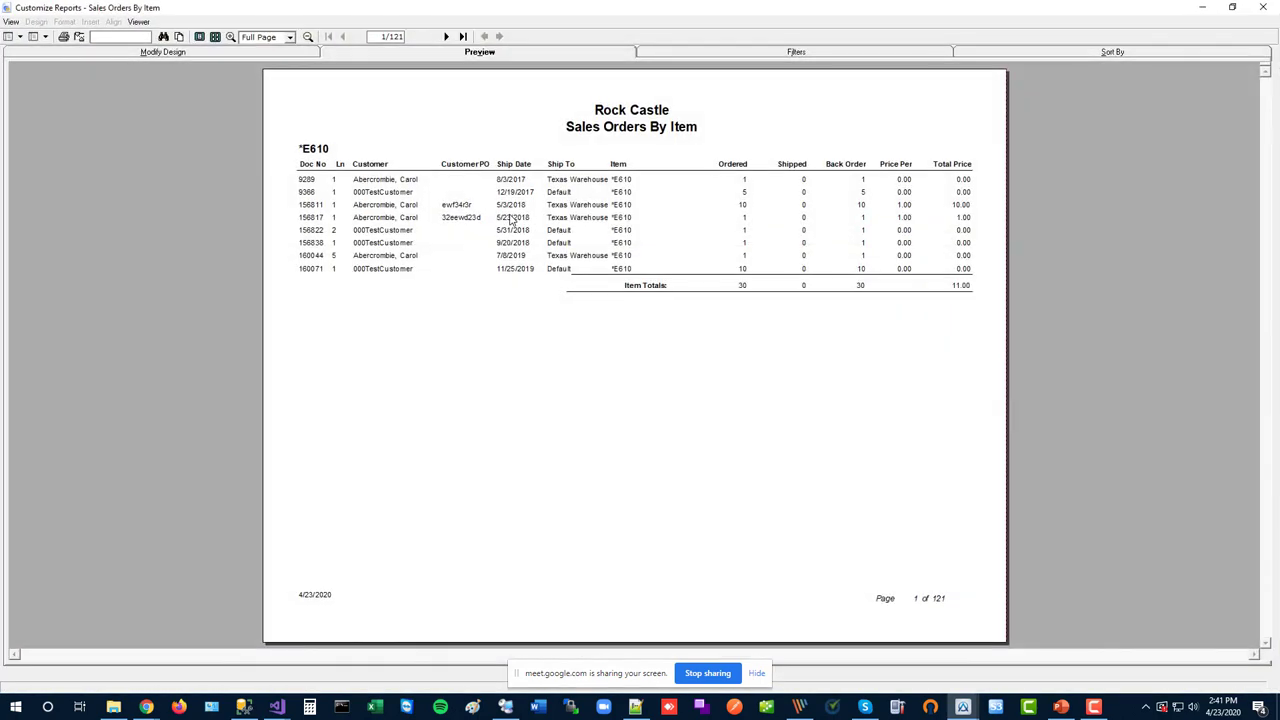
click(446, 36)
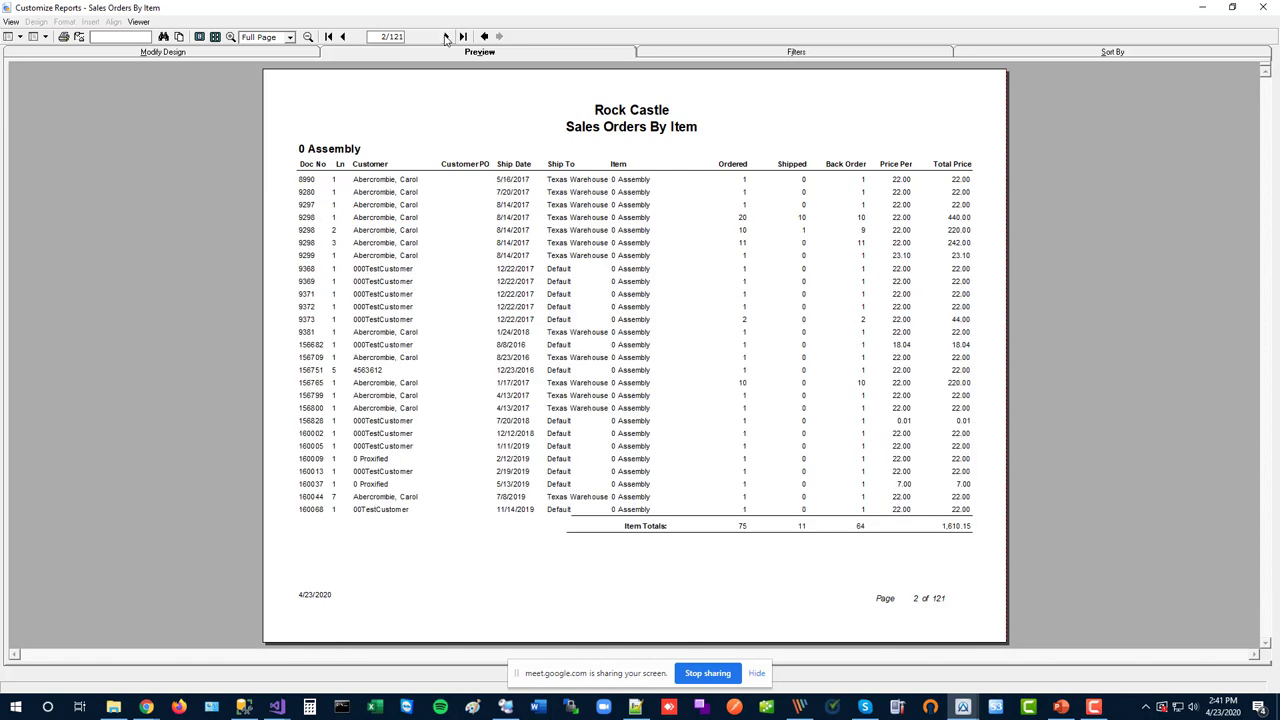
Page through the Sales Orders By Item preview, return to its first page, and advance to page 3
click(446, 36)
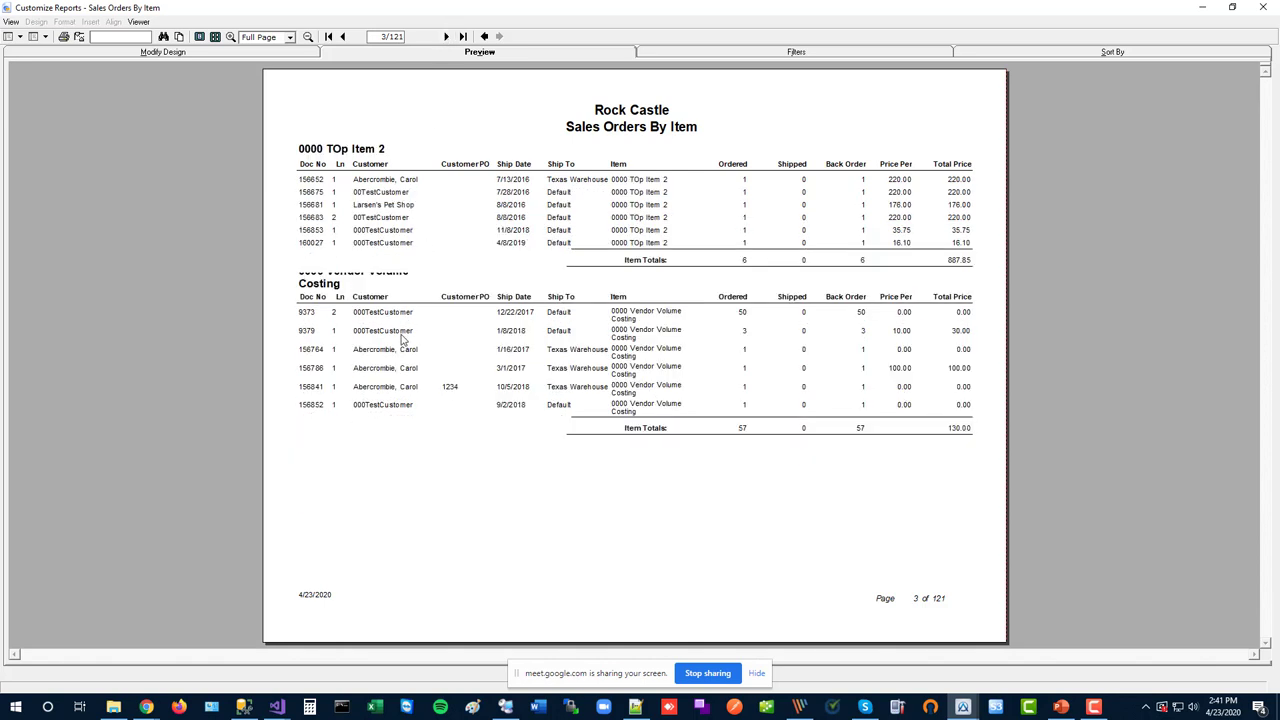
click(328, 36)
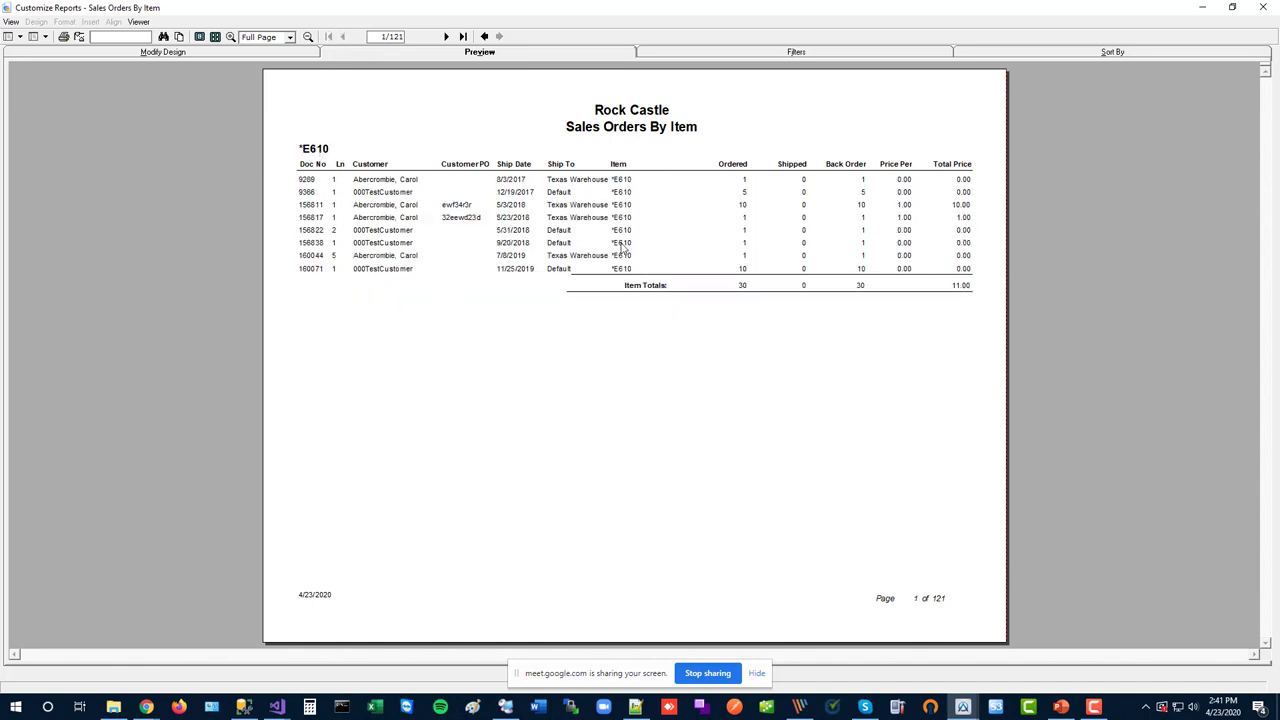
click(446, 36)
click(446, 36)
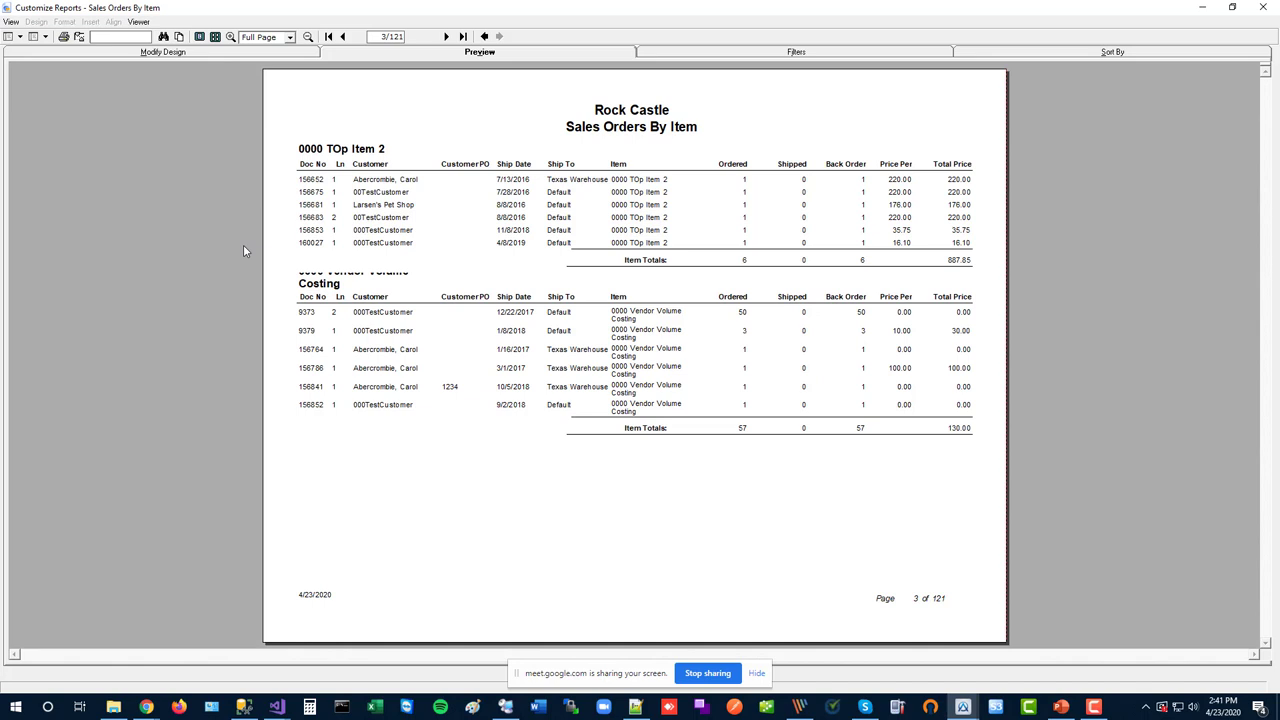
Set CanGrow to True for the Item field in the HeaderItem section of Sales Orders By Item
click(229, 51)
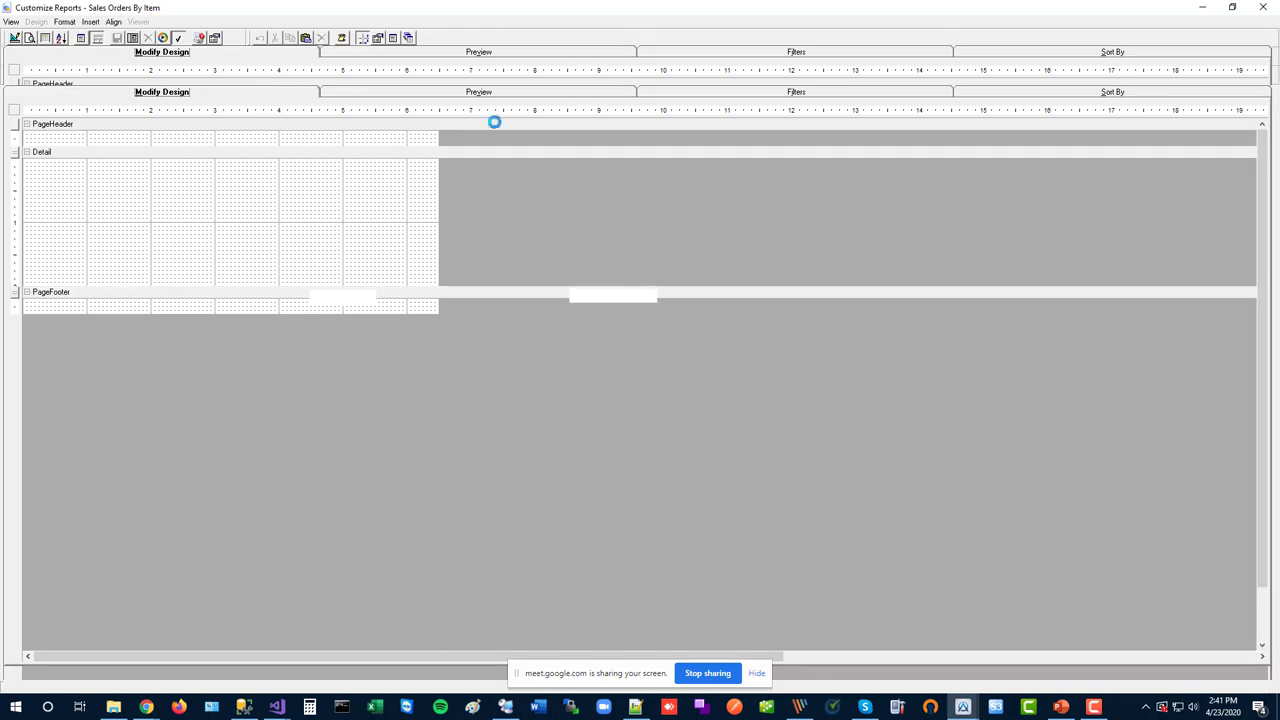
click(377, 38)
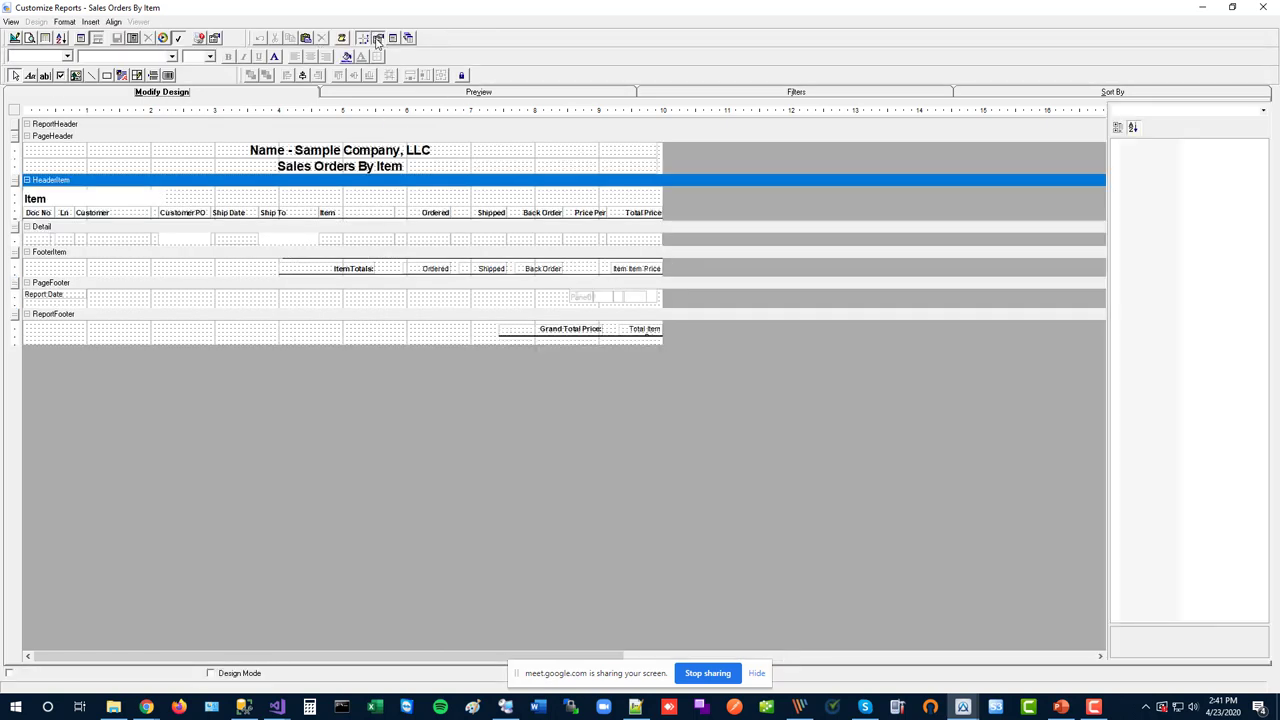
click(147, 198)
click(1215, 202)
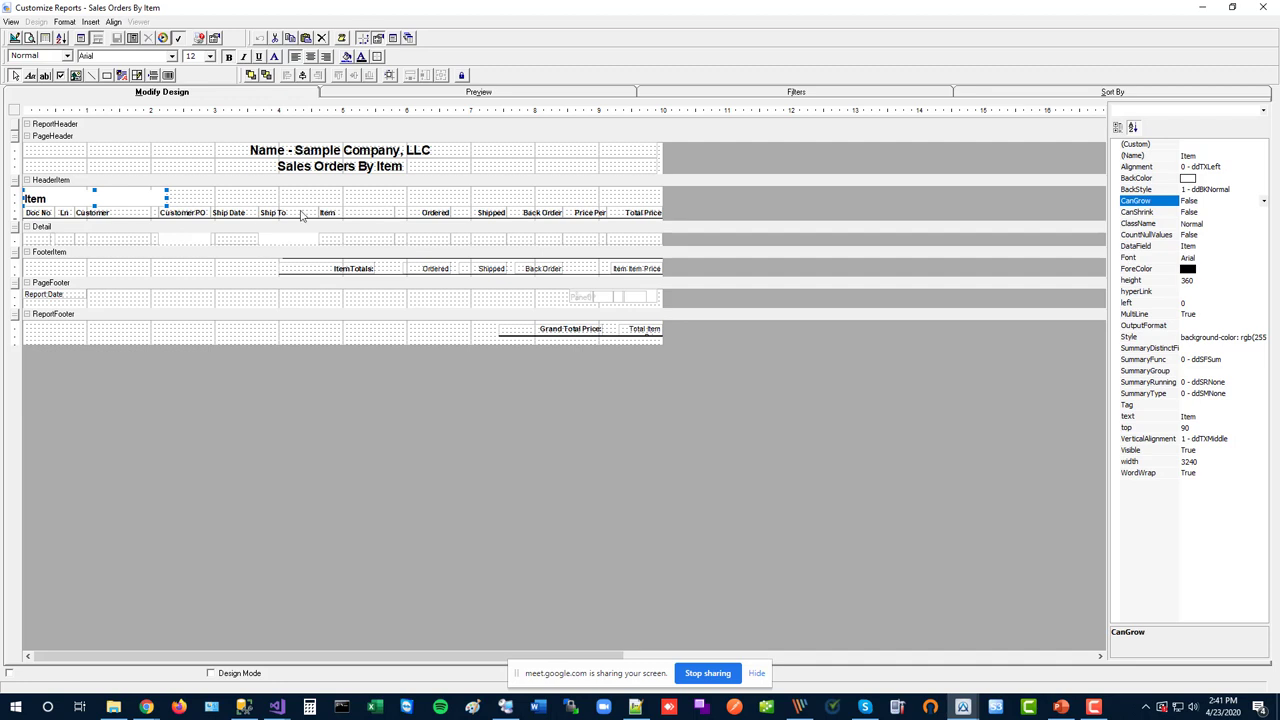
click(1264, 201)
click(1236, 213)
Preview the modified Sales Orders By Item report and go to page 3 to examine the long item heading
click(510, 91)
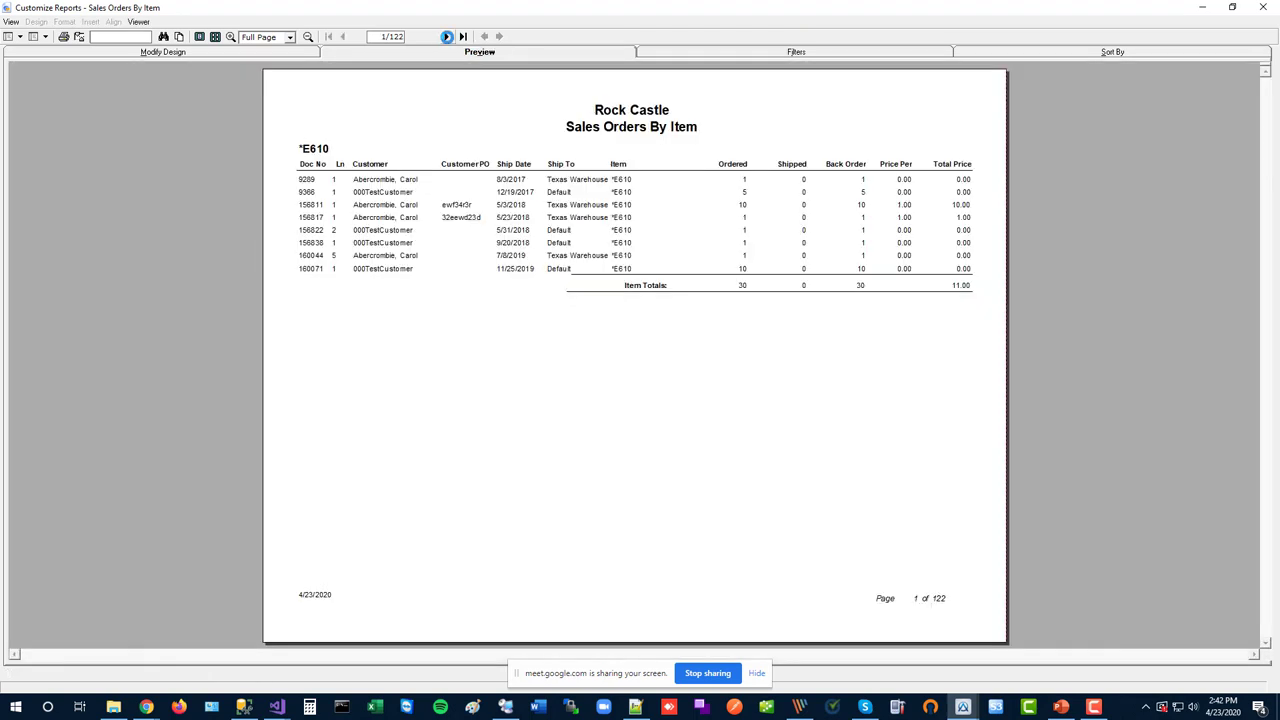
click(447, 36)
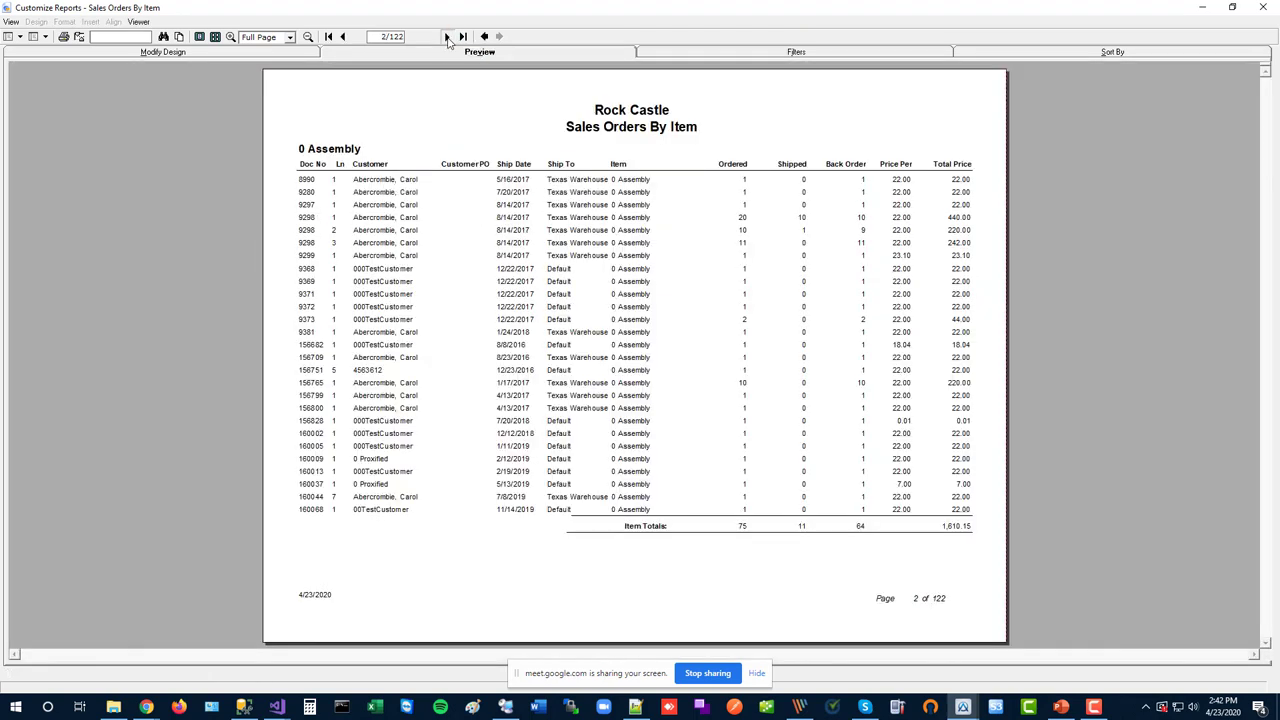
click(447, 36)
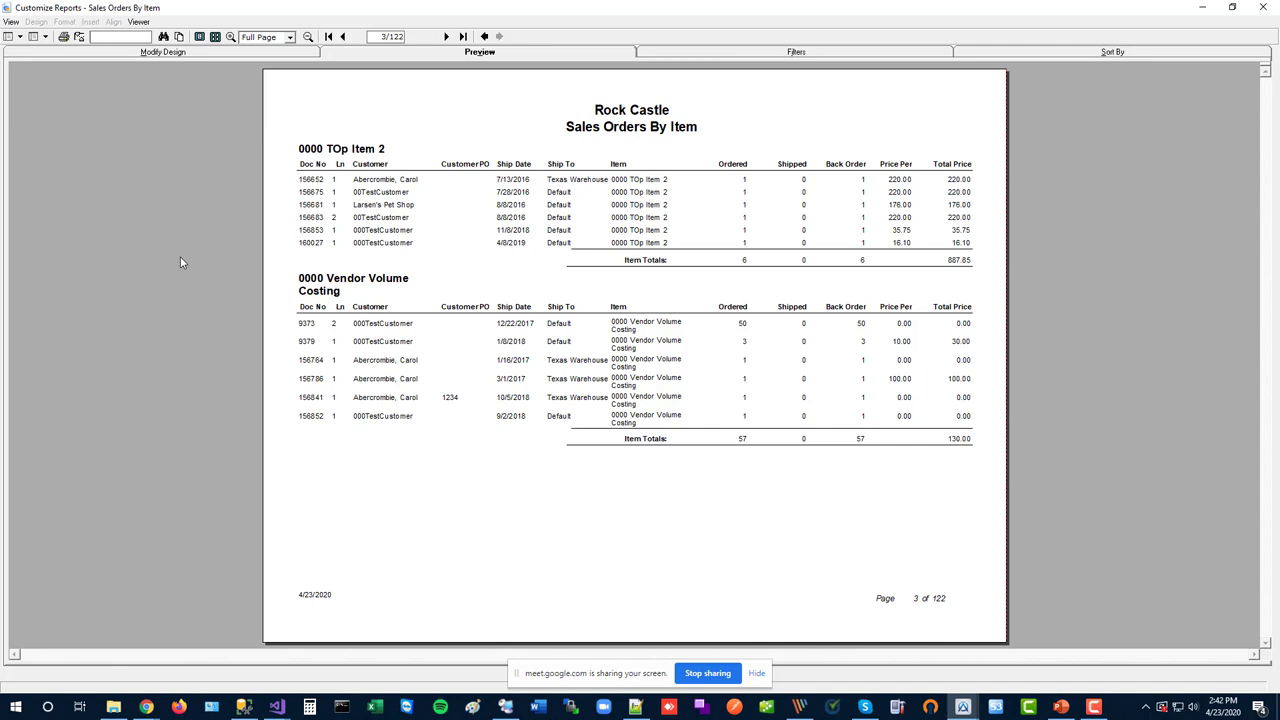
Set the HeaderItem section's CanShrink property to True in the report design
click(183, 51)
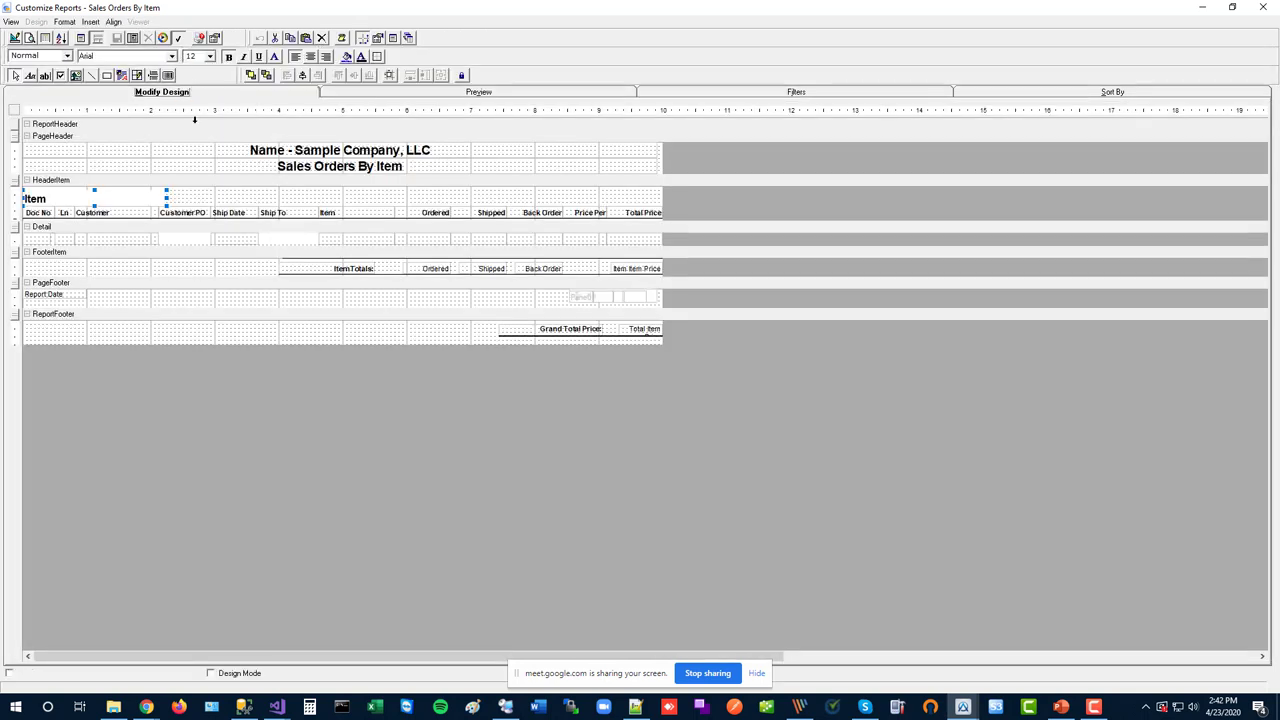
click(379, 39)
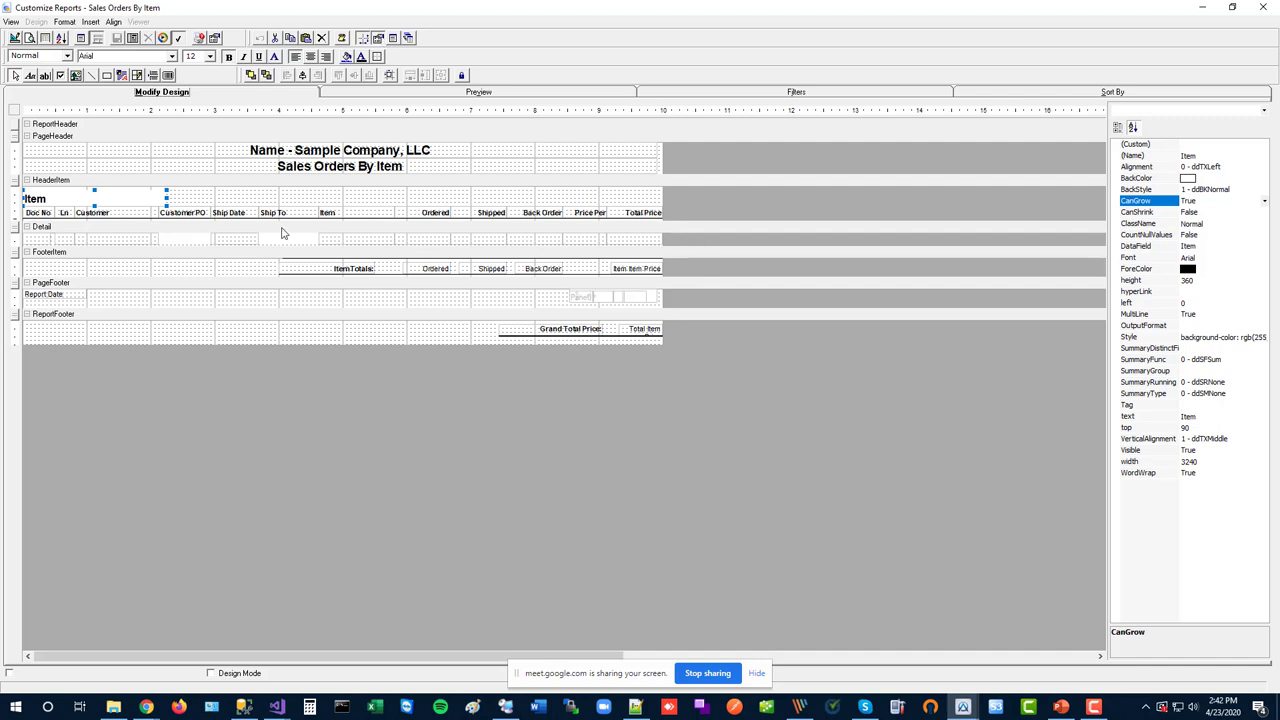
click(284, 184)
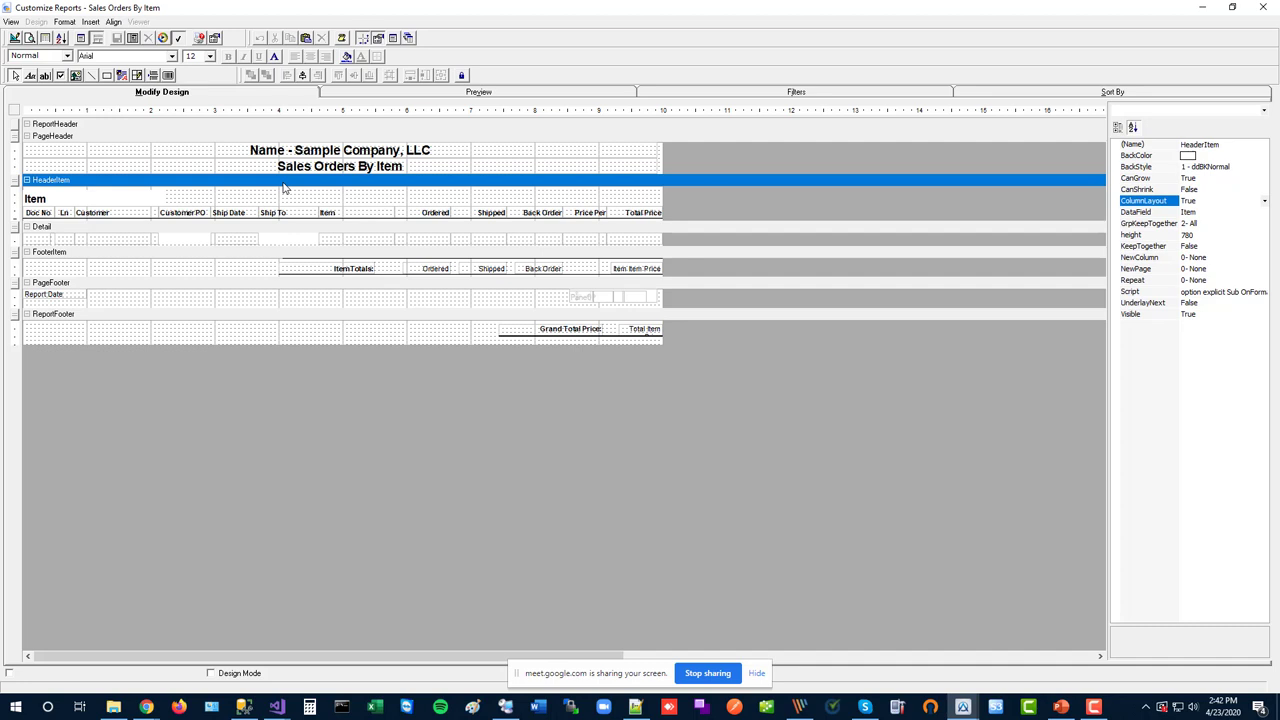
click(1239, 191)
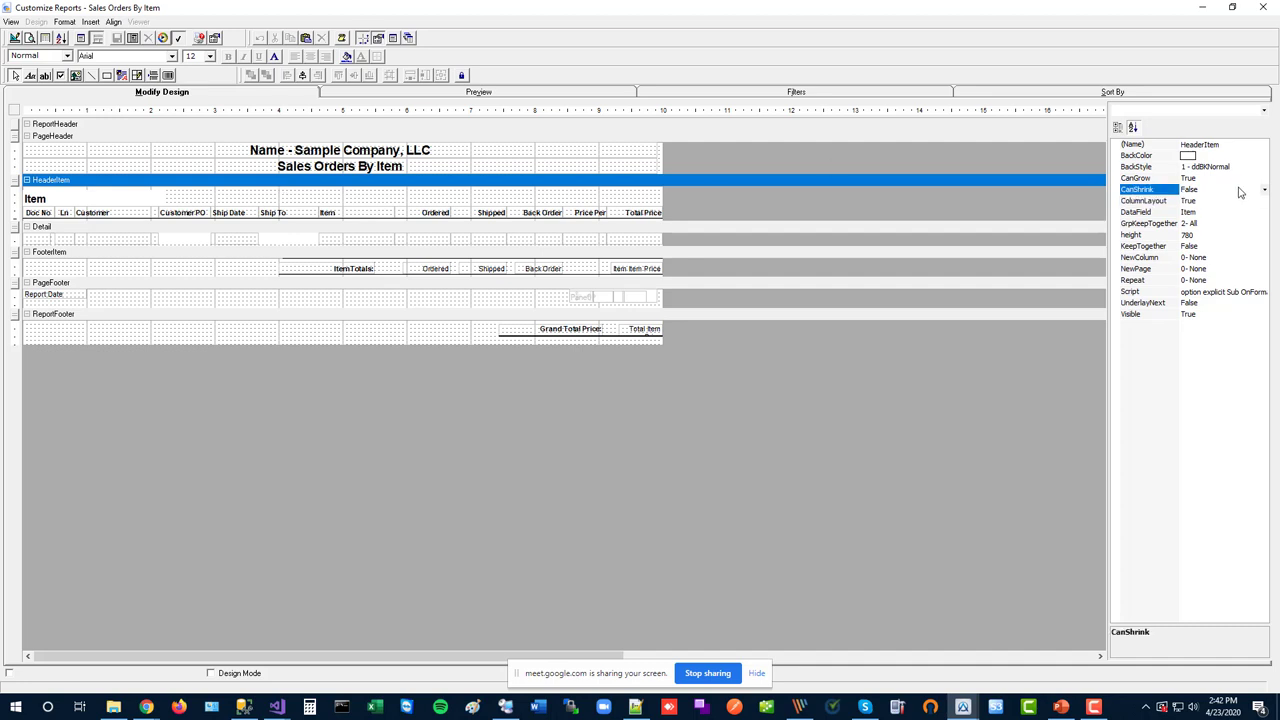
click(1264, 190)
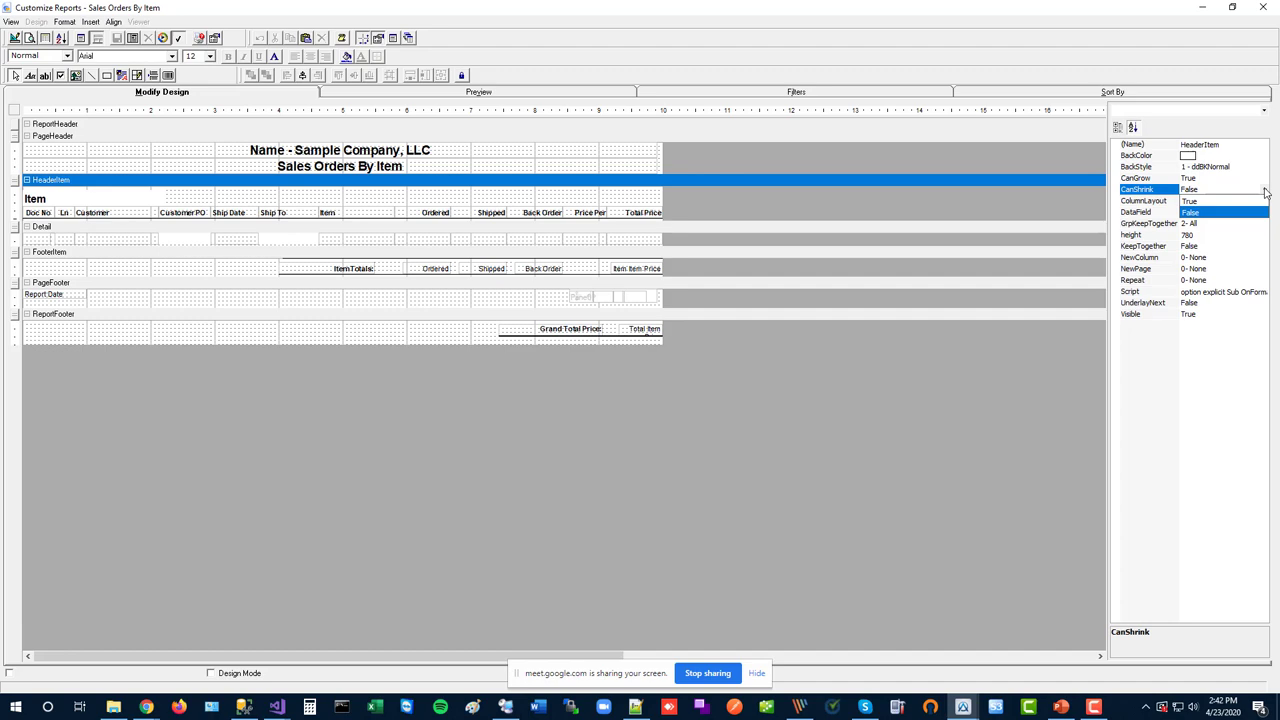
click(1195, 201)
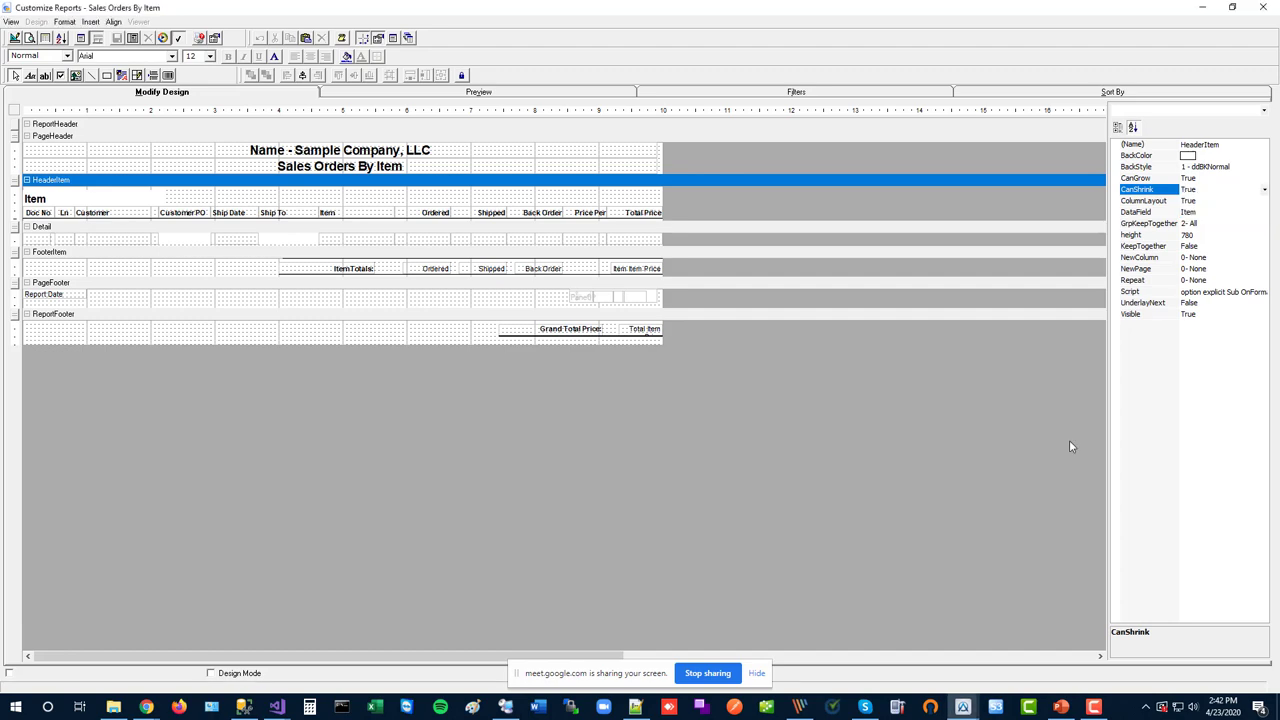
Check the Basic Report Modifications slide in PowerPoint, and preview the date and page number in the Sales Orders By Item page footer
click(1061, 707)
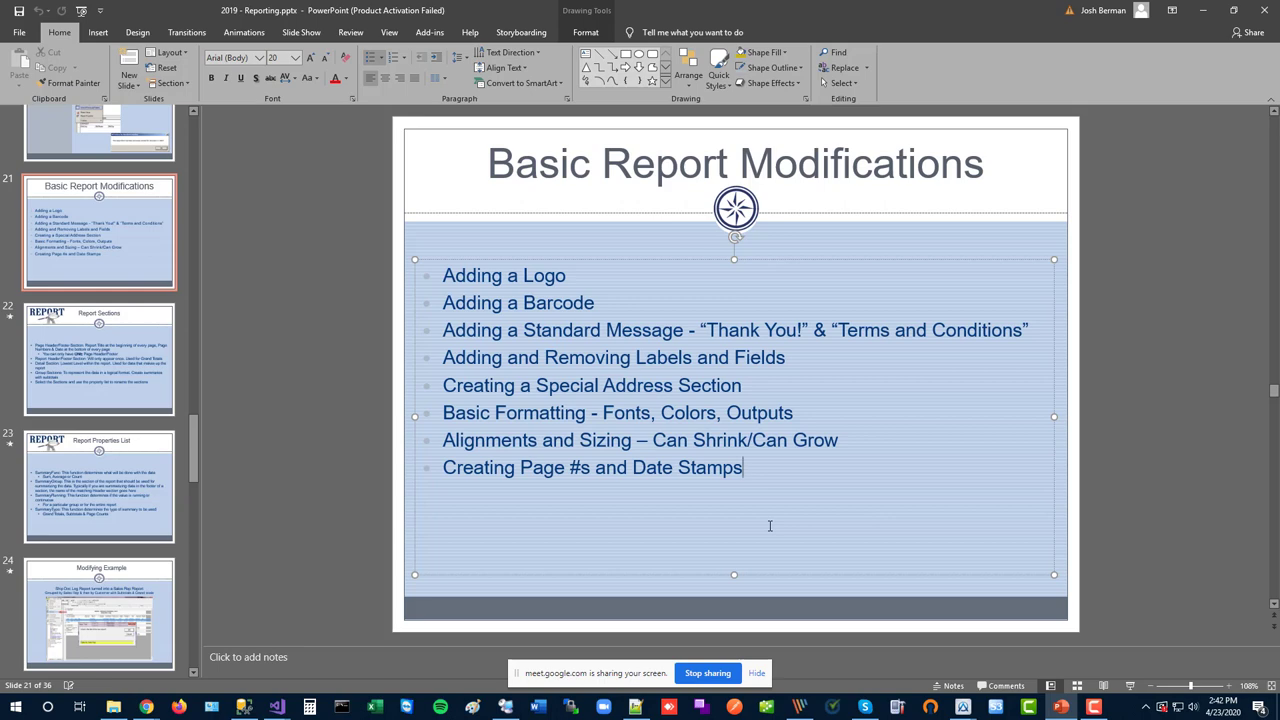
click(1204, 20)
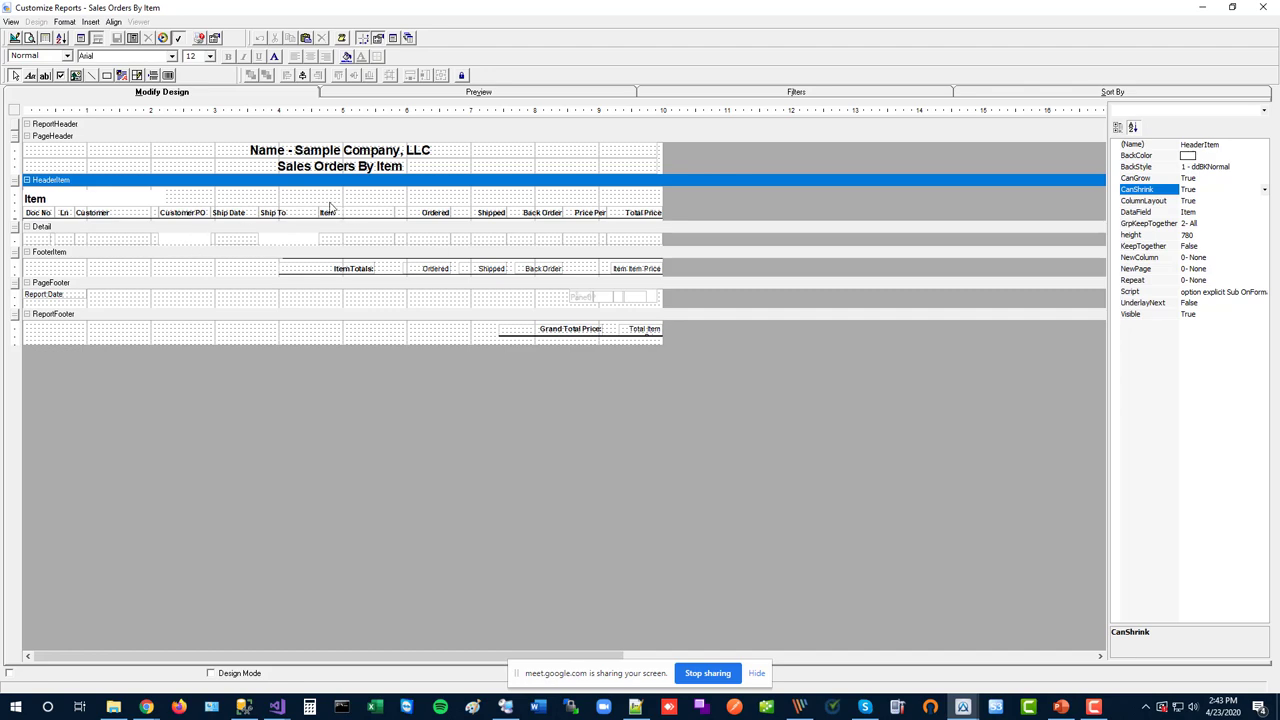
click(56, 298)
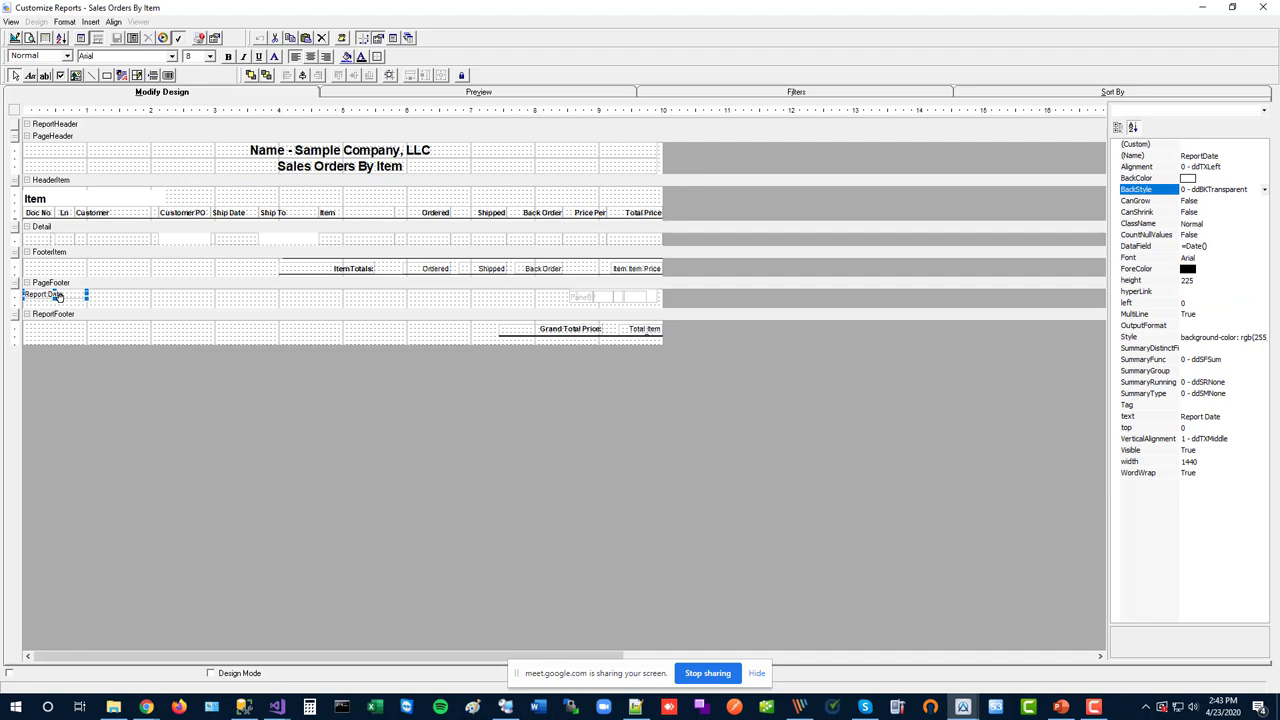
click(391, 92)
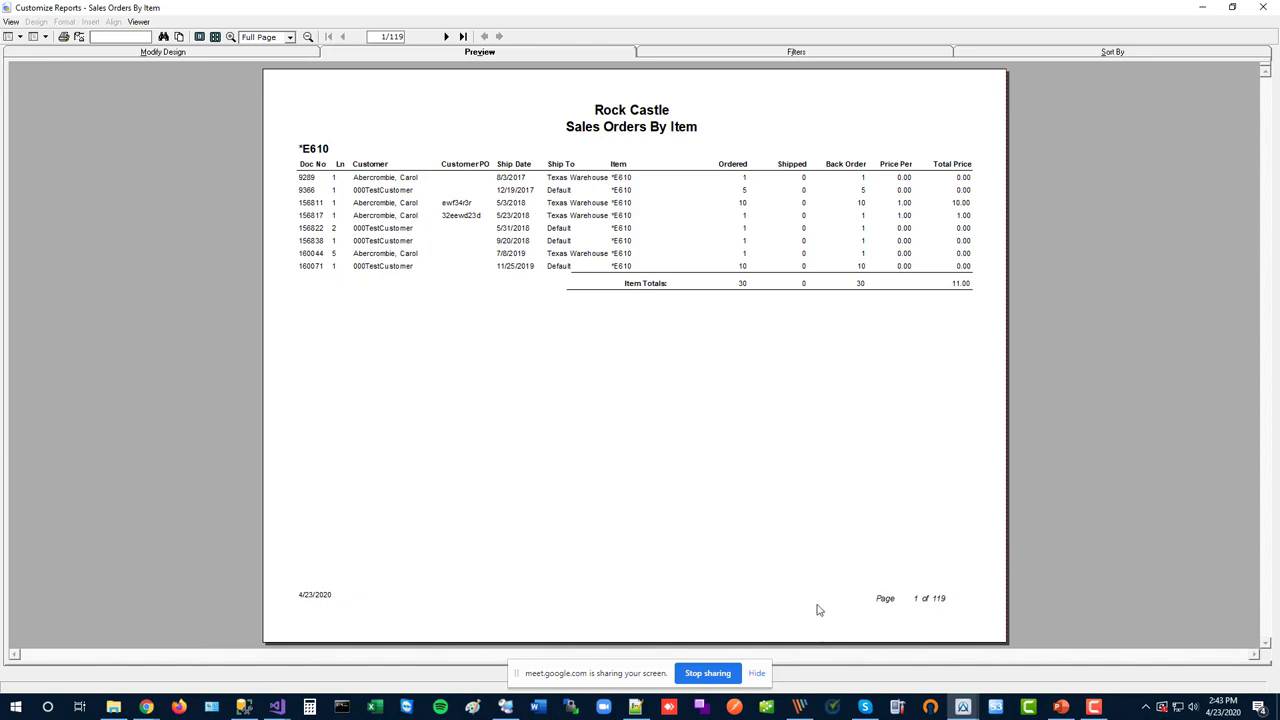
Copy the Report Date field from the PageFooter, and open the custom Sales Order Form from the Sales Orders reports without saving changes
click(150, 52)
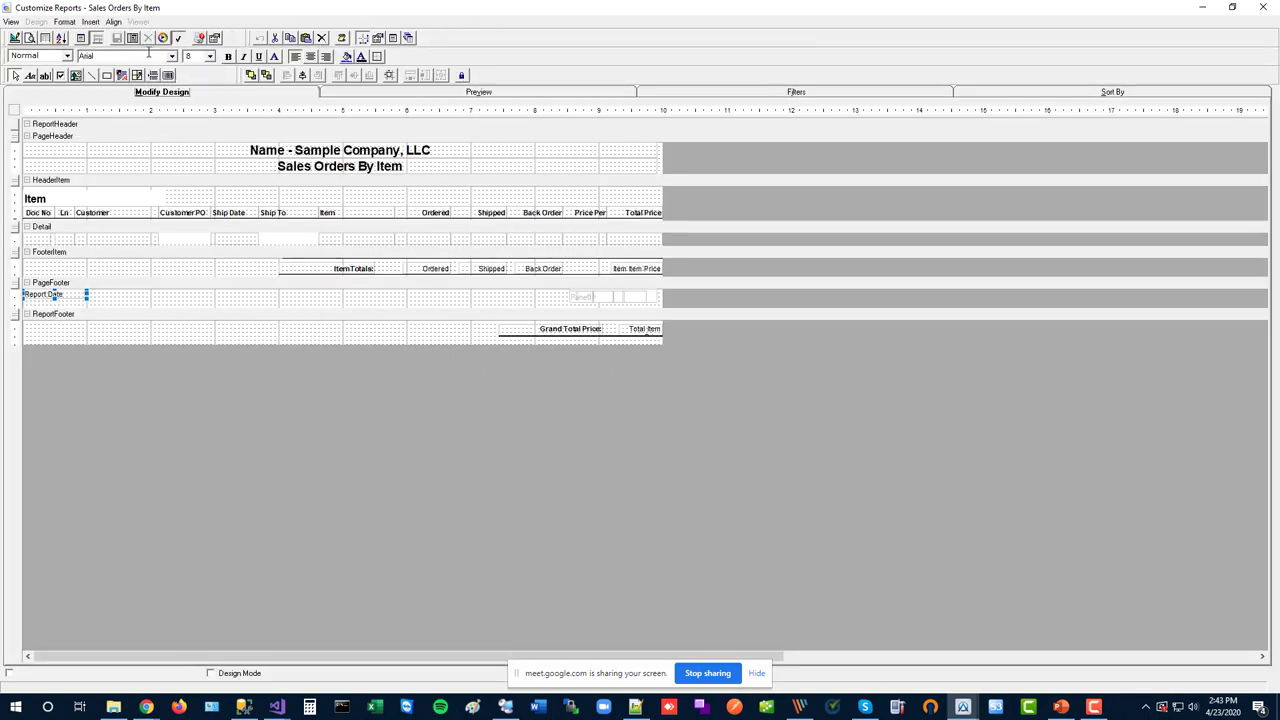
click(81, 38)
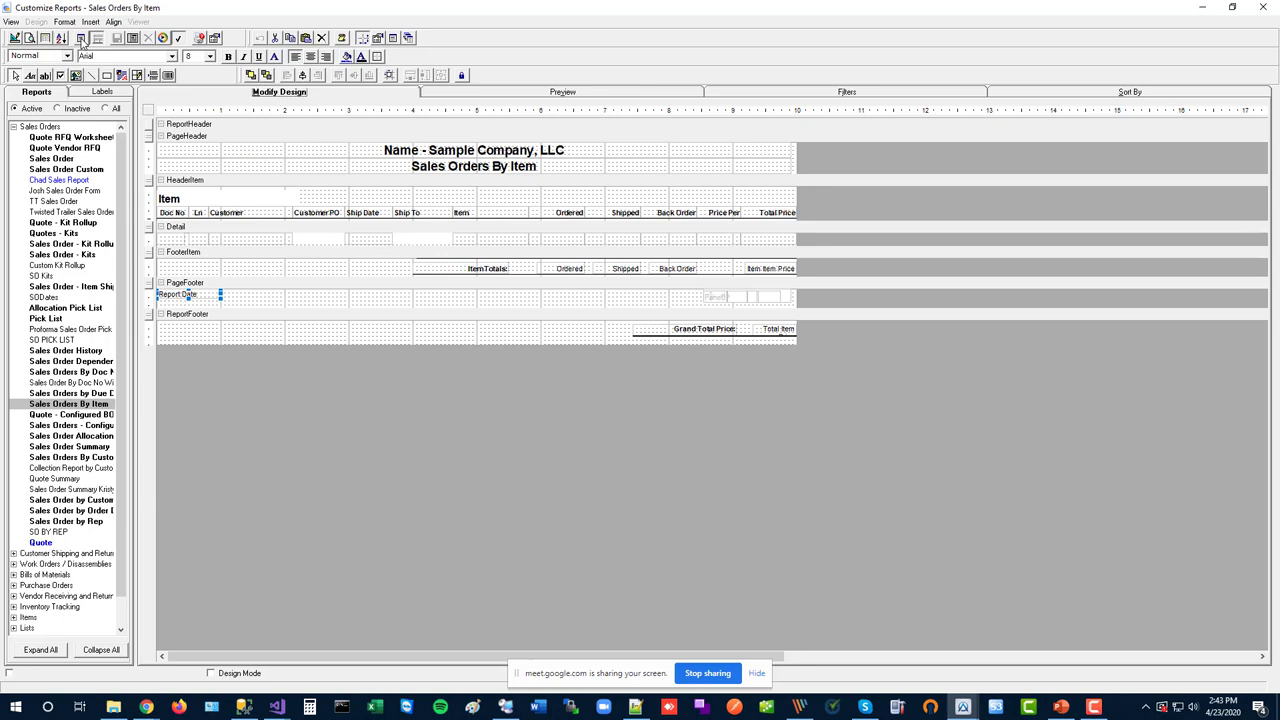
right_click(200, 295)
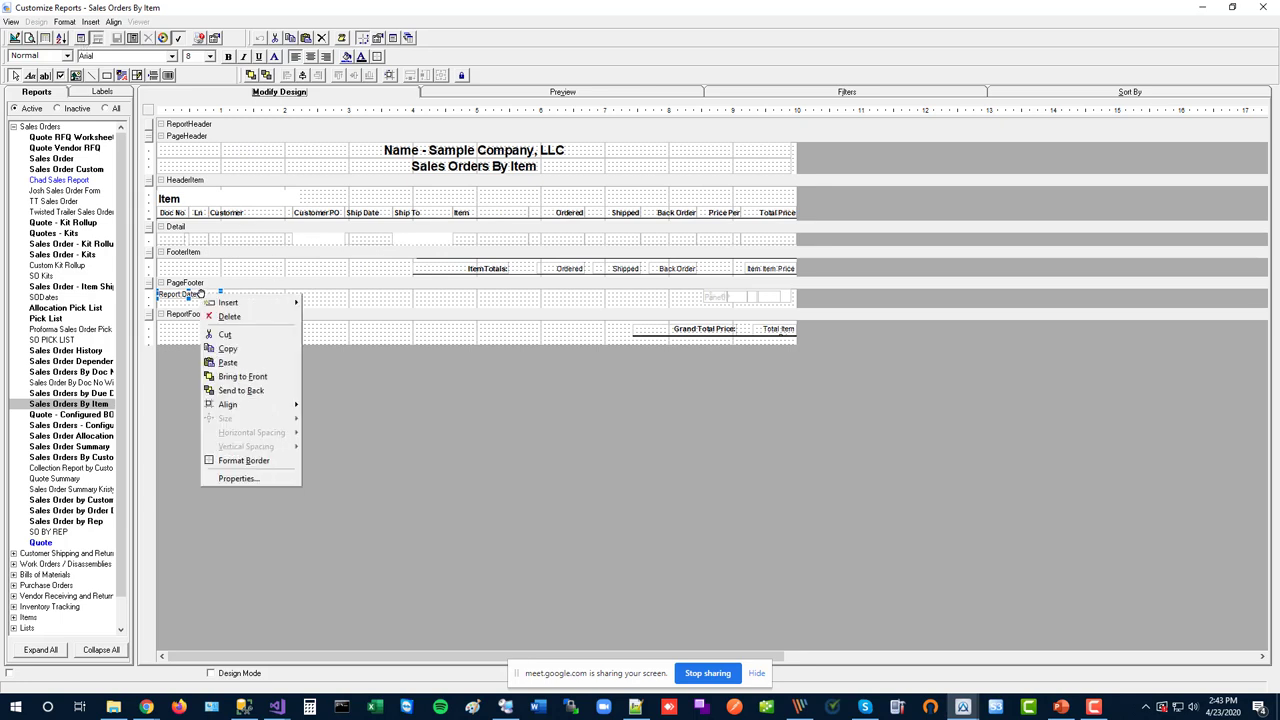
click(238, 350)
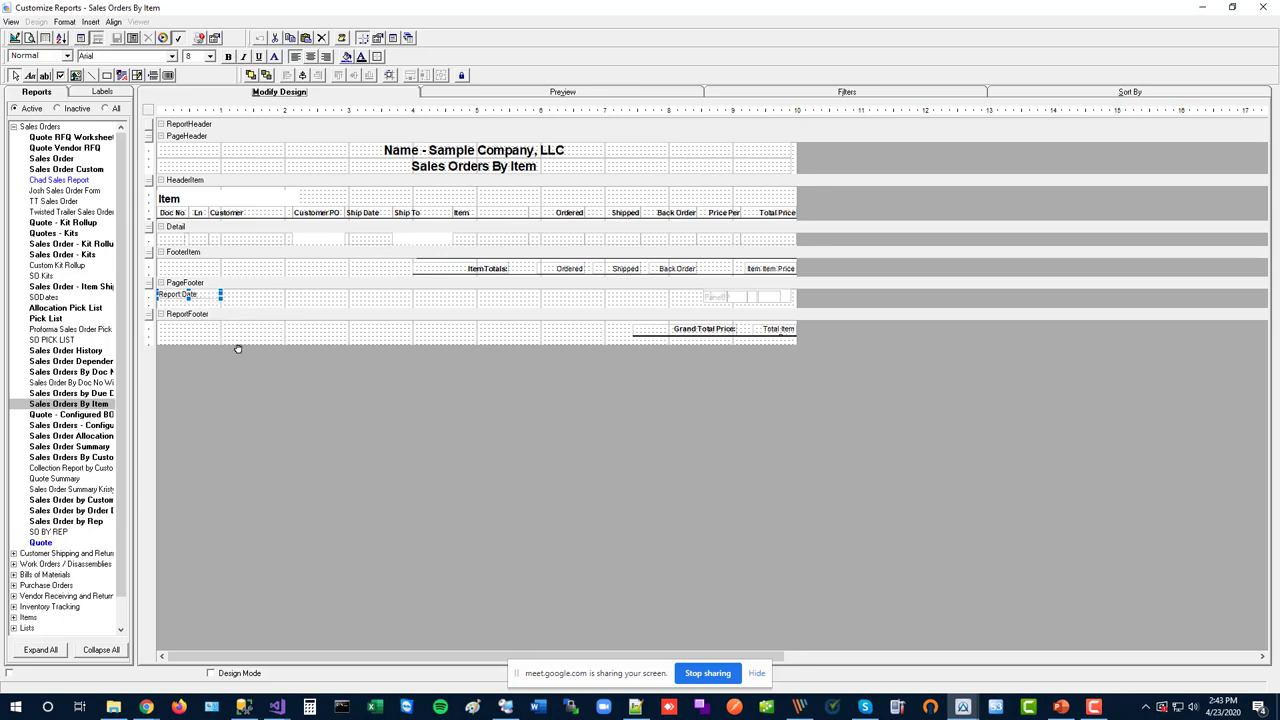
click(64, 200)
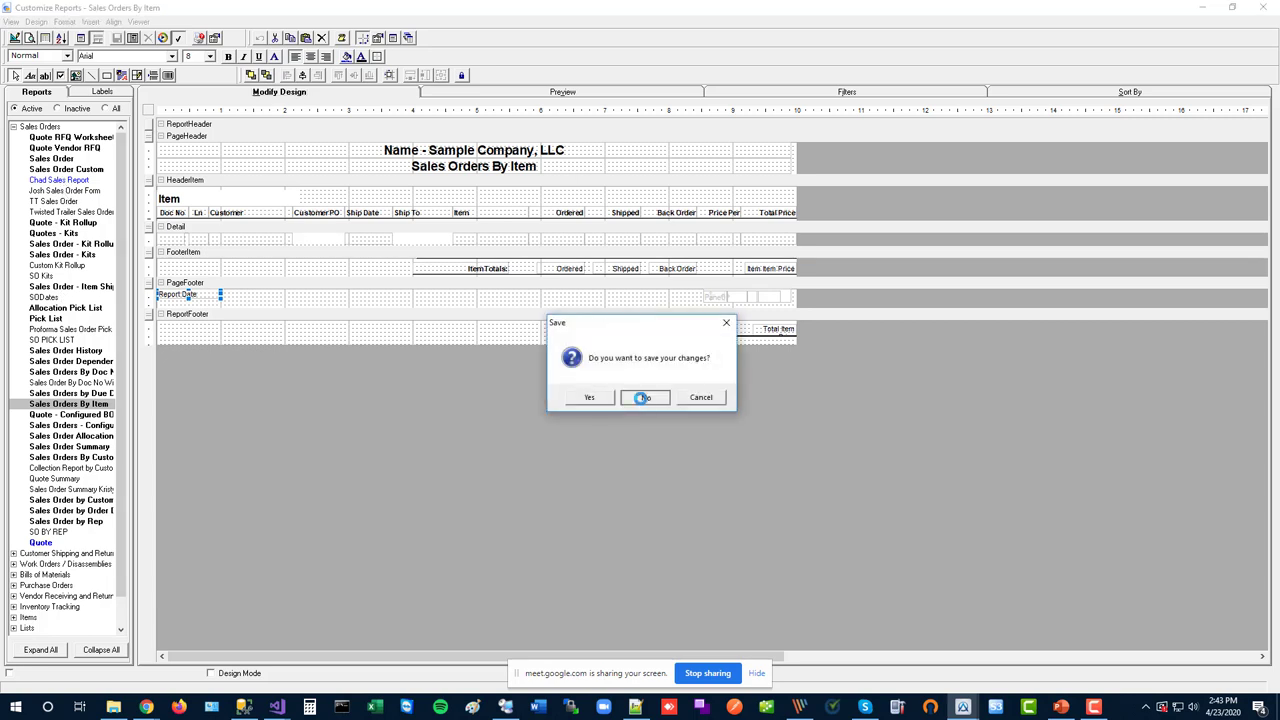
click(640, 399)
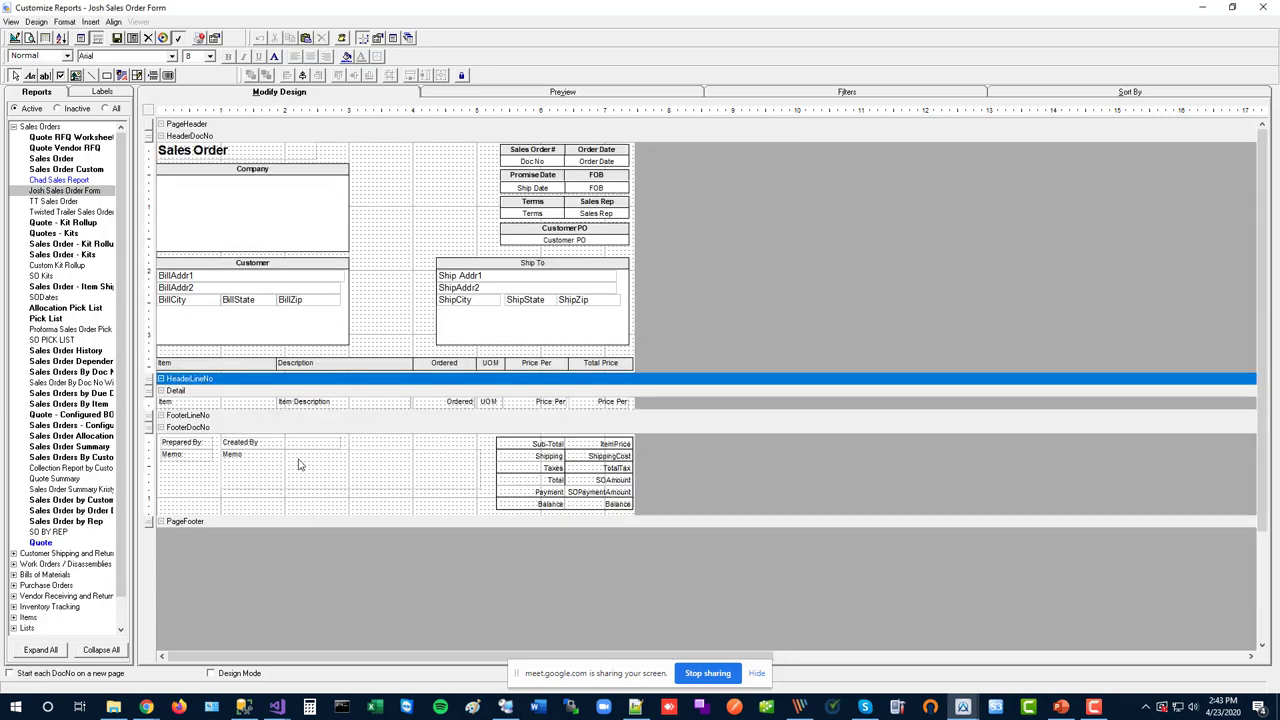
Paste the Report Date field into the FooterDocNo section and place it below the Memo label at the section's lower edge
right_click(195, 489)
click(242, 576)
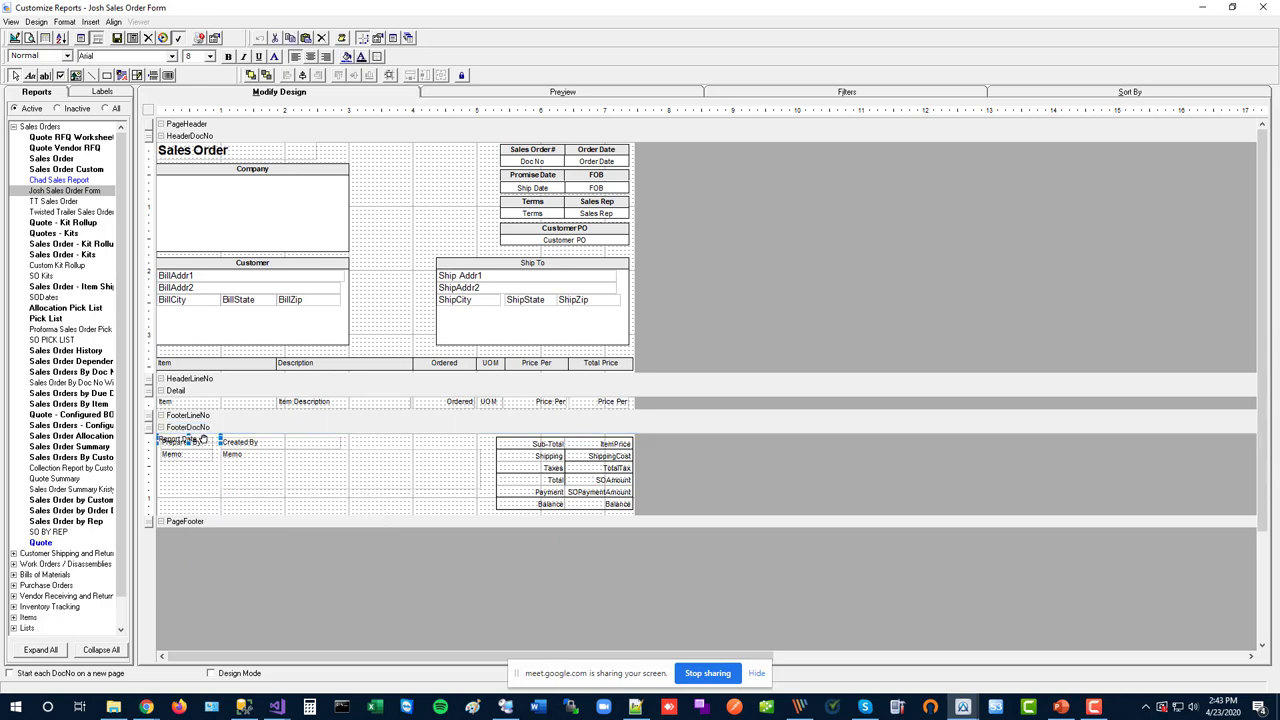
drag(200, 440, 203, 508)
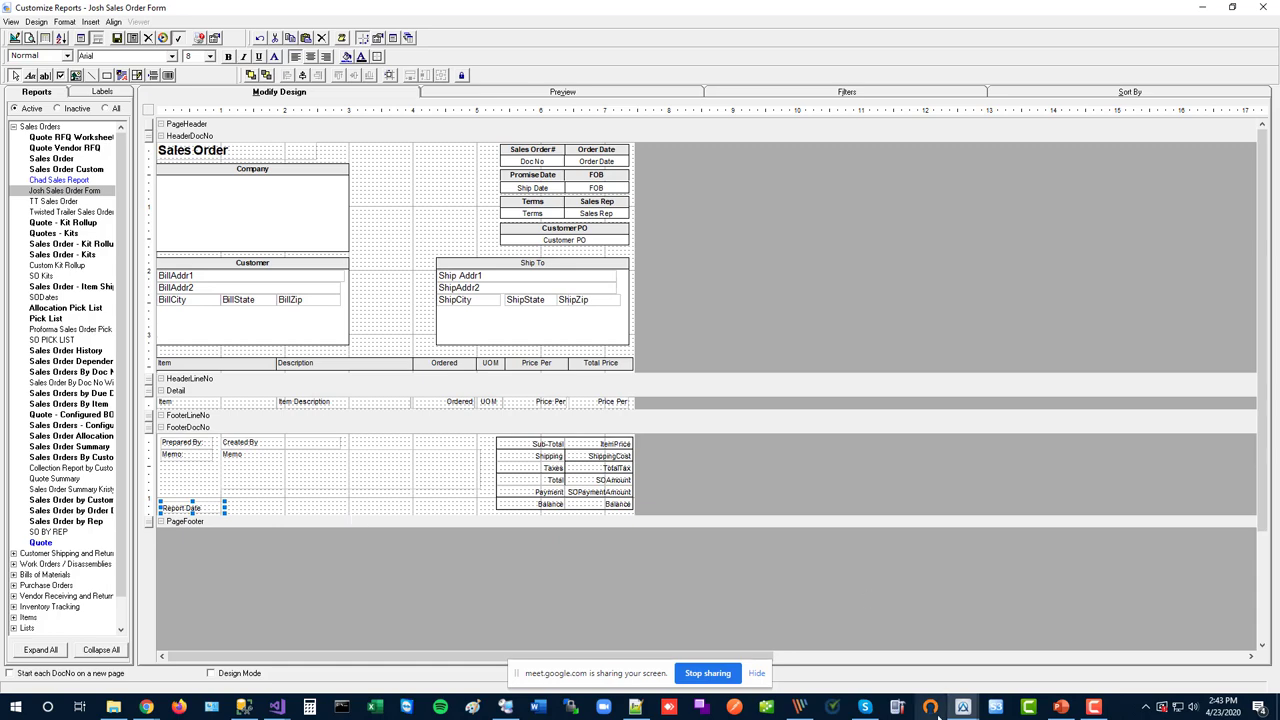
Switch to the PowerPoint presentation and view slide 25, Ship Doc Log Report turned into a Sales Rep Report
click(1060, 707)
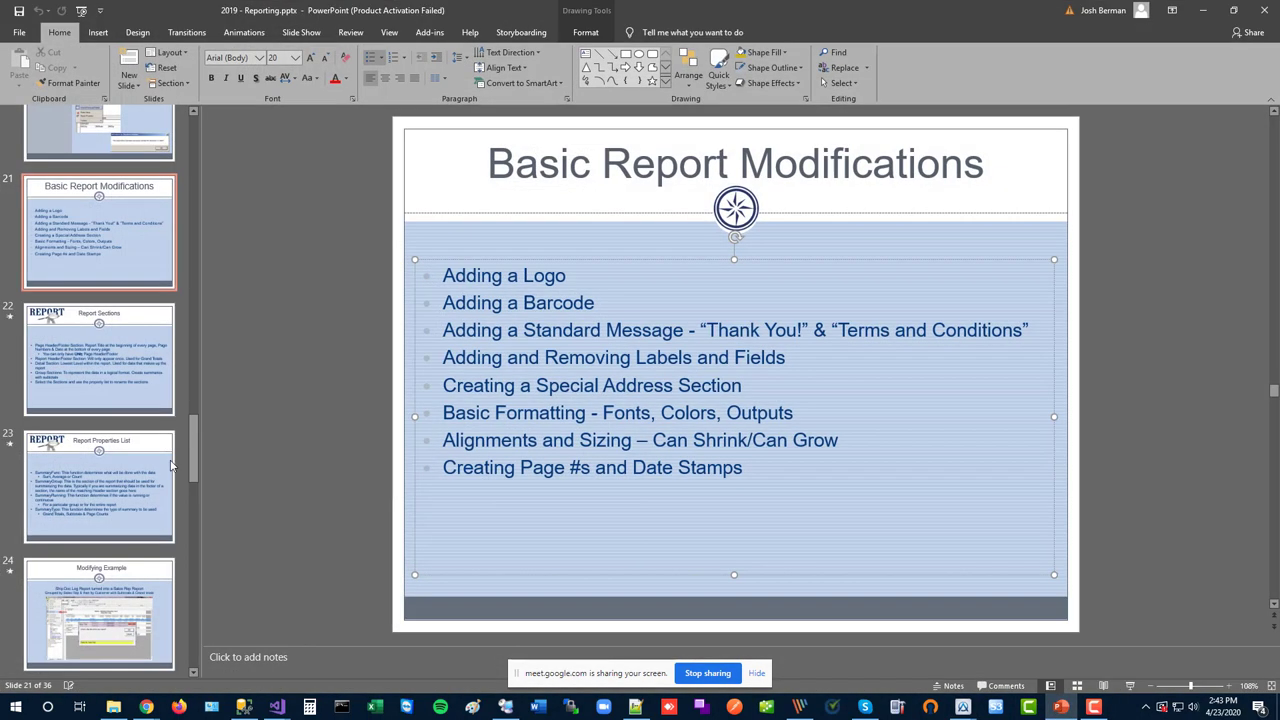
scroll(150, 480, down, 2)
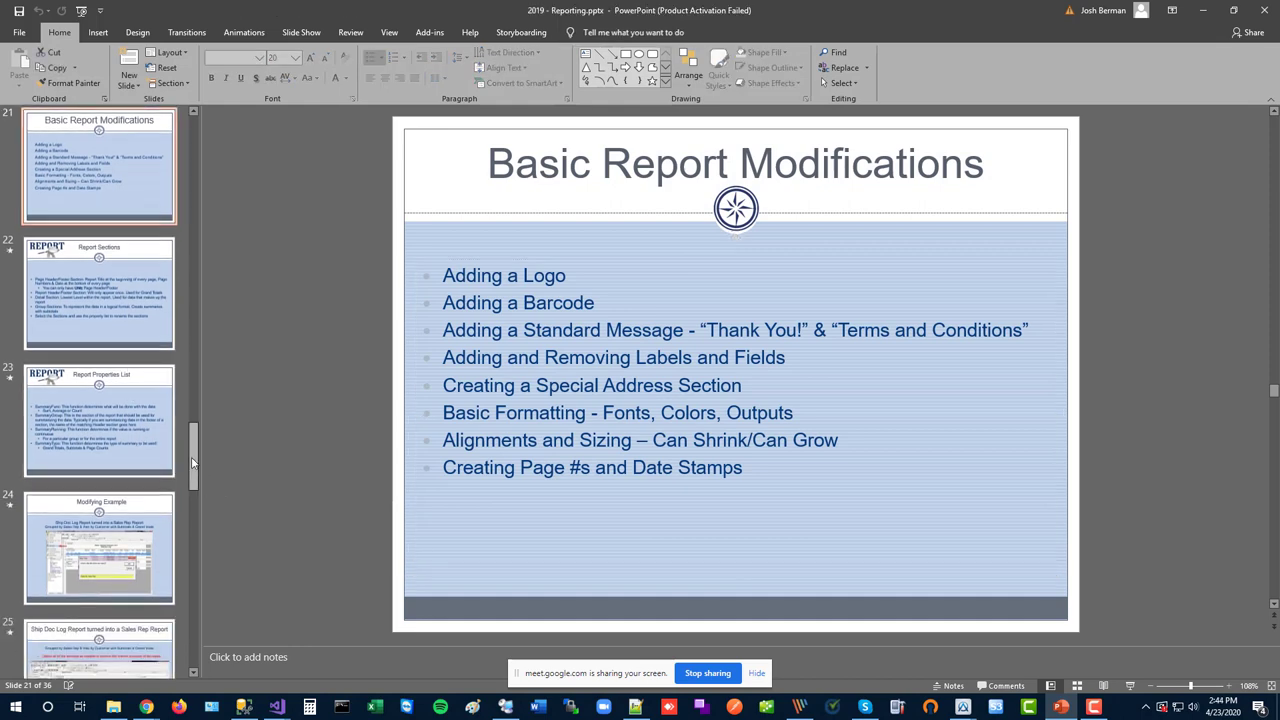
drag(193, 462, 193, 505)
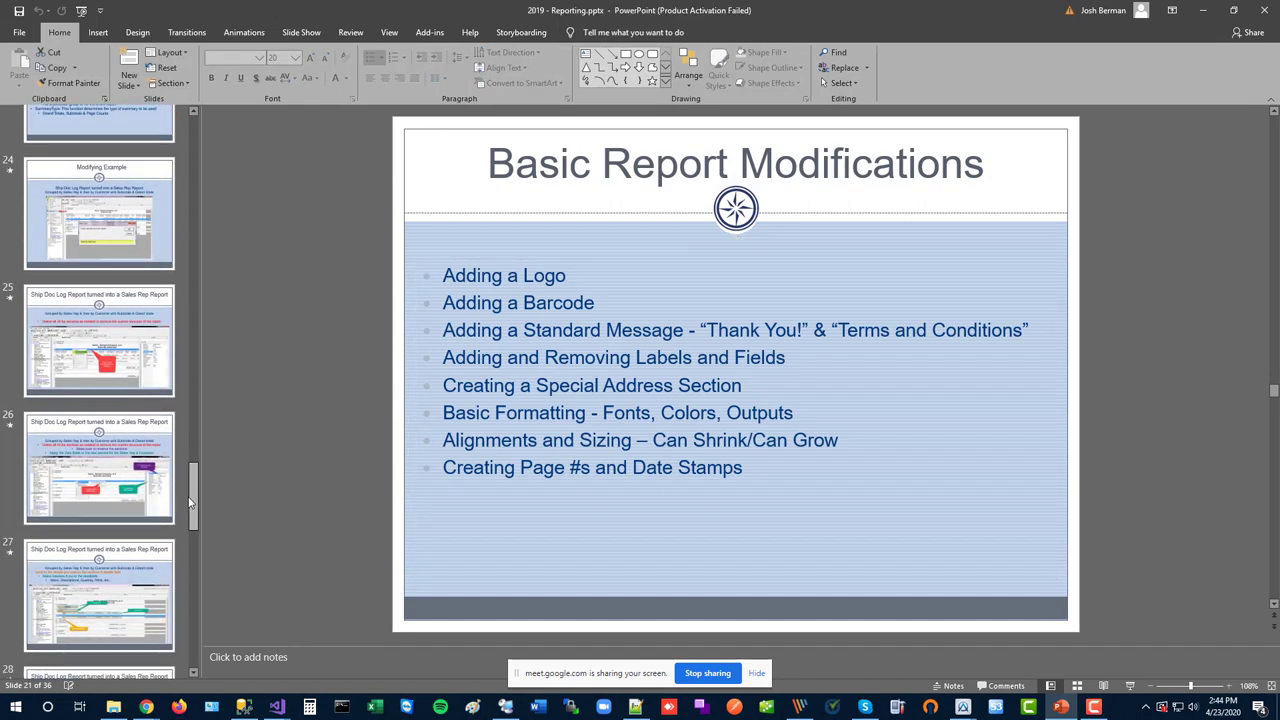
click(108, 350)
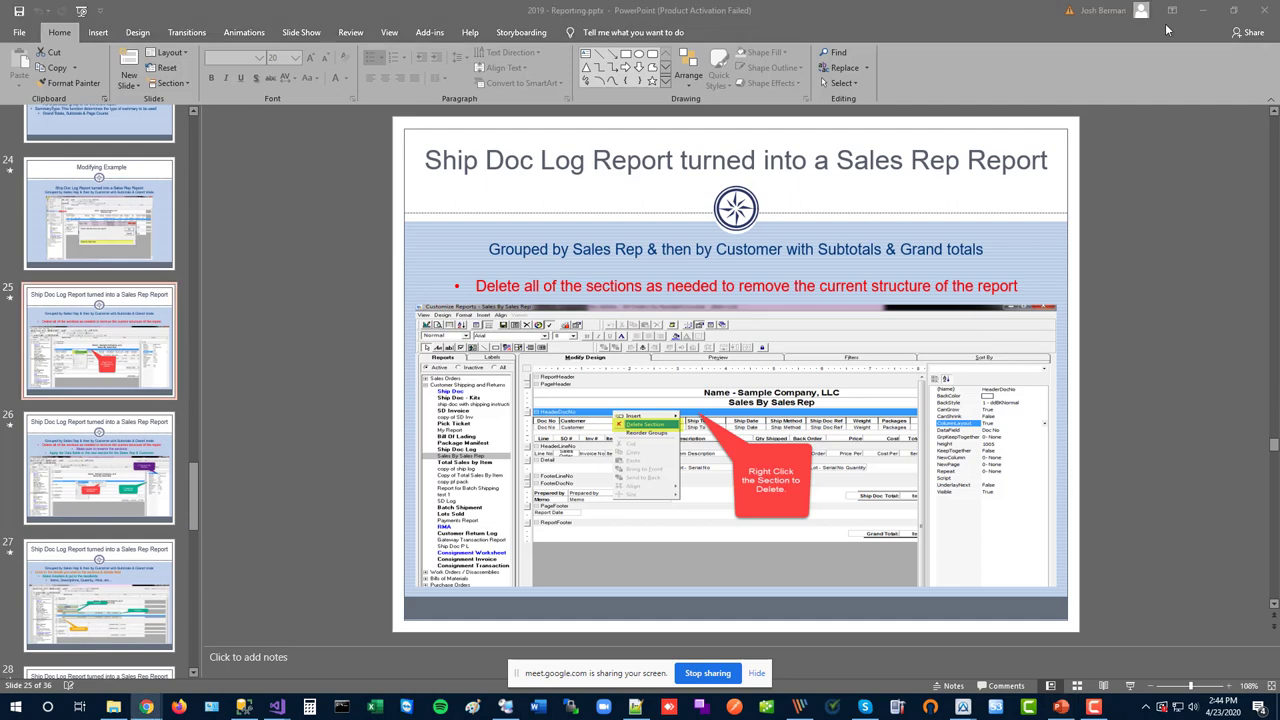
click(1060, 706)
Return to the Customize Reports window with the sales order form, and list the available Shipping labels
mouse_move(966, 706)
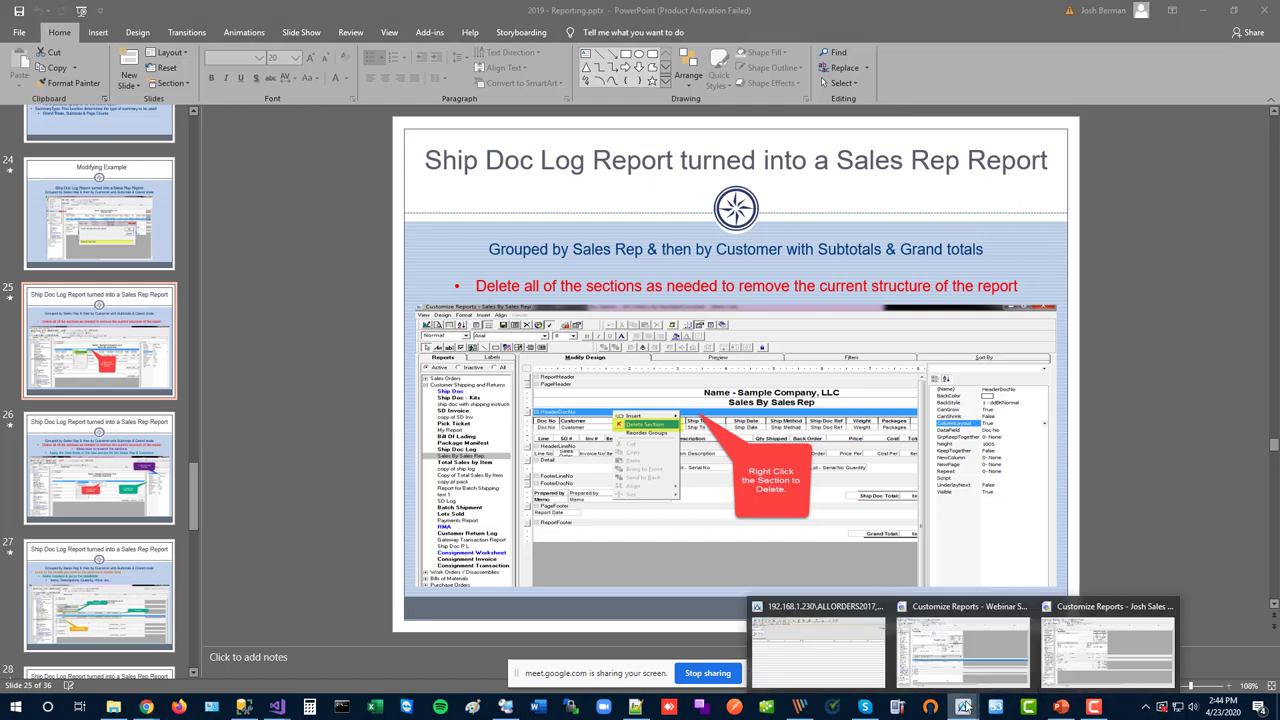
click(1080, 650)
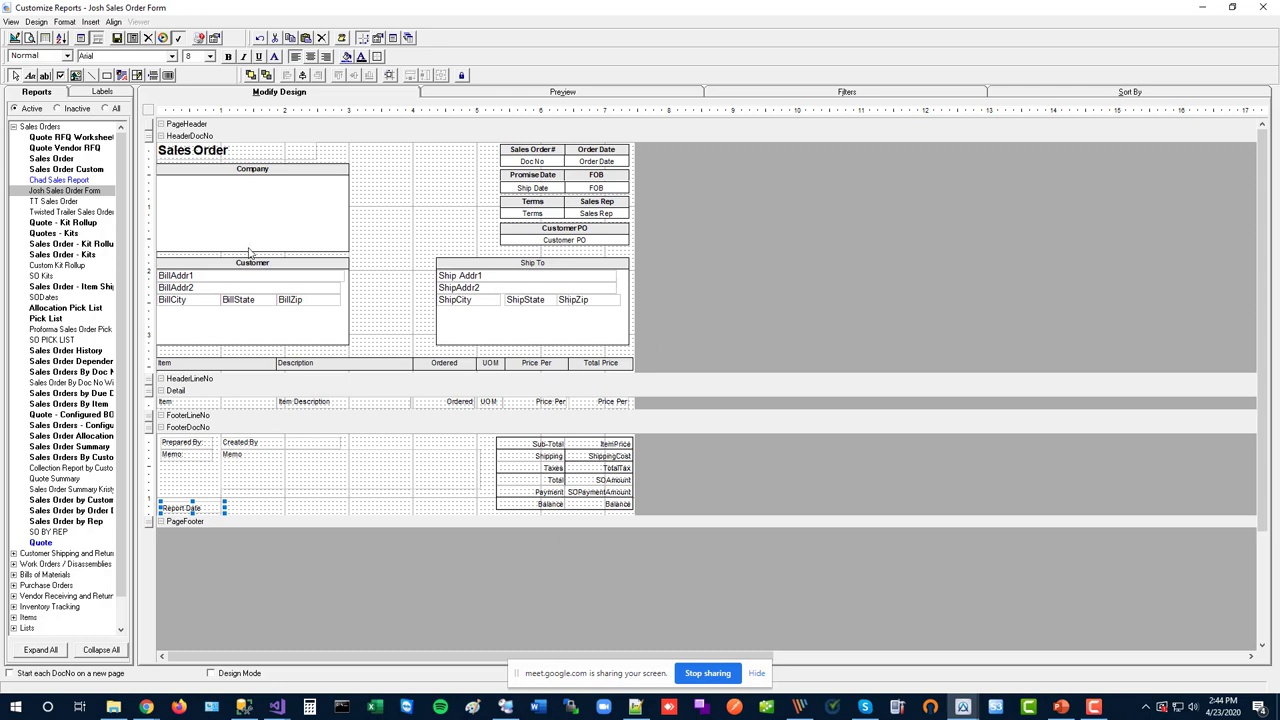
click(103, 92)
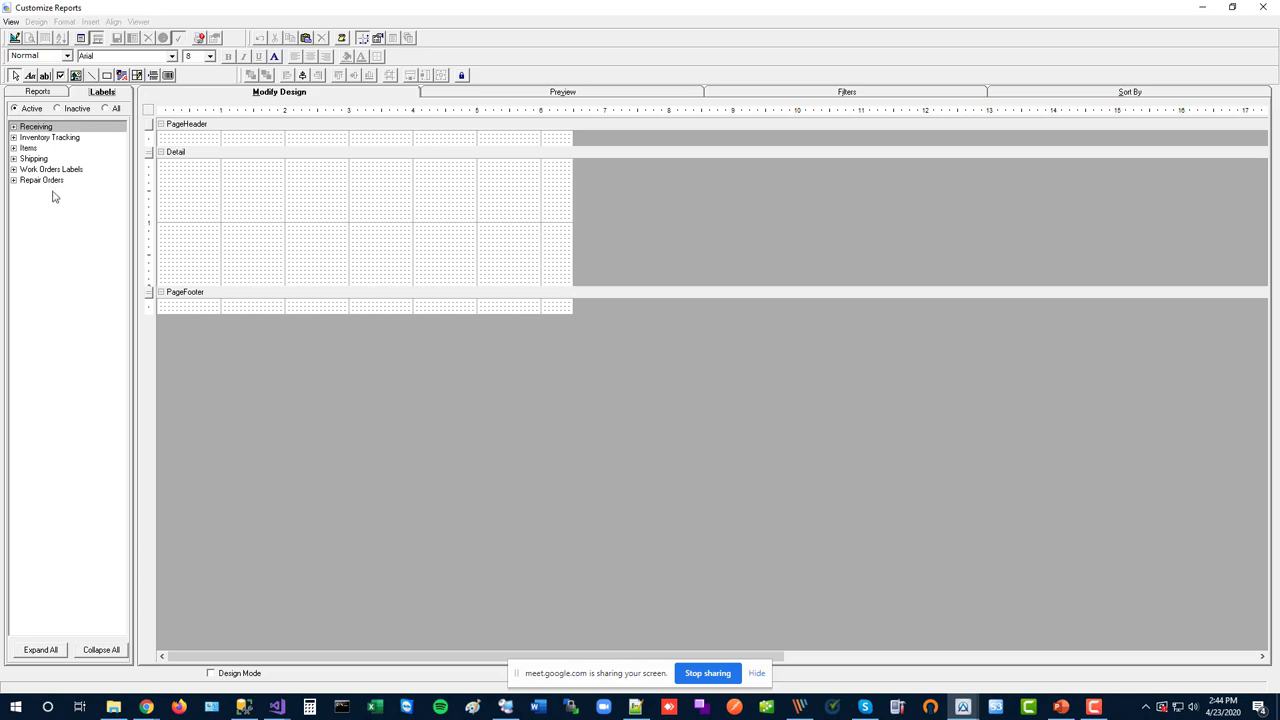
click(13, 159)
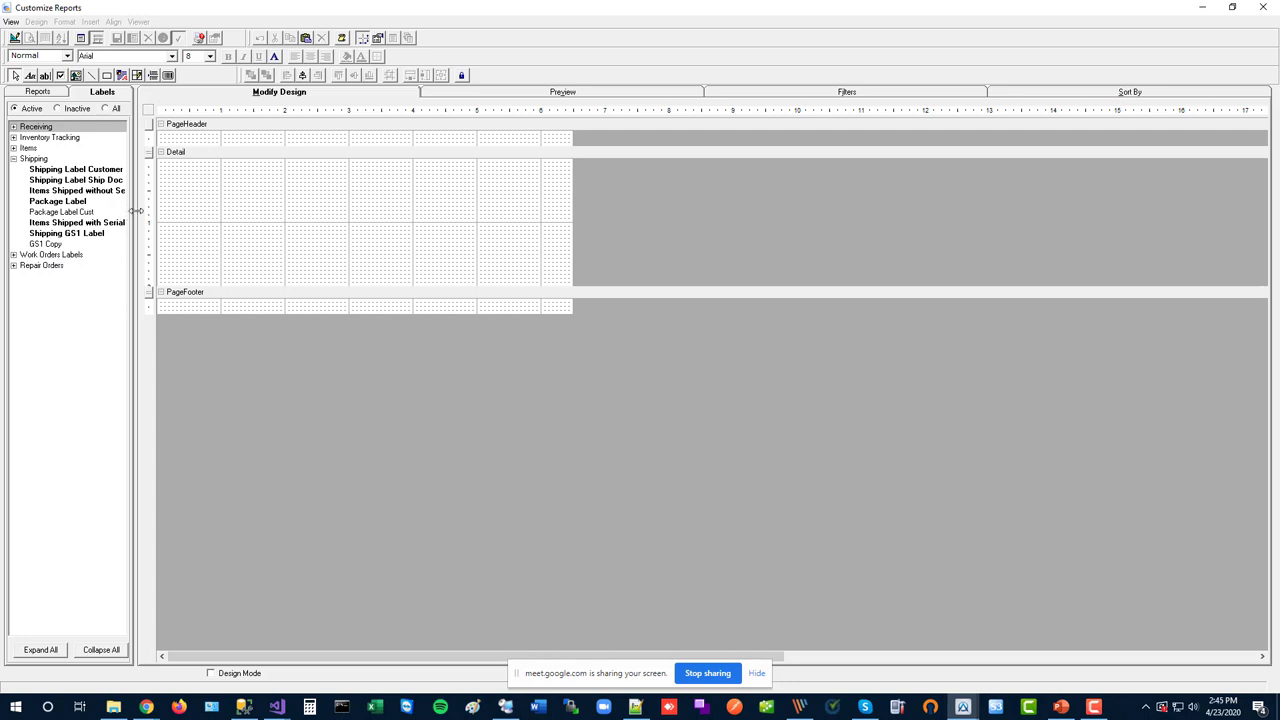
Widen the label list, and switch to the All Orders main window to list the printable forms for the open Ship Doc
drag(136, 216, 232, 209)
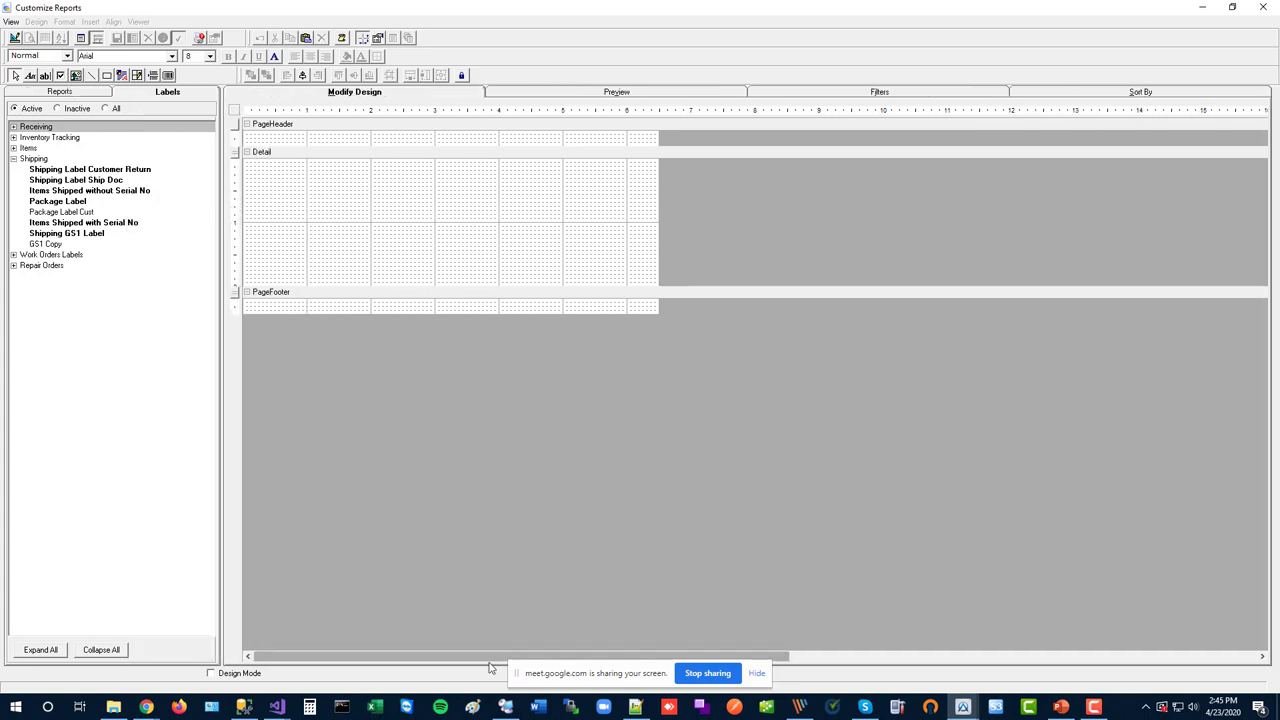
click(960, 700)
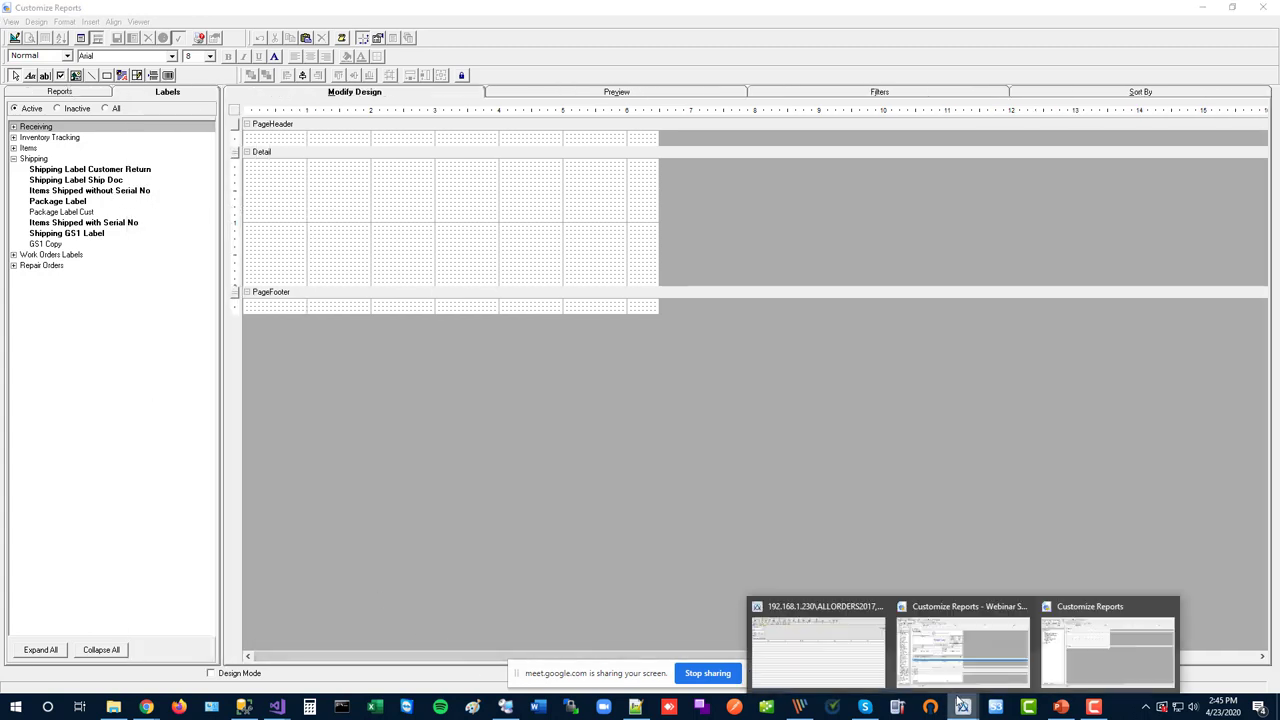
click(830, 645)
click(302, 80)
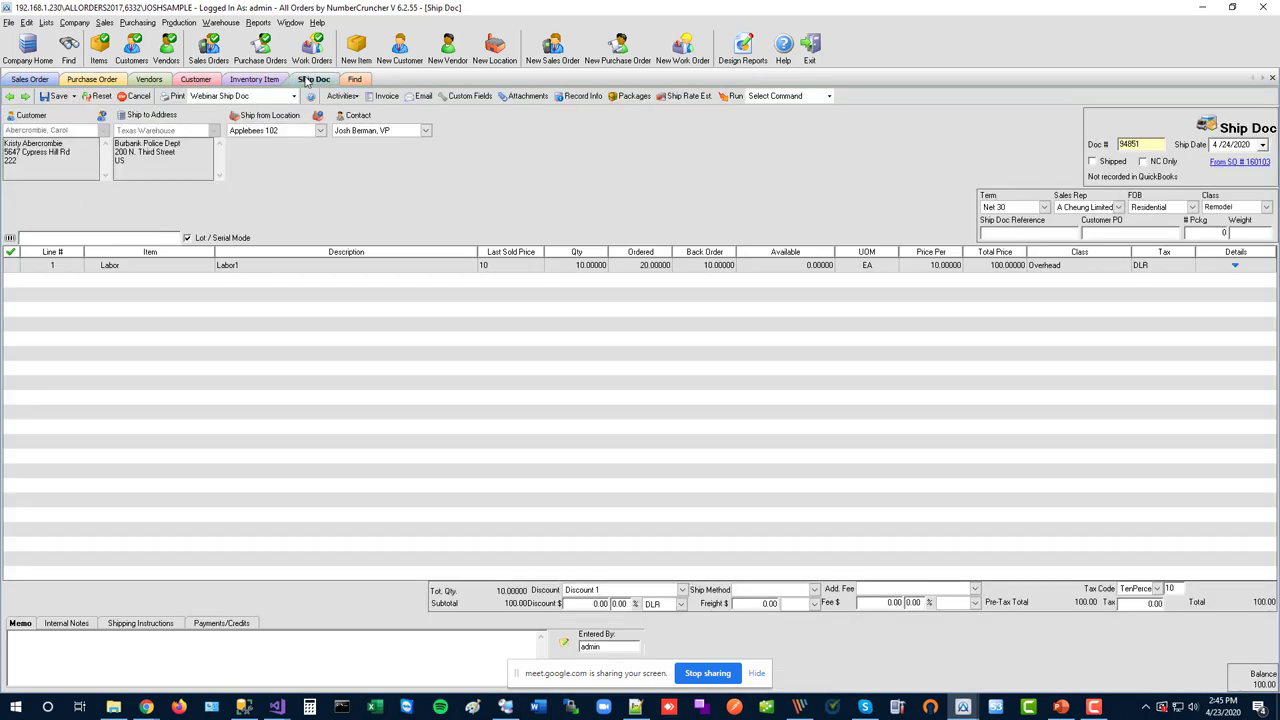
click(296, 96)
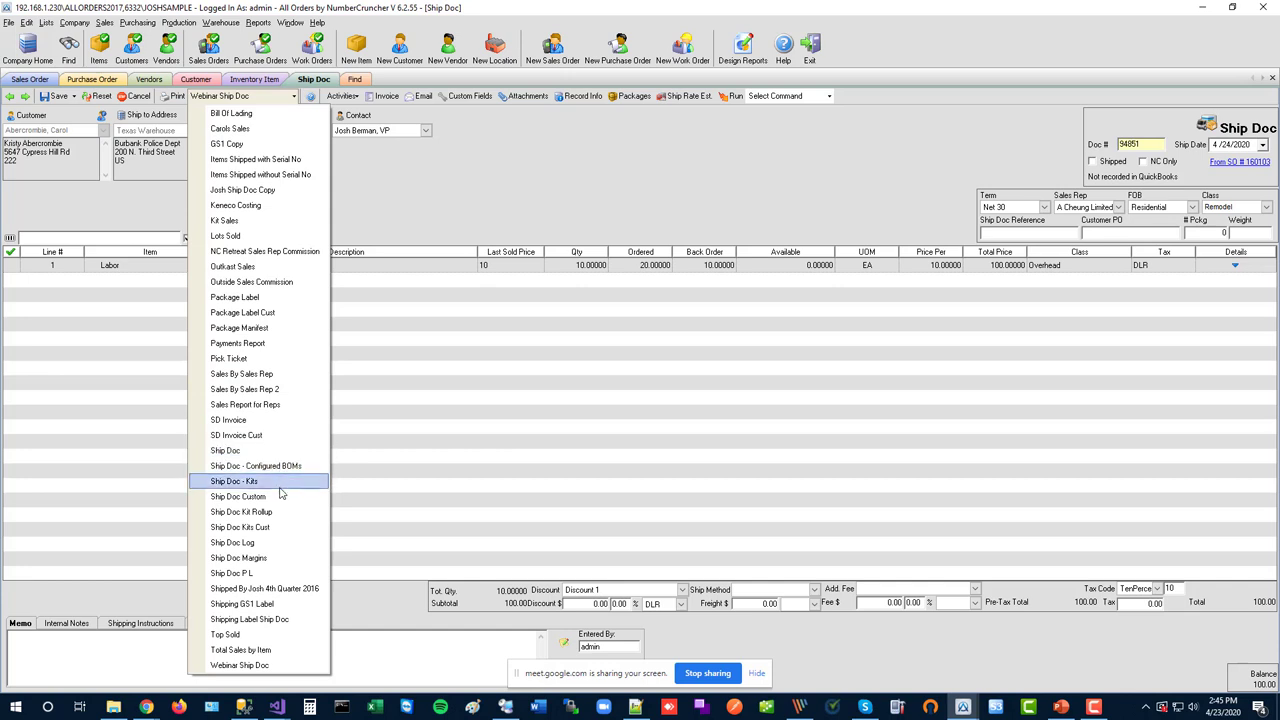
Return to the Customize Reports labels window and open the Shipping Label Ship Doc design
click(977, 708)
click(1085, 647)
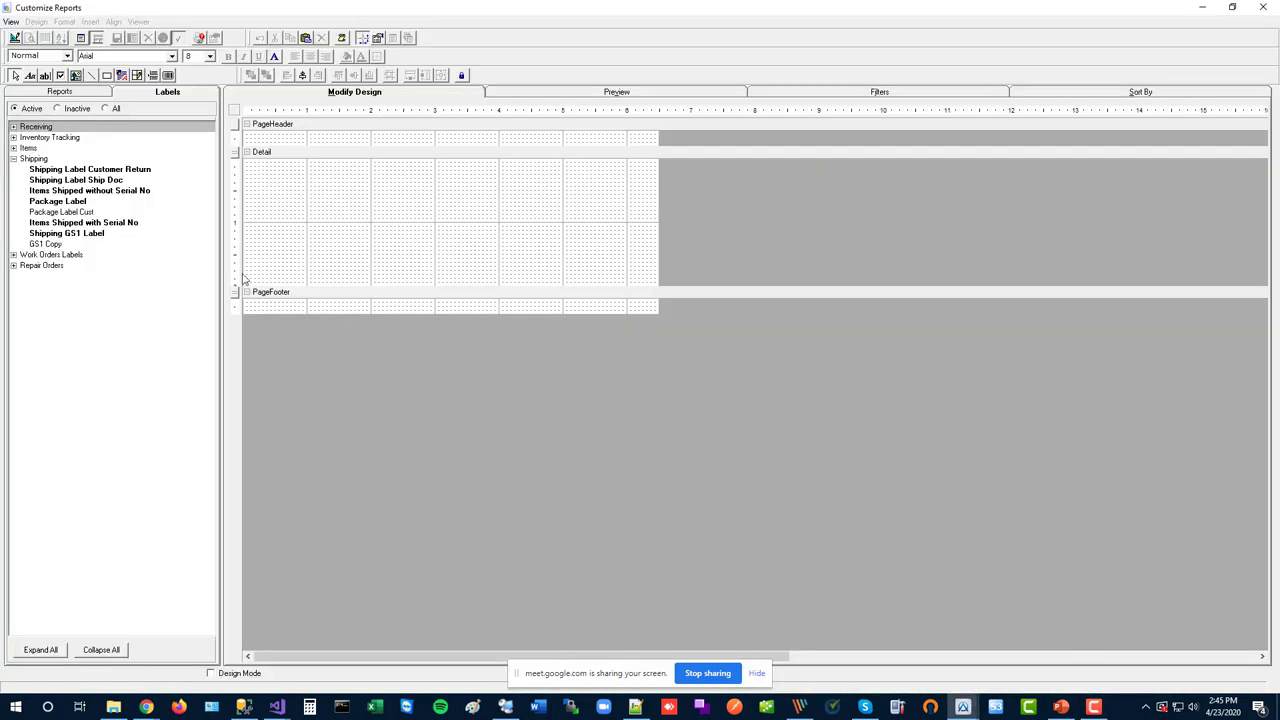
click(94, 180)
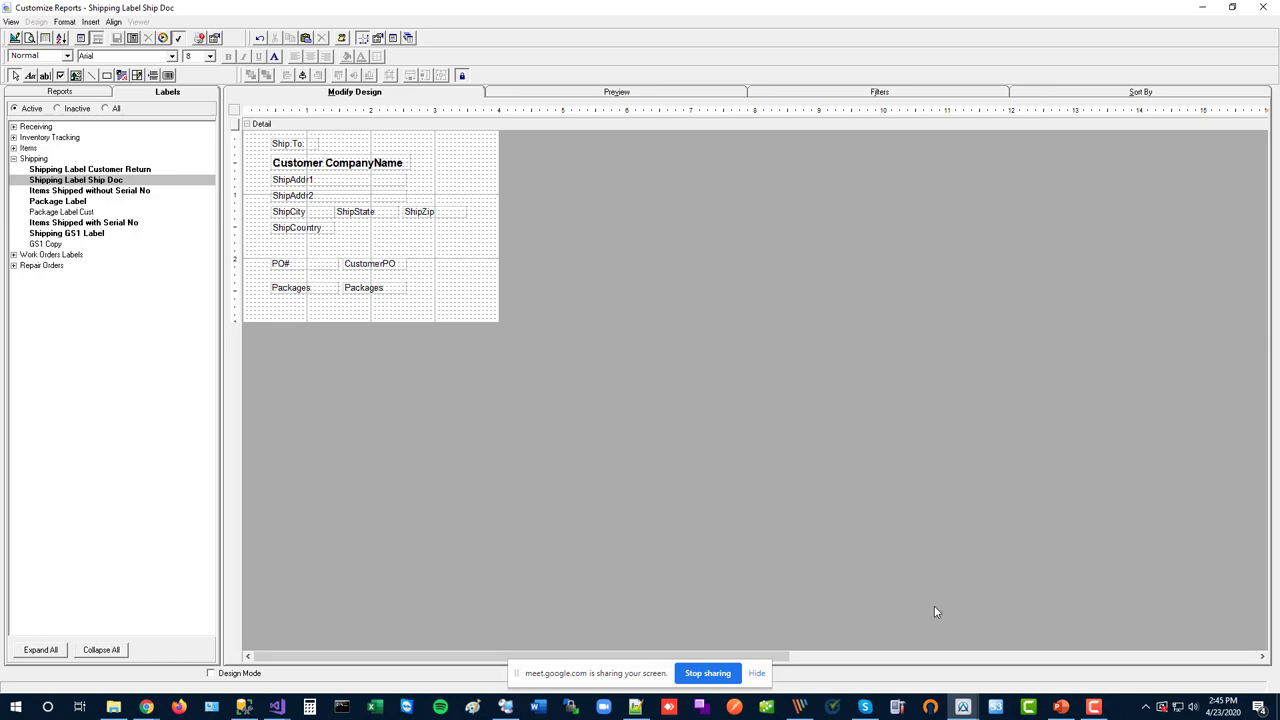
Switch to the All Orders main window, view the Ship Doc's Packaging Manifest, and close it
mouse_move(963, 706)
click(868, 670)
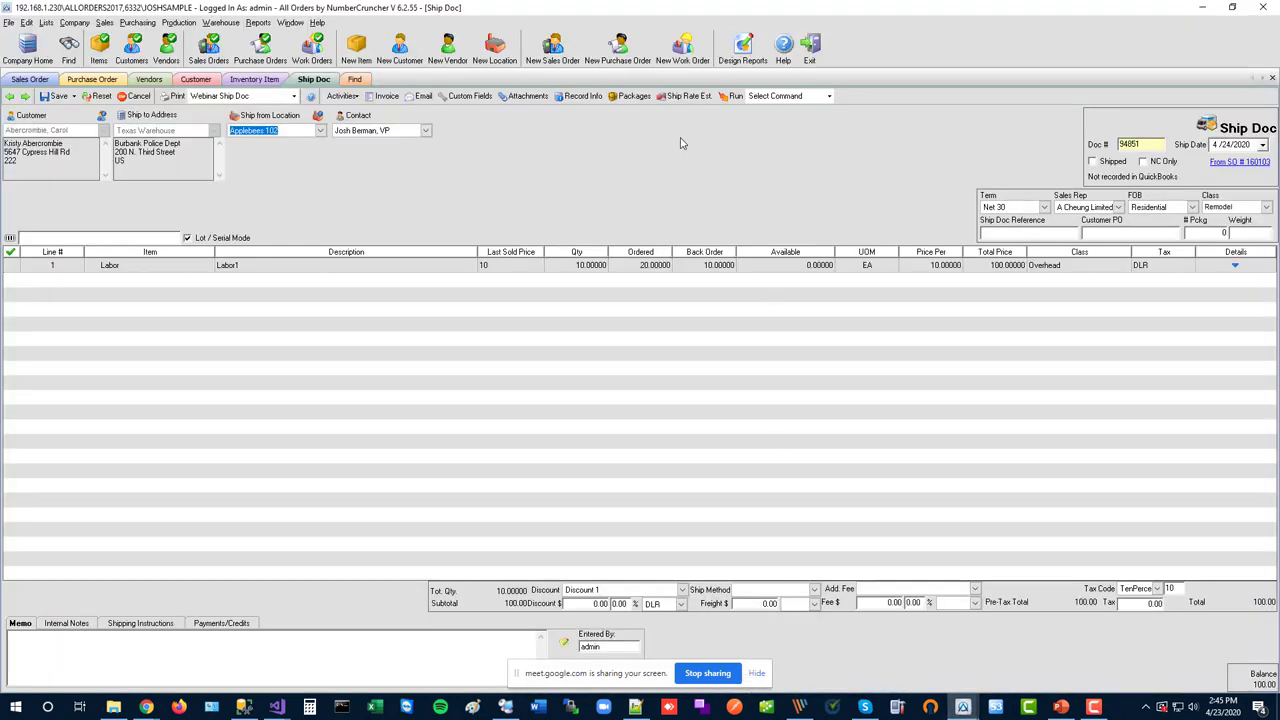
click(621, 100)
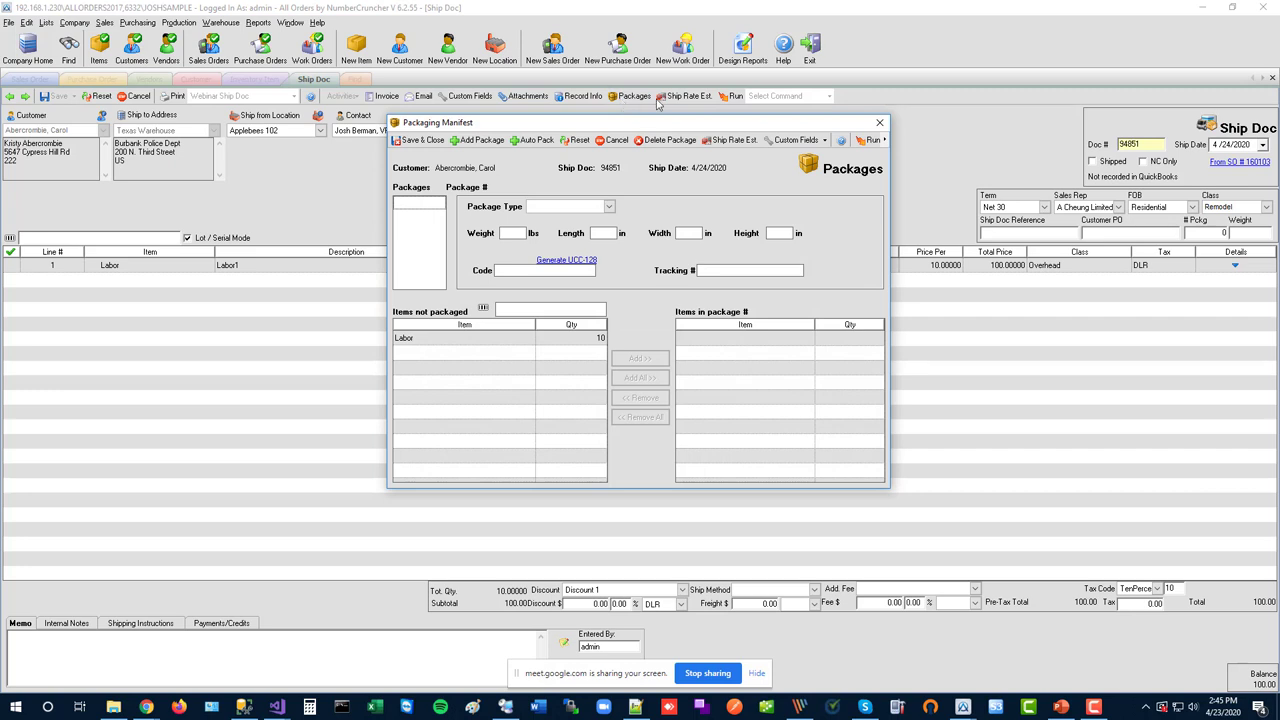
click(879, 124)
View the Package Label and Items Shipped without Serial No designs in Customize Reports, and close that window
mouse_move(962, 706)
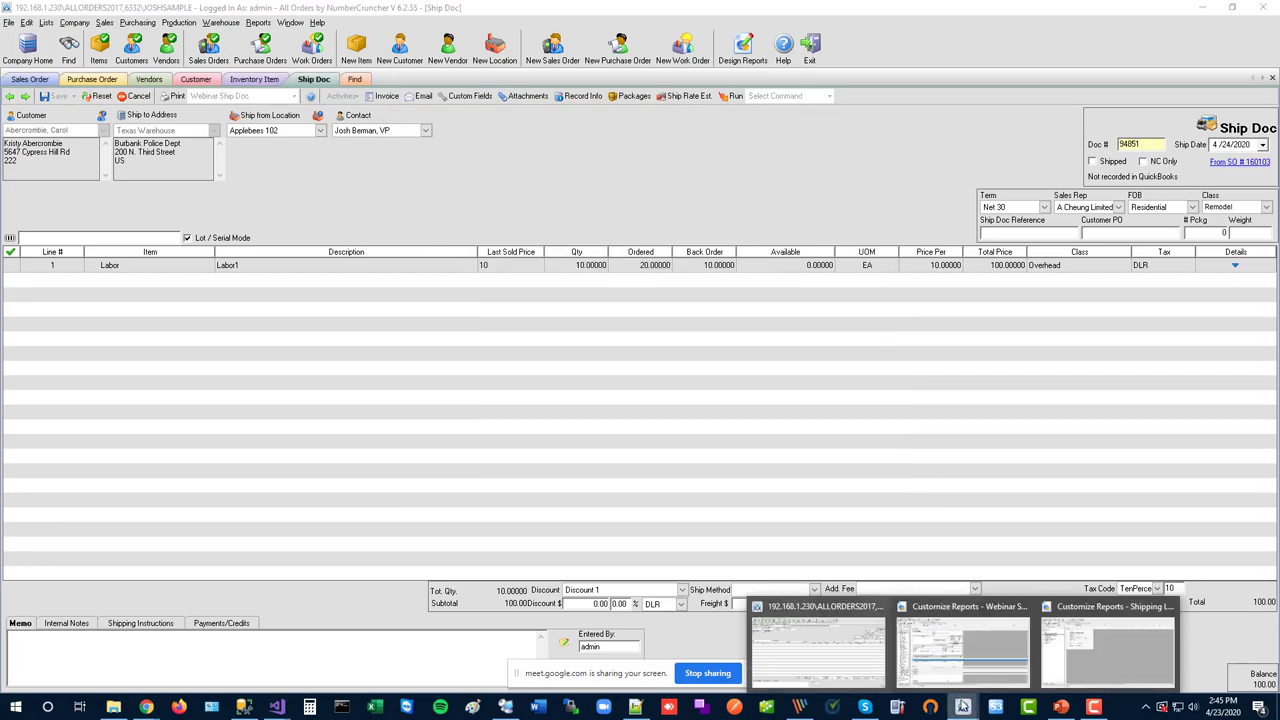
click(1060, 655)
click(79, 201)
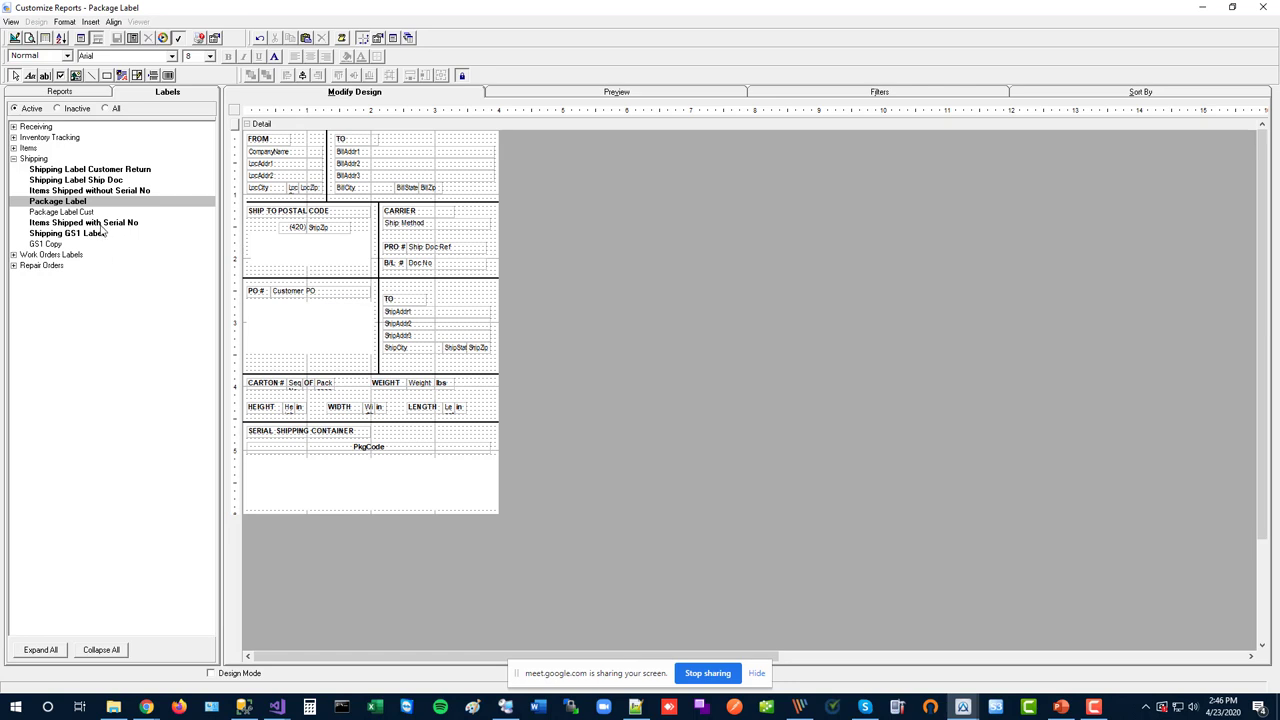
click(114, 192)
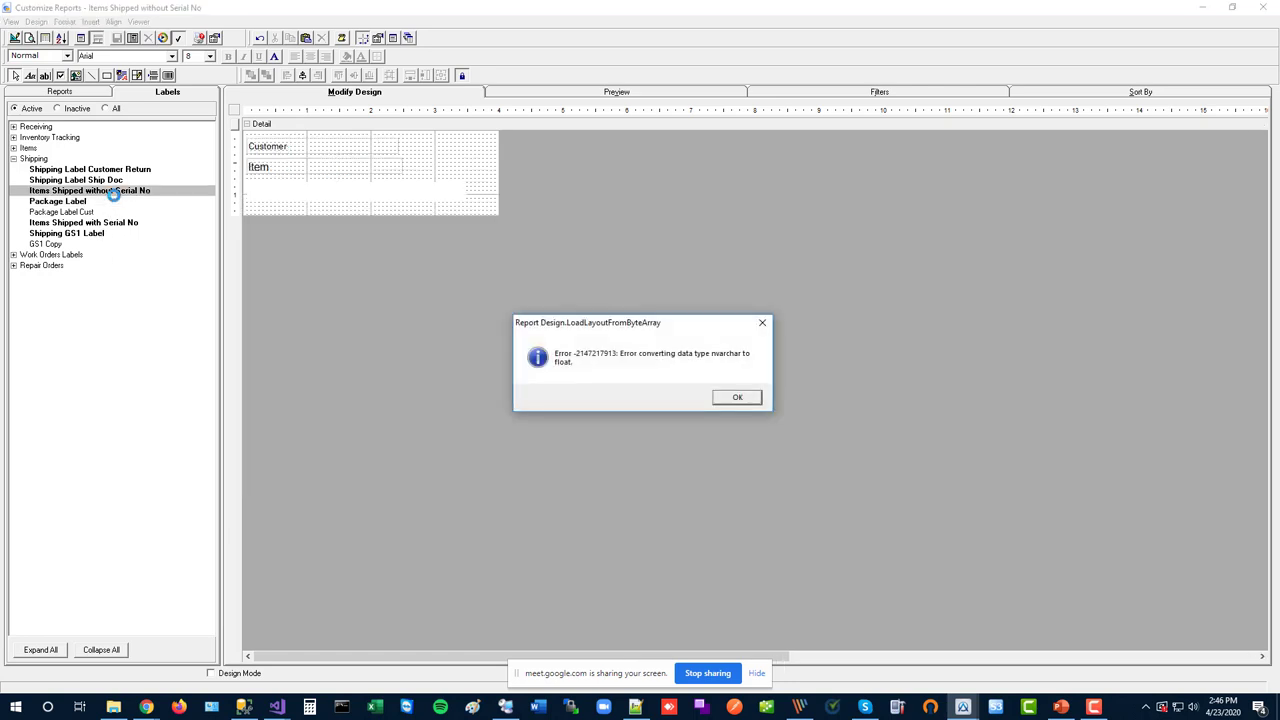
click(724, 398)
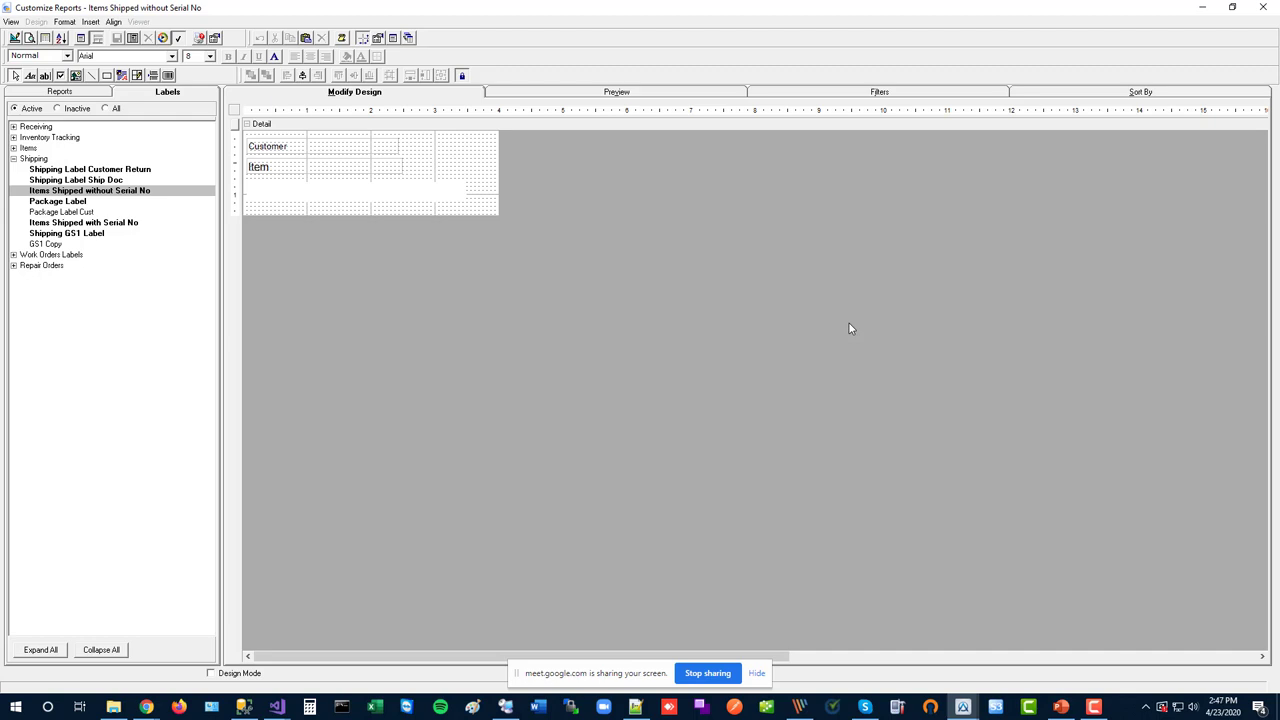
click(1262, 7)
Open the NumberCruncher.com website from the Help options and go to the All Orders Version 6.2.55 software update page
click(317, 23)
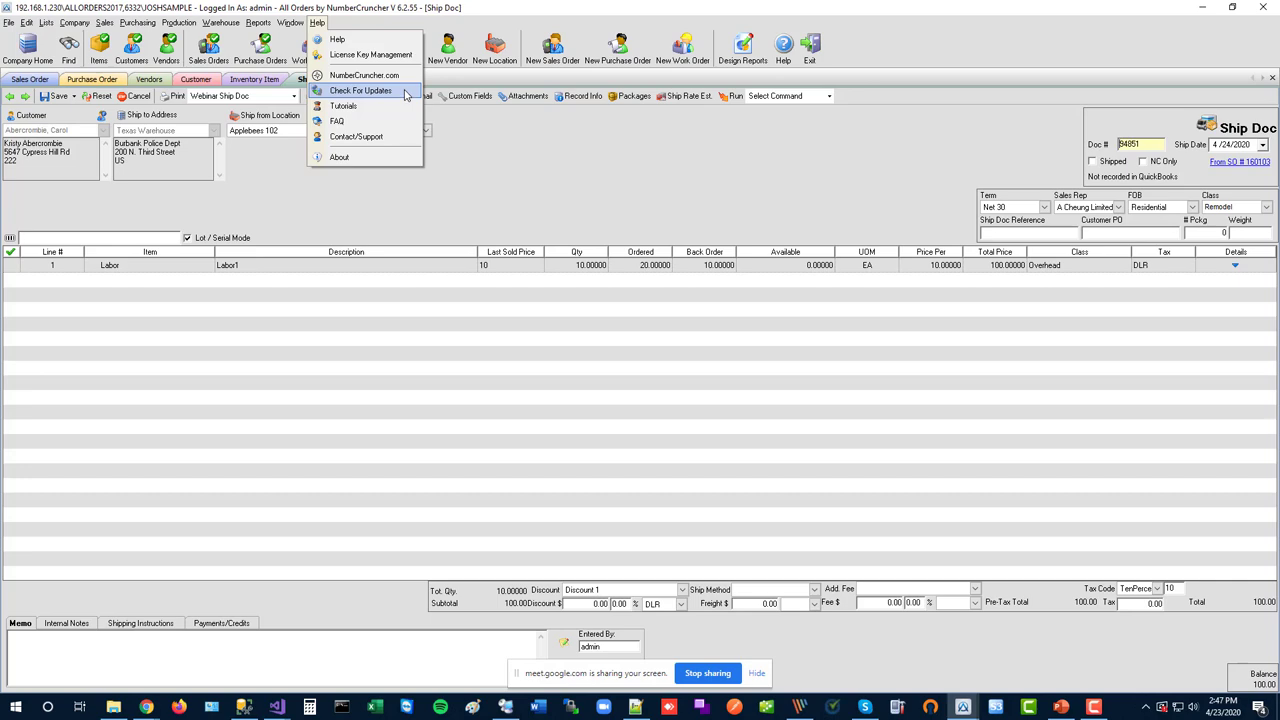
click(400, 78)
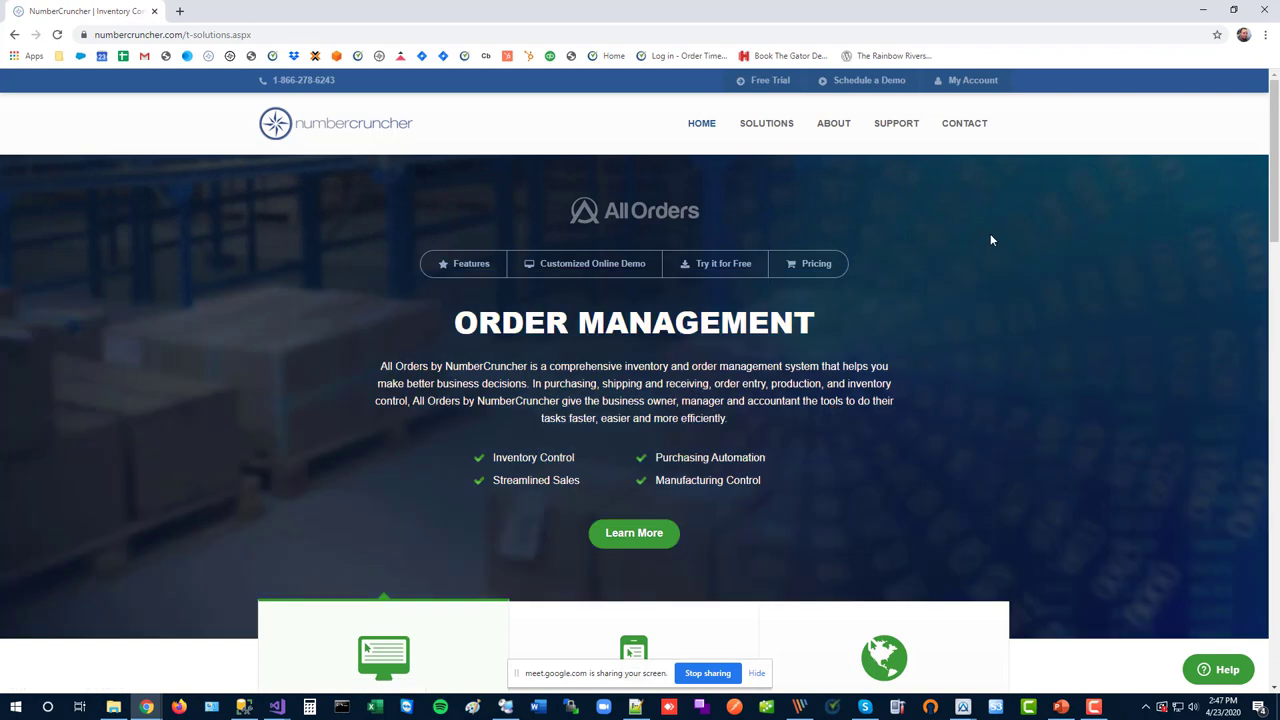
click(903, 131)
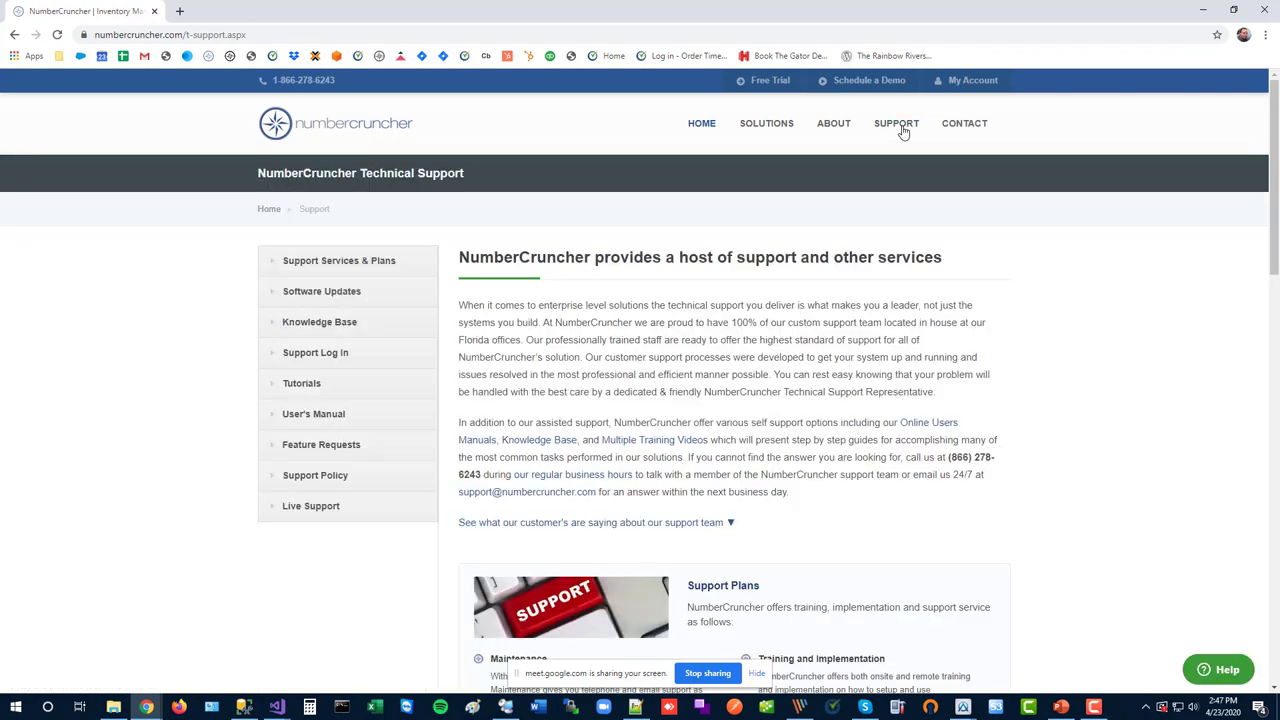
click(328, 294)
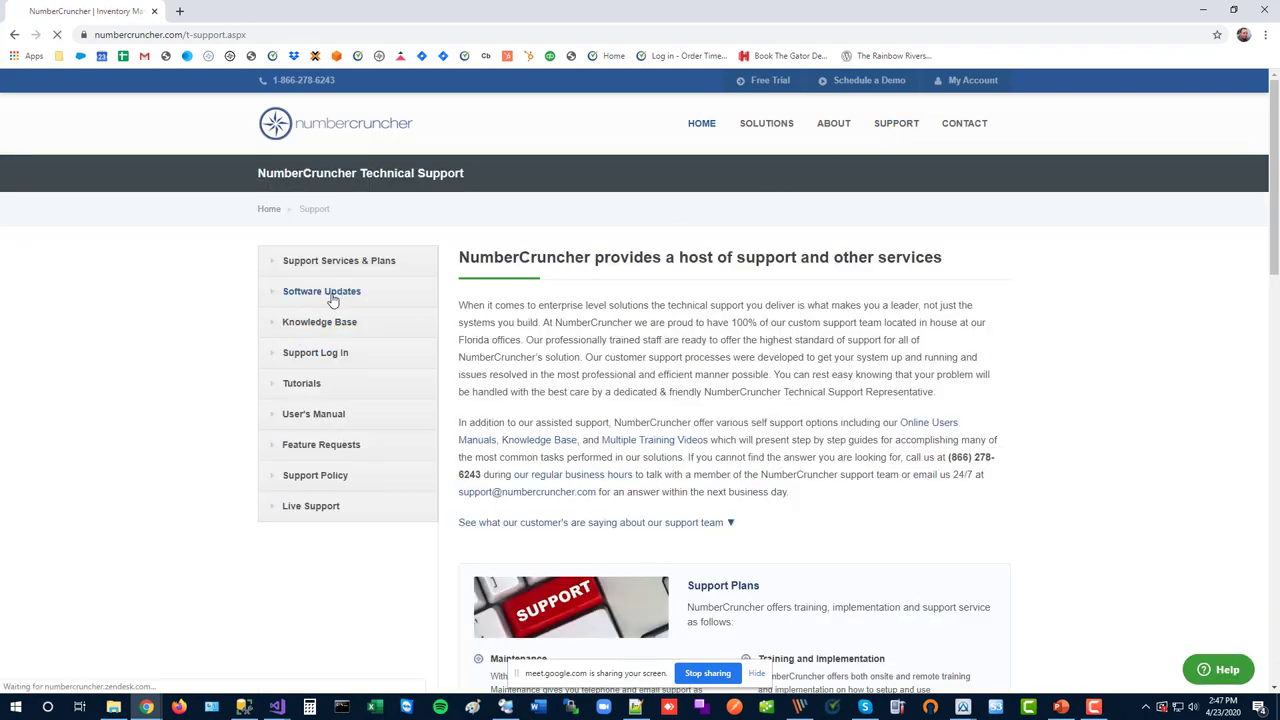
click(520, 359)
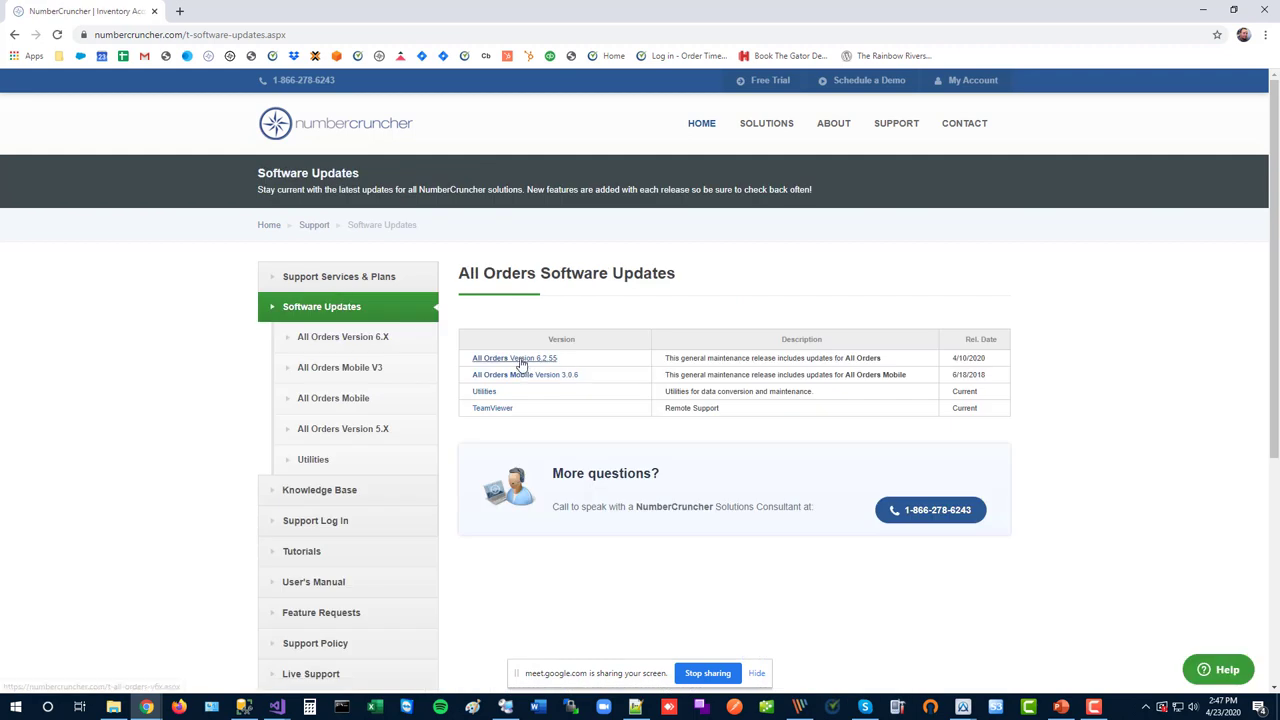
Highlight the Version 6.2.55 heading and its known issues line, and close the browser window
scroll(703, 414, down, 1)
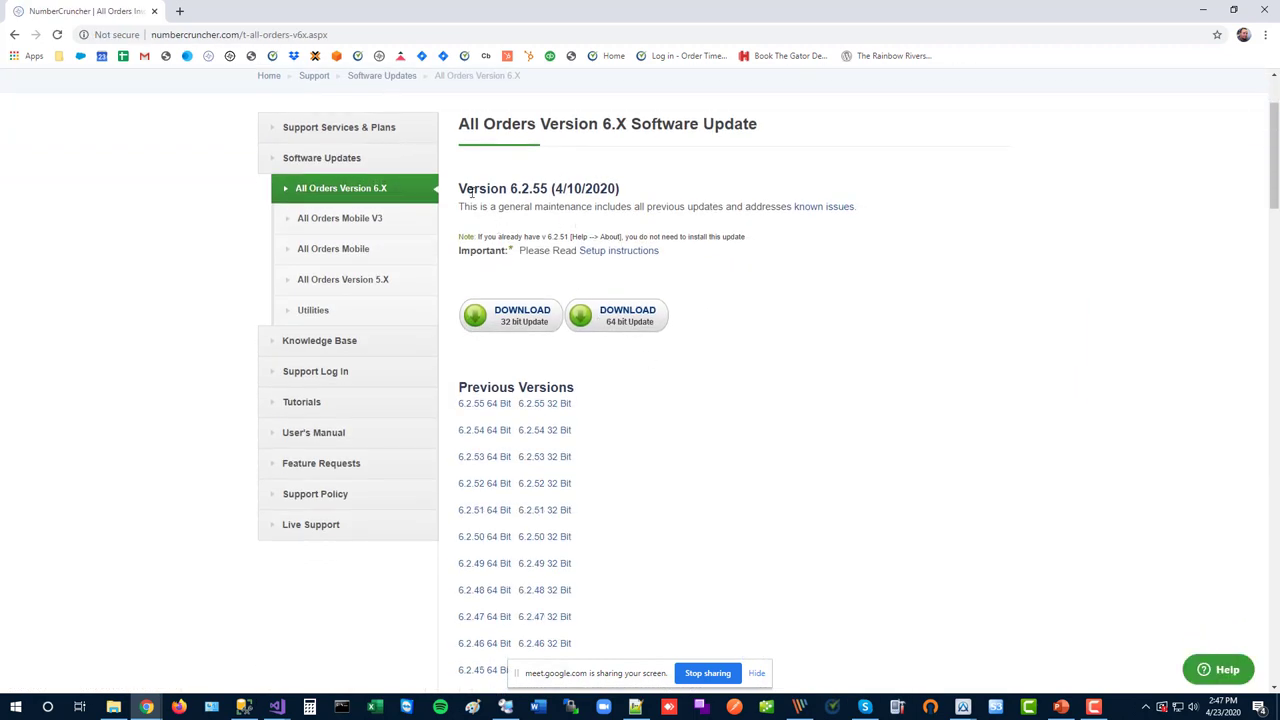
drag(478, 190, 858, 206)
click(789, 347)
click(1265, 13)
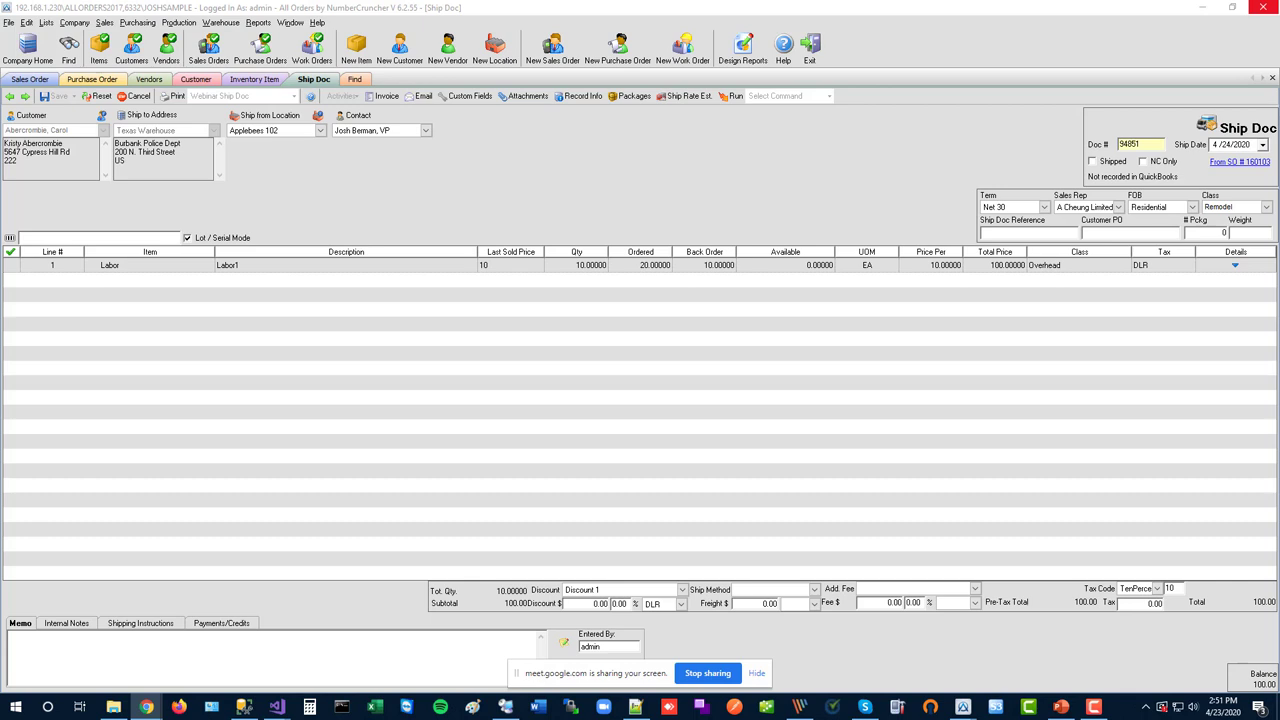
Open the company preferences for Shipping
click(86, 24)
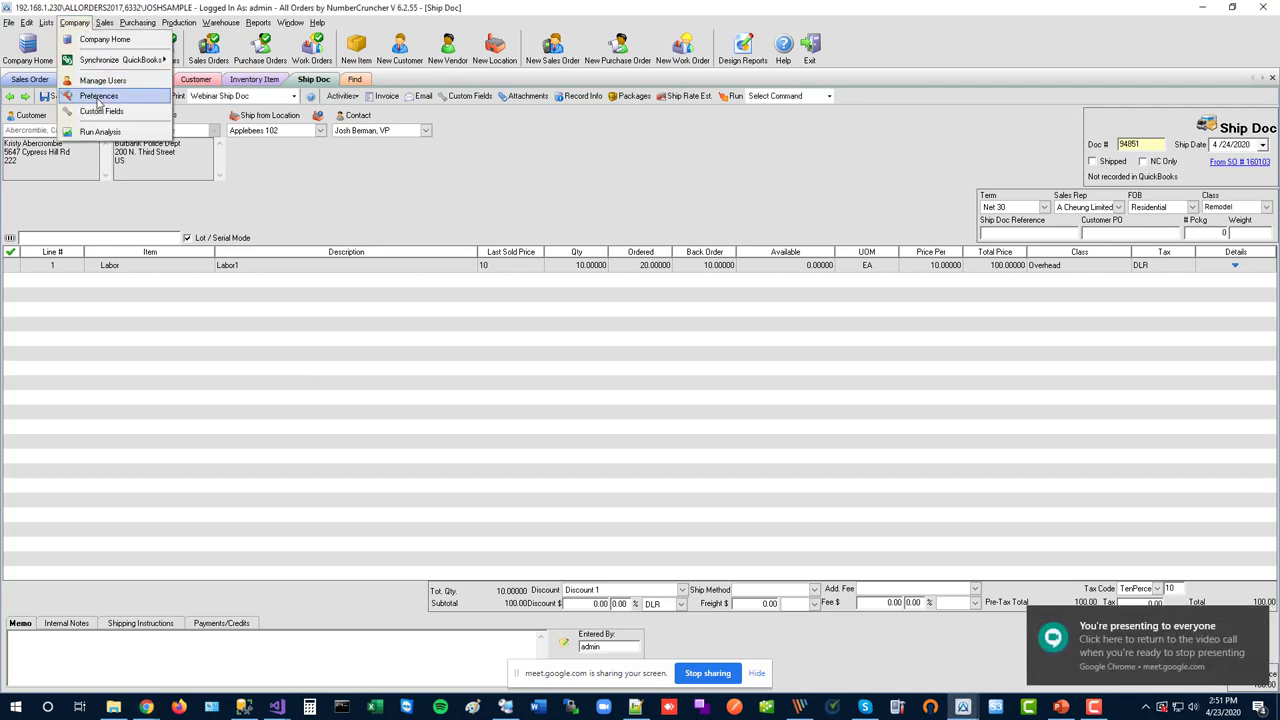
click(99, 97)
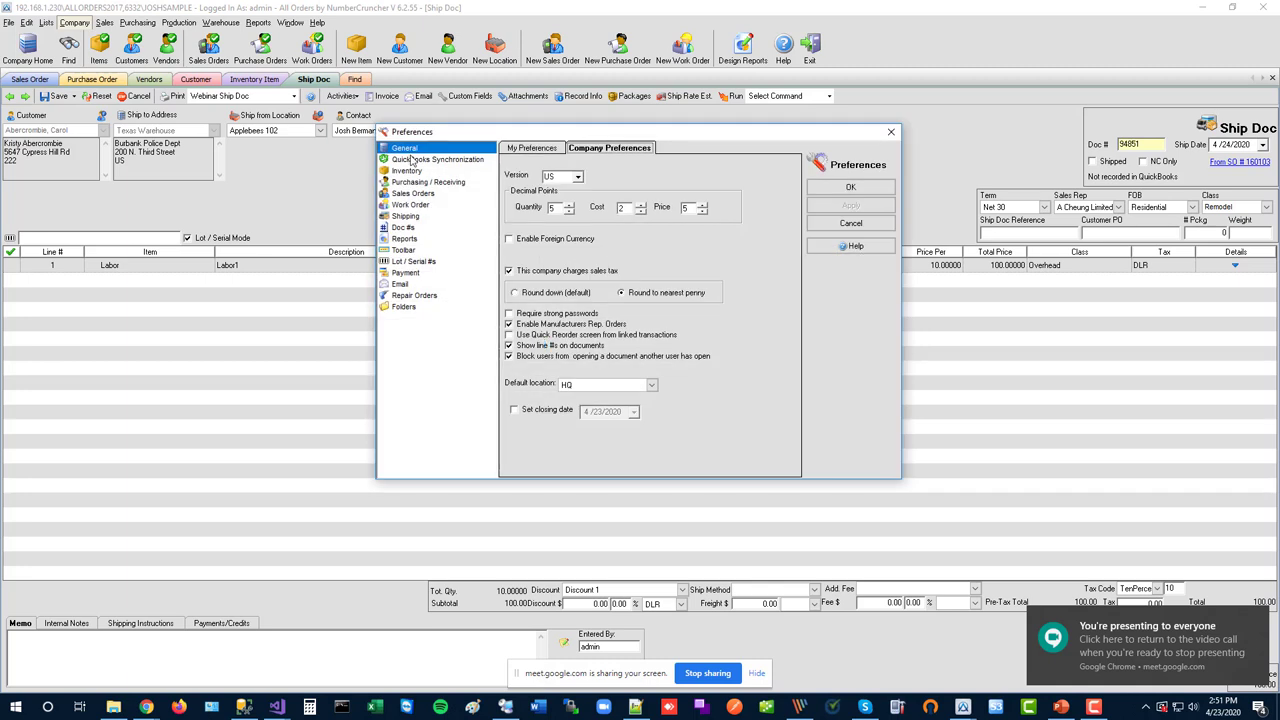
click(415, 218)
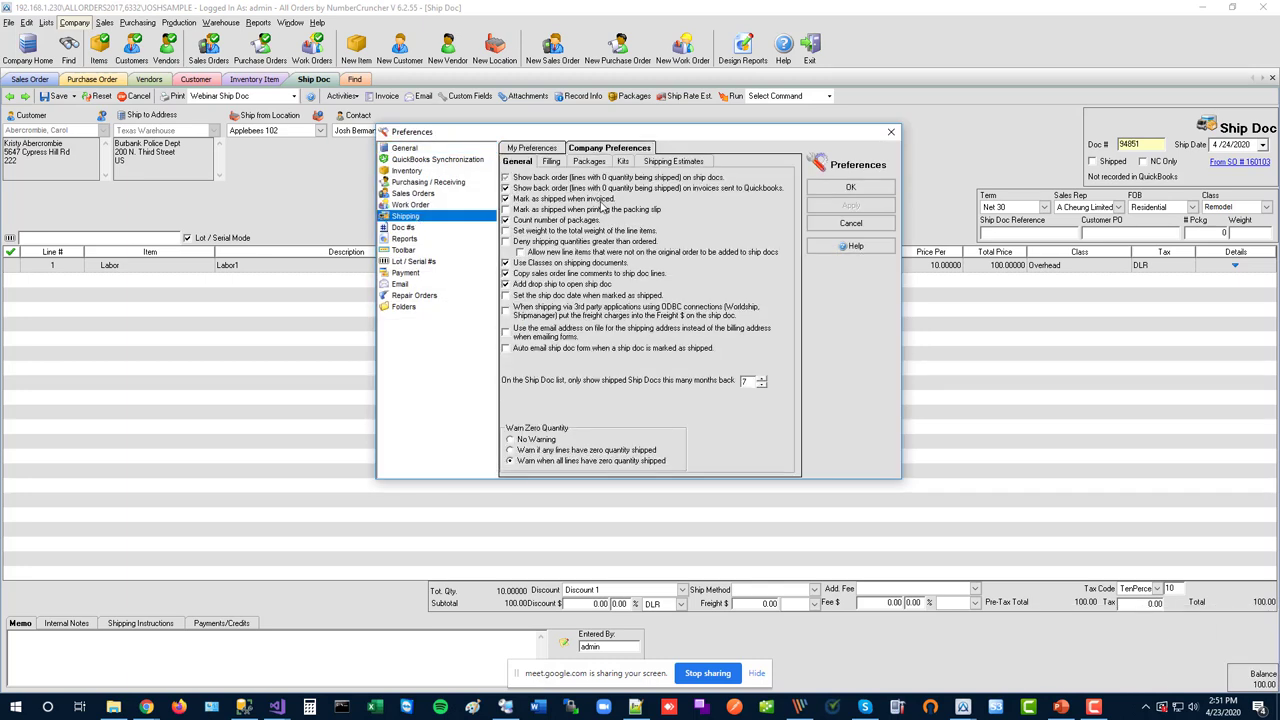
Try the back-order display options for ship docs and QuickBooks invoices, and close the preferences without saving
click(506, 178)
click(506, 178)
click(506, 188)
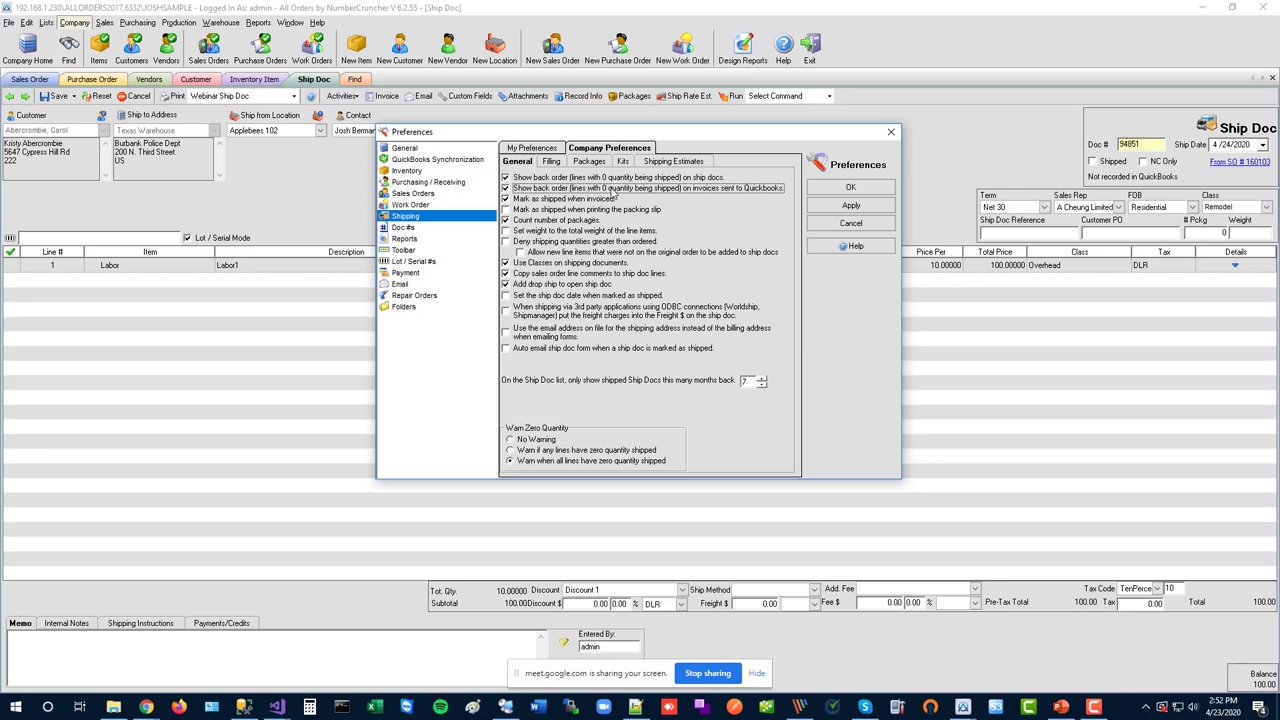
click(891, 132)
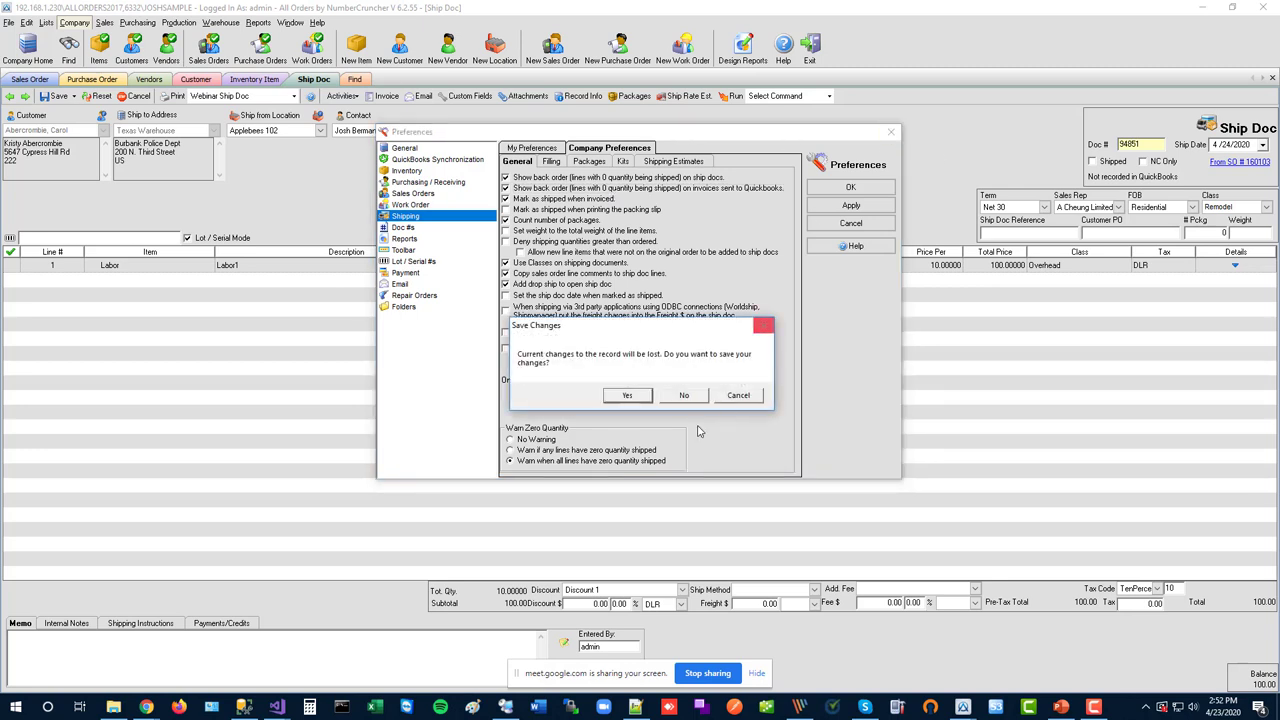
click(684, 395)
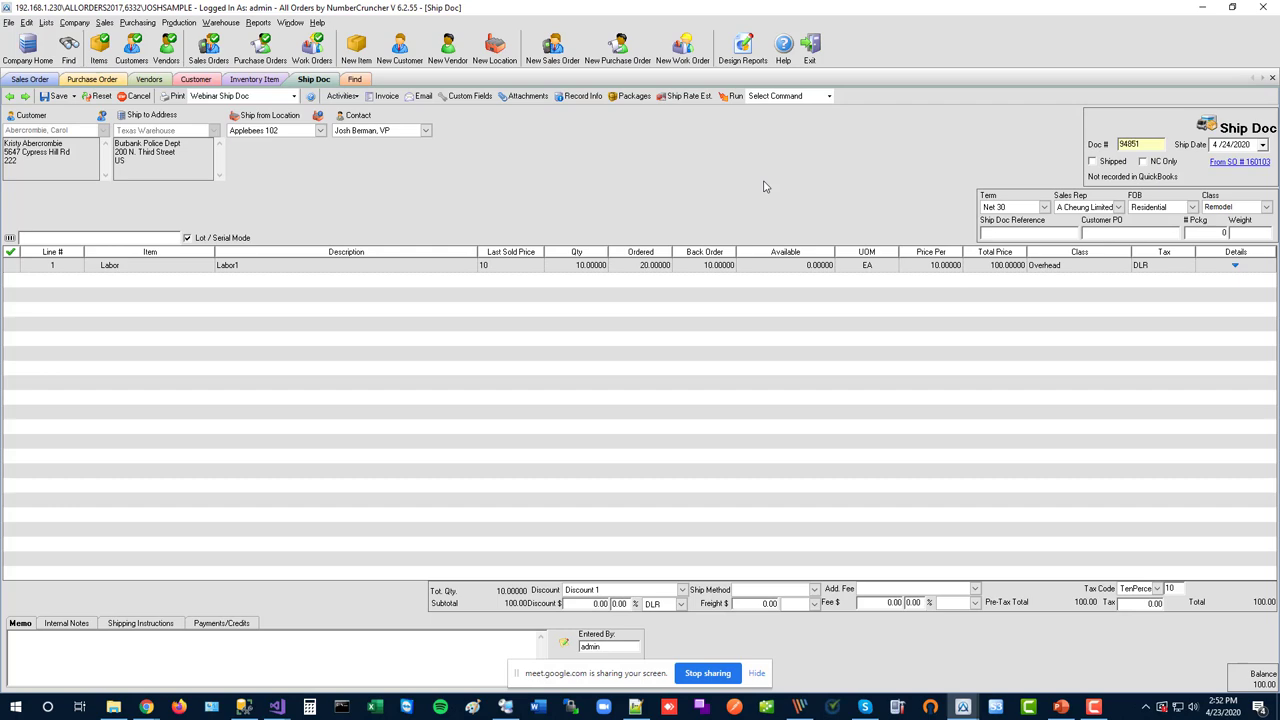
Return to the Webinar Ship Doc report design and display the properties of its FooterDocNo section
mouse_move(963, 706)
click(1020, 650)
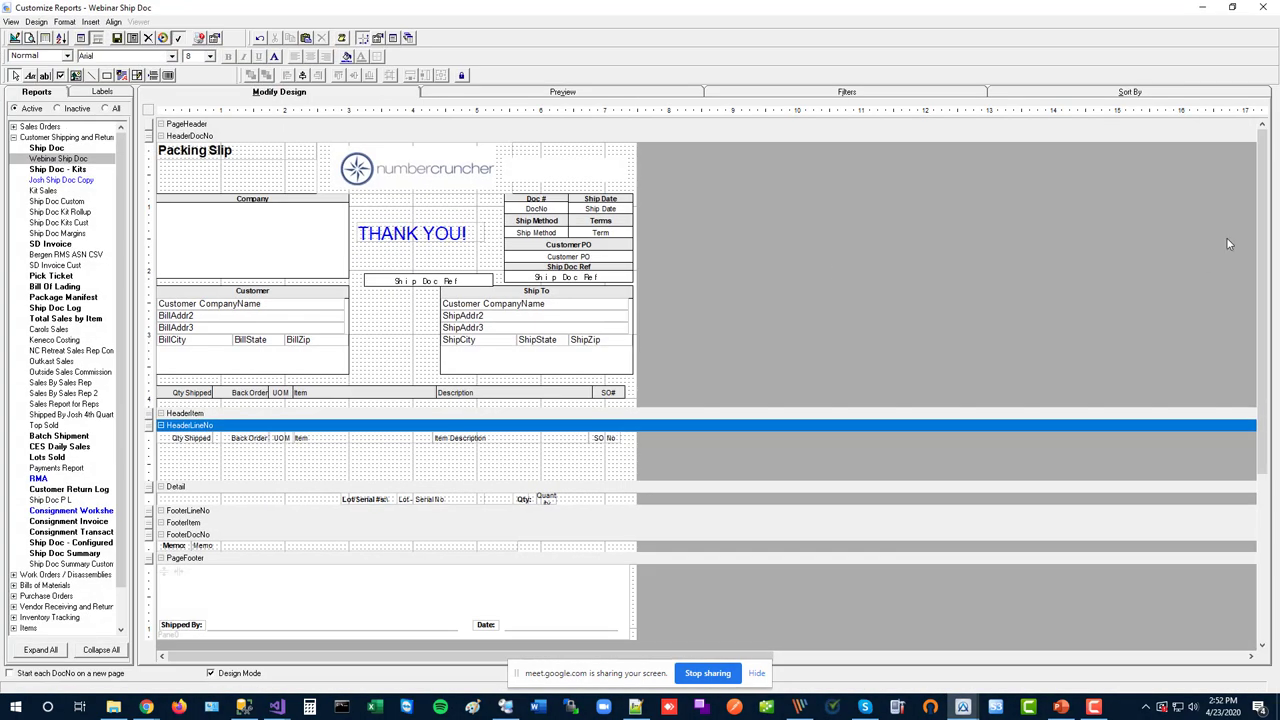
drag(1258, 235, 1260, 265)
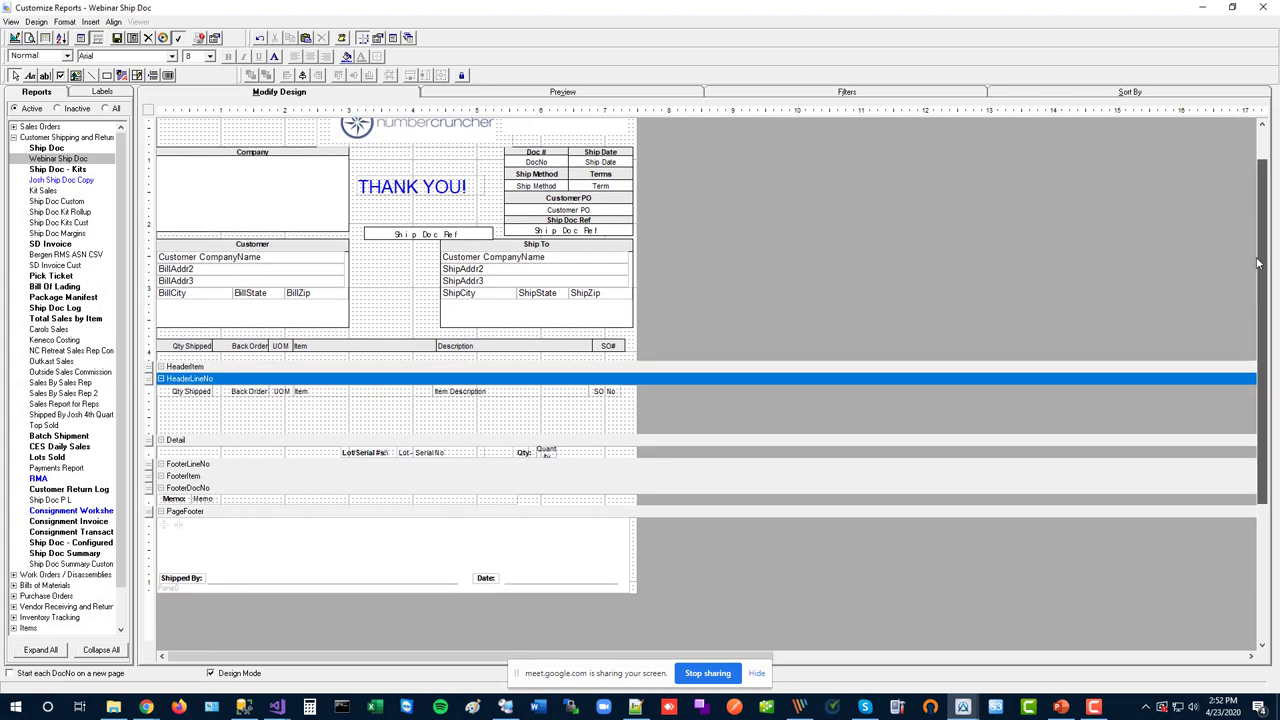
click(199, 513)
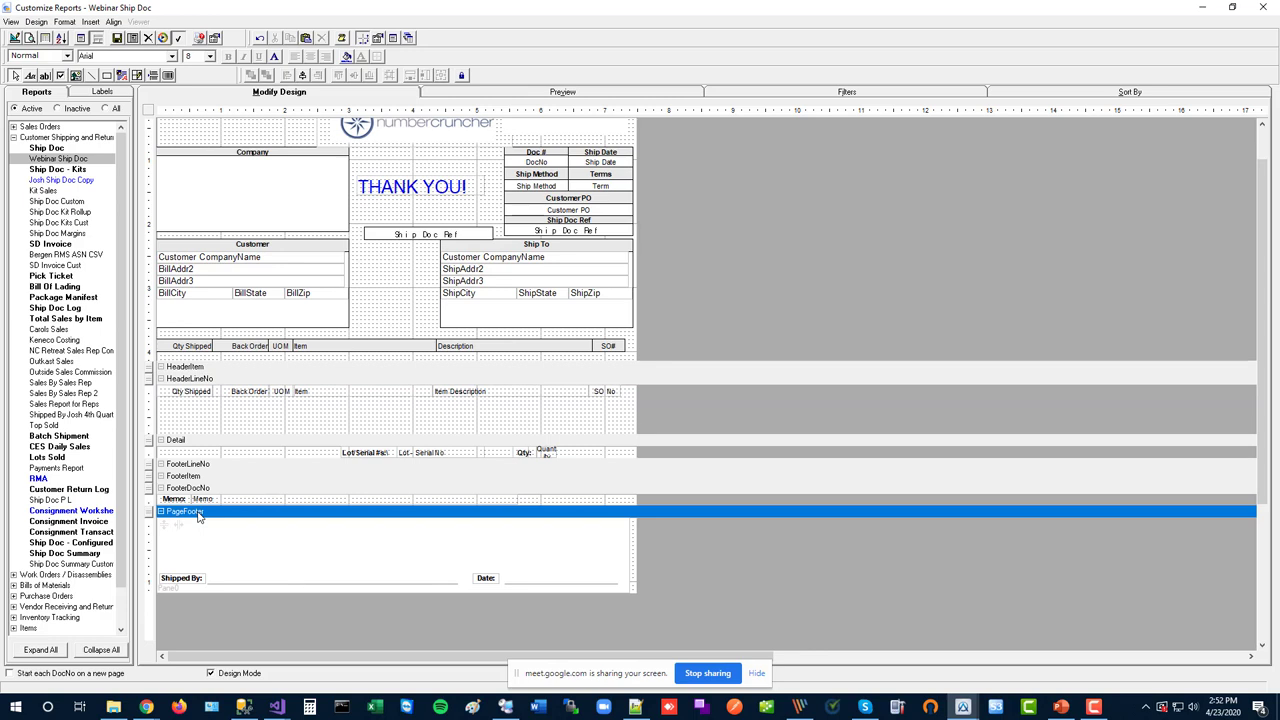
click(226, 490)
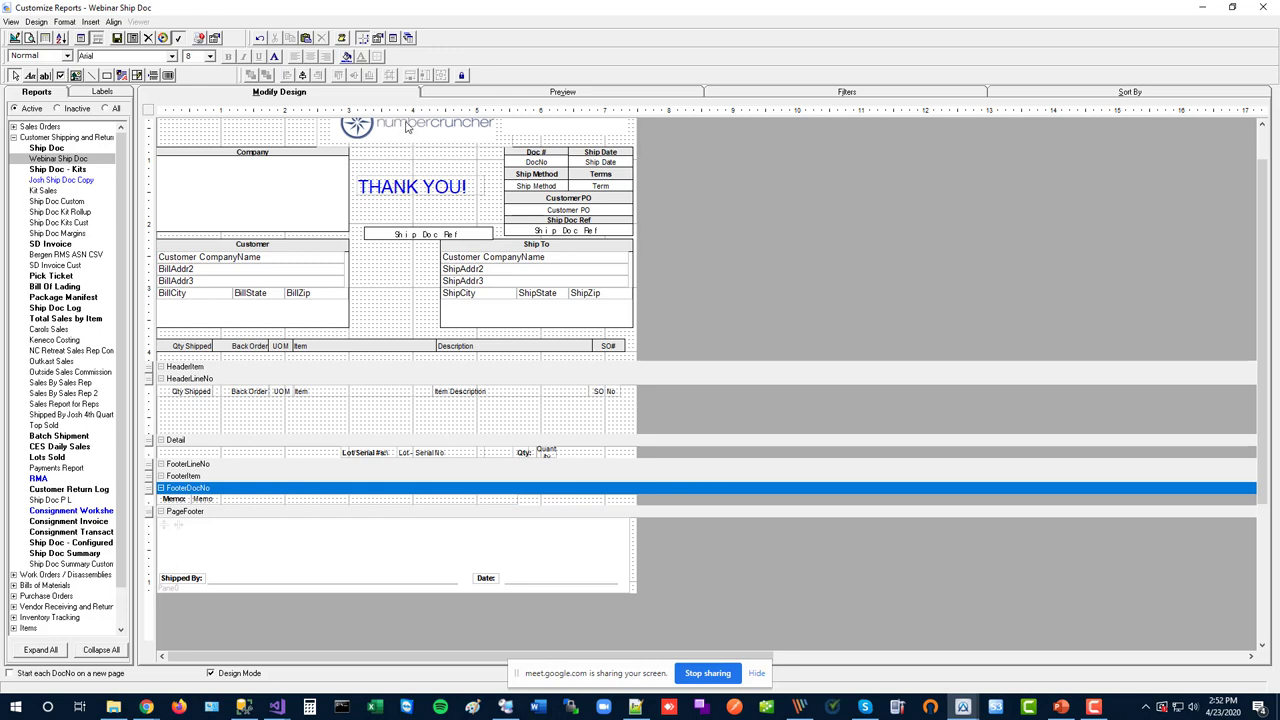
click(379, 39)
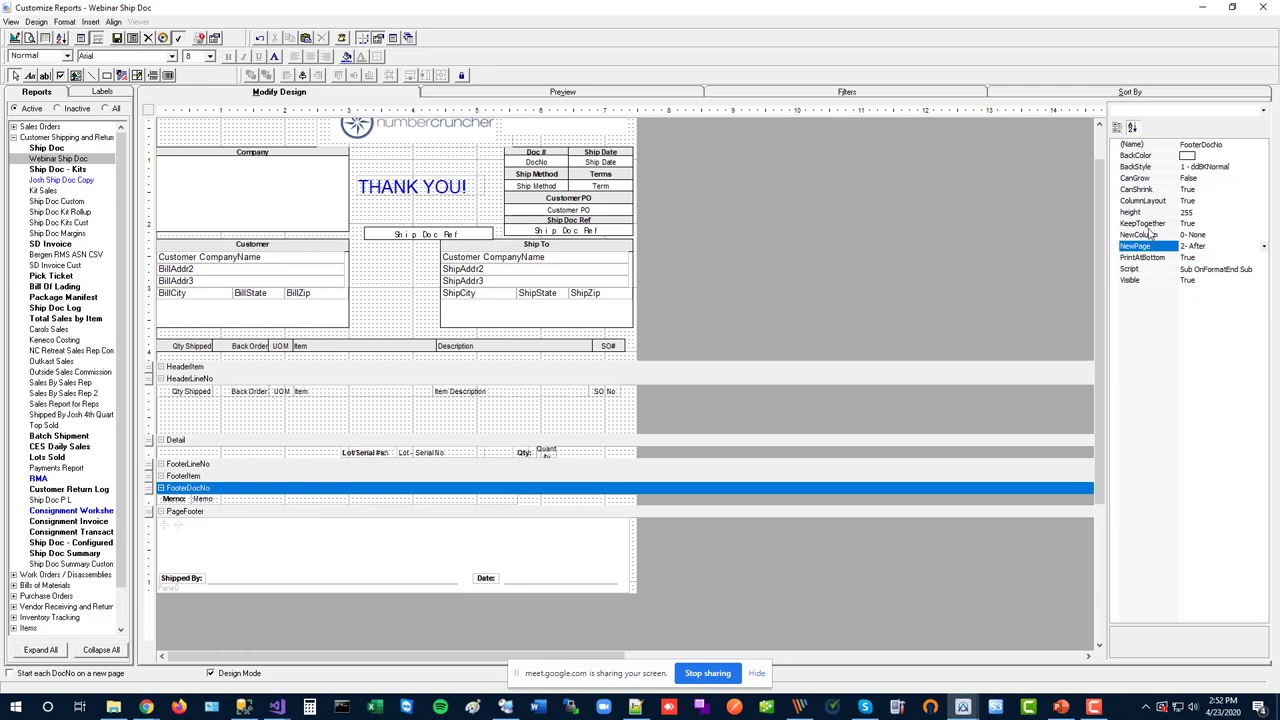
Set the FooterDocNo section's PrintAtBottom to False, restore it to True, and select the NewPage property
click(1151, 261)
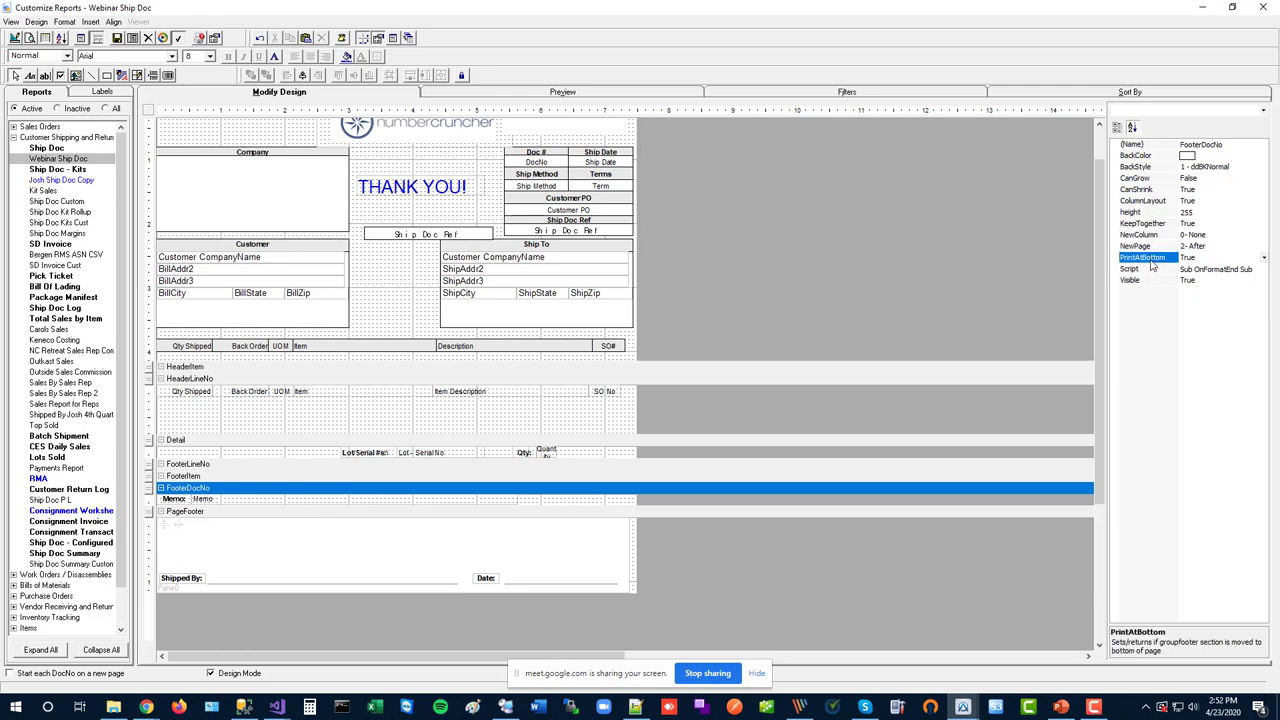
click(1264, 258)
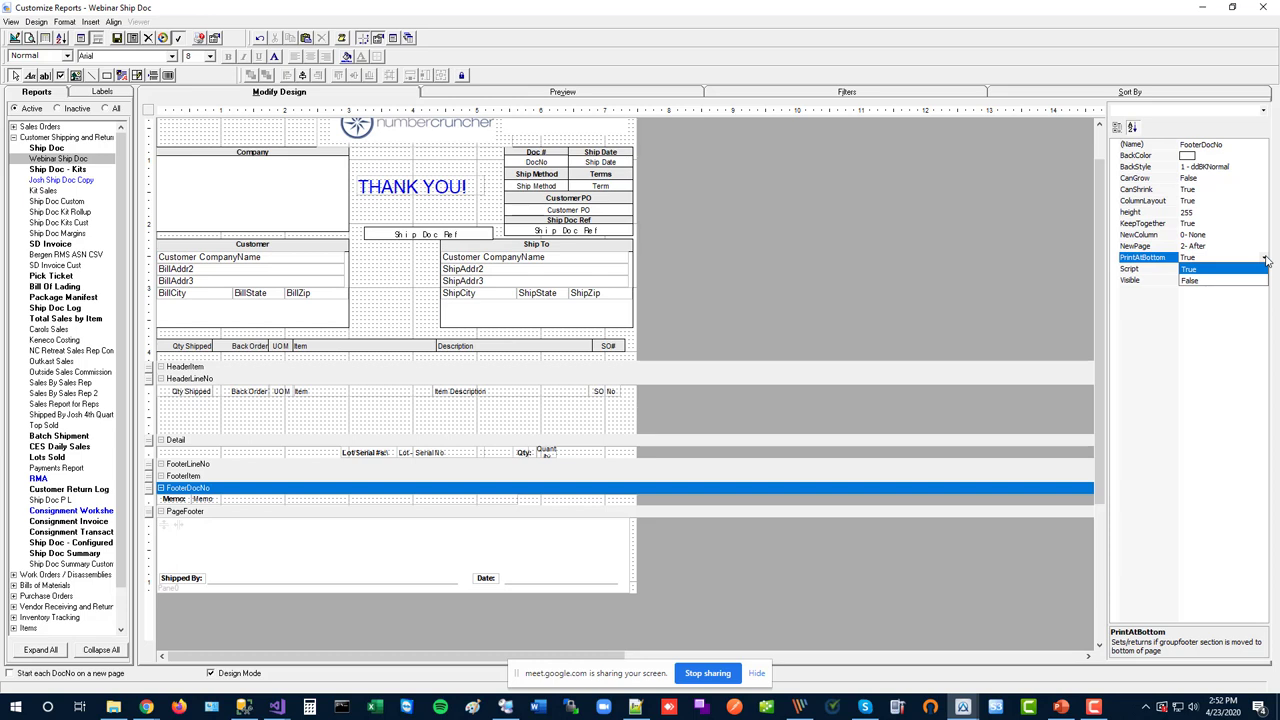
click(1192, 281)
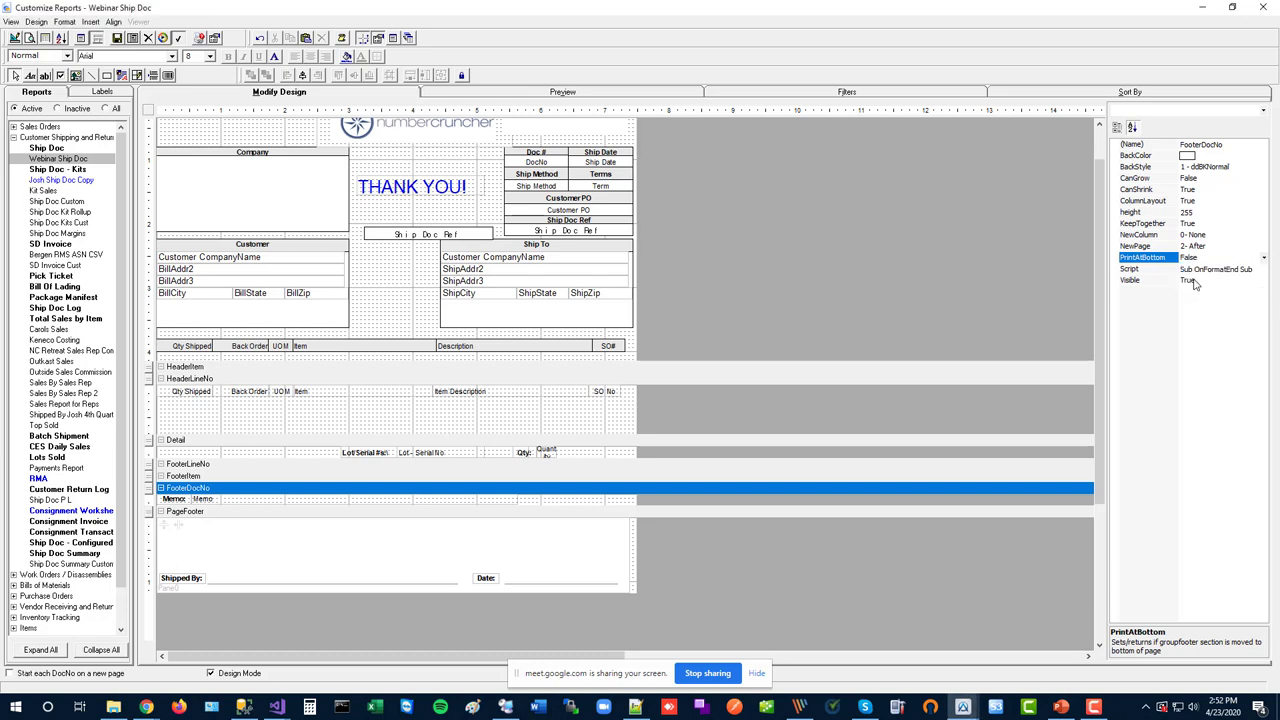
click(1265, 258)
click(1245, 270)
click(1160, 247)
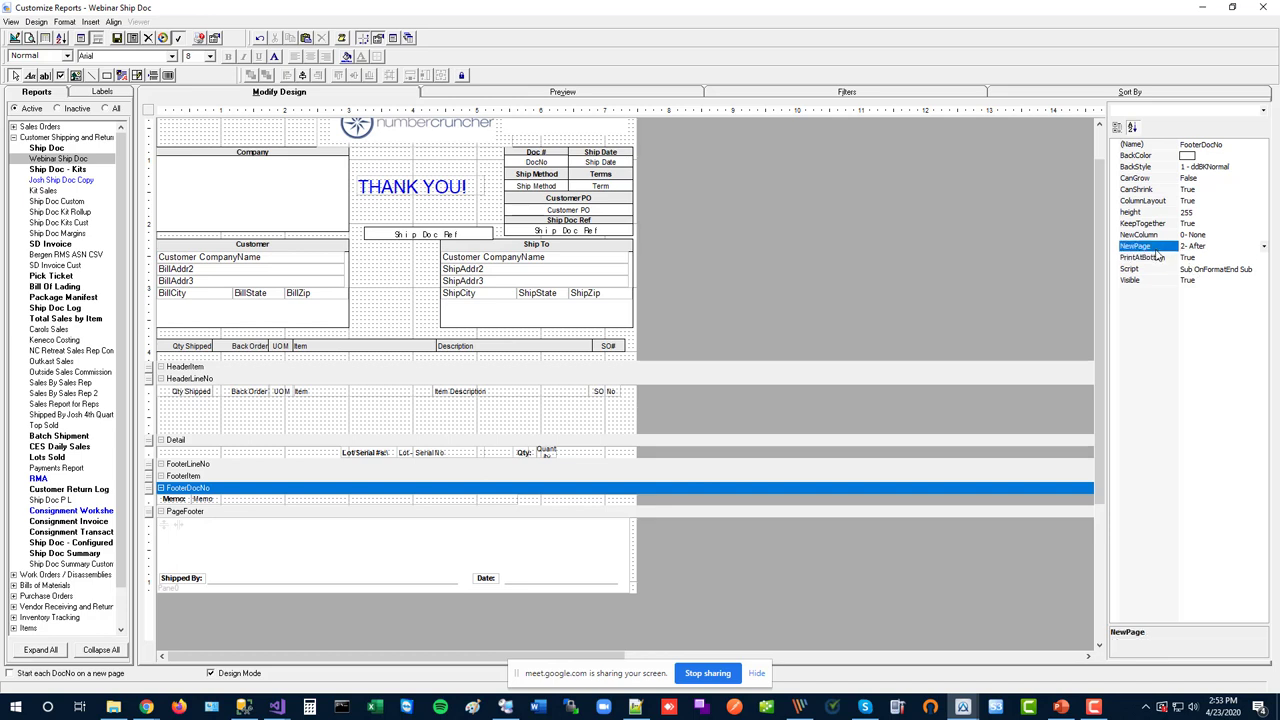